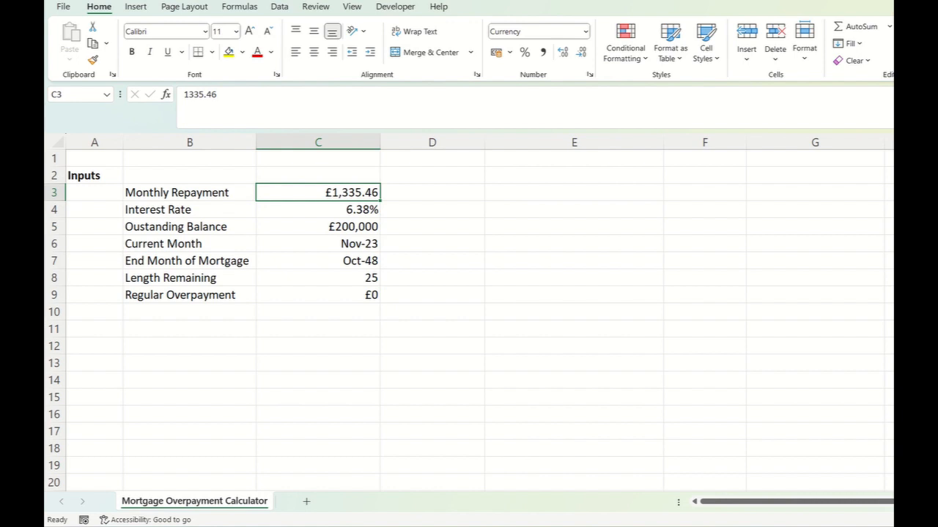
- Review the monthly repayment, interest rate, outstanding balance, current month and mortgage end month in the Inputs table
left_click(317, 227)
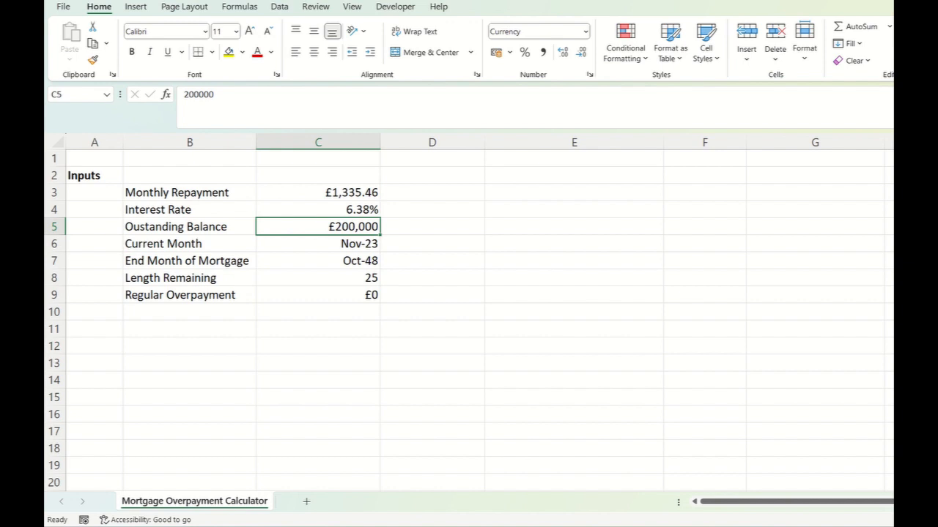
left_click(318, 192)
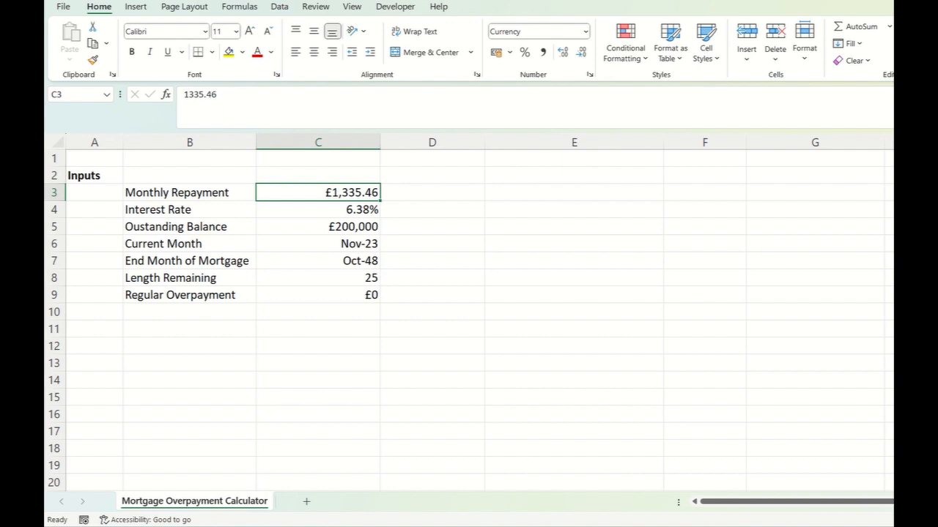
left_click(318, 227)
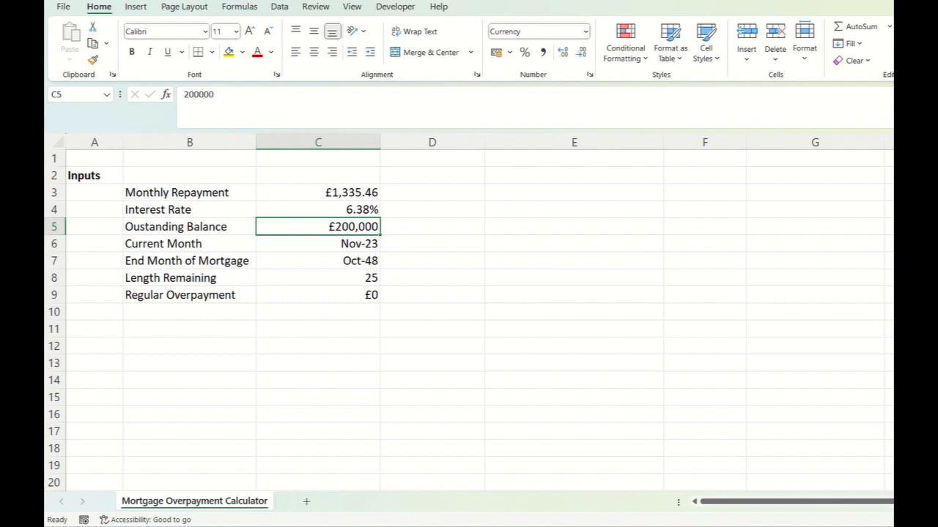
left_click(318, 192)
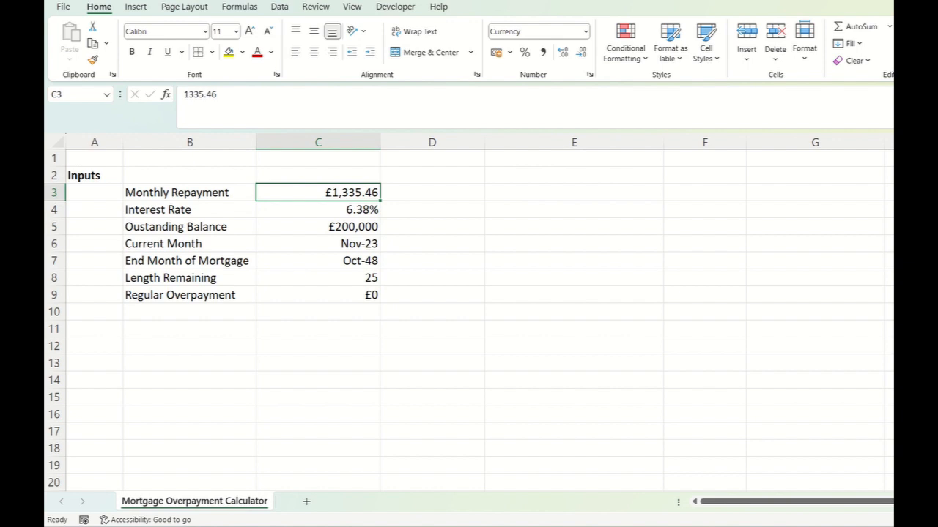
left_click(190, 193)
left_click(318, 193)
left_click(190, 209)
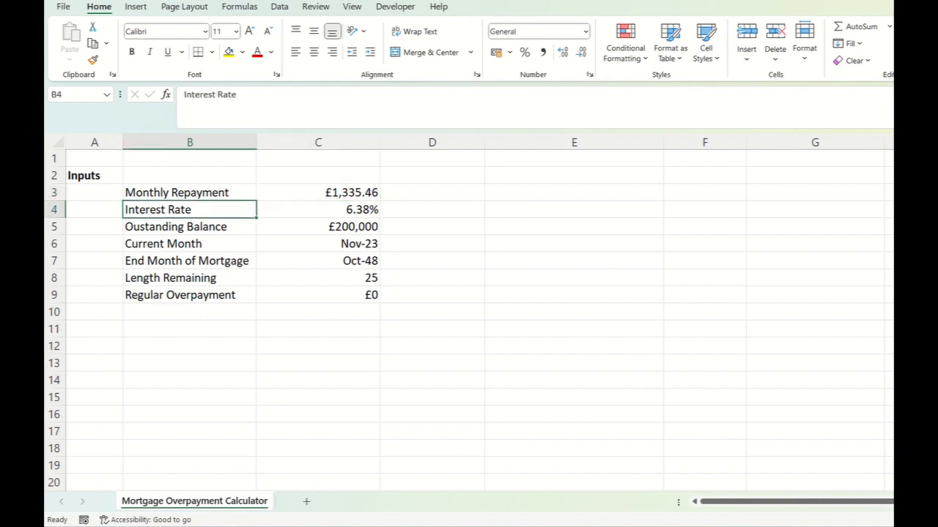
left_click(318, 209)
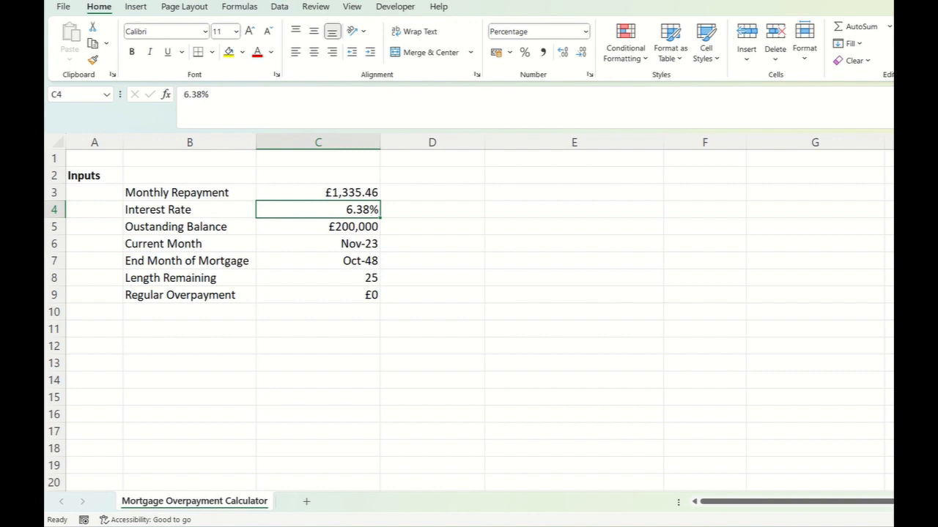
key("Down")
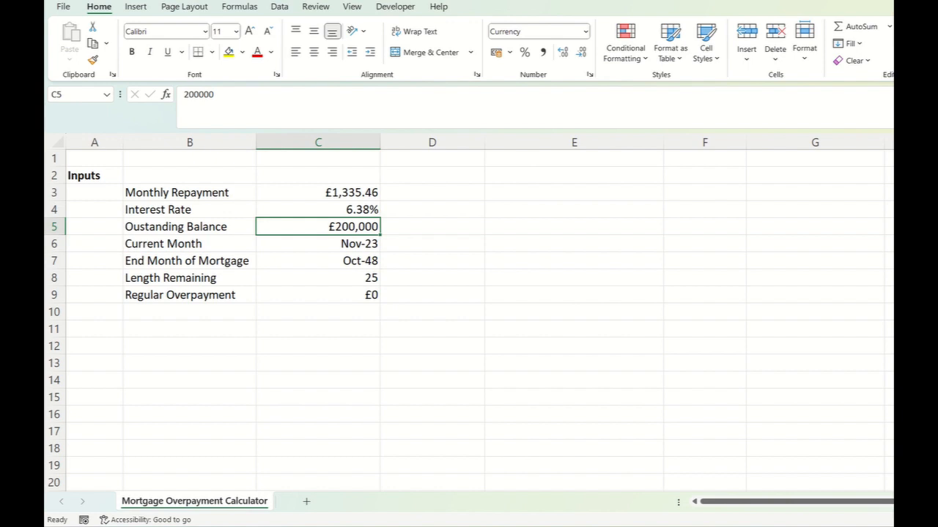
left_click(318, 244)
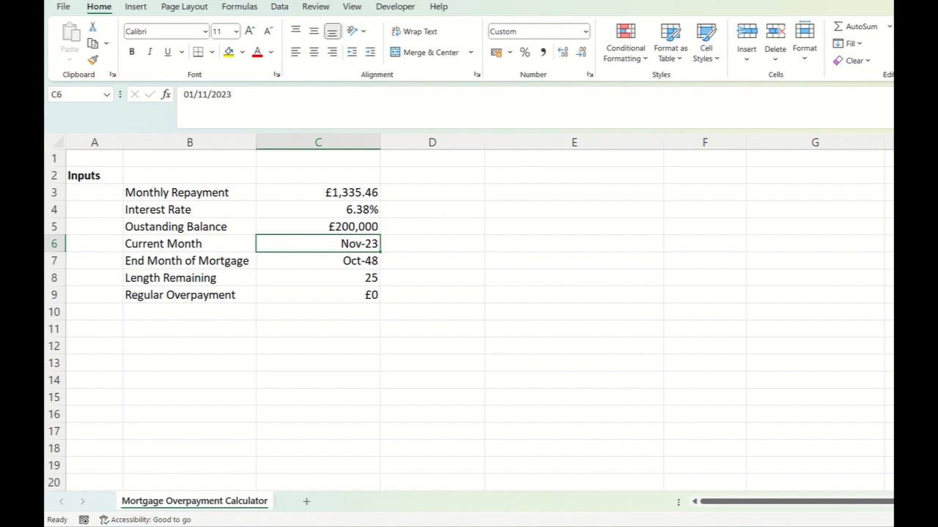
left_click(318, 260)
- Inspect the DAYS formula behind Length Remaining in C8, checking its end-date and start-date arguments and the division into years
left_click(318, 278)
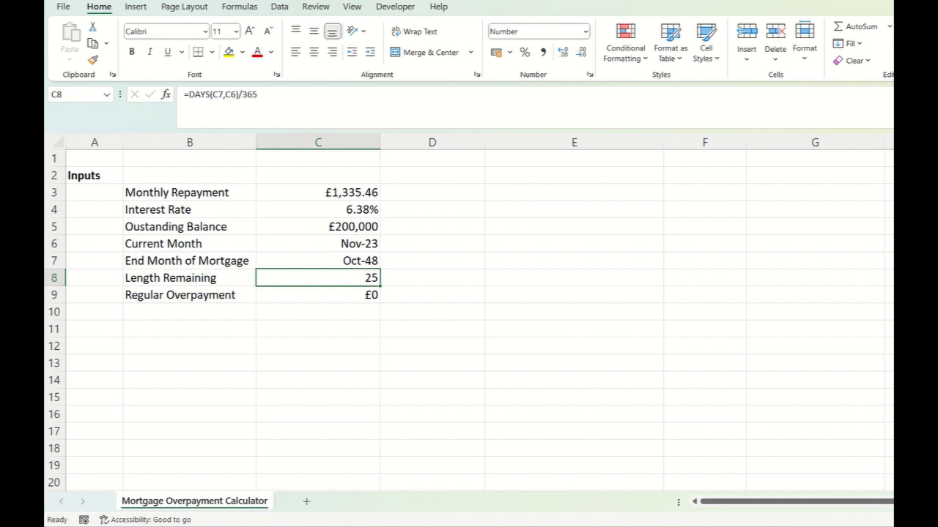
key("F2")
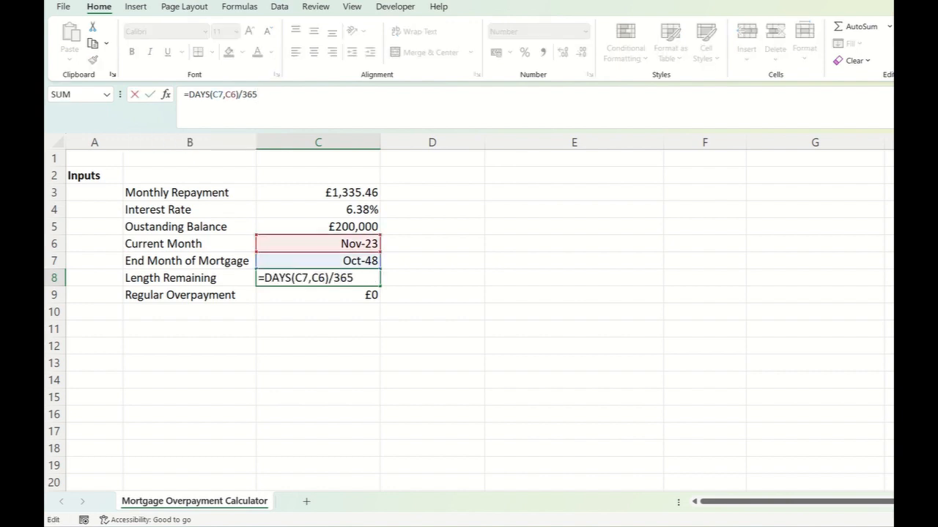
left_click(200, 94)
left_click(222, 95)
left_click(225, 94)
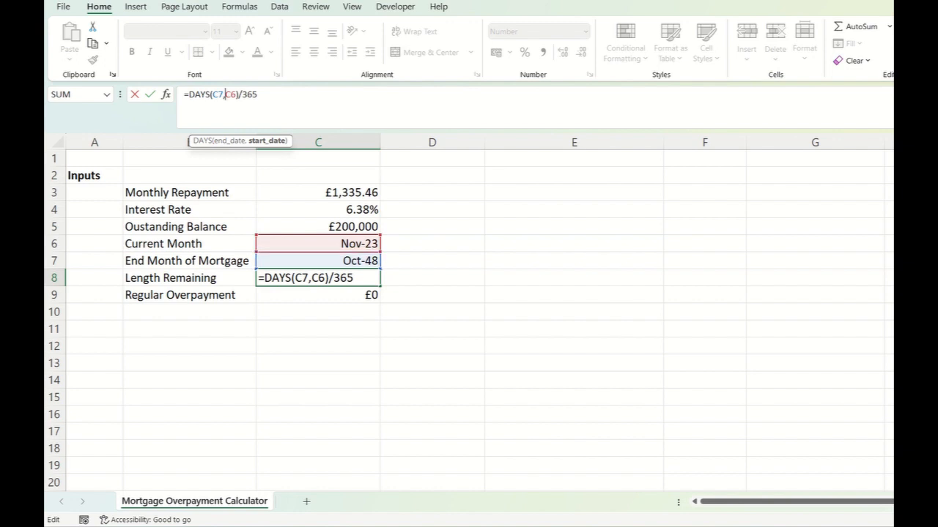
left_click(252, 94)
left_click(574, 260)
left_click(318, 277)
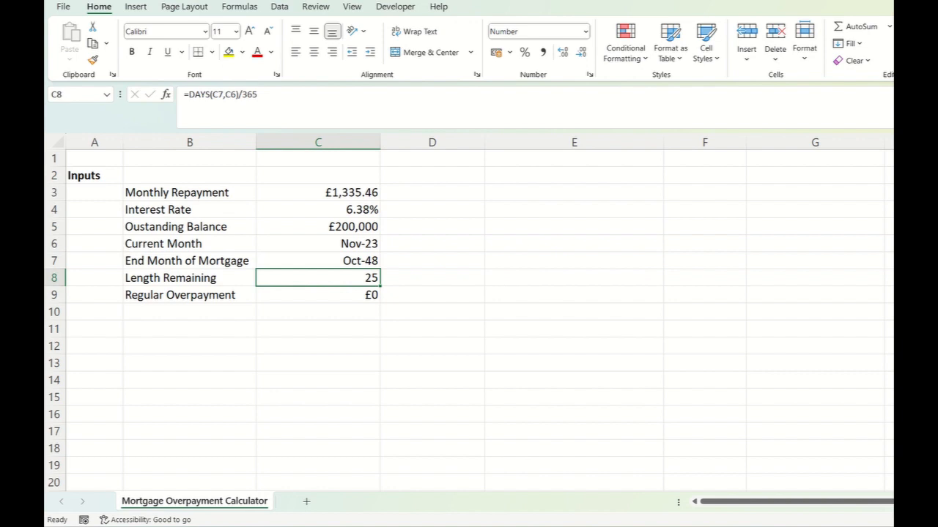
- Review the Regular Overpayment input and its value cell in row 9
left_click(189, 296)
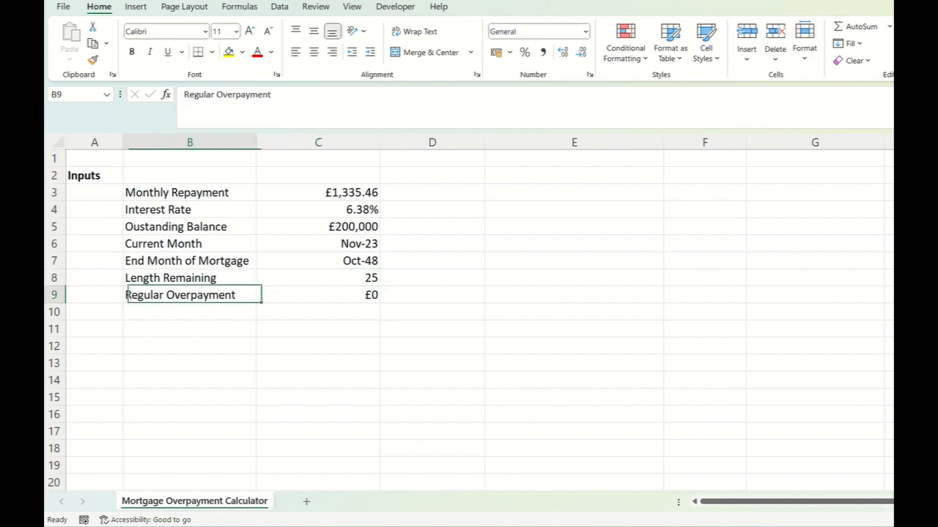
left_click(318, 295)
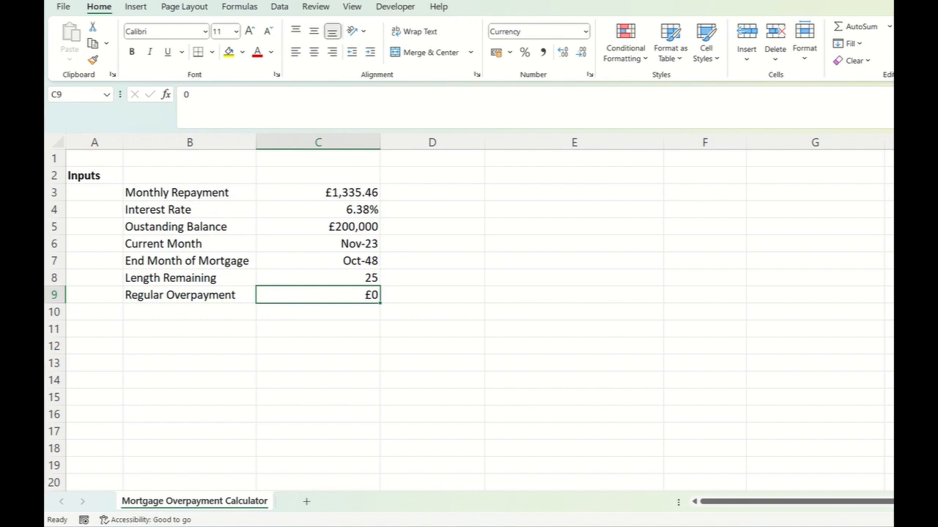
left_click(574, 278)
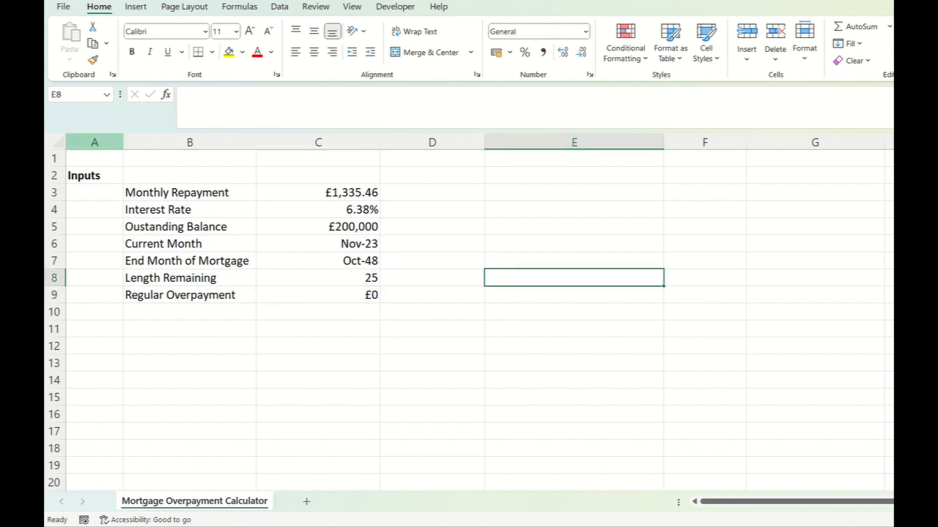
left_click(432, 278)
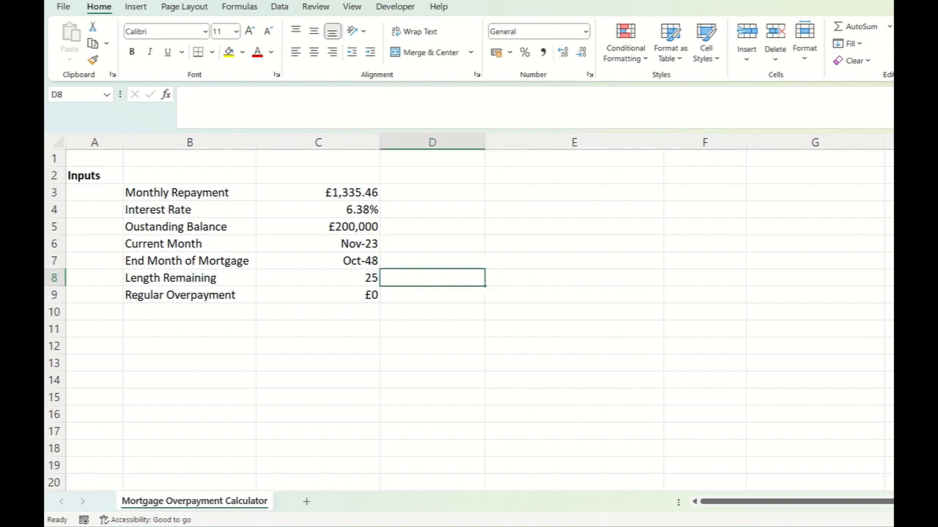
- Fill the entire worksheet with white to hide the gridlines
left_click(57, 142)
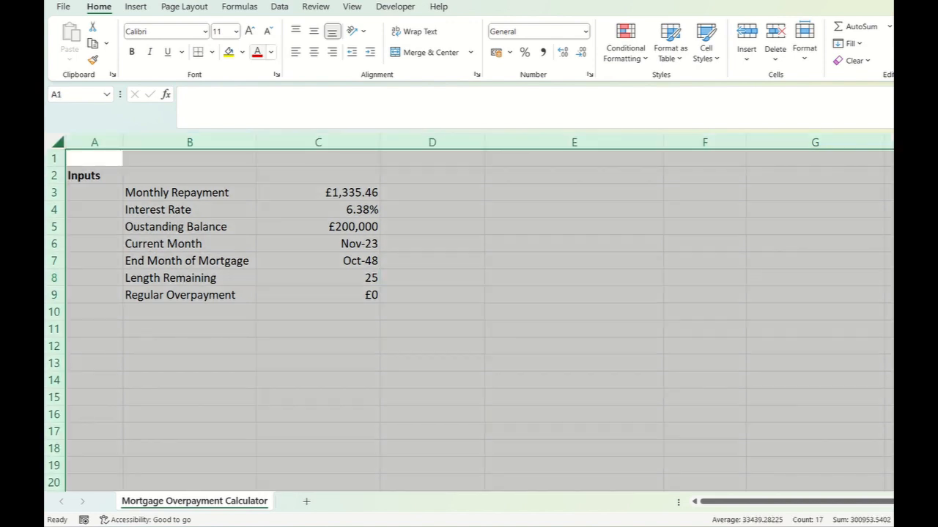
left_click(242, 52)
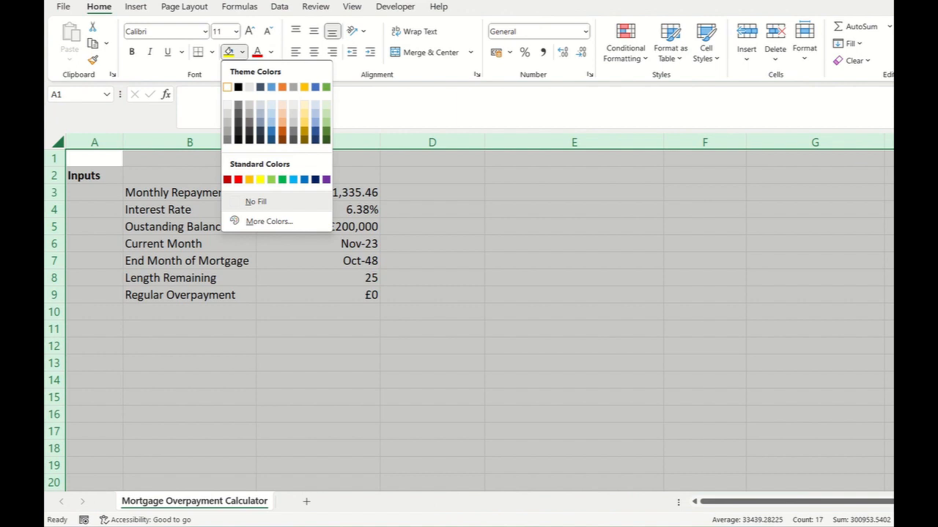
left_click(227, 86)
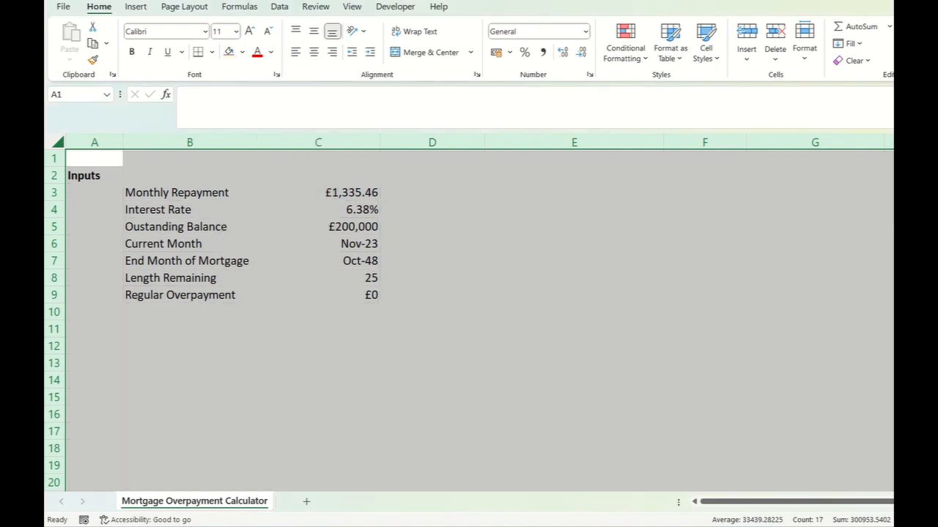
left_click(574, 244)
- Apply All Borders to the inputs table in B3:C9
left_click_drag(189, 192, 359, 295)
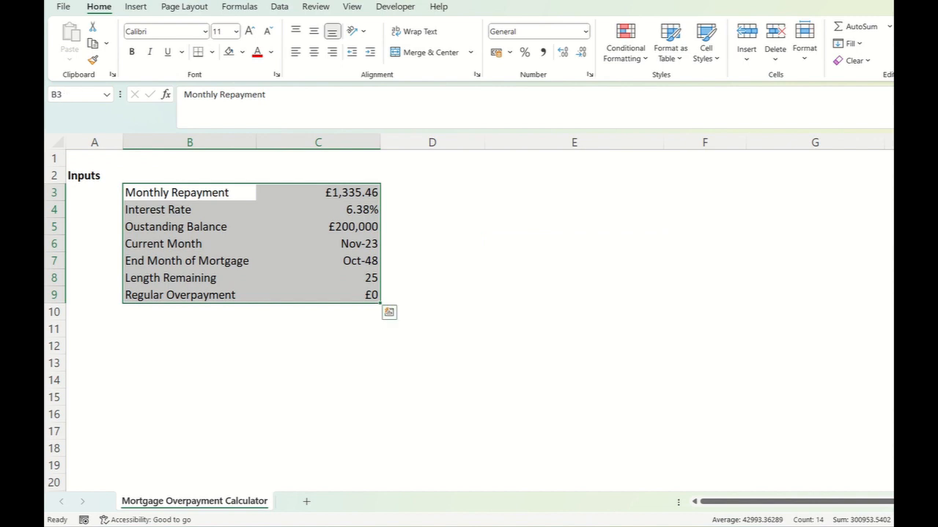
left_click(212, 52)
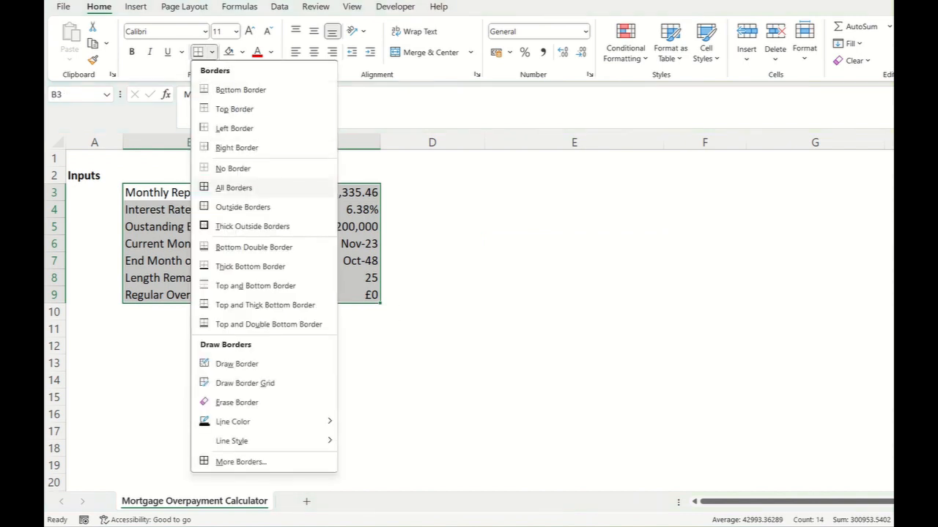
left_click(234, 188)
left_click(573, 227)
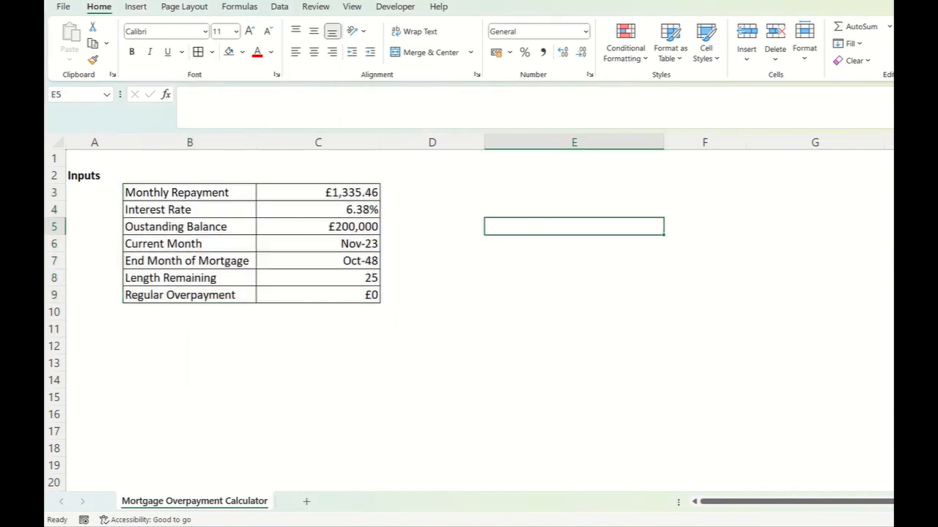
- Fill the input labels in B3:B9 with a medium-light tint of the gold theme colour
left_click_drag(189, 193, 189, 295)
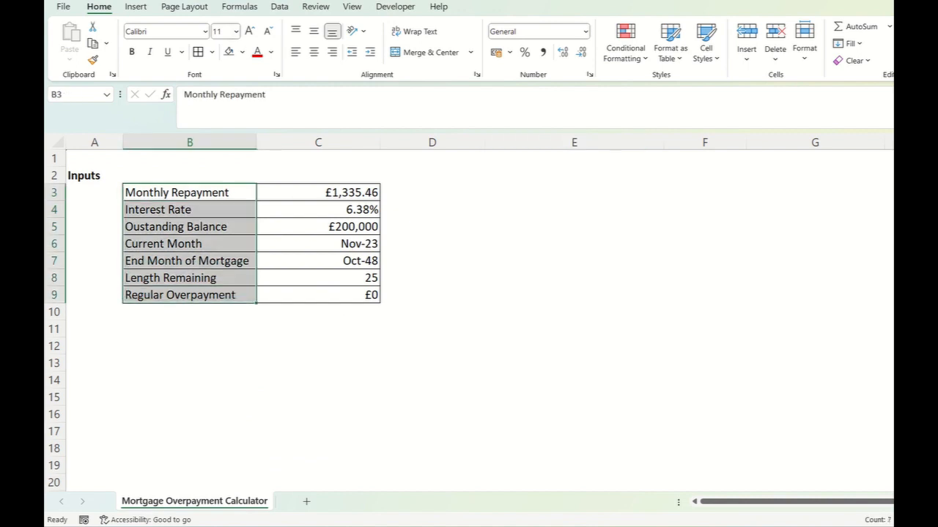
left_click(242, 51)
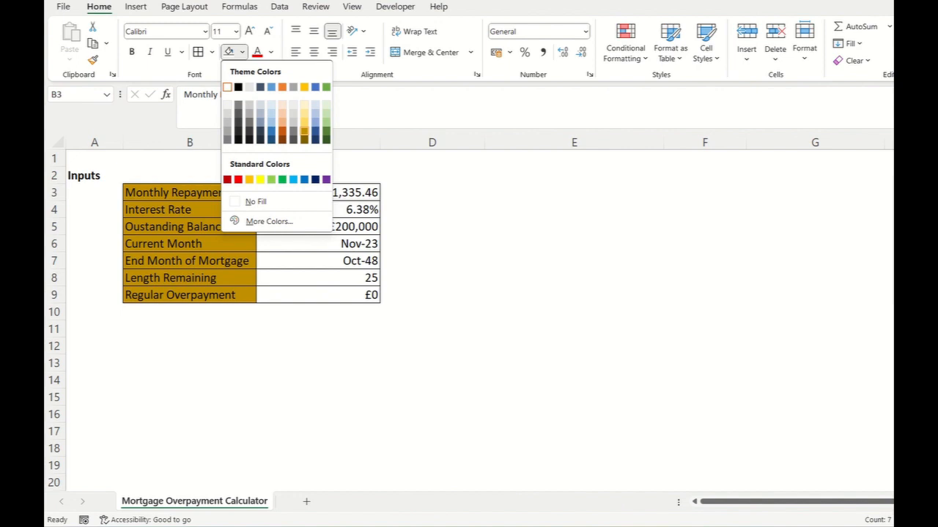
left_click(304, 117)
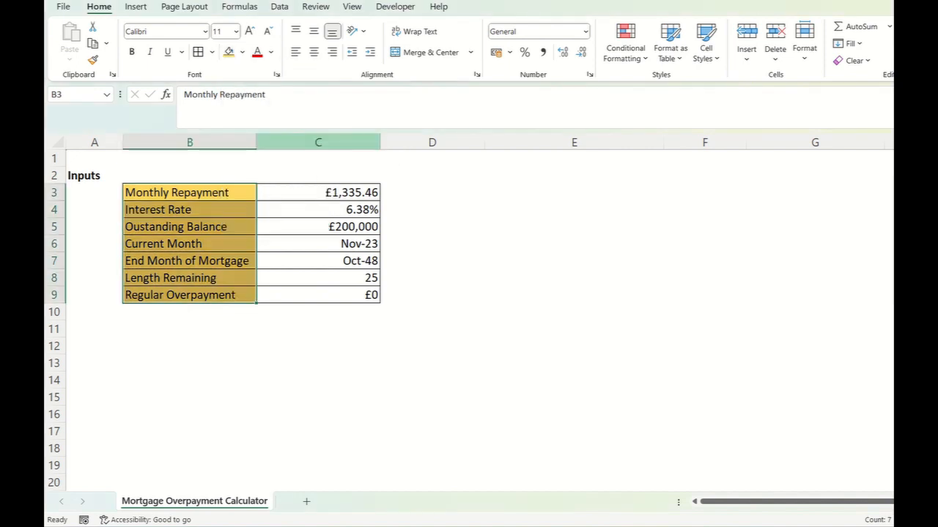
- Fill the input values in C3:C9 with the lightest tint of the gold theme colour
left_click_drag(351, 192, 351, 295)
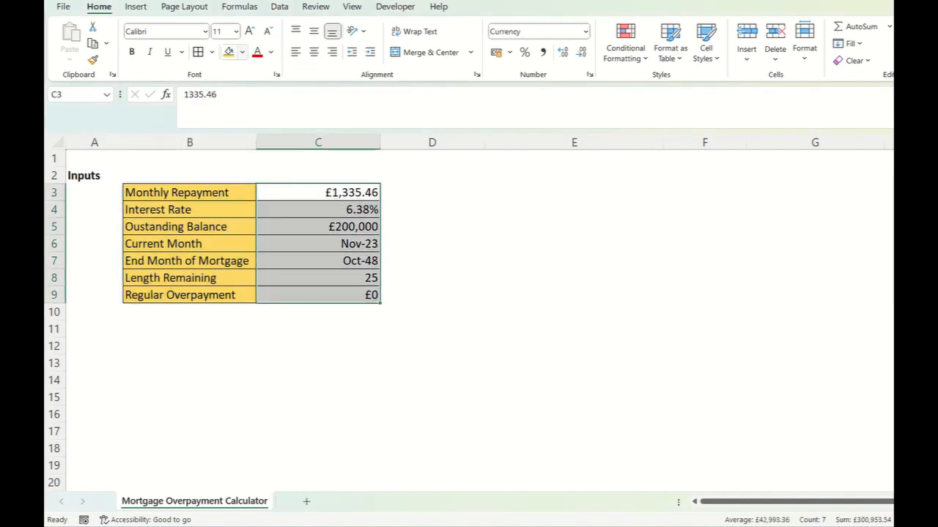
left_click(242, 52)
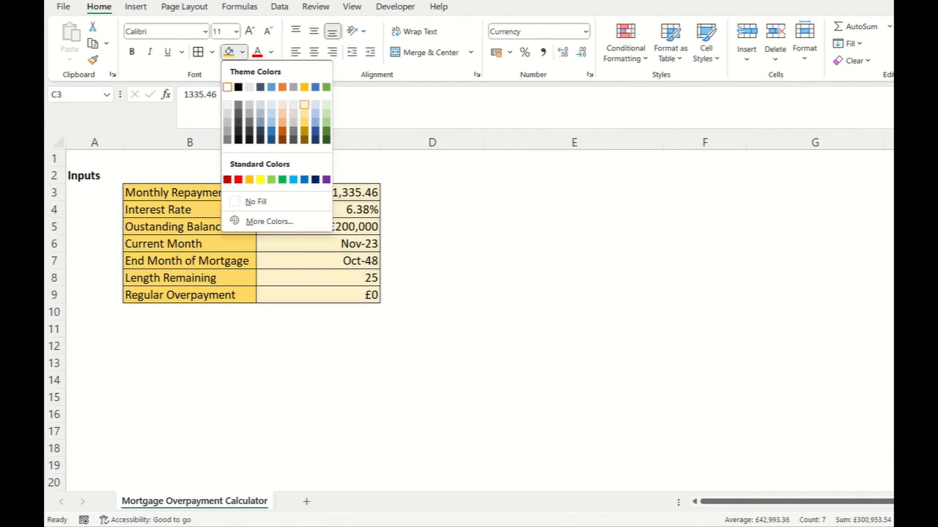
left_click(304, 105)
left_click(574, 278)
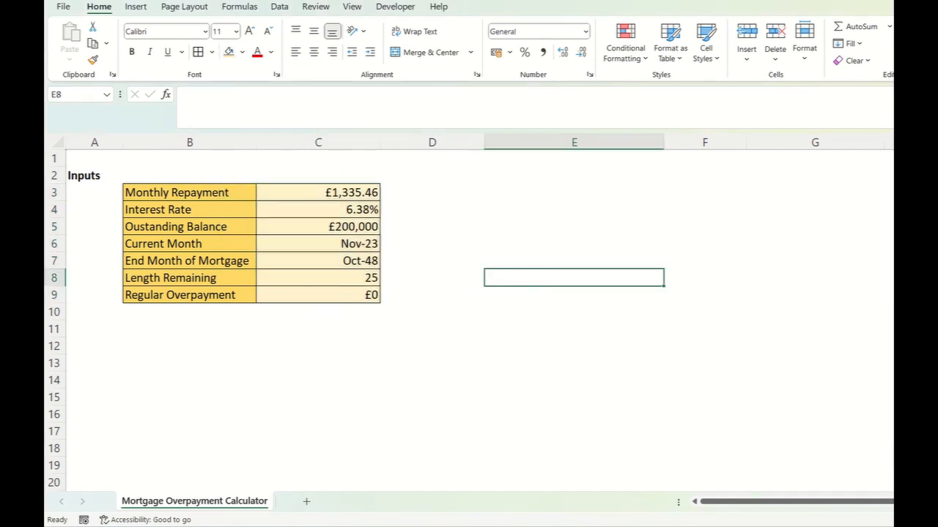
- Reduce the Monthly Repayment value in C3 to zero displayed decimal places
left_click(318, 193)
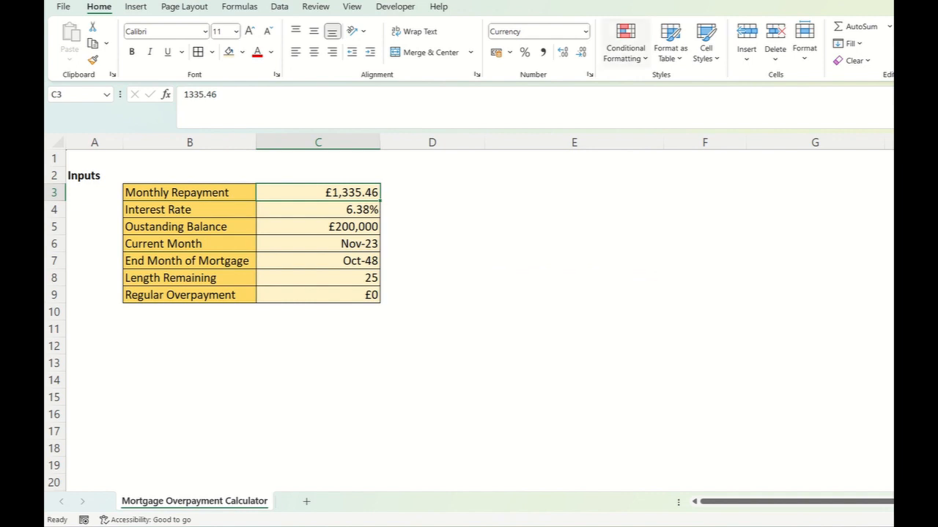
left_click(580, 52)
left_click(581, 52)
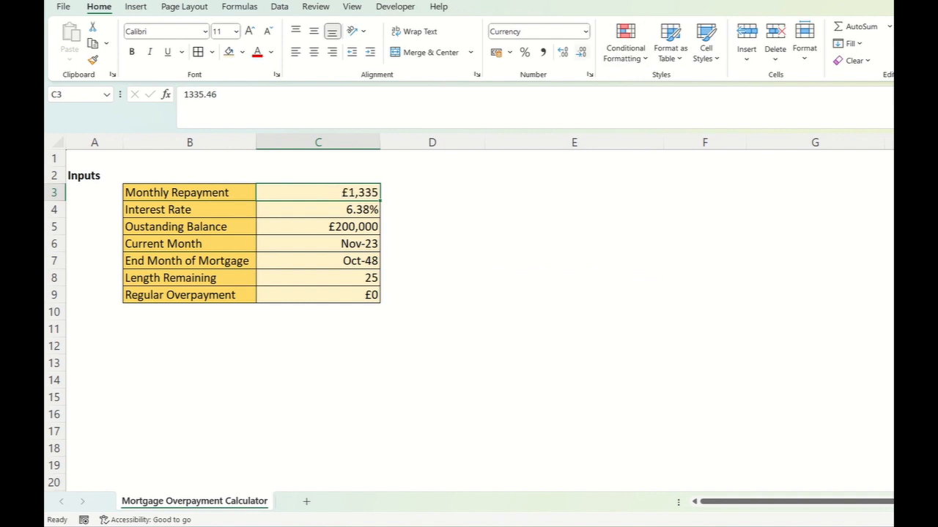
left_click(574, 278)
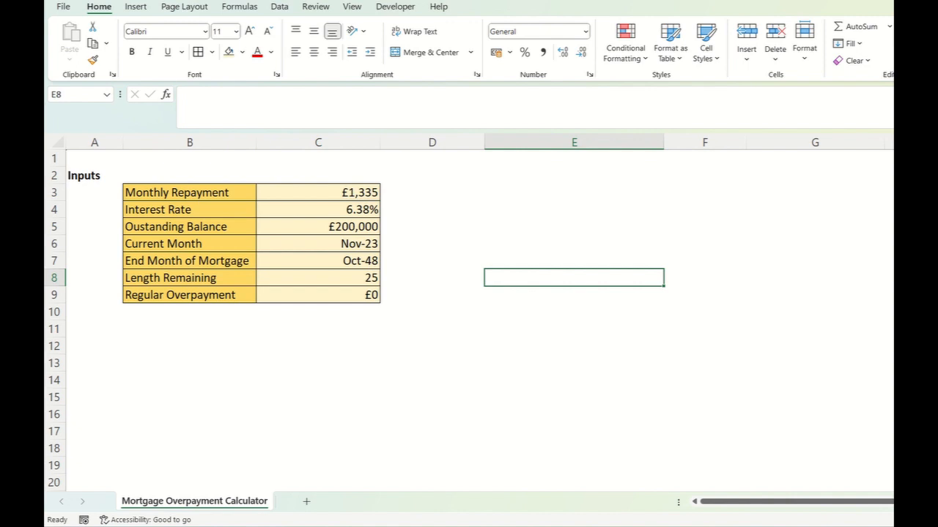
- Extend the label in B8 to read "Length Remaining (Years)"
left_click(189, 278)
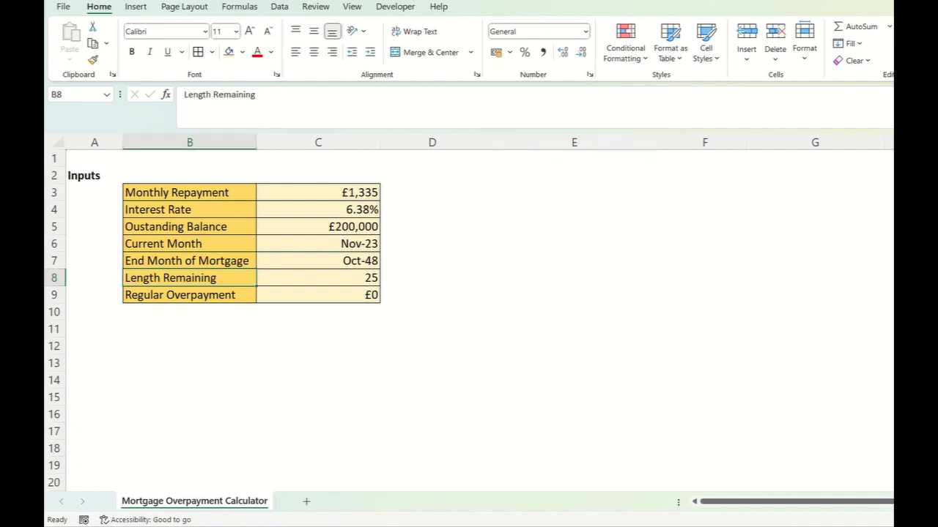
left_click(257, 96)
type("(Years)")
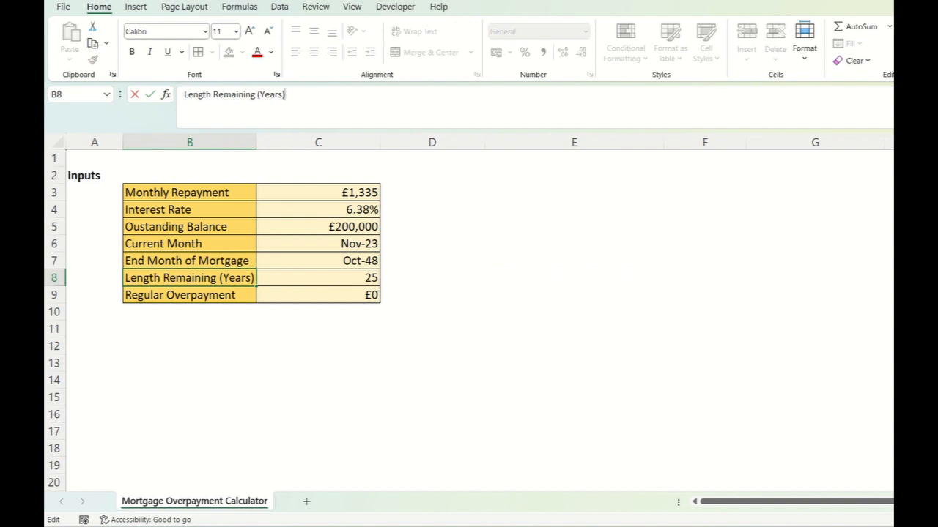
key("Return")
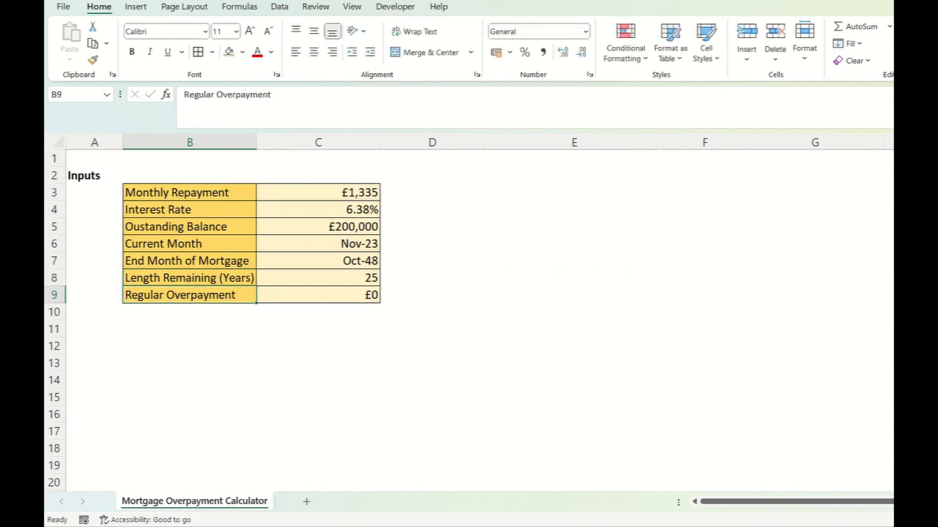
left_click(189, 261)
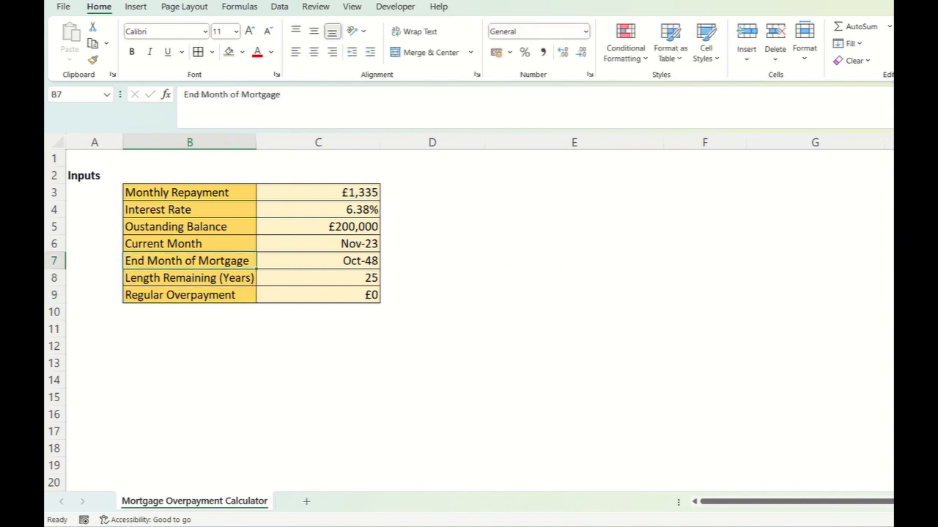
- Add the bold section heading "Outputs" in A11 beneath the inputs table
left_click(95, 329)
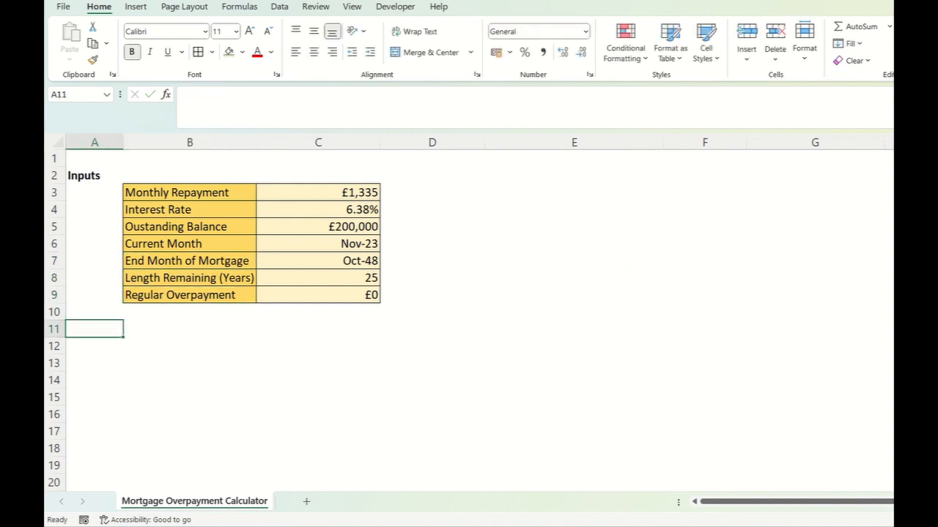
type("Outputs")
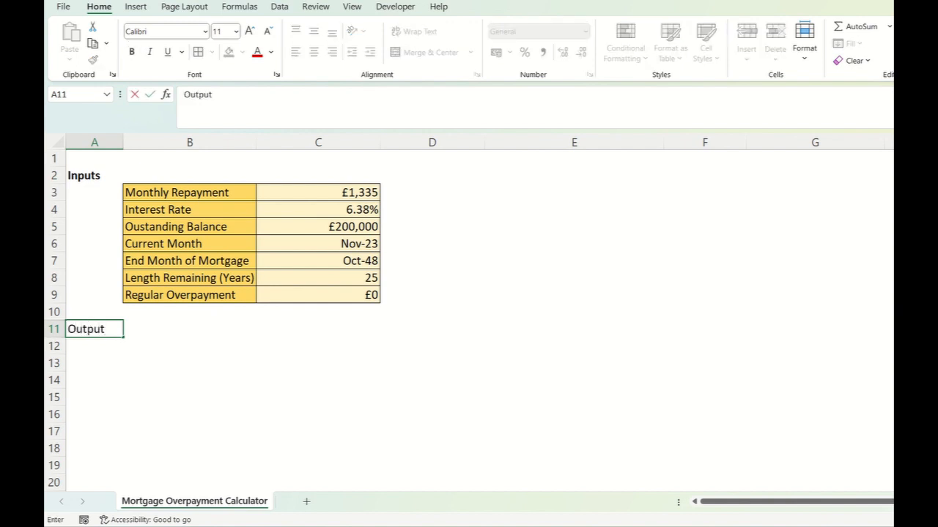
key("Return")
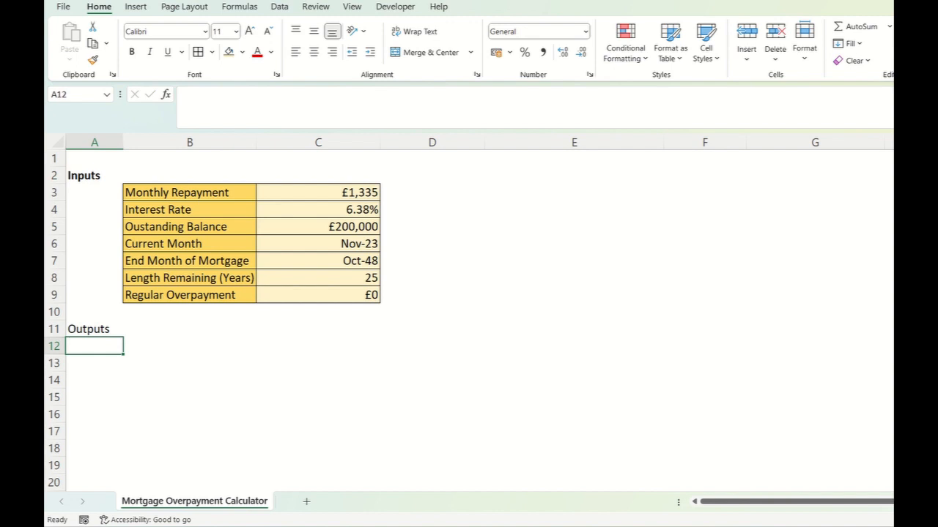
left_click_drag(189, 193, 319, 295)
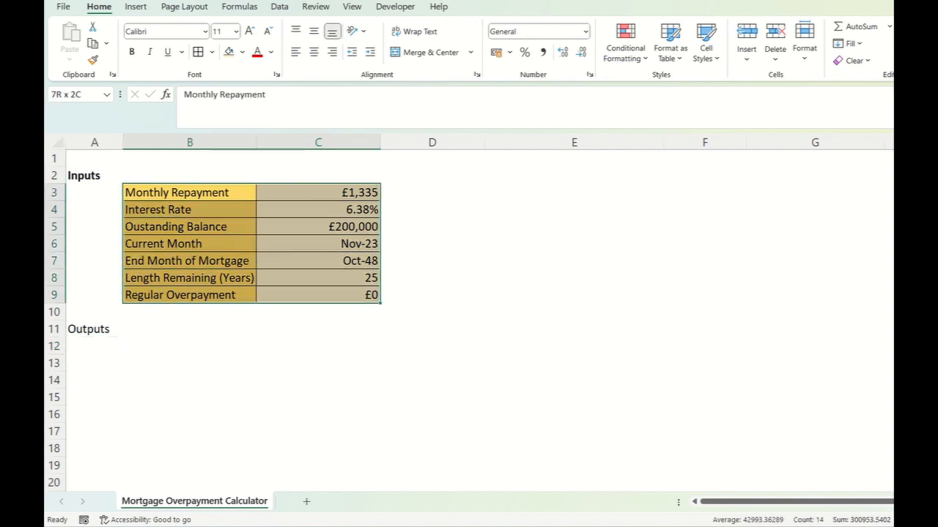
left_click(95, 330)
key("ctrl+b")
key("Return")
- Enter the outputs column headings "Month" in B12 and "Balance at start of month" in C12
left_click(190, 346)
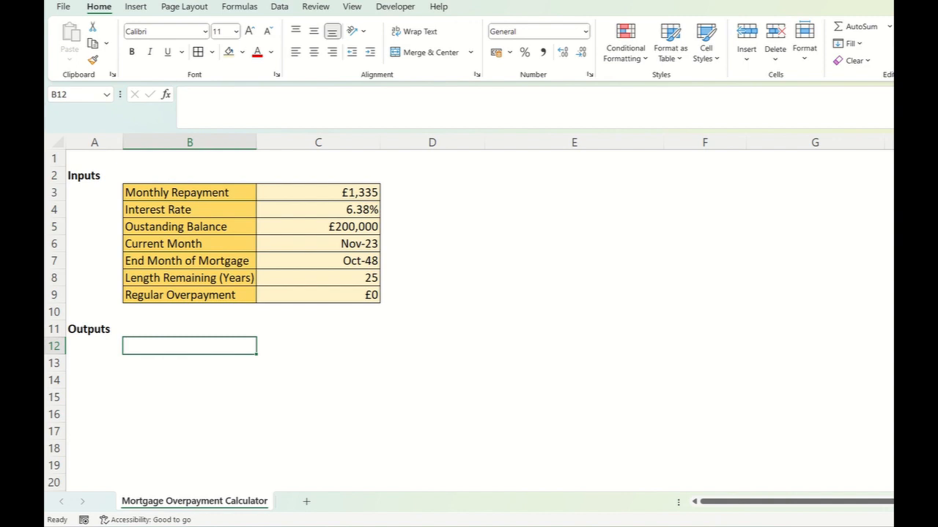
type("Month")
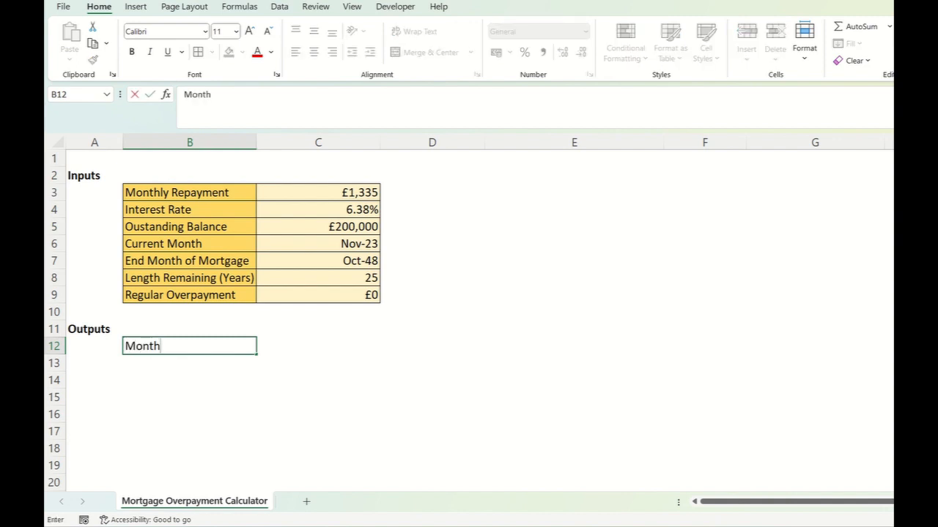
key("Return")
key("Up")
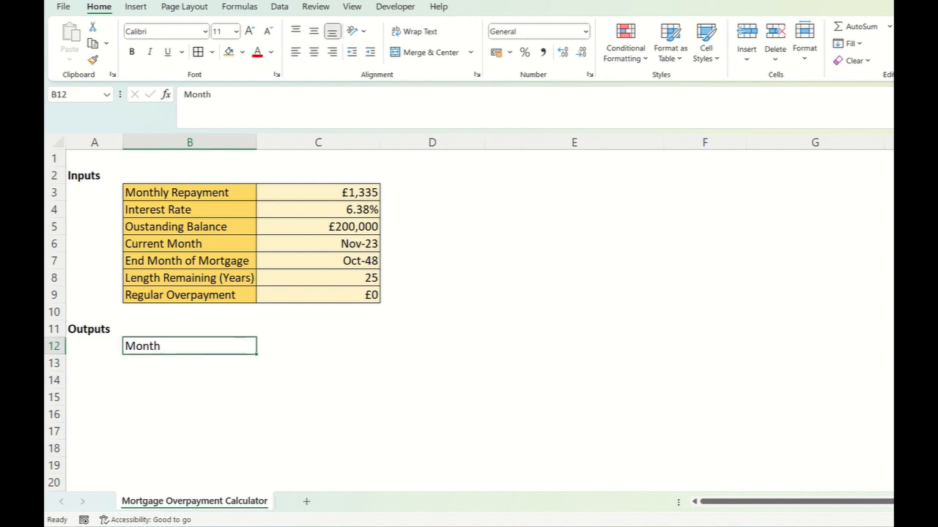
key("Right")
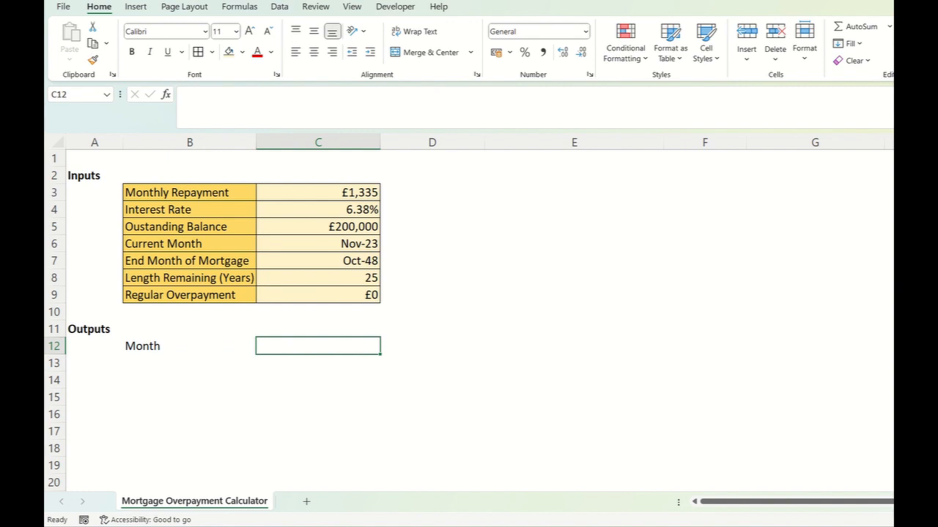
type("Balance at start of m")
key("Return")
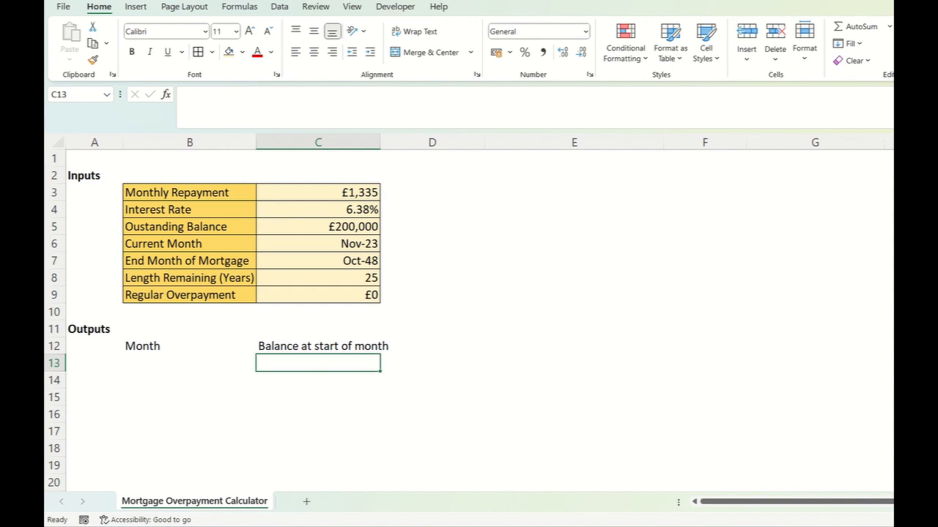
- Widen column C to fit its heading and add the heading "Repayment" in D12
key("Up")
key("Right")
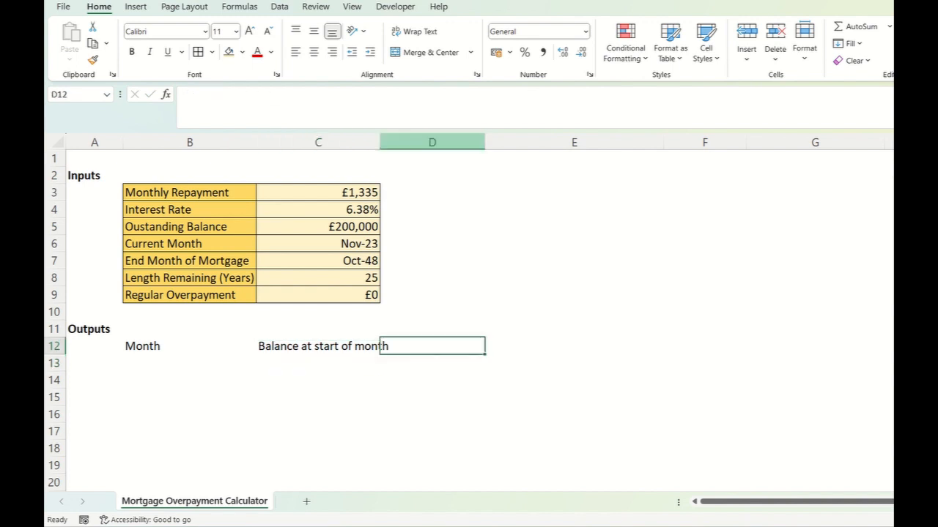
left_click_drag(379, 142, 398, 142)
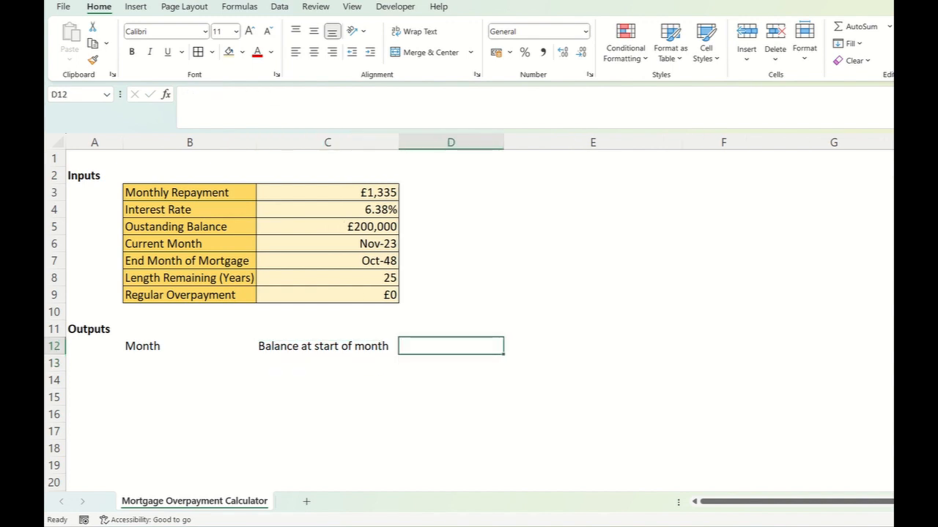
type("Repayment")
key("Return")
key("Up")
- Add the heading "Interest" in E12
key("Right")
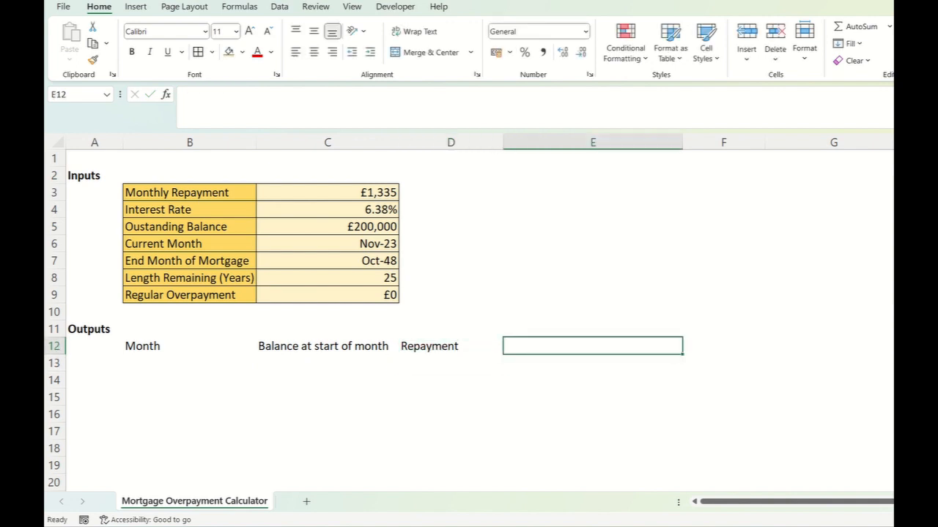
type("Interest")
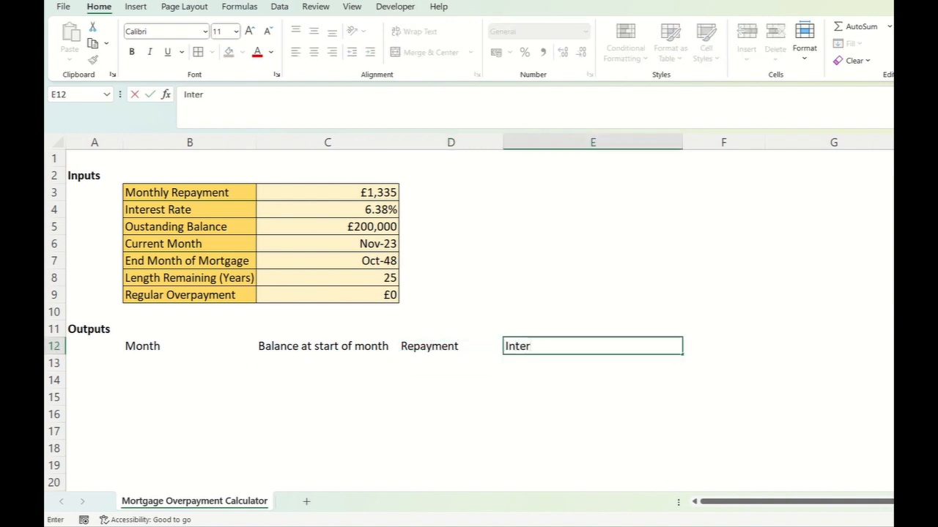
key("Return")
key("Up")
key("Right")
type("Balance at")
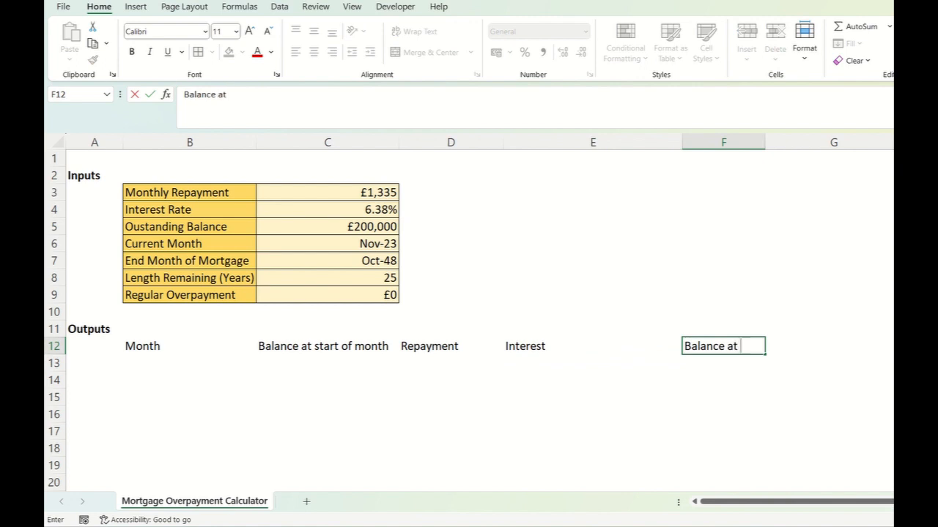
key("Left")
key("Right")
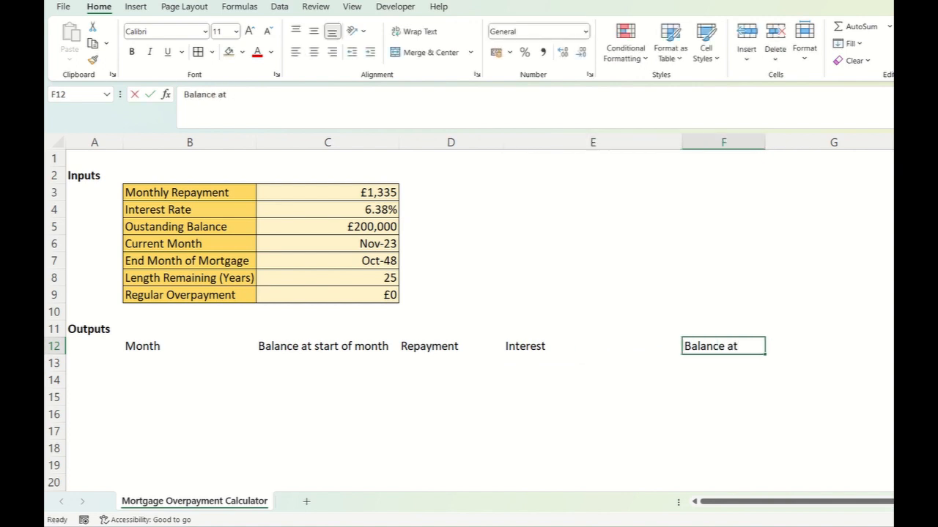
- Add the headings "Overpayment" in F12 and "Balance at end of month" in G12
type("Overpaty")
key("BackSpace")
key("BackSpace")
type("yment")
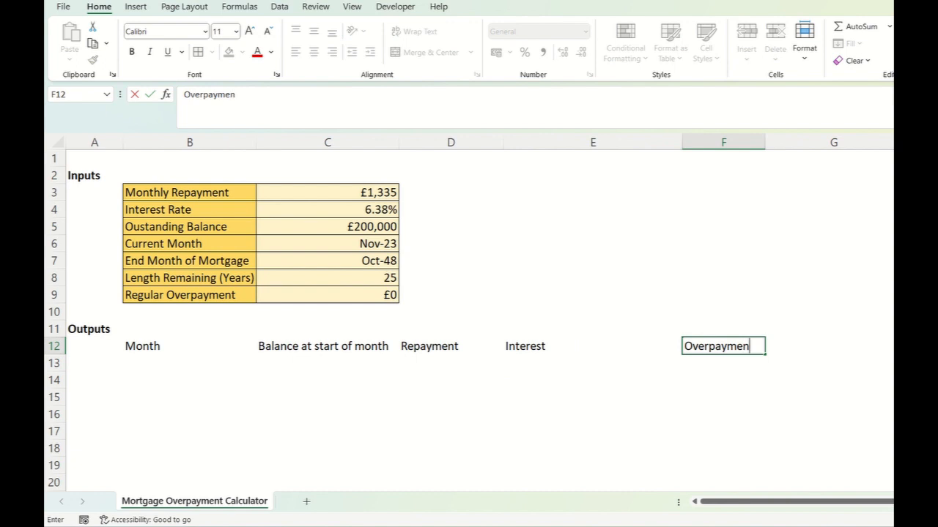
key("Return")
key("Up")
key("Right")
type("Bala")
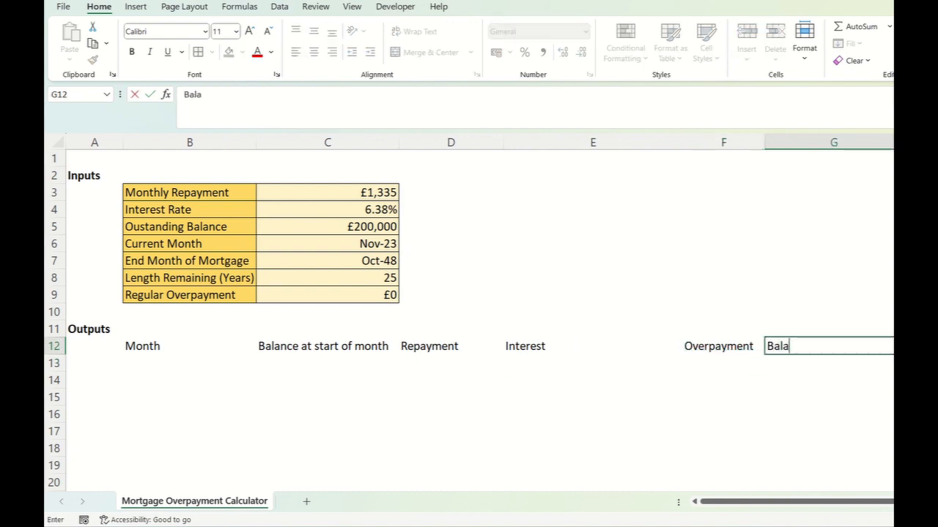
type("nce at end of month")
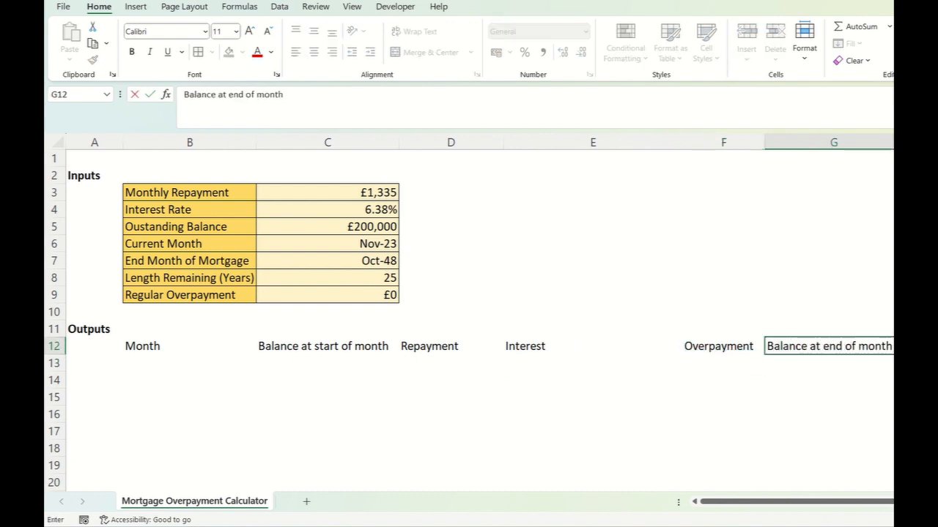
key("Return")
- Fit column C closely to its heading and narrow column E
left_click(327, 346)
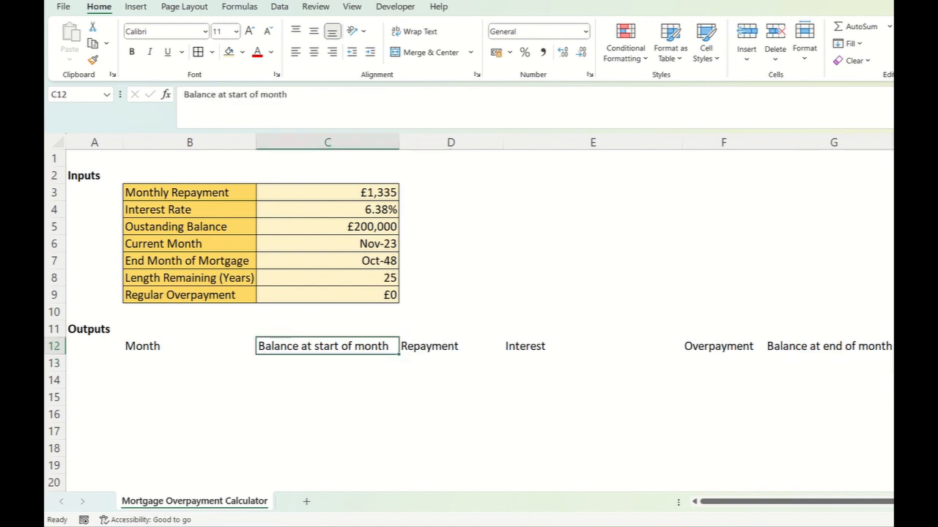
left_click_drag(399, 142, 362, 142)
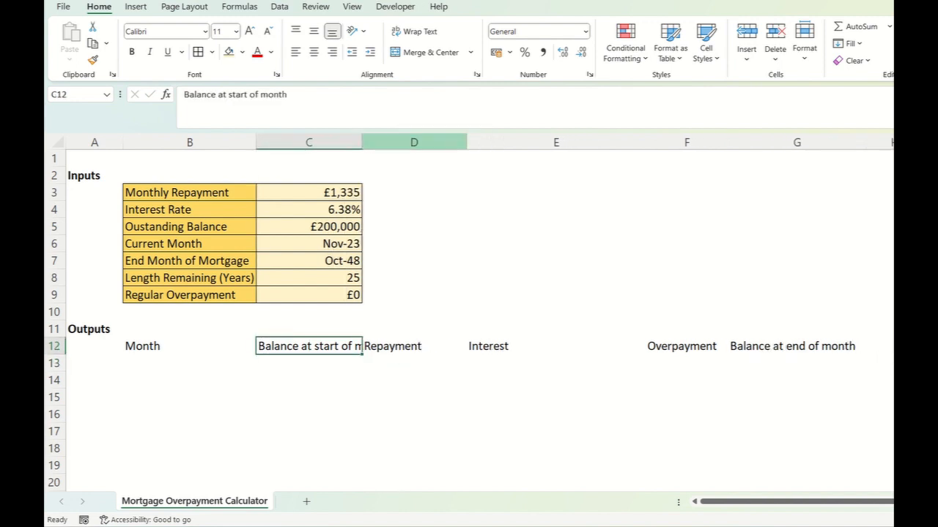
left_click_drag(362, 142, 392, 142)
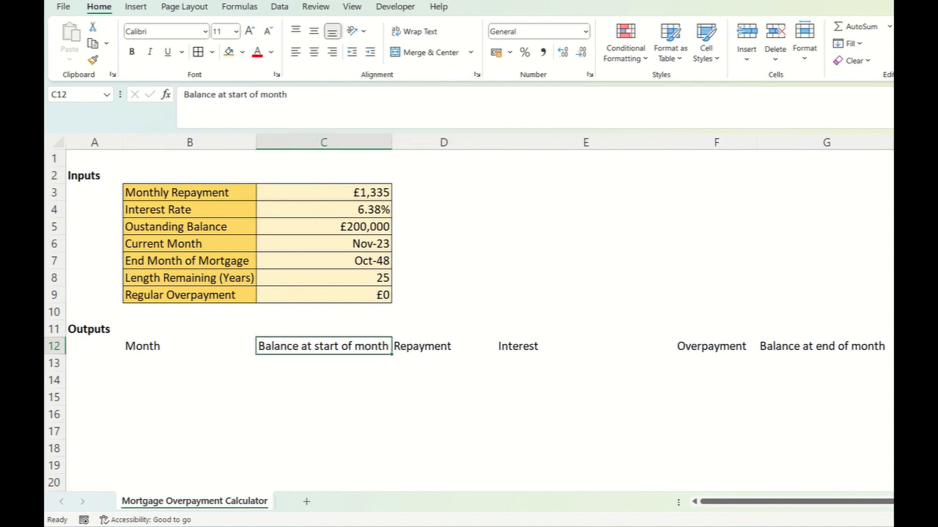
left_click(585, 346)
left_click_drag(675, 142, 595, 142)
- Apply all borders to the outputs header row B12:G12
left_click(746, 347)
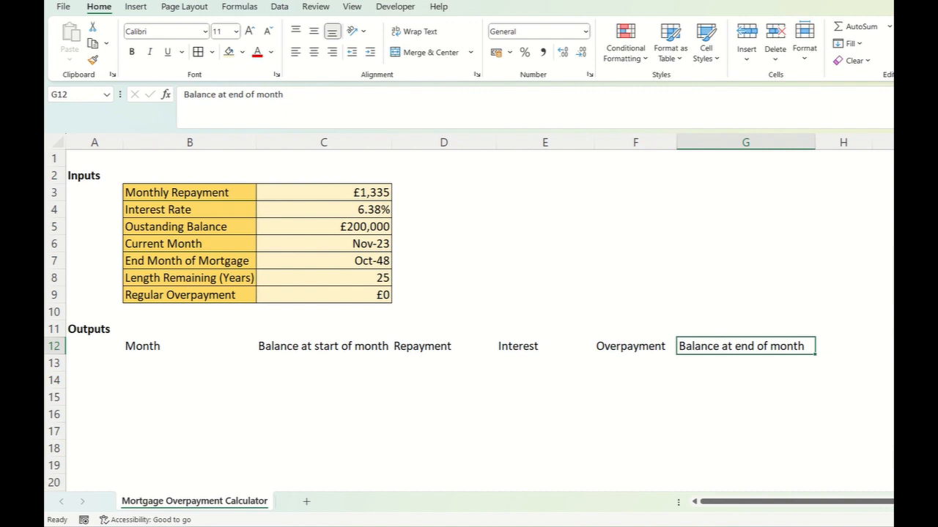
left_click_drag(745, 347, 190, 348)
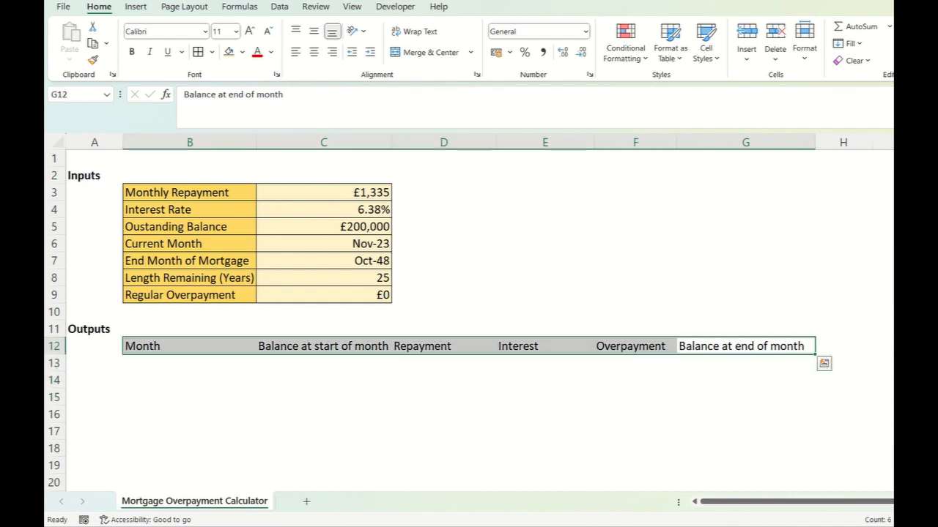
left_click(212, 52)
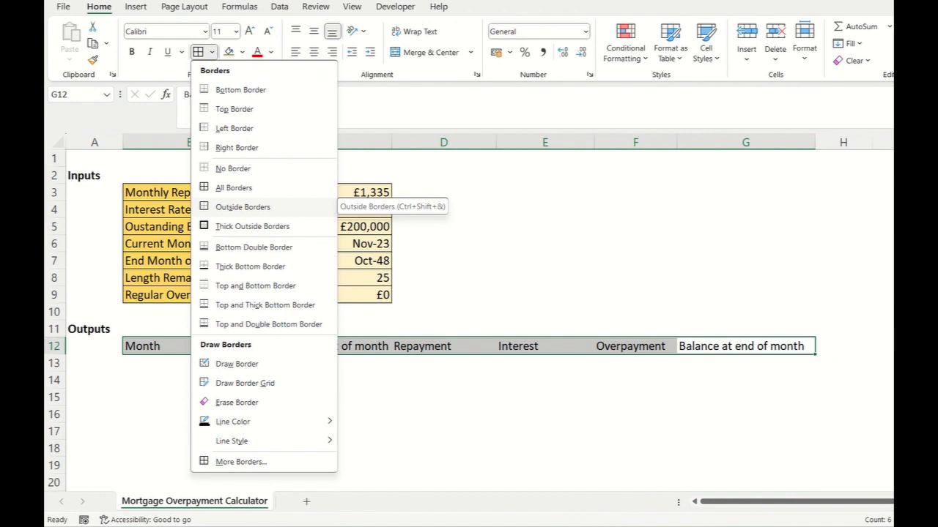
left_click(242, 206)
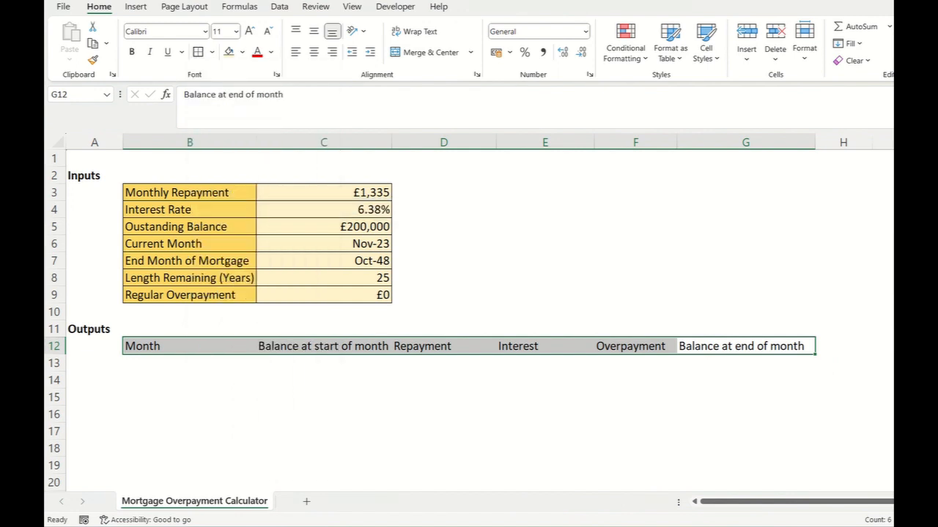
left_click(212, 52)
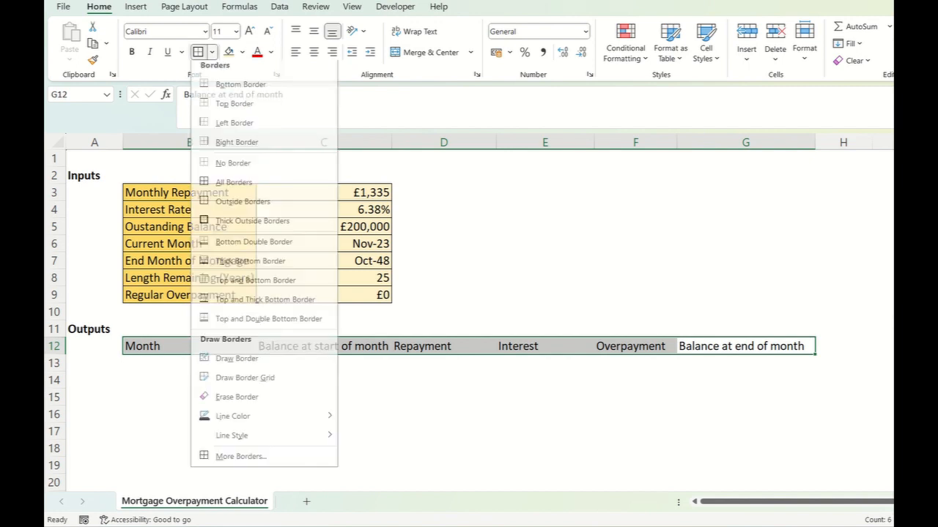
left_click(231, 186)
left_click(545, 277)
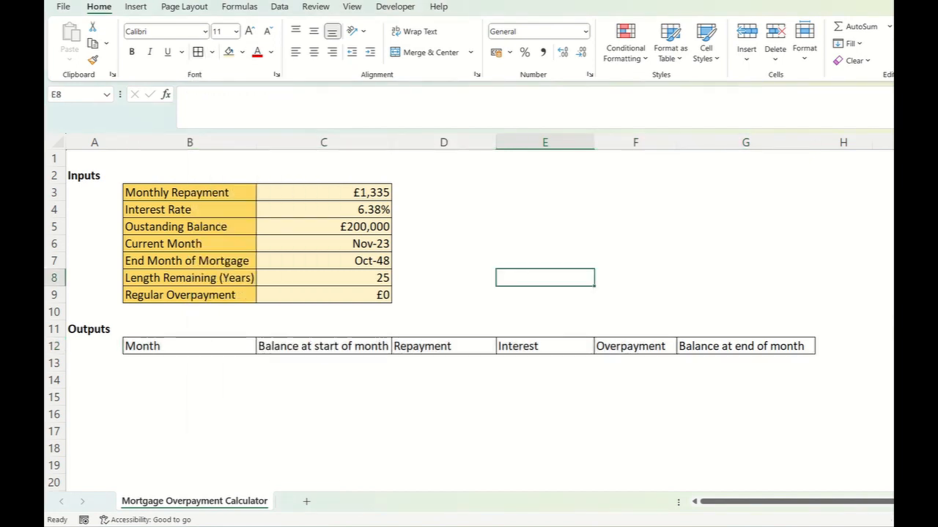
- Link the first output month in B13 to the Current Month input with the absolute reference =$C$6
left_click(190, 347)
left_click(190, 363)
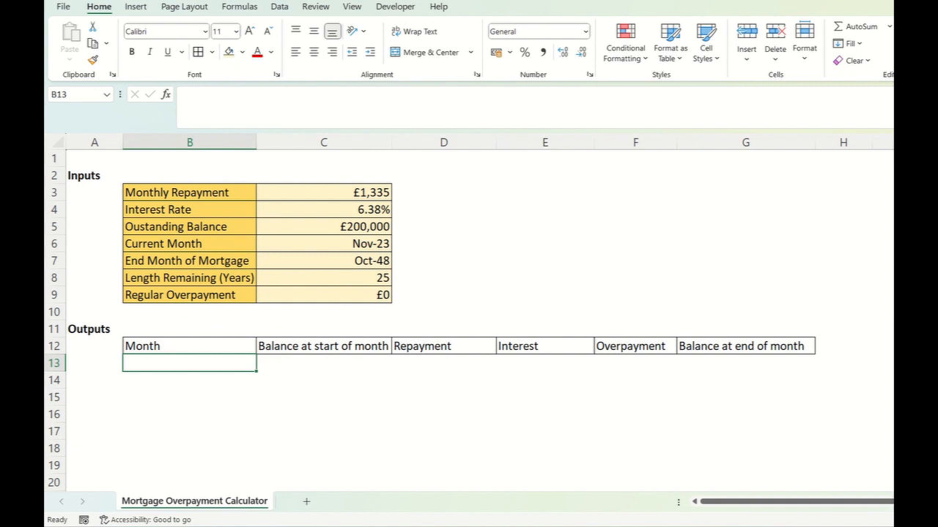
type("=")
left_click(323, 244)
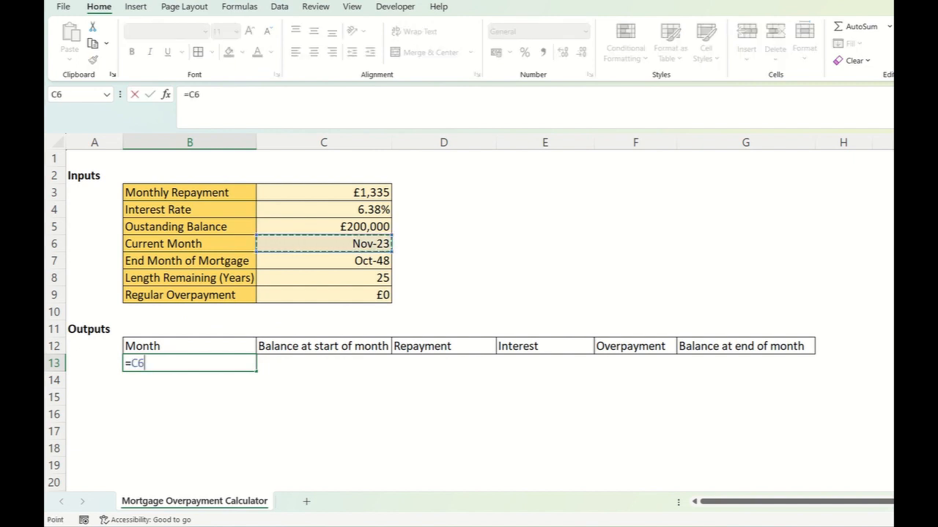
key("F4")
key("Return")
key("Up")
key("Down")
key("Up")
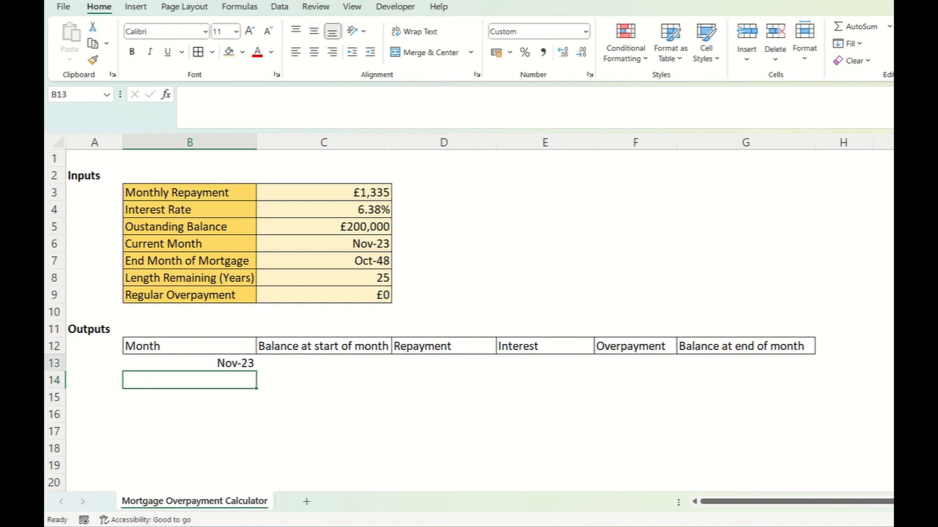
key("shift+Down")
key("shift+Down")
key("shift+Down")
key("shift+Down")
key("shift+Down")
key("shift+Down")
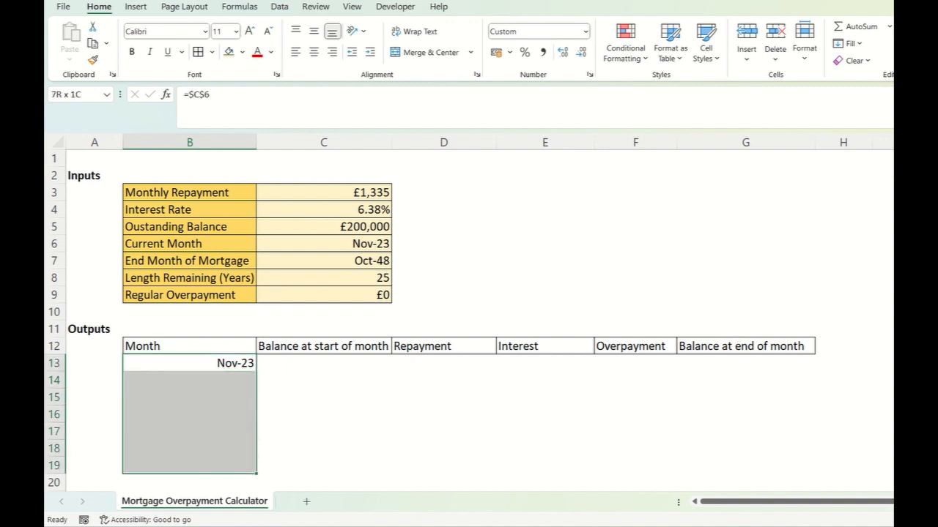
key("shift+Up")
key("shift+Up")
key("shift+Up")
key("shift+Up")
key("shift+Up")
key("shift+Up")
key("shift+Down")
key("shift+Down")
key("shift+Down")
key("shift+Down")
key("shift+Down")
key("shift+Down")
left_click(324, 397)
left_click(190, 363)
- Calculate the second output month in B14 with =EDATE(B13,1)
left_click(190, 381)
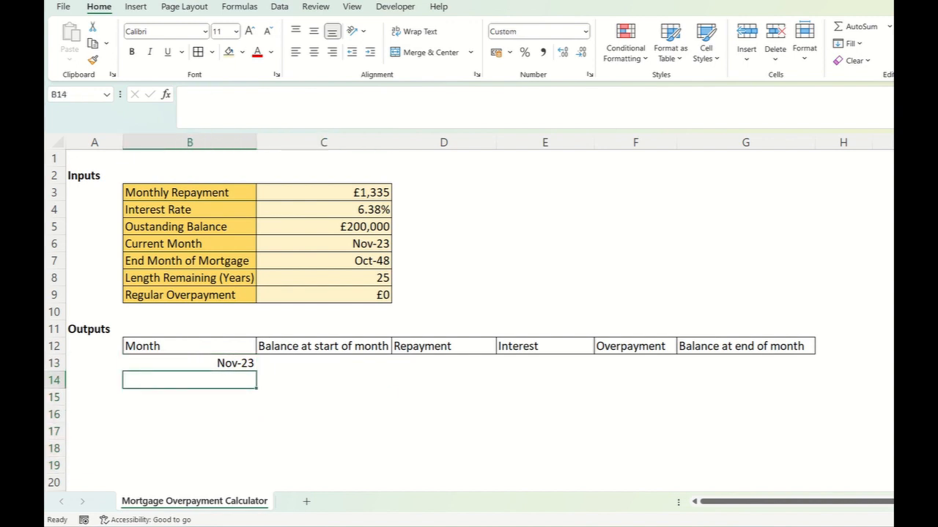
type("=")
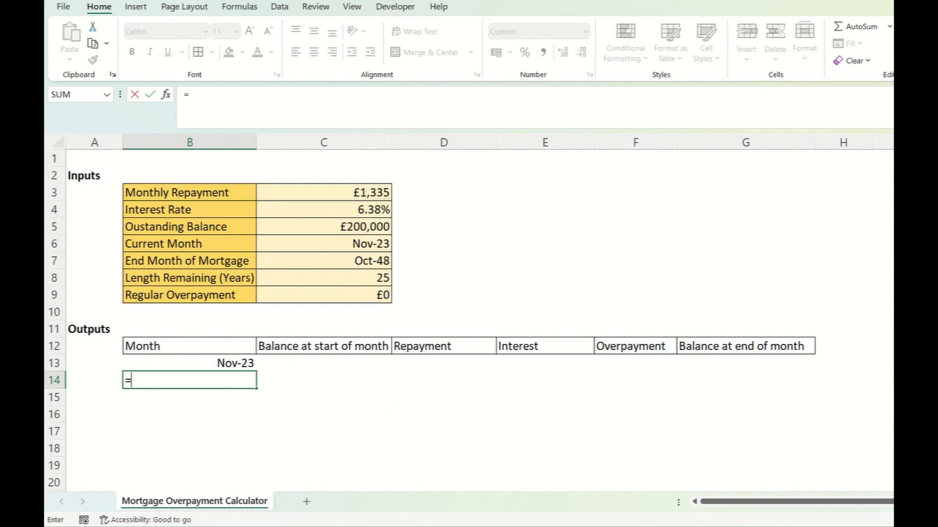
type("edate")
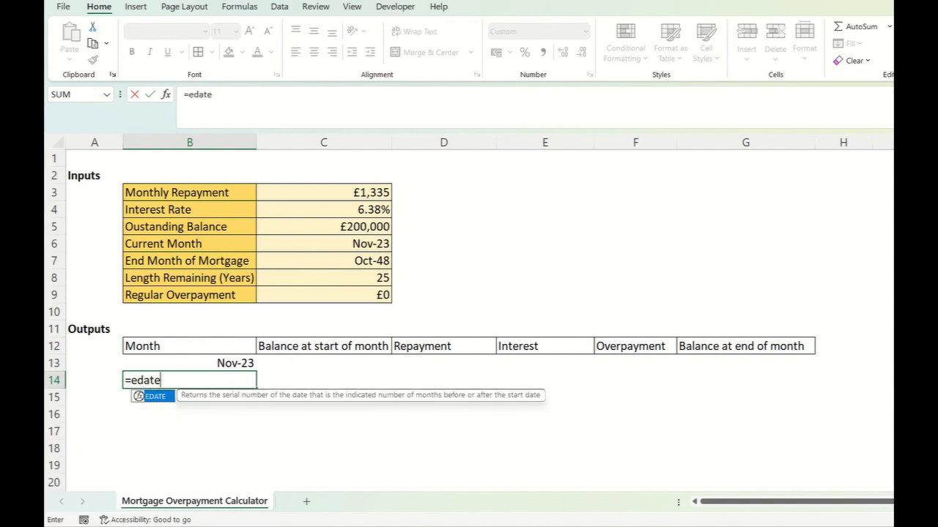
type("(")
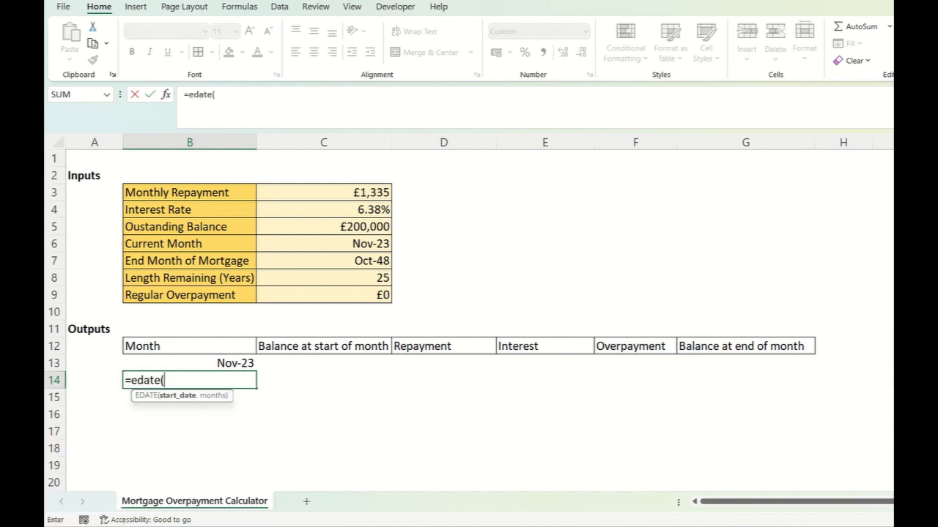
key("Up")
type(",")
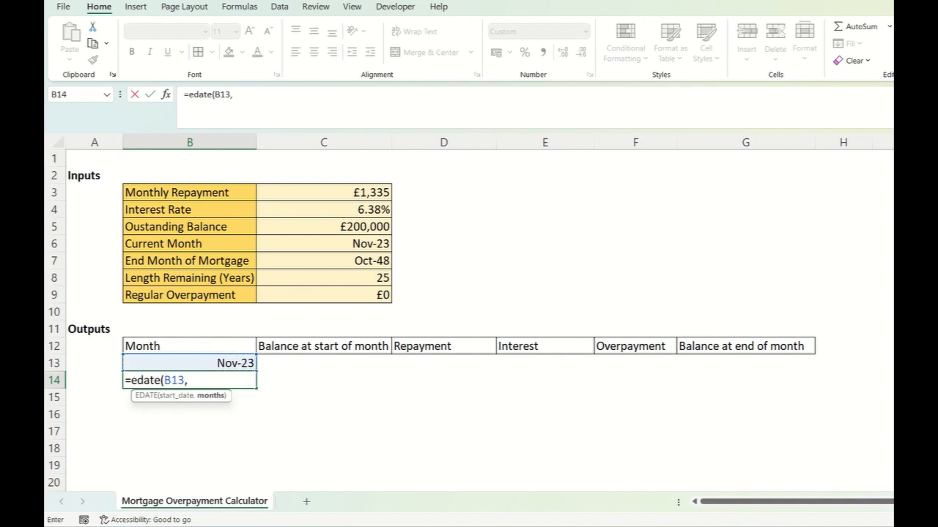
type("1)")
key("Return")
- Fill the EDATE formula from B14 down the Month column to B29
left_click(220, 380)
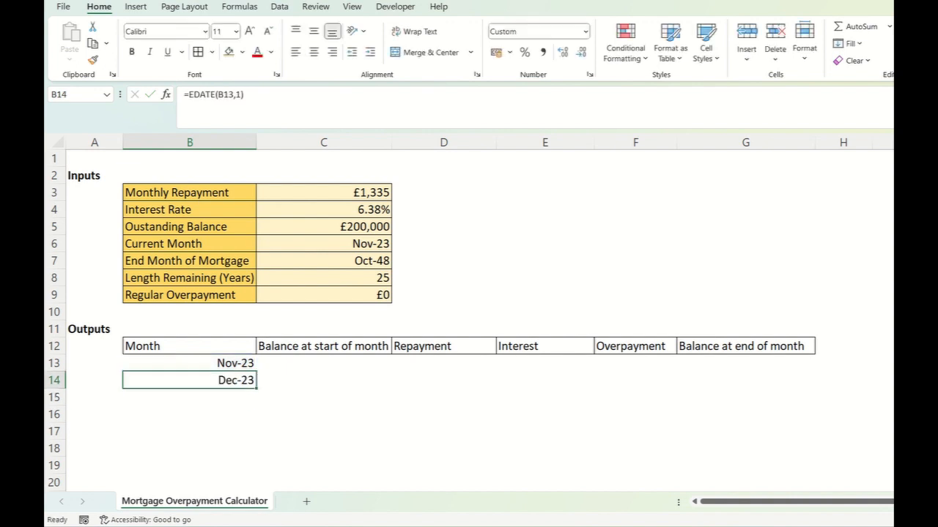
left_click_drag(256, 389, 256, 389)
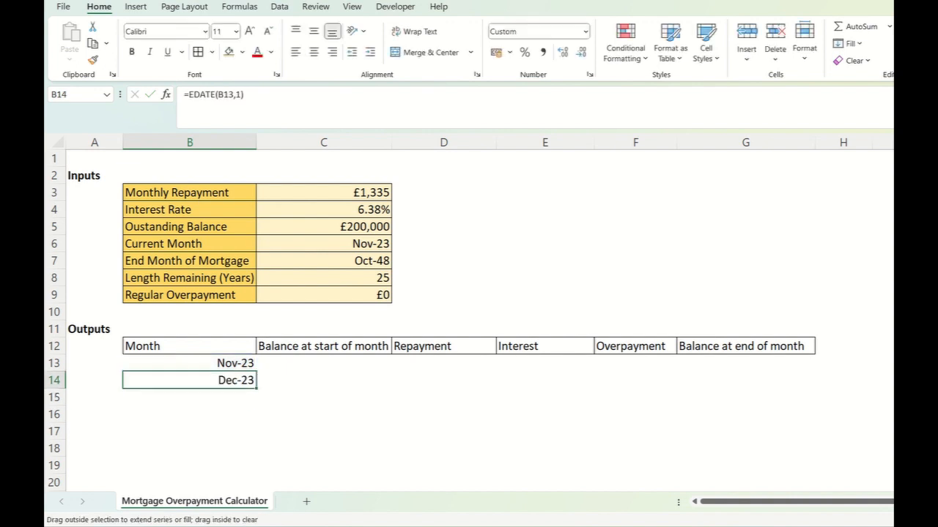
left_click_drag(257, 389, 257, 489)
scroll(439, 322, "up", 1)
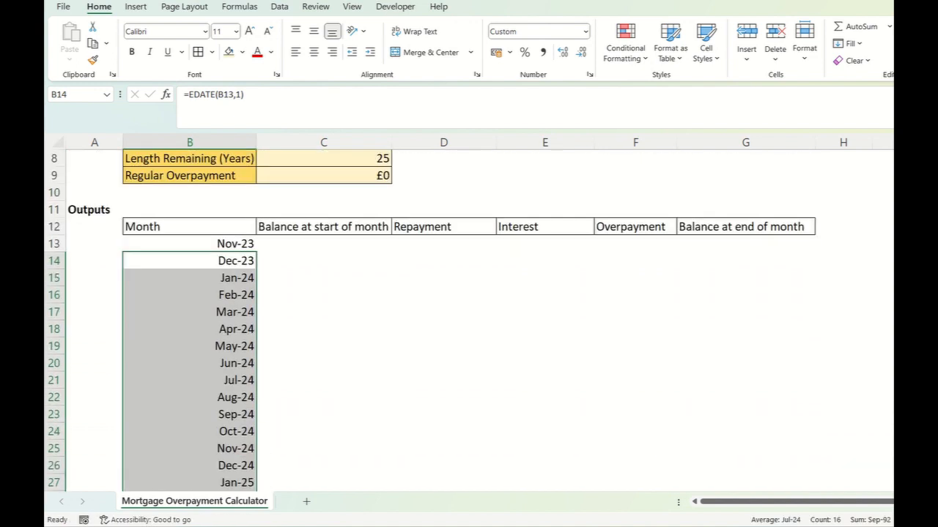
scroll(324, 293, "up", 2)
- Wrap B14's formula in an IF that blanks months after the mortgage end: =IF(B13>C7,"",EDATE(B13,1))
left_click(324, 244)
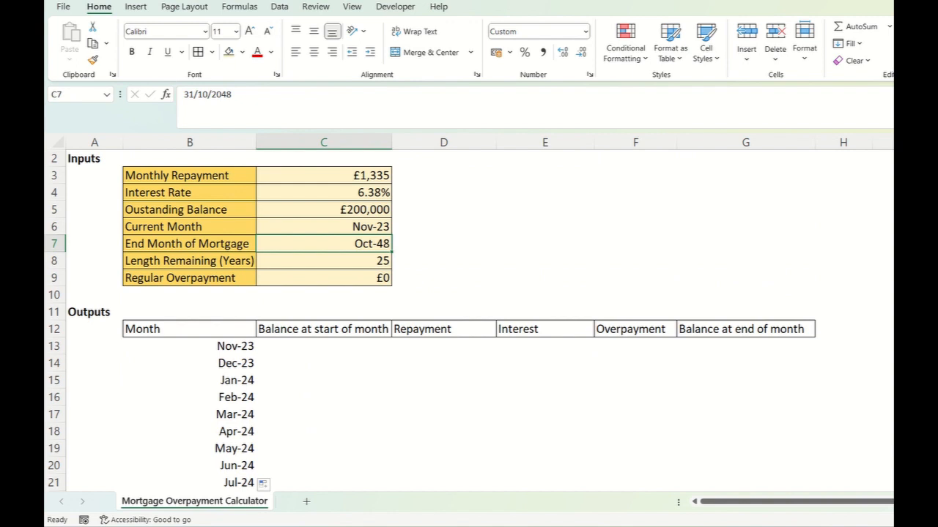
left_click(189, 363)
left_click(185, 95)
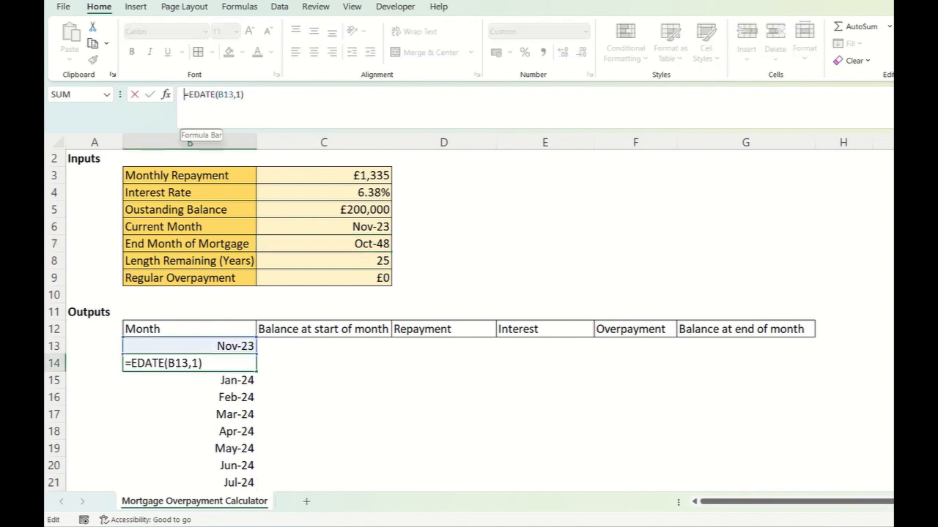
type("if(")
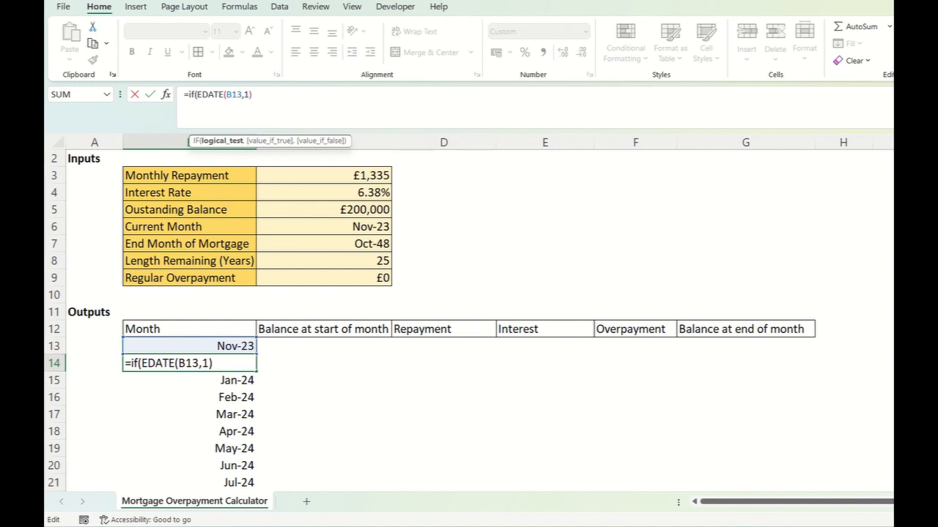
left_click(189, 346)
type("<")
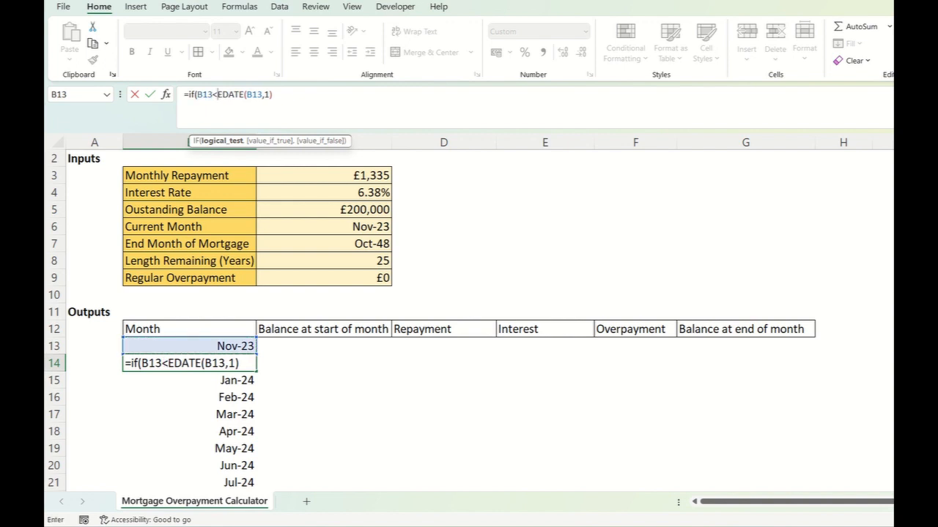
key("BackSpace")
type(">")
left_click(324, 244)
type(",\"\"")
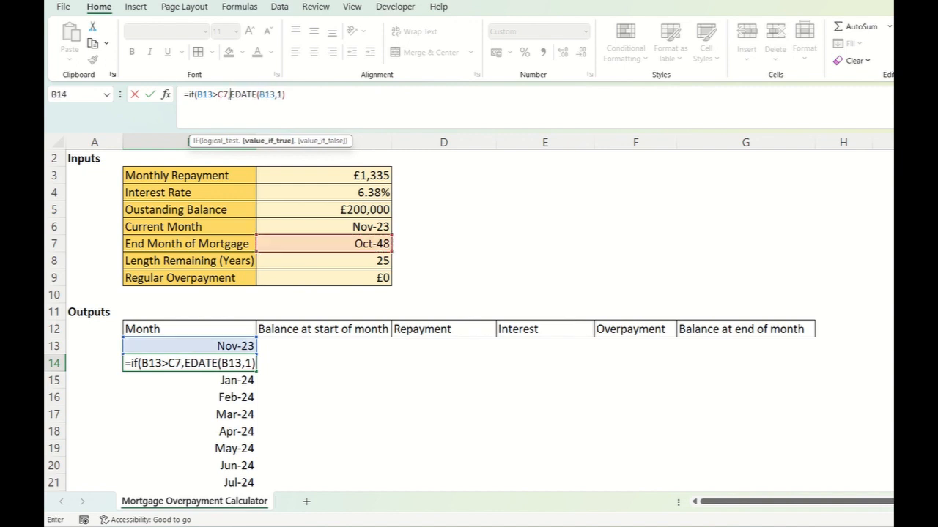
type(",")
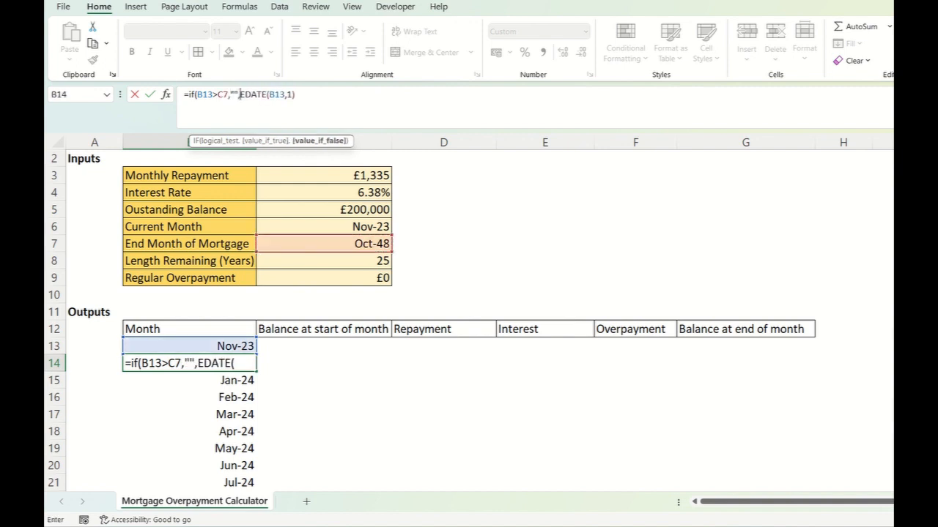
key("End")
type(")")
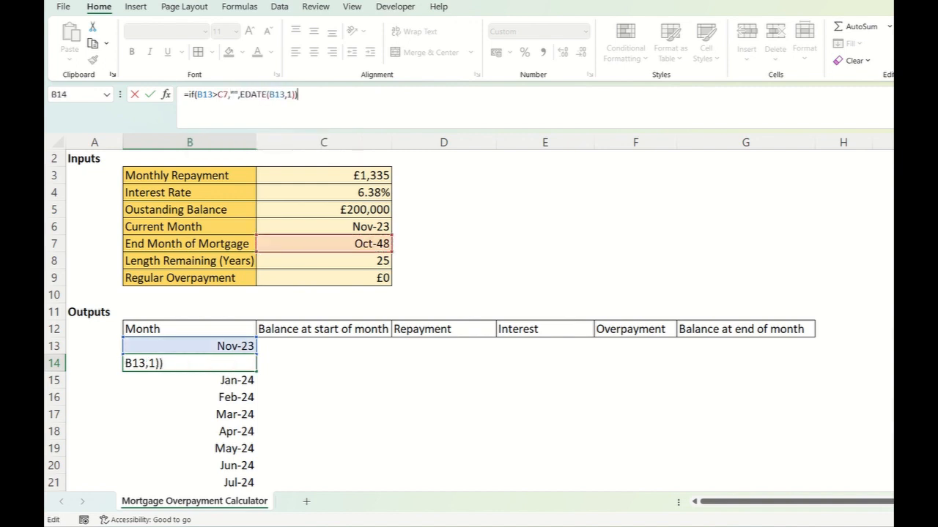
key("Return")
- Fill the IF formula from B14 down the Month column to B121
left_click(190, 363)
left_click_drag(257, 372, 256, 269)
scroll(189, 322, "up", 15)
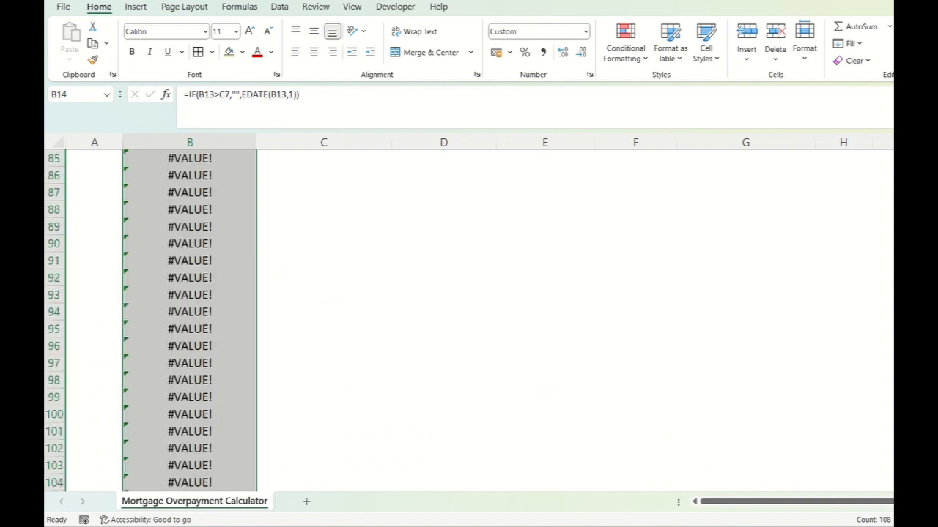
scroll(189, 322, "up", 20)
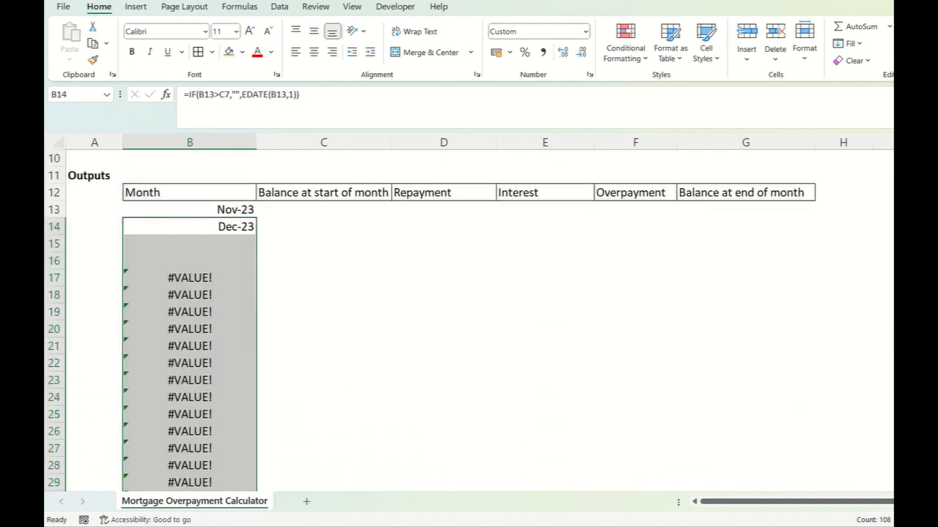
- Make the end-month reference in B14's formula absolute, giving =IF(B13>$C$7,"",EDATE(B13,1))
left_click(190, 329)
left_click(226, 95)
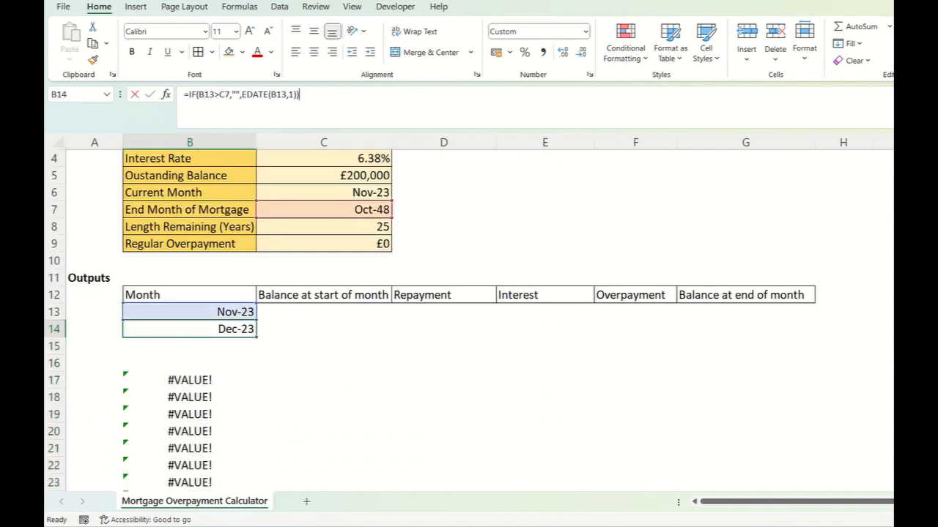
scroll(324, 293, "up", 1)
key("Escape")
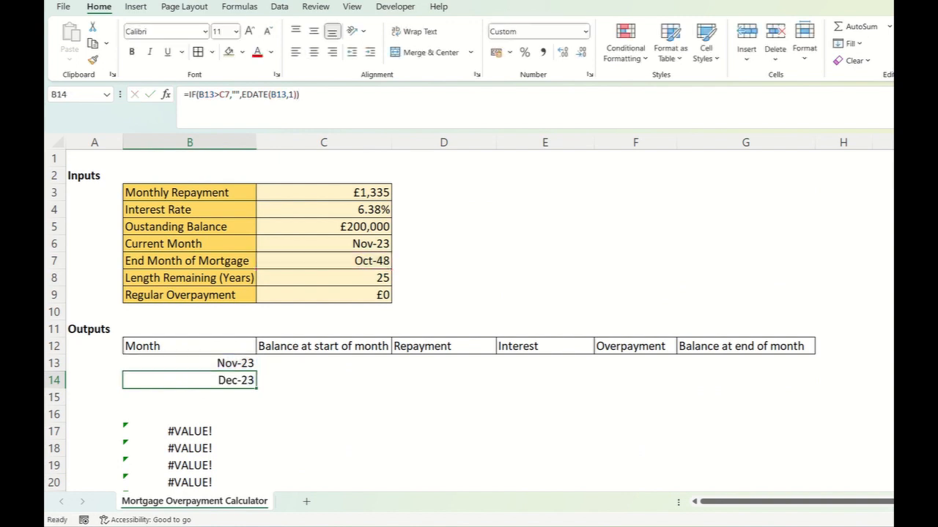
left_click(300, 95)
left_click(225, 95)
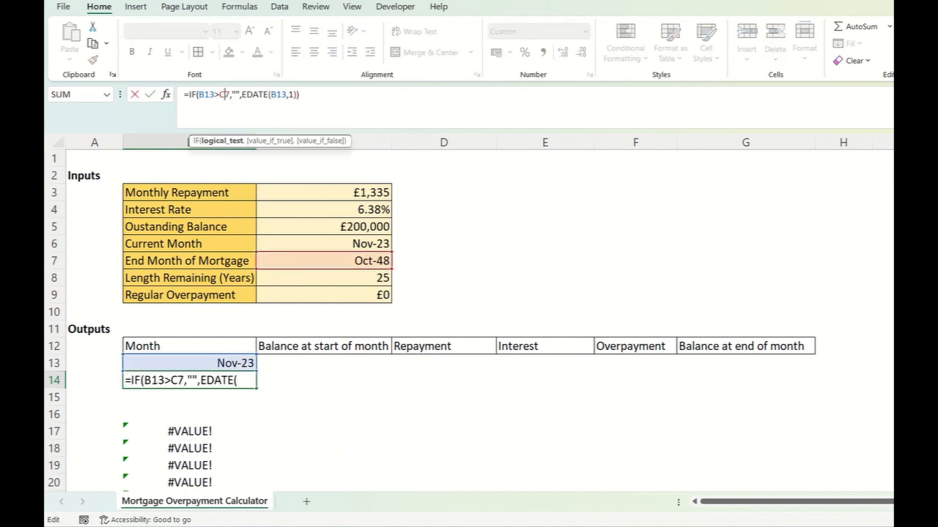
key("F4")
key("Return")
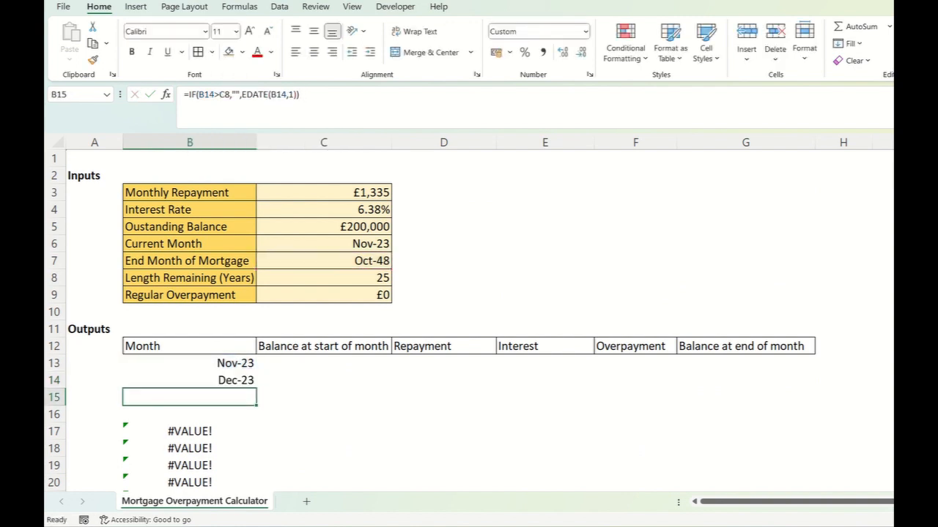
- Fill the corrected month formula from B14 down to B121, and extend it from there to B318
left_click(189, 381)
left_click_drag(256, 388, 252, 469)
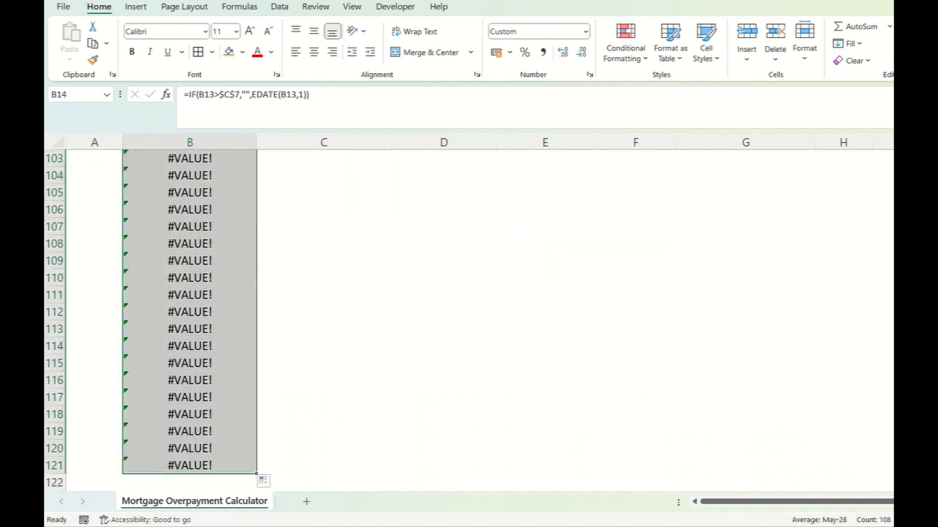
scroll(219, 307, "down", 3)
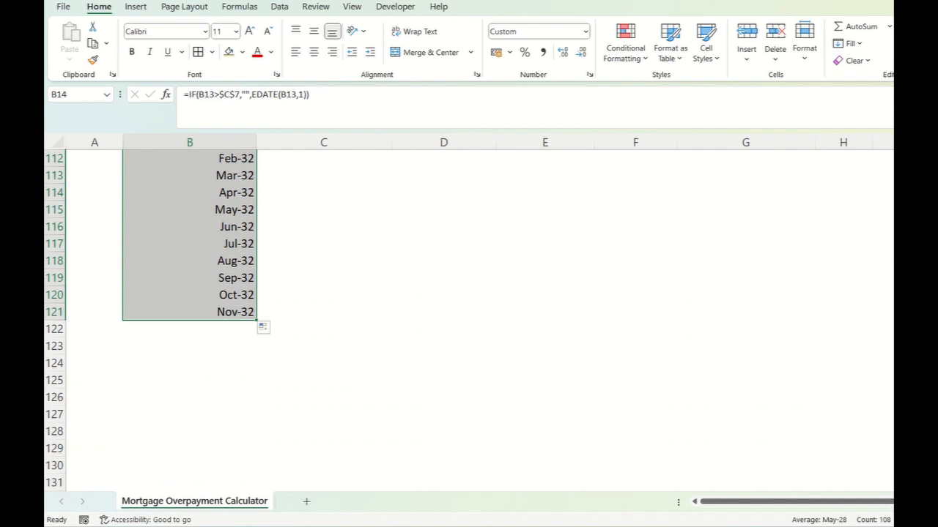
left_click(229, 312)
left_click_drag(256, 320, 253, 469)
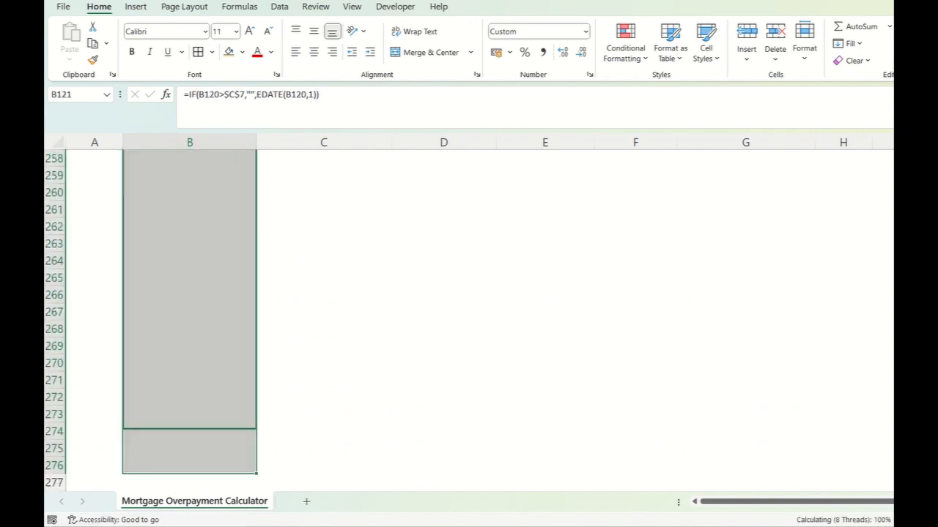
scroll(469, 315, "down", 3)
left_click_drag(256, 320, 254, 469)
- Examine where the month series ends and the formulas in B313 and B312
scroll(254, 439, "up", 1)
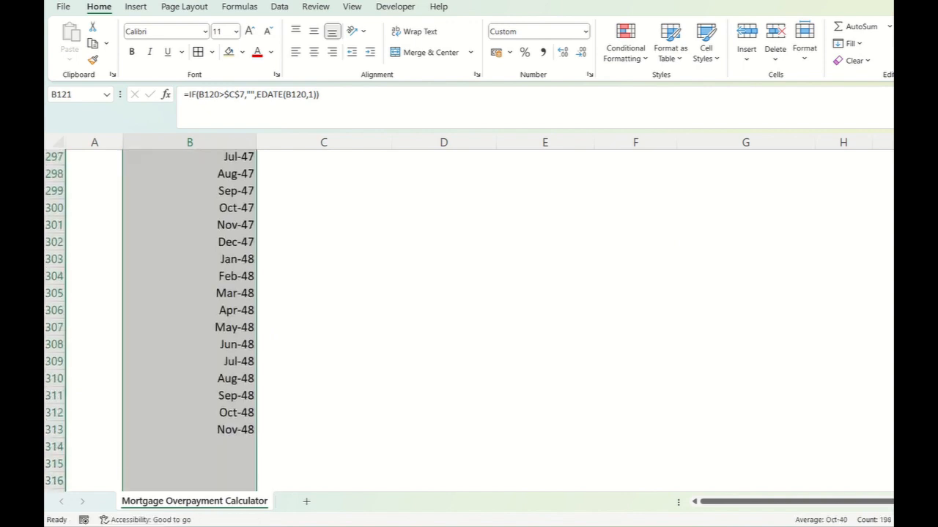
scroll(253, 440, "down", 2)
left_click(219, 329)
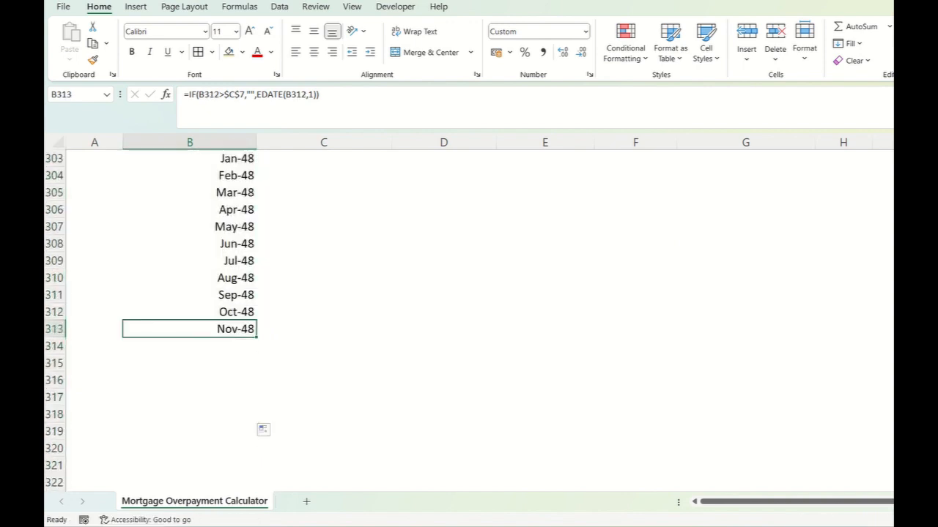
scroll(157, 321, "up", 1)
key("F2")
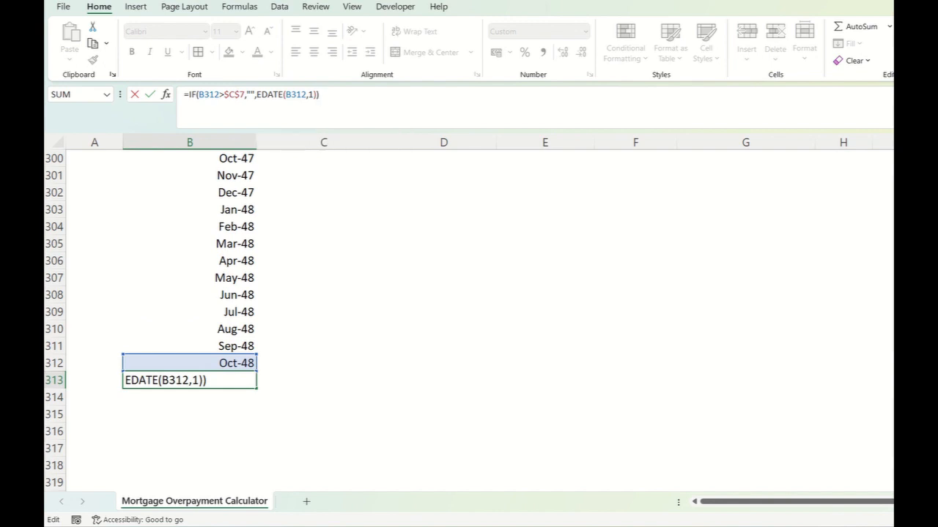
key("ctrl+Return")
key("Up")
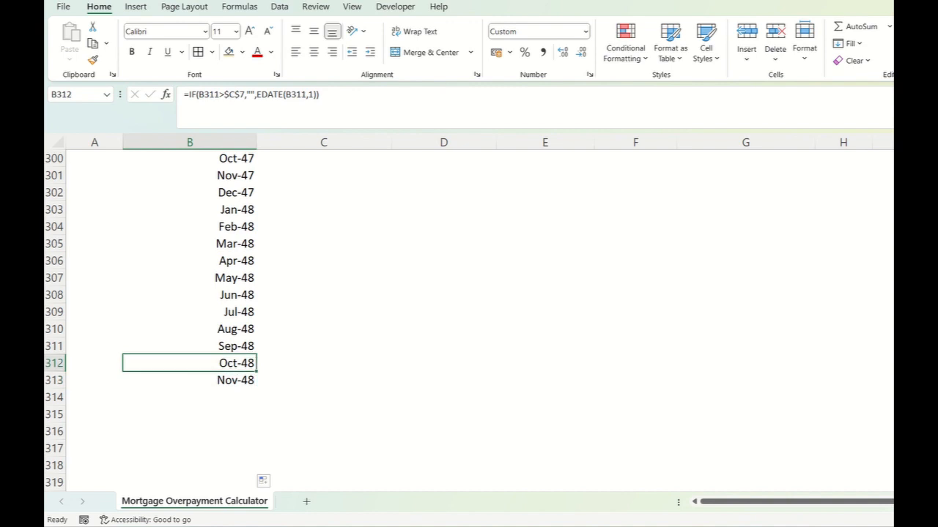
scroll(469, 315, "up", 6)
scroll(469, 315, "down", 6)
scroll(334, 366, "up", 20)
scroll(334, 366, "down", 13)
scroll(469, 320, "down", 15)
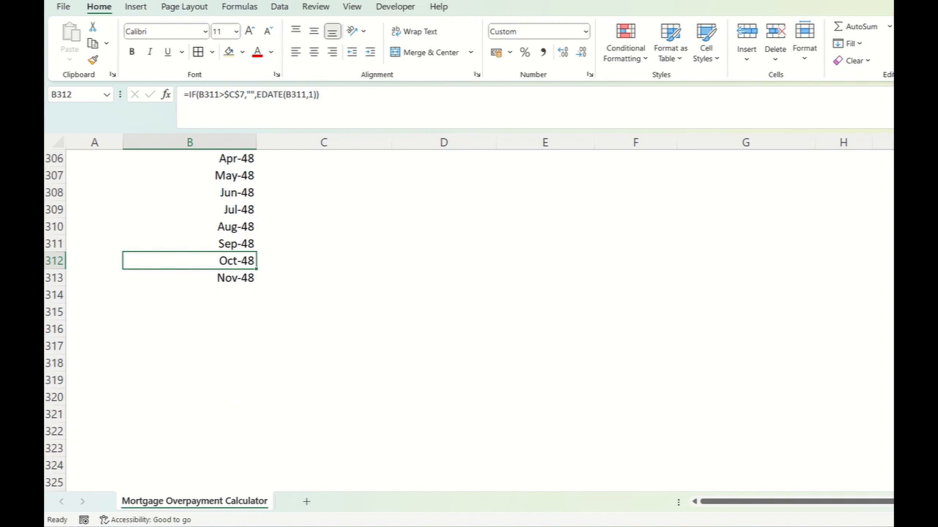
- Review the first output months in column B against the Current Month and End Month of Mortgage inputs
scroll(304, 387, "up", 1)
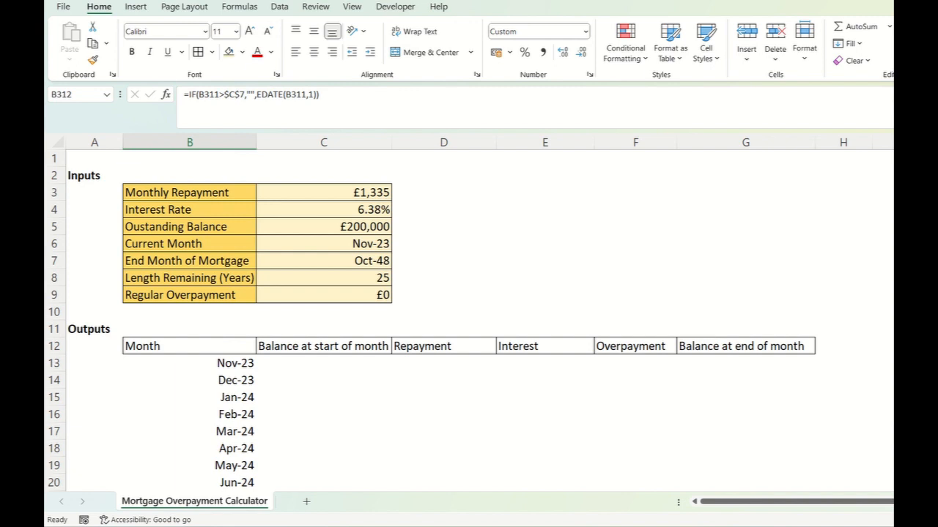
left_click(189, 363)
left_click(189, 397)
left_click(190, 380)
left_click(190, 363)
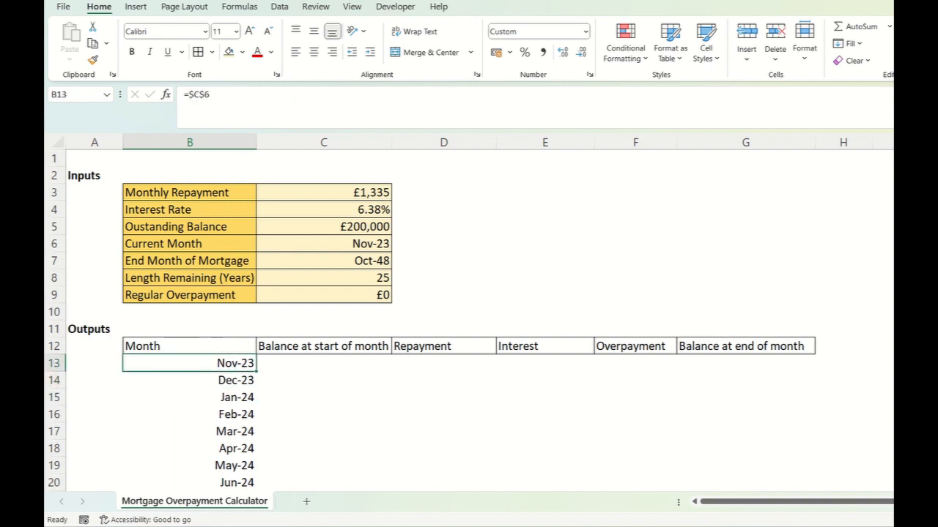
left_click(324, 244)
left_click(324, 261)
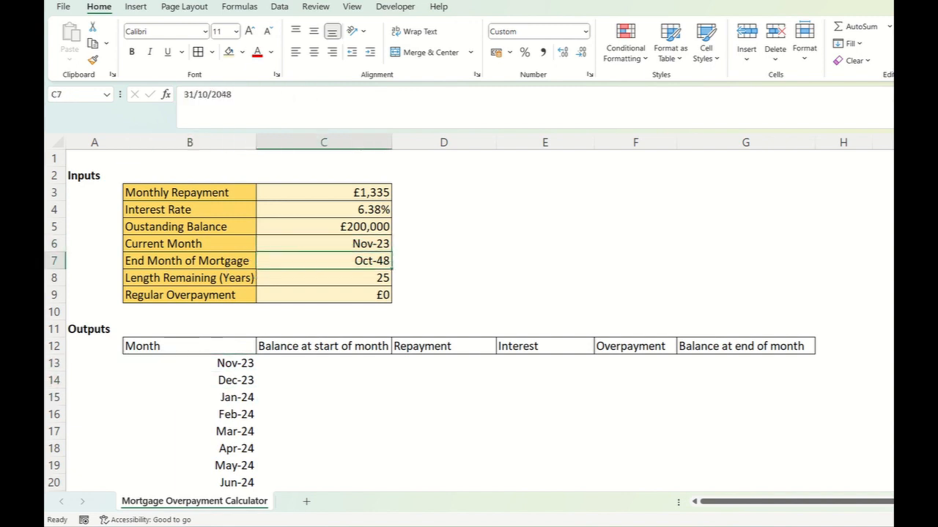
- Link the first balance at start of month in C13 to the outstanding balance input with =$C$5
left_click(324, 363)
type("=")
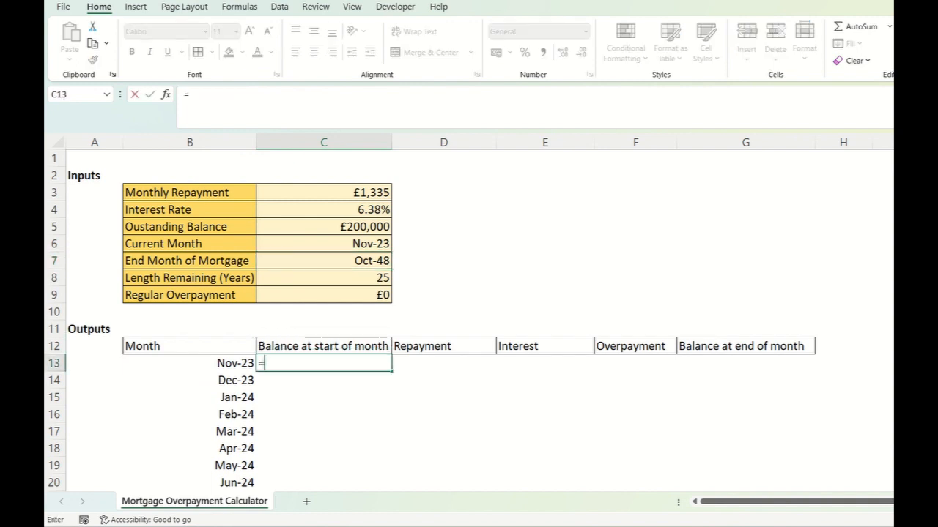
left_click(324, 227)
key("F4")
key("Return")
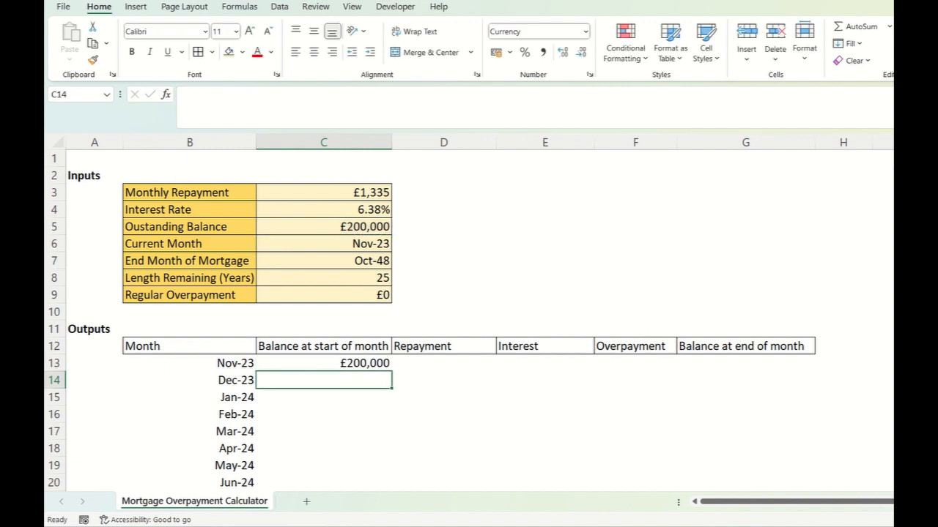
left_click_drag(324, 364, 324, 347)
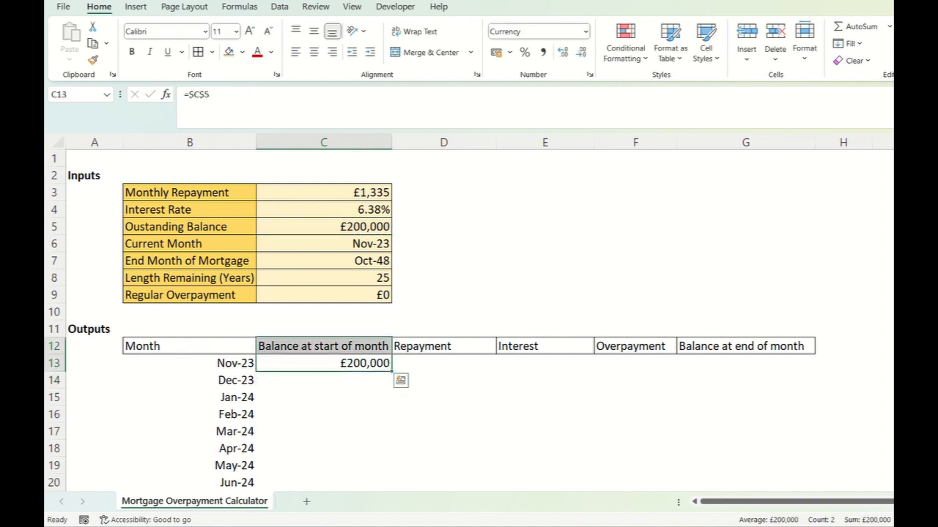
- Link the first month's repayment in D13 to the Monthly Repayment input with the absolute reference =$C$3
left_click(443, 363)
type("=")
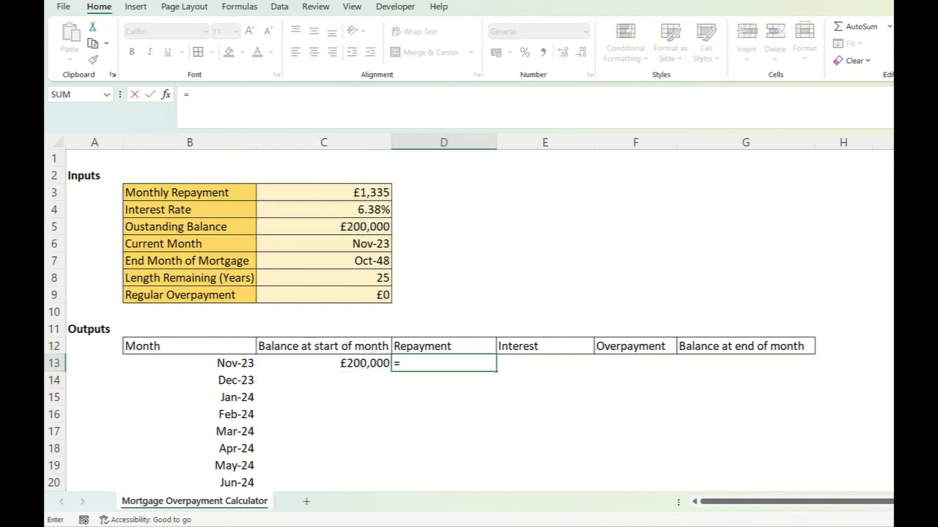
left_click(324, 192)
key("F4")
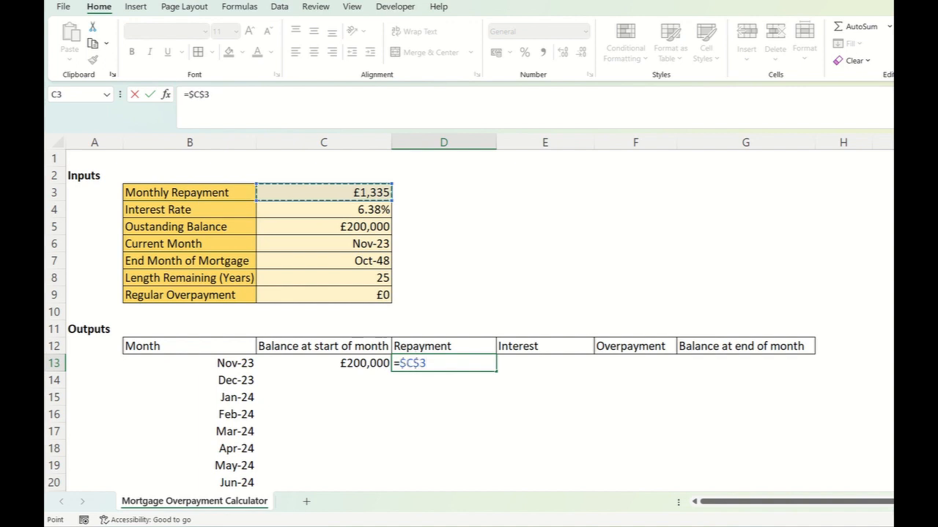
key("Return")
- Begin the first month's interest formula in E13 by multiplying the starting balance by the absolute interest rate, =C13*$C$4
key("Up")
key("Right")
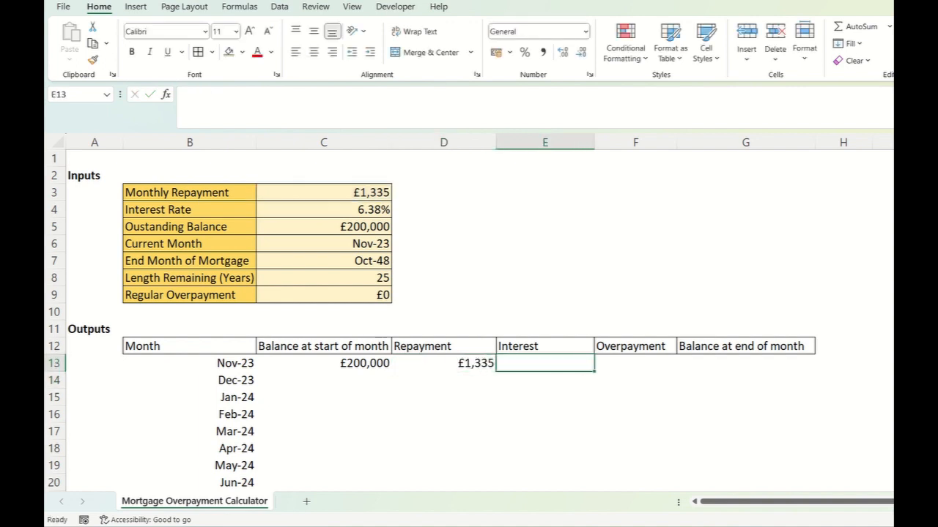
type("=")
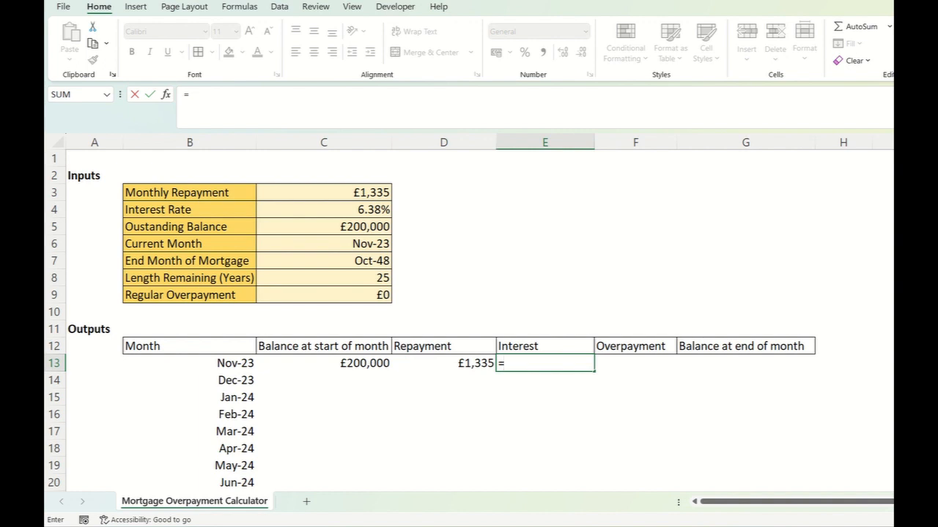
left_click(323, 363)
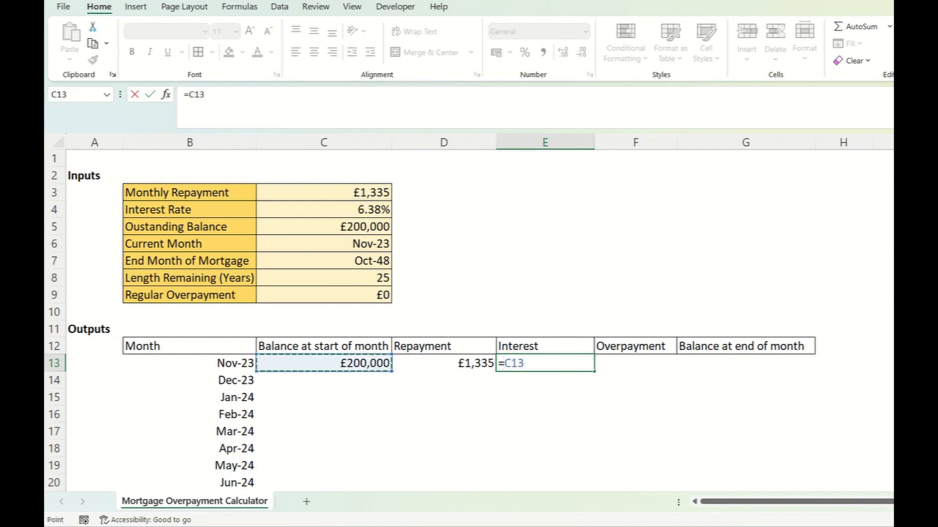
type("*")
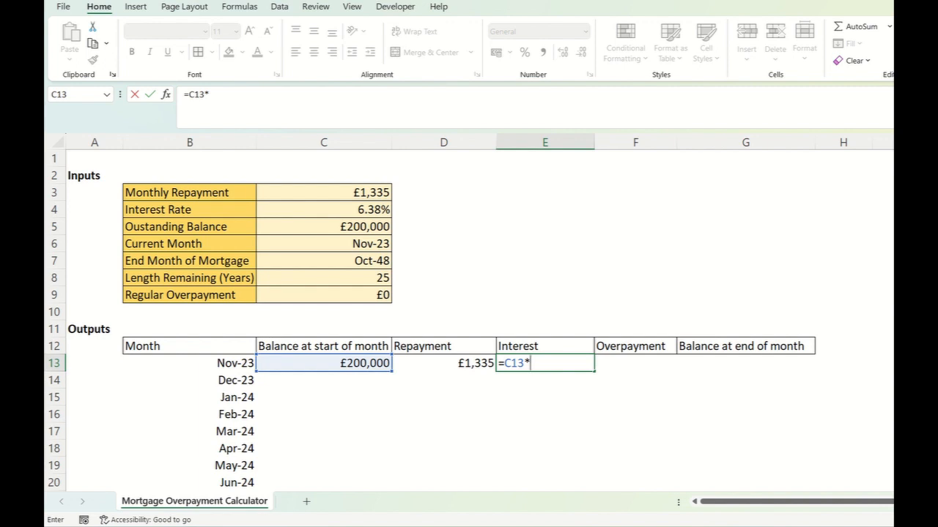
left_click(323, 210)
key("F4")
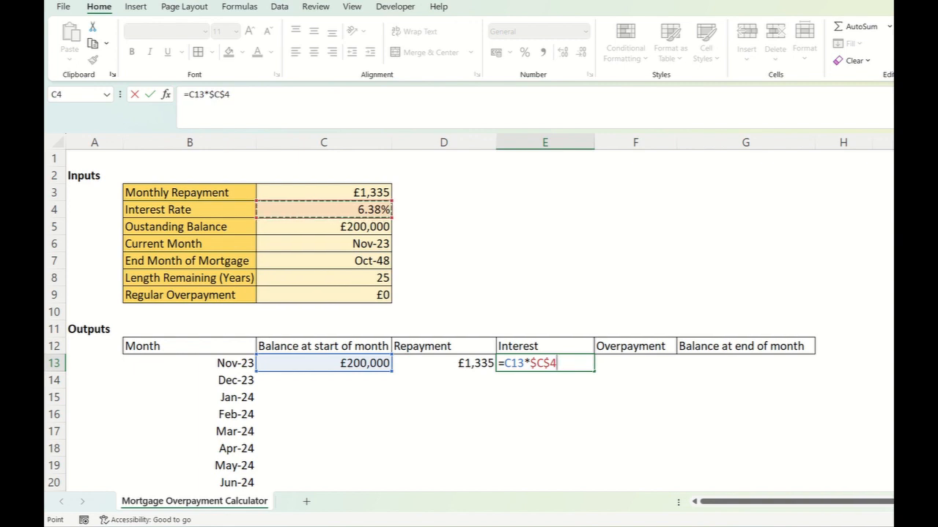
- Wrap the product in the E13 interest formula in parentheses and divide it by 12, giving =(C13*$C$4)/12
left_click(232, 94)
type(")")
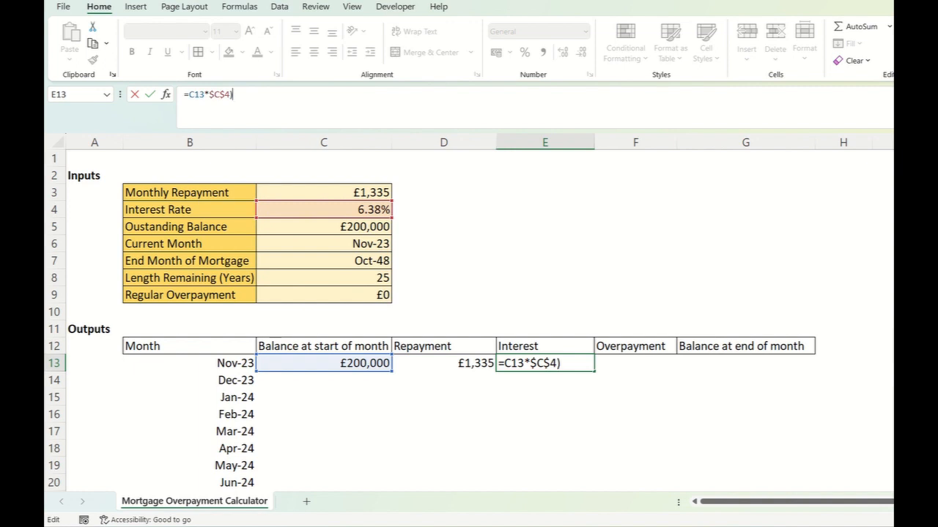
left_click(188, 94)
type("(")
left_click(236, 95)
type("/12")
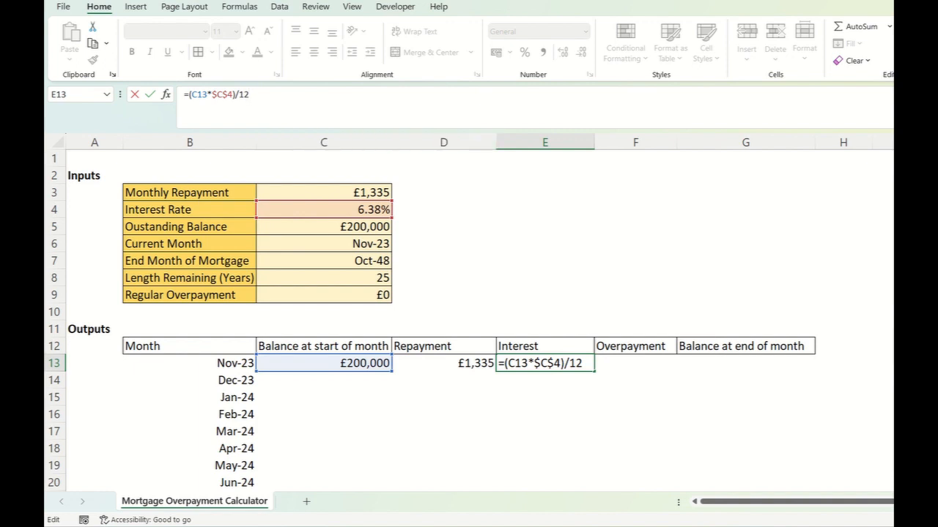
left_click_drag(190, 95, 233, 94)
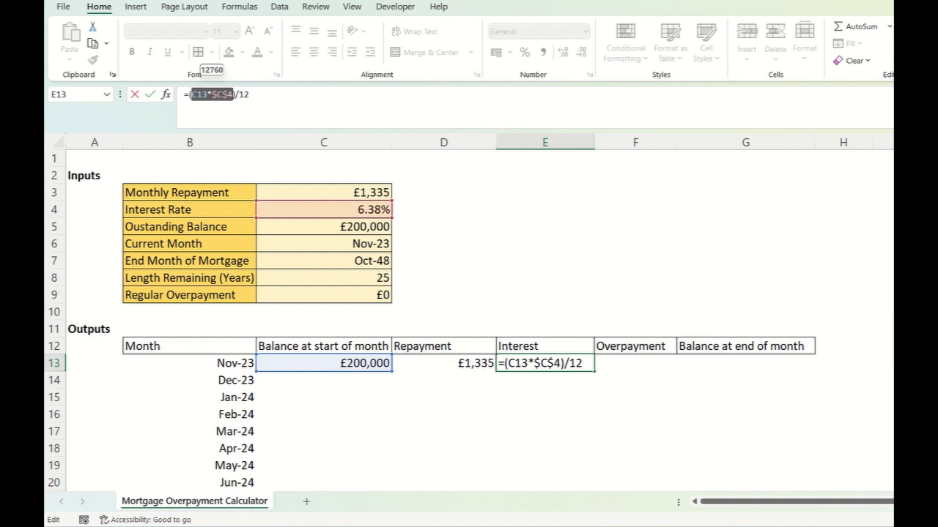
left_click(250, 95)
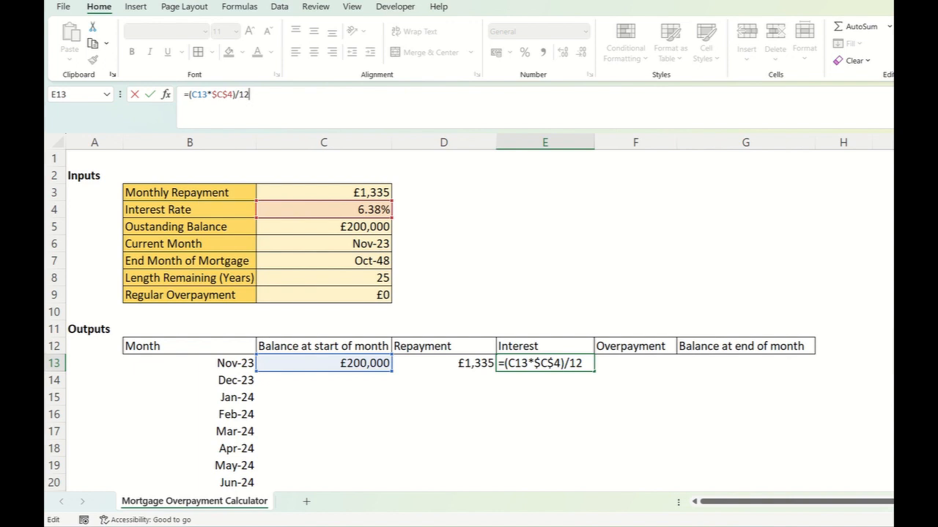
key("Return")
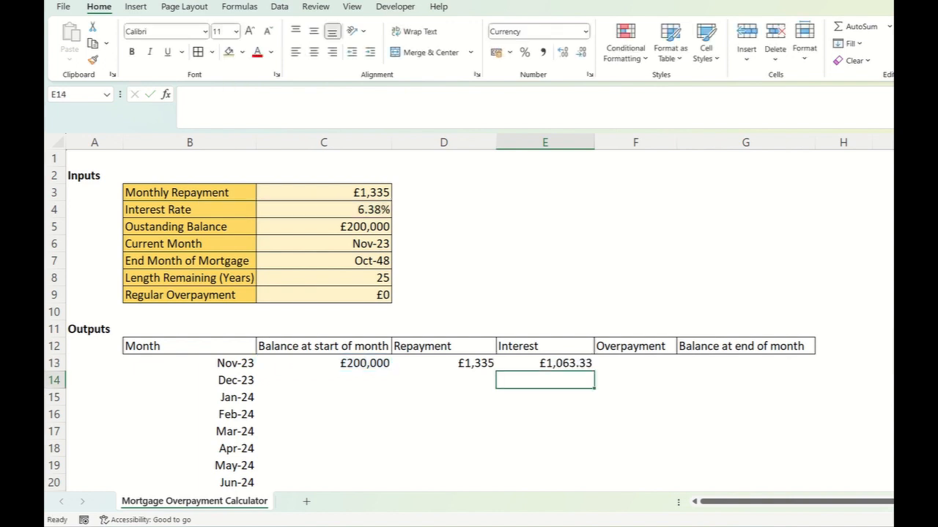
- Reduce the first month's interest in E13 to zero decimal places
left_click(545, 363)
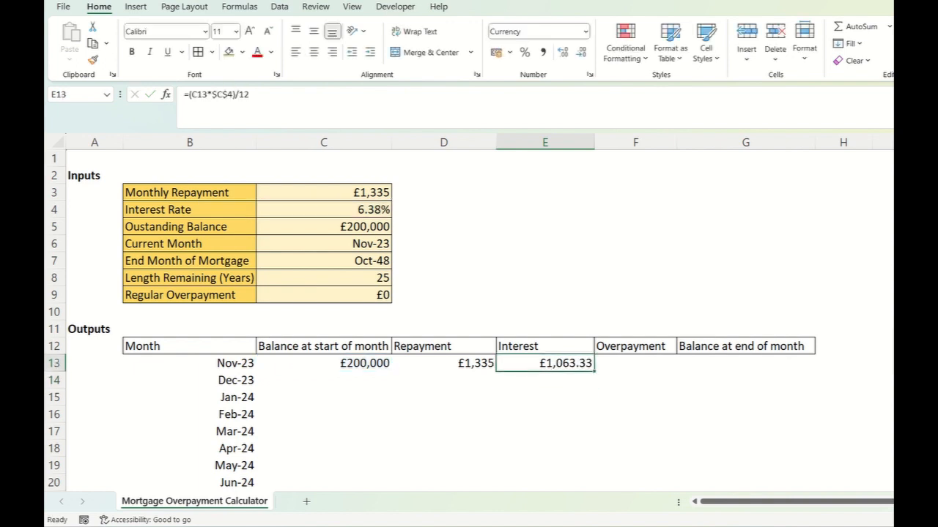
left_click(581, 52)
left_click(581, 52)
key("Down")
key("Down")
key("Down")
key("Up")
key("Up")
key("Up")
- Compare the first month's repayment in D13 and interest in E13 with the Monthly Repayment input in C3
key("Left")
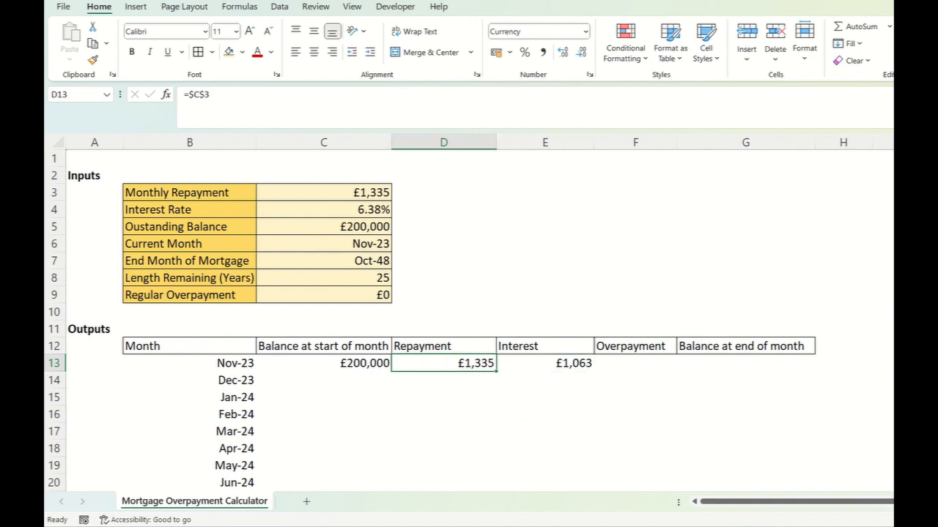
key("Right")
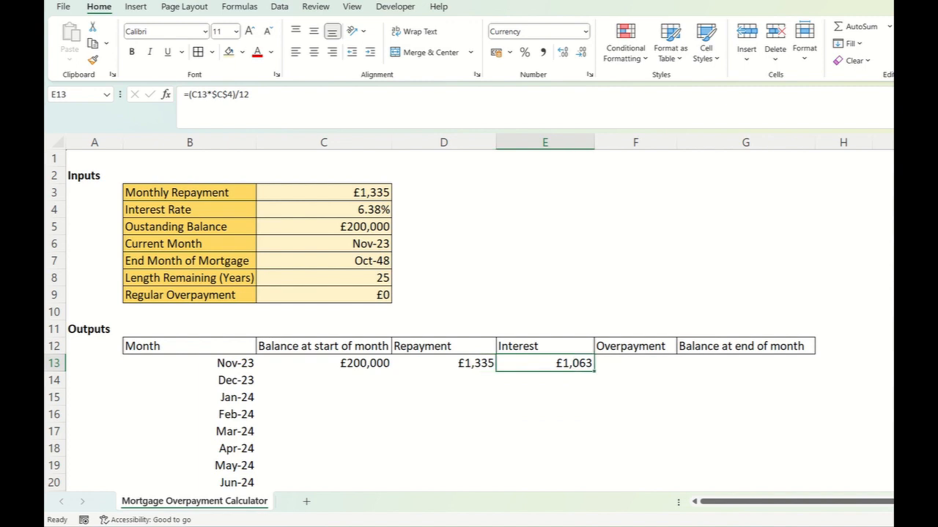
key("Left")
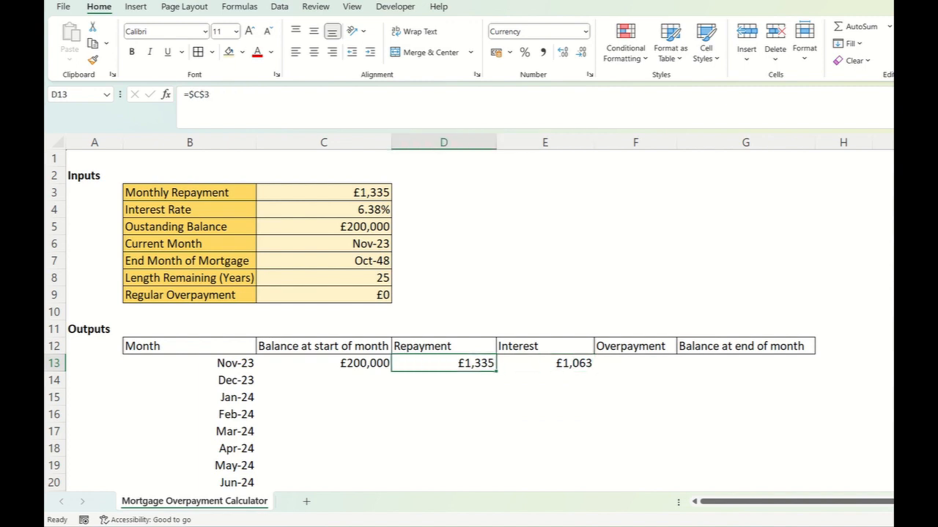
left_click(323, 192)
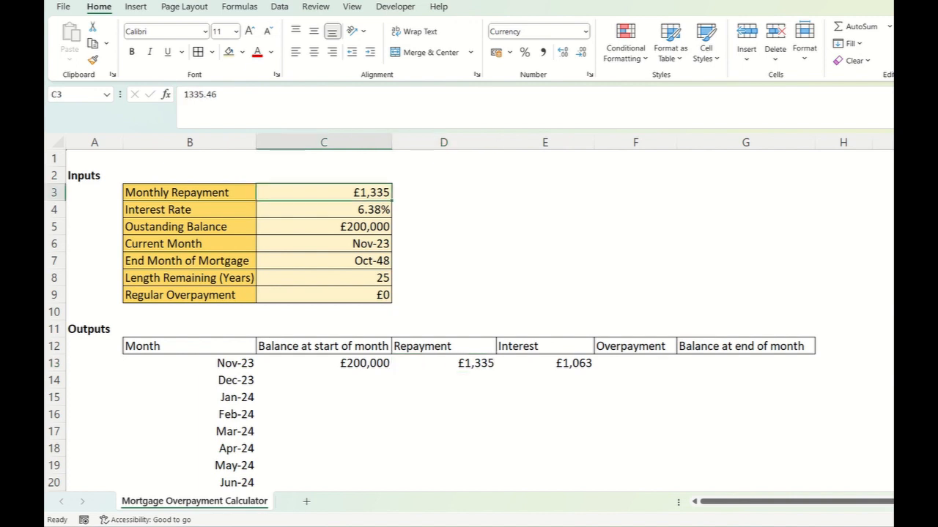
left_click(443, 363)
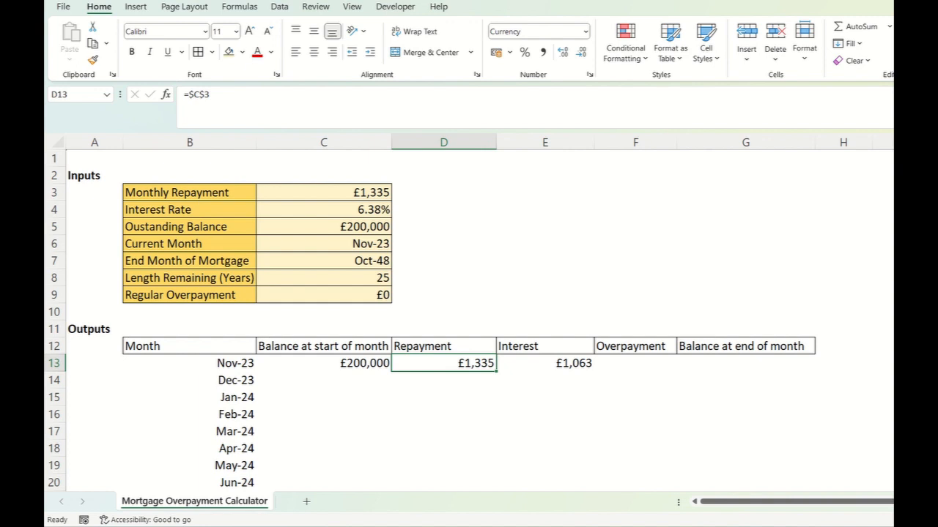
left_click(545, 363)
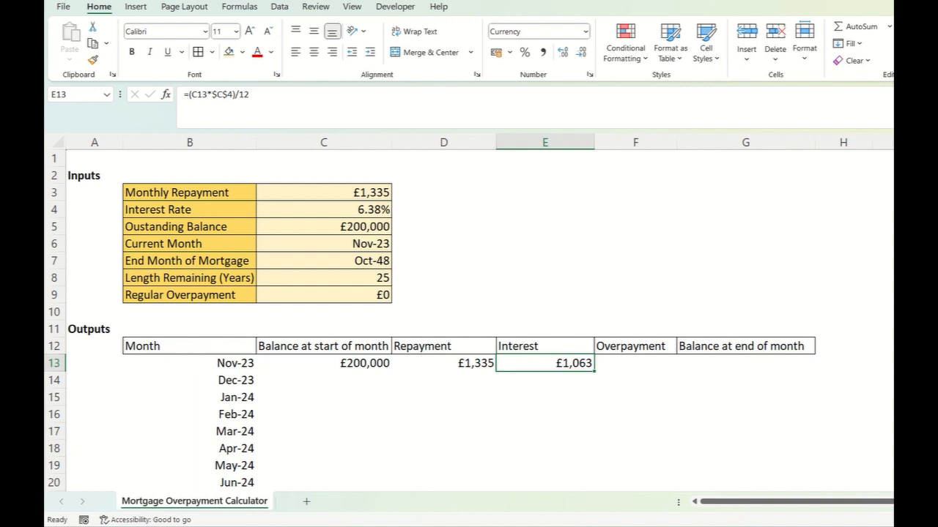
left_click(635, 363)
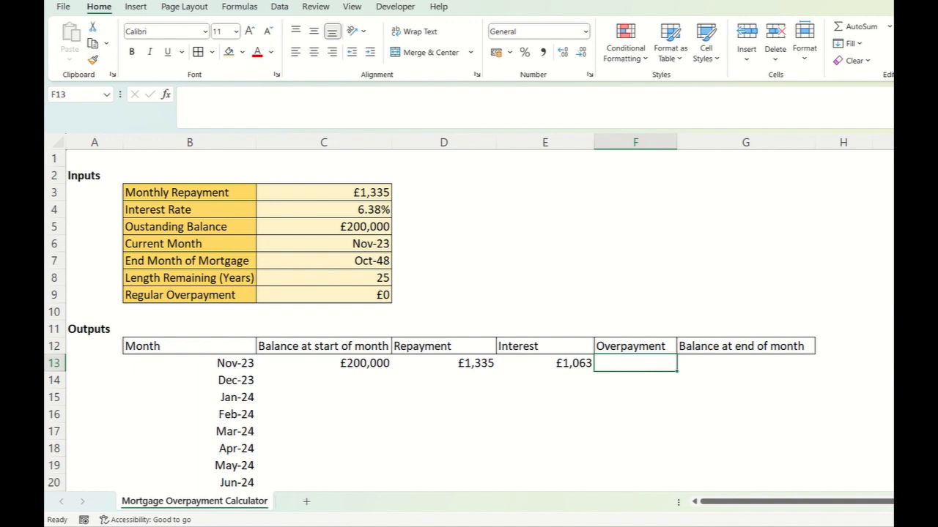
type("=")
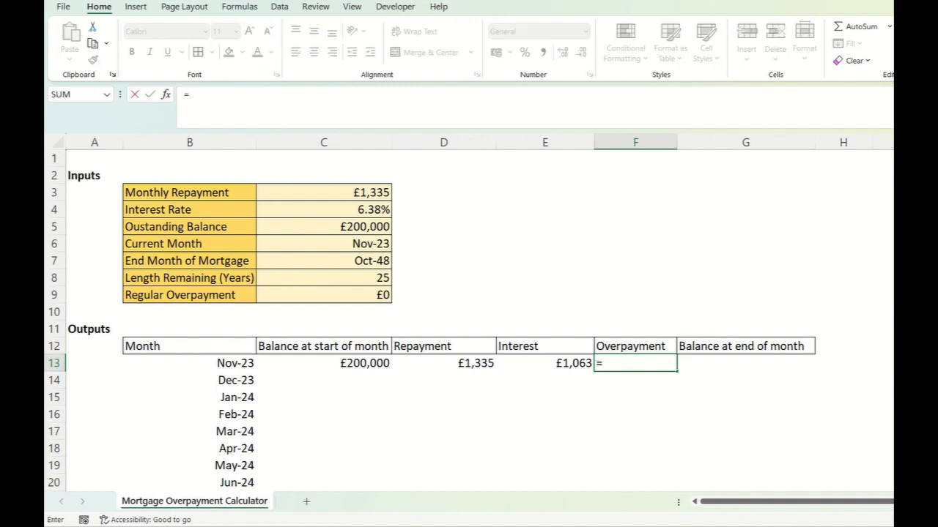
left_click(324, 295)
key("F4")
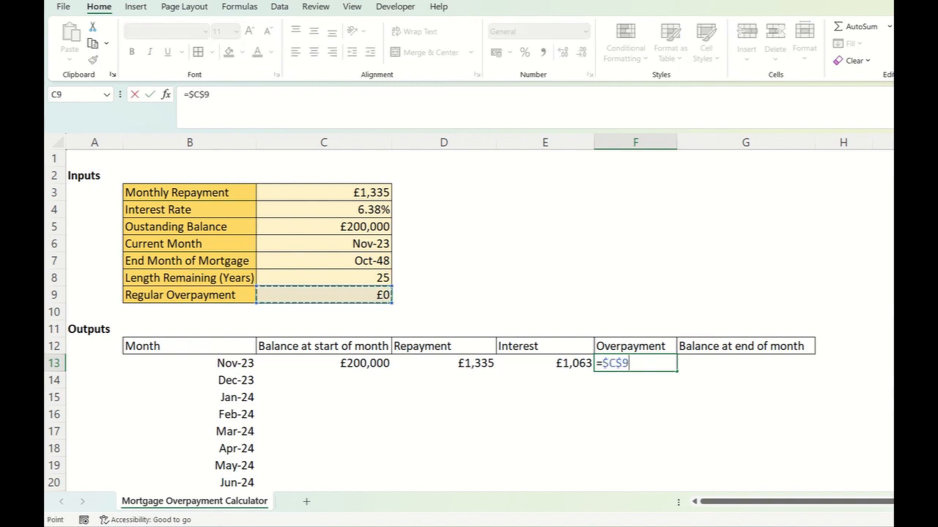
key("Escape")
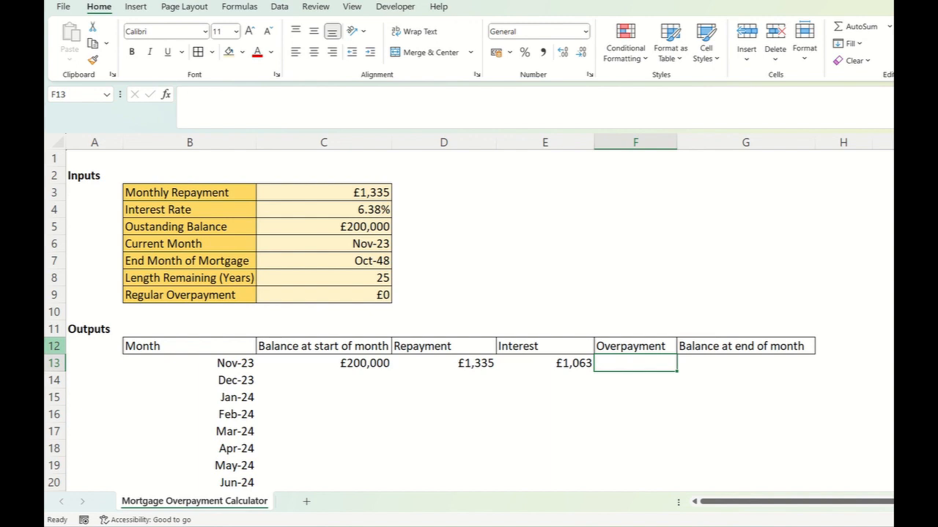
- Insert a blank row above the outputs table's header in row 12
left_click(54, 345)
right_click(54, 346)
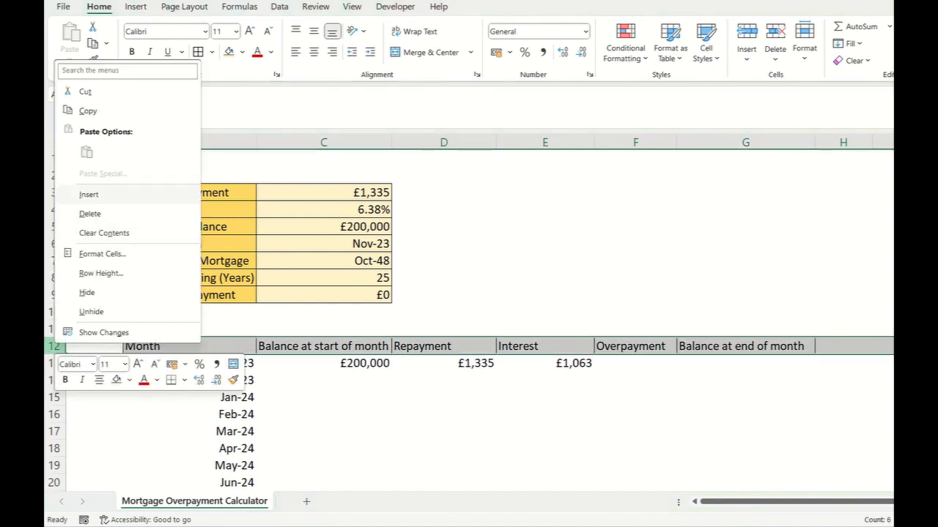
left_click(88, 194)
- Enter the bold label Without Overpayment in A12, above the outputs table header
left_click(189, 346)
left_click(94, 345)
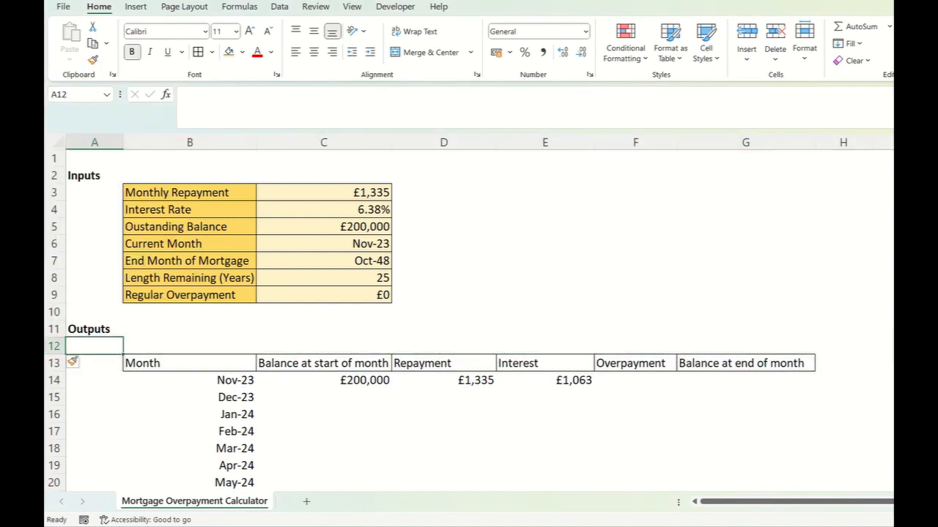
type("Without In")
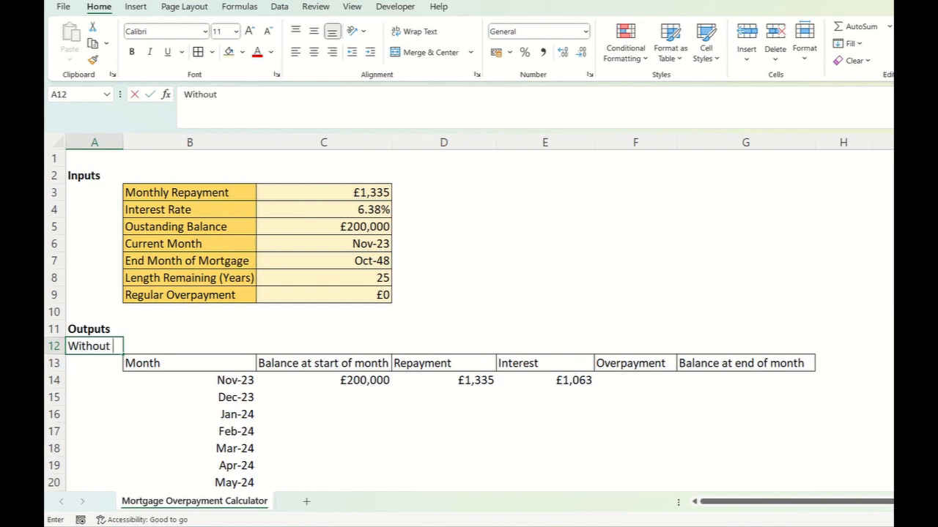
key("BackSpace")
key("BackSpace")
type("Overpayment")
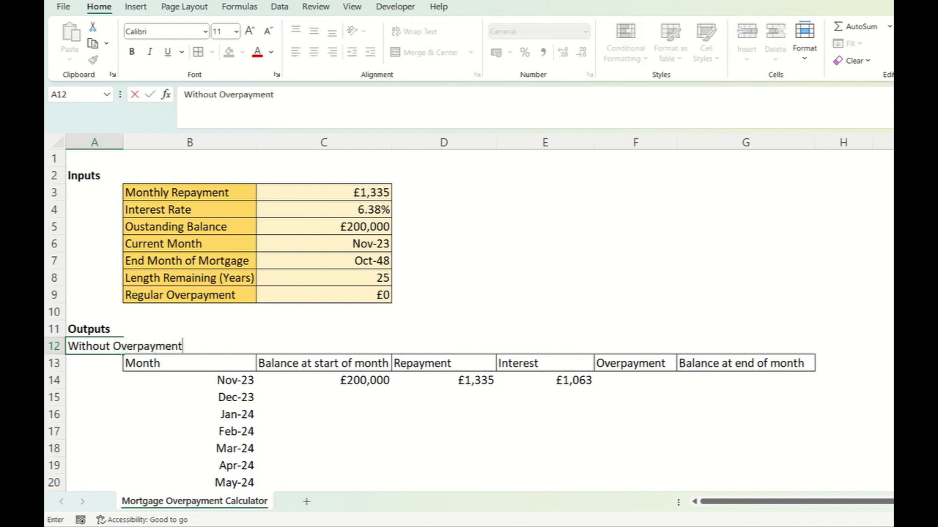
key("ctrl+Return")
key("ctrl+b")
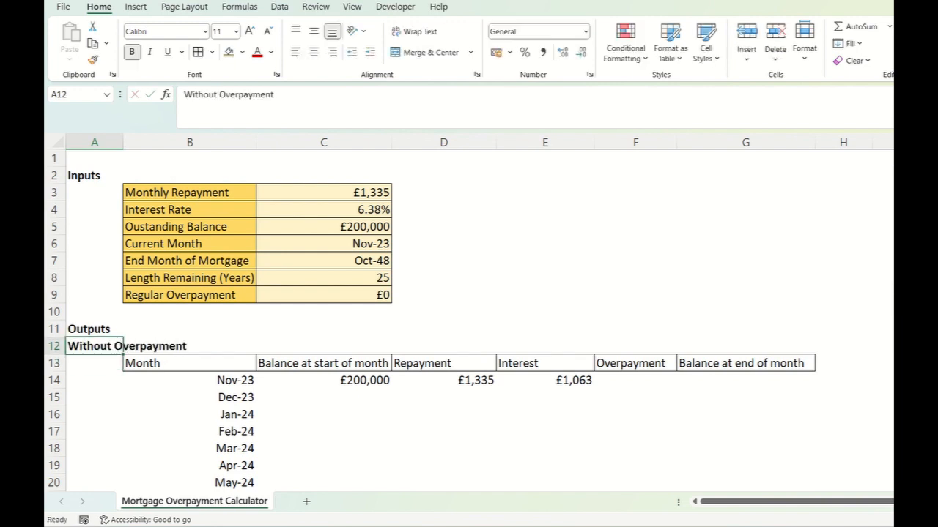
left_click(324, 432)
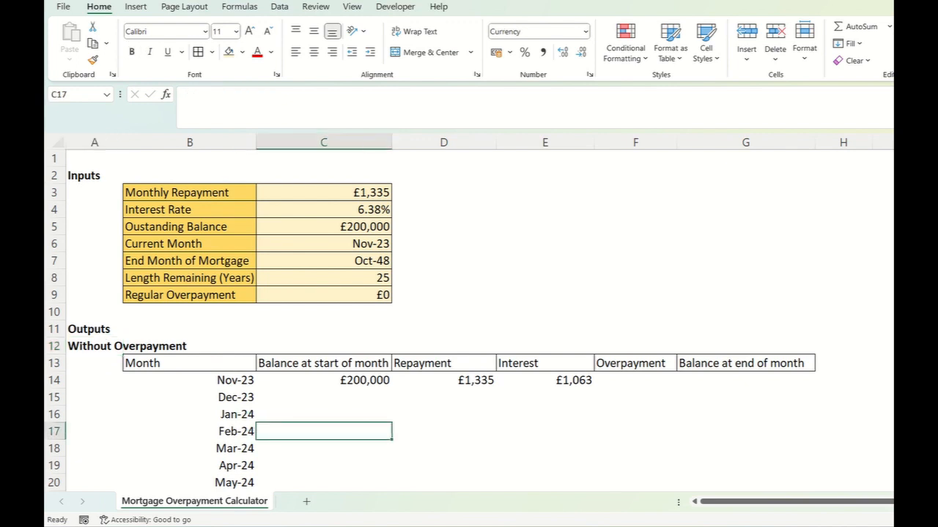
left_click(94, 346)
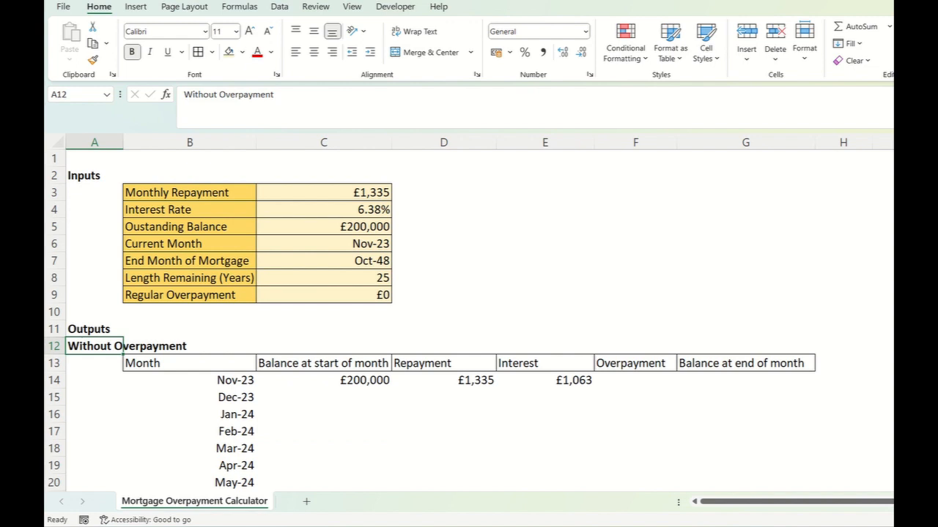
- Enter 0 as the first month's overpayment in F14
left_click(635, 380)
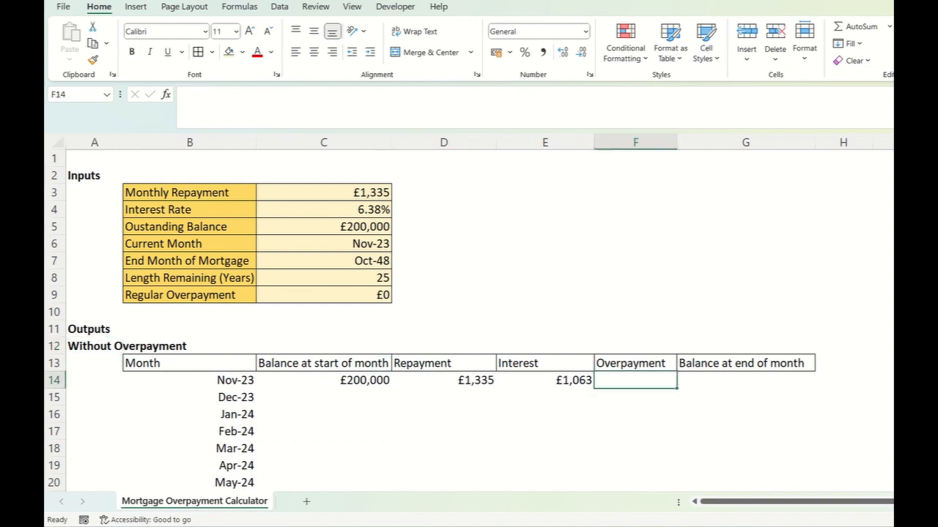
type("0")
key("Return")
key("Up")
- Apply the Accounting number format with the £ symbol and 2 decimal places to F14
right_click(661, 381)
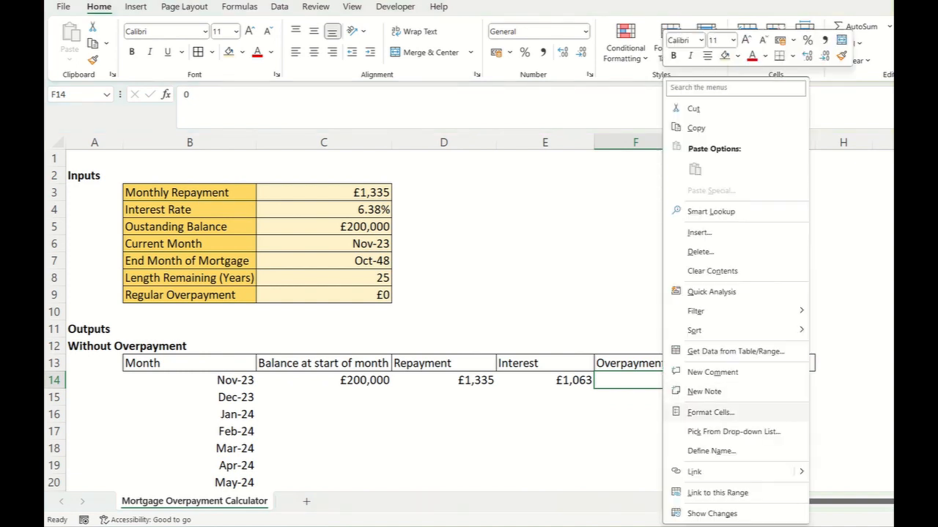
left_click(710, 413)
left_click(592, 270)
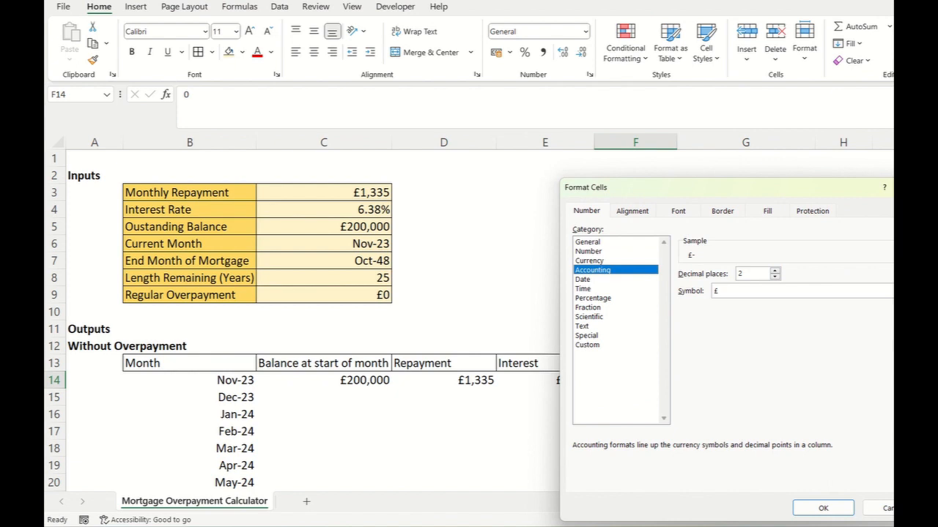
key("Return")
left_click(635, 261)
- Format the overpayment in F14 as Currency with the £ symbol and 0 decimal places
right_click(637, 380)
left_click(703, 412)
left_click(557, 261)
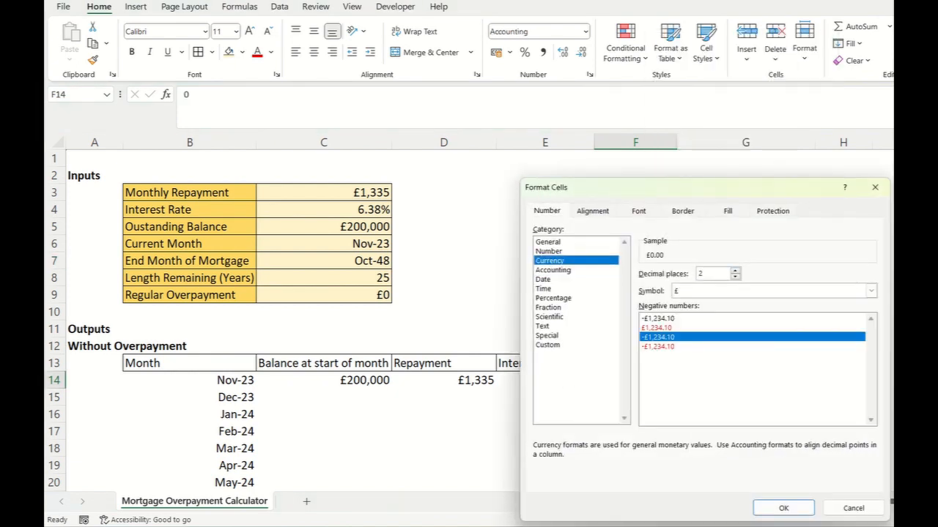
double_click(735, 277)
left_click(783, 509)
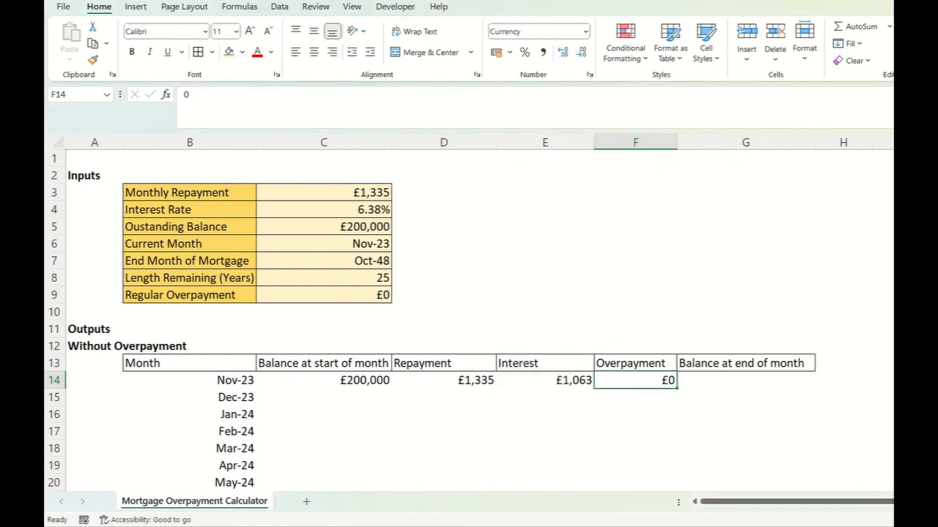
- Calculate the first month's end balance in G14 with the formula =C14-D14+E14-F14
left_click(745, 380)
type("=")
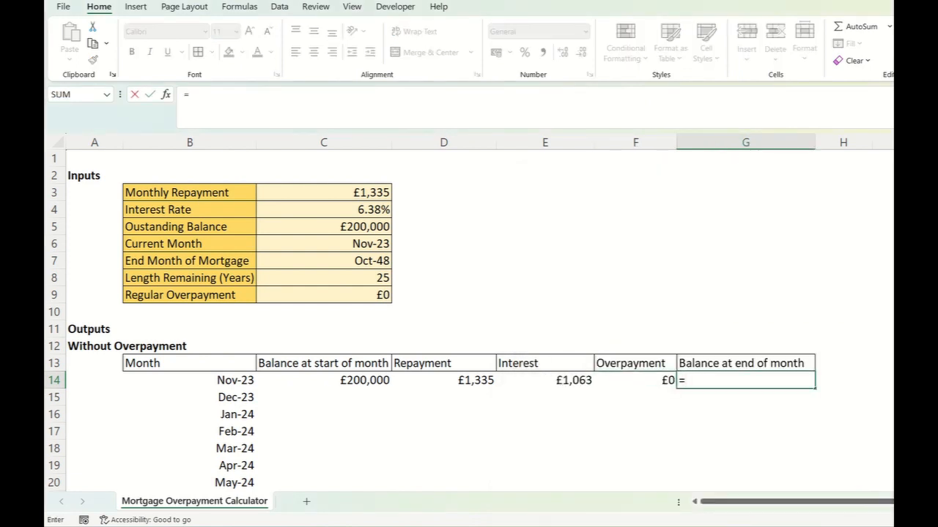
left_click(323, 380)
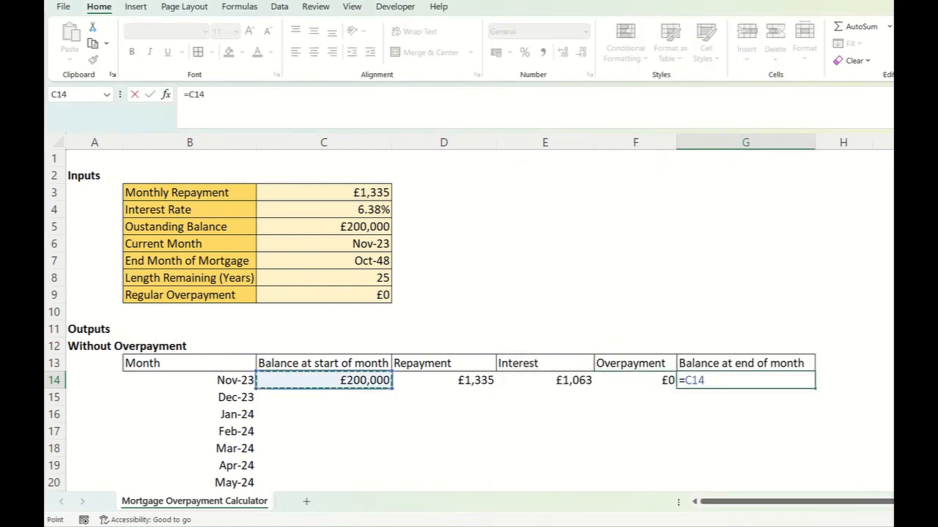
type("-")
left_click(443, 381)
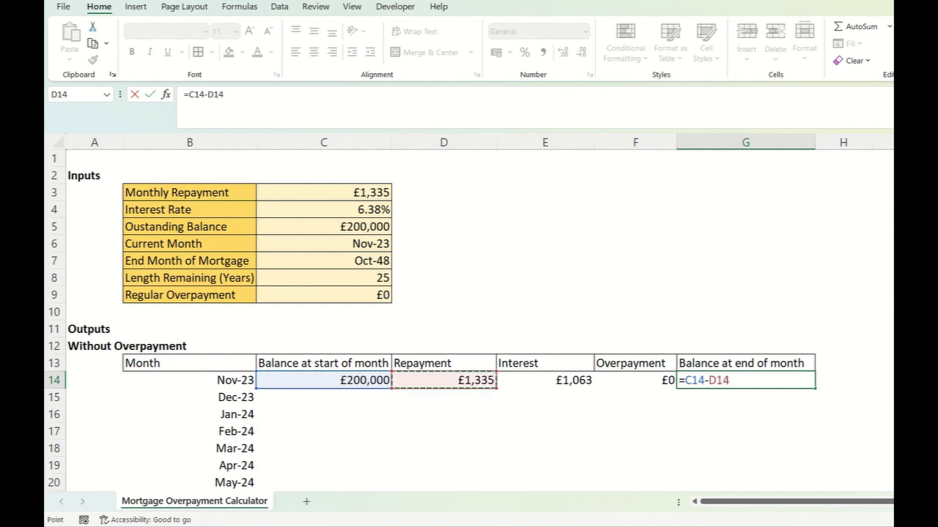
type("+")
left_click(545, 380)
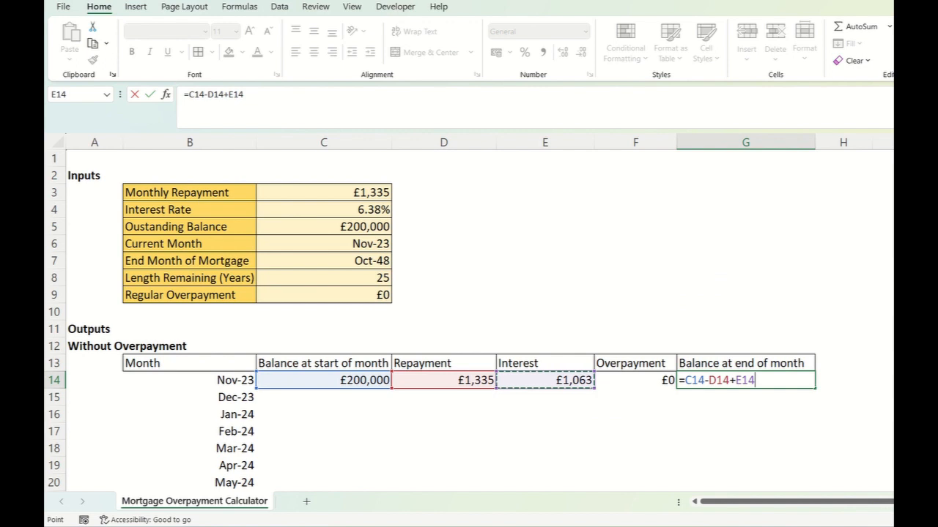
type("-")
left_click(635, 380)
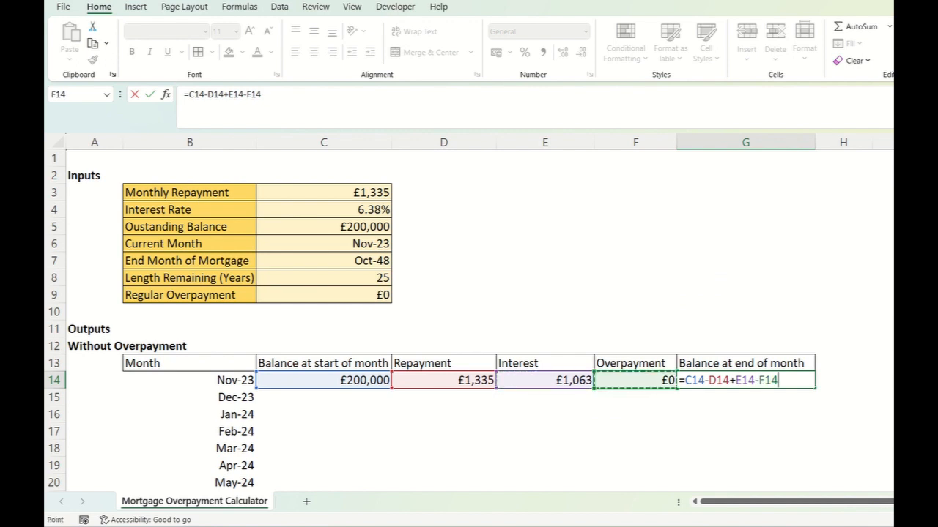
key("Return")
left_click(745, 380)
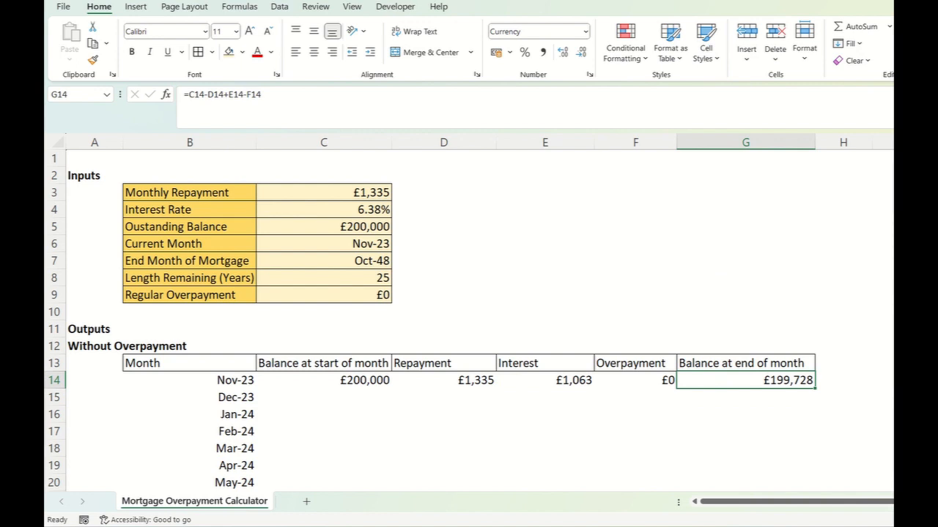
- Link the Dec-23 starting balance in C15 to the previous month's end balance with =G14
left_click(324, 380)
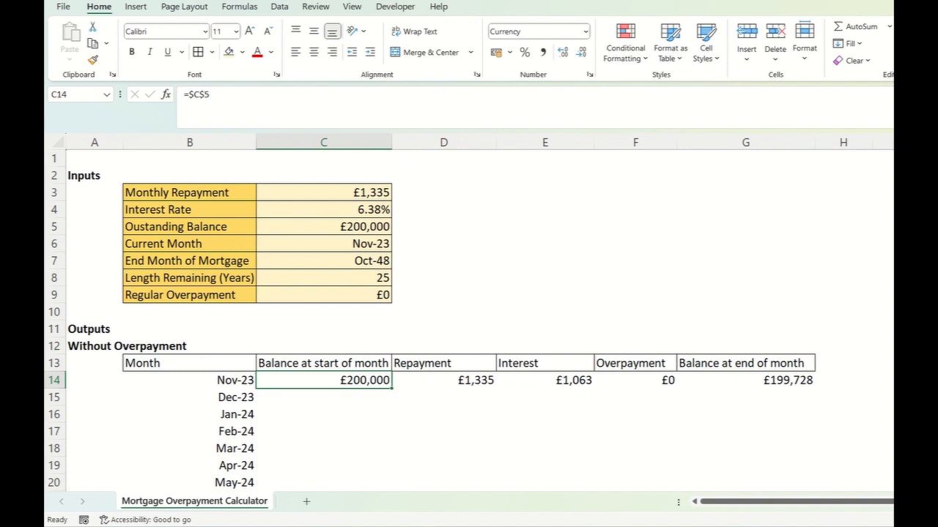
left_click(745, 380)
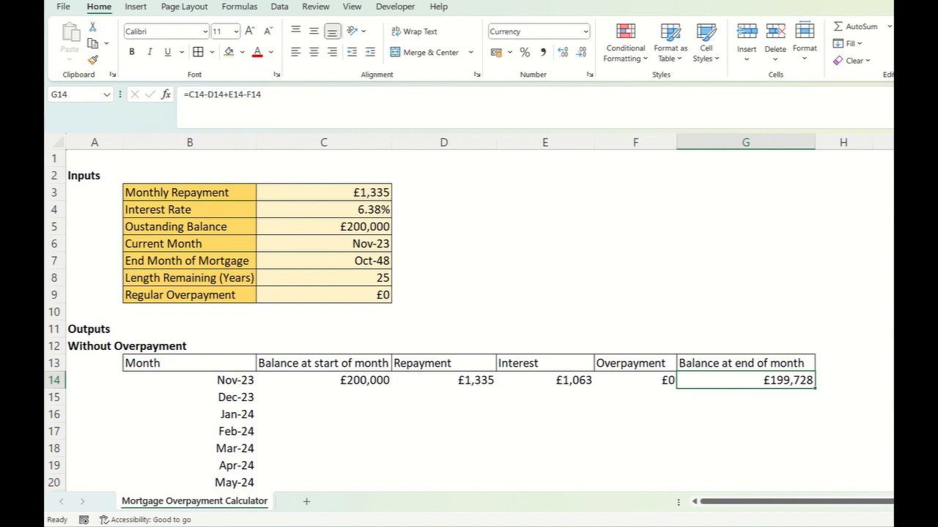
scroll(468, 319, "down", 1)
left_click(324, 346)
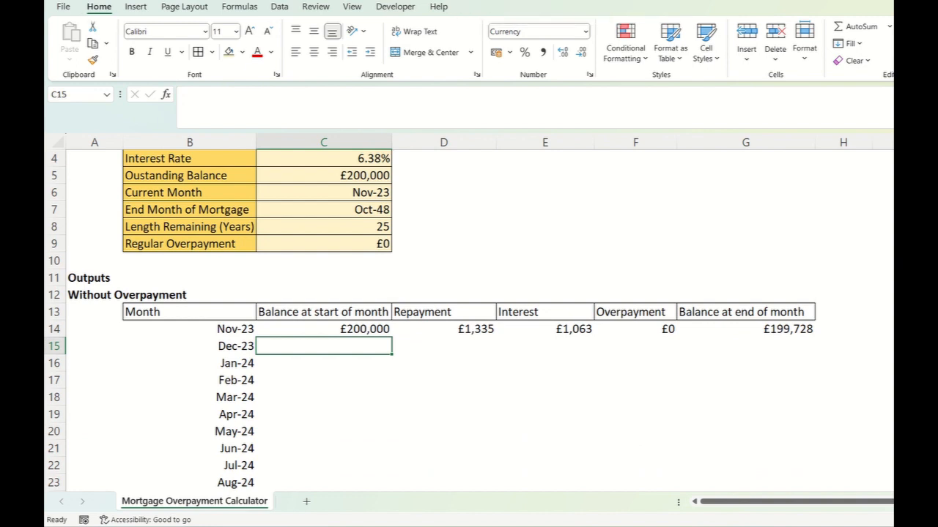
type("=")
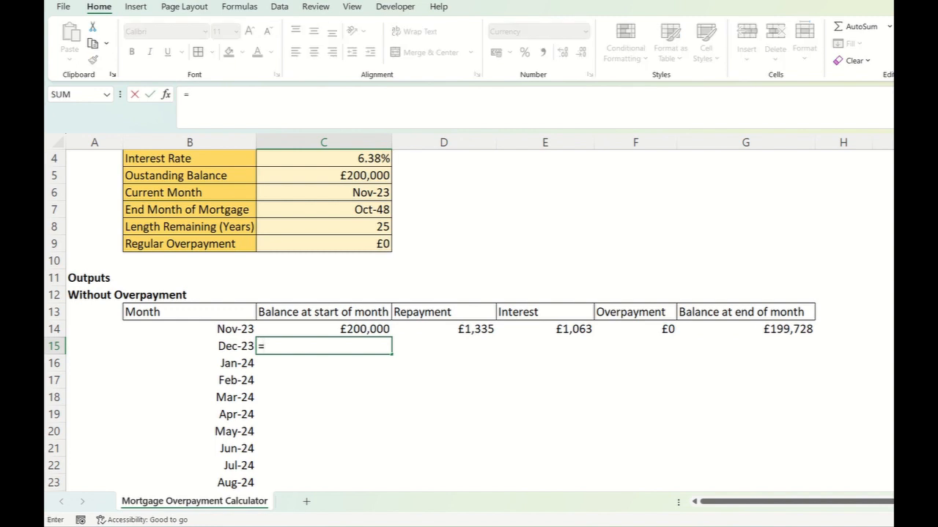
left_click(745, 330)
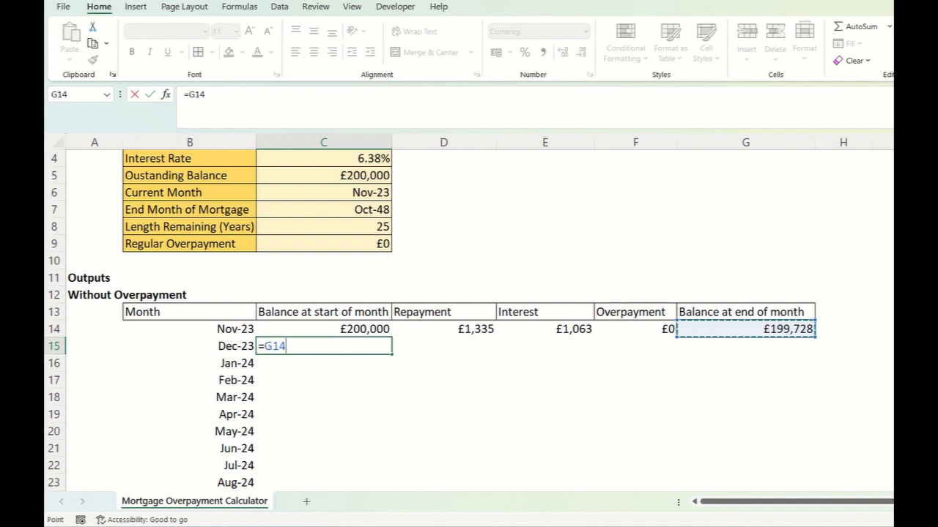
key("Return")
- Copy the Nov-23 repayment and interest formulas from D14 and E14 down into row 15
key("Right")
key("Up")
key("Up")
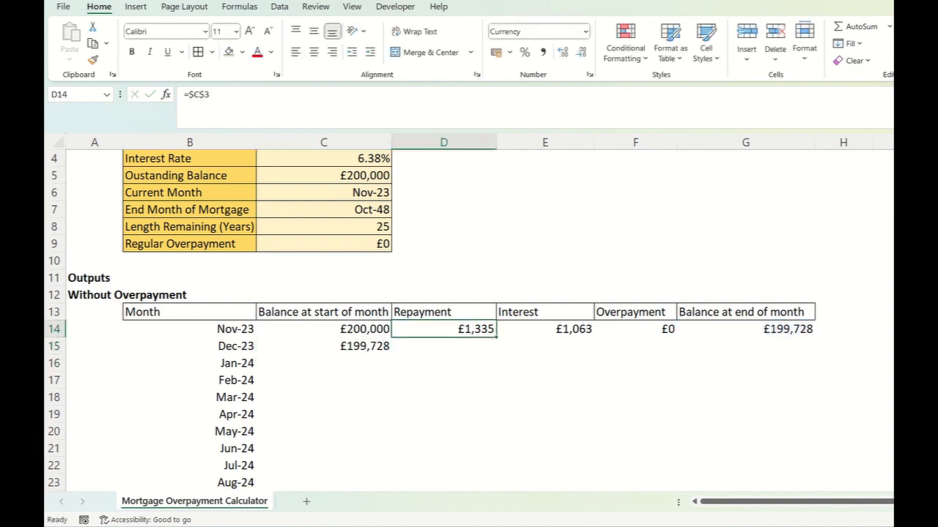
left_click_drag(496, 336, 496, 350)
left_click(543, 364)
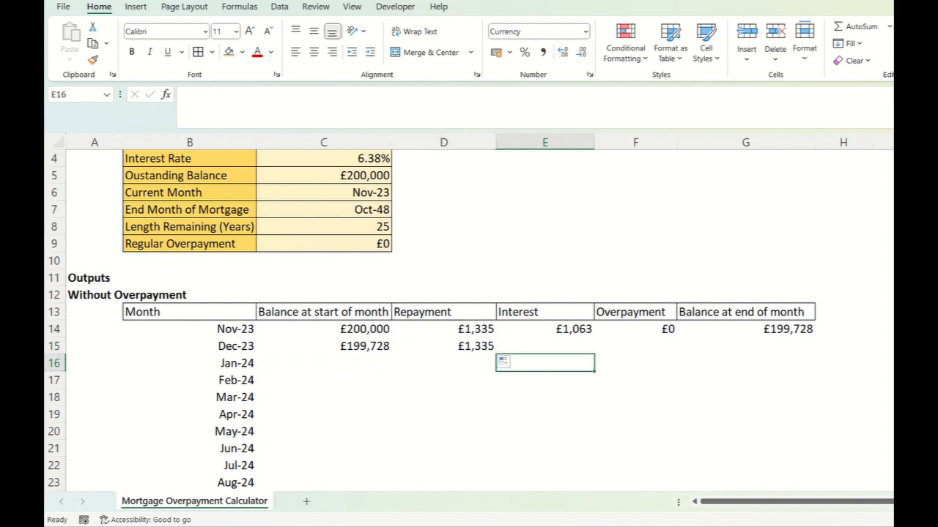
left_click(444, 347)
left_click(544, 346)
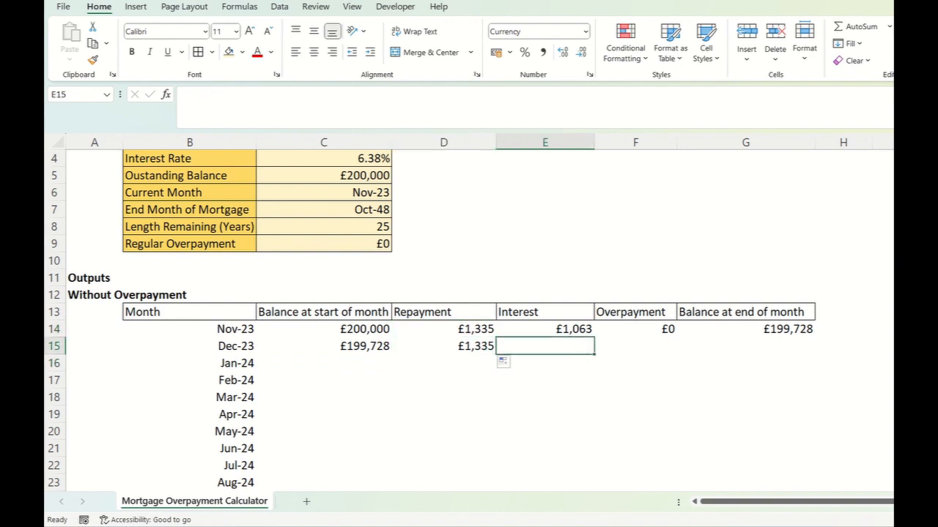
left_click(544, 329)
left_click_drag(594, 338, 594, 352)
left_click(544, 347)
- Copy the overpayment in F14 and the end balance formula in G14 down into row 15
left_click(635, 330)
left_click_drag(675, 337, 675, 353)
left_click(744, 330)
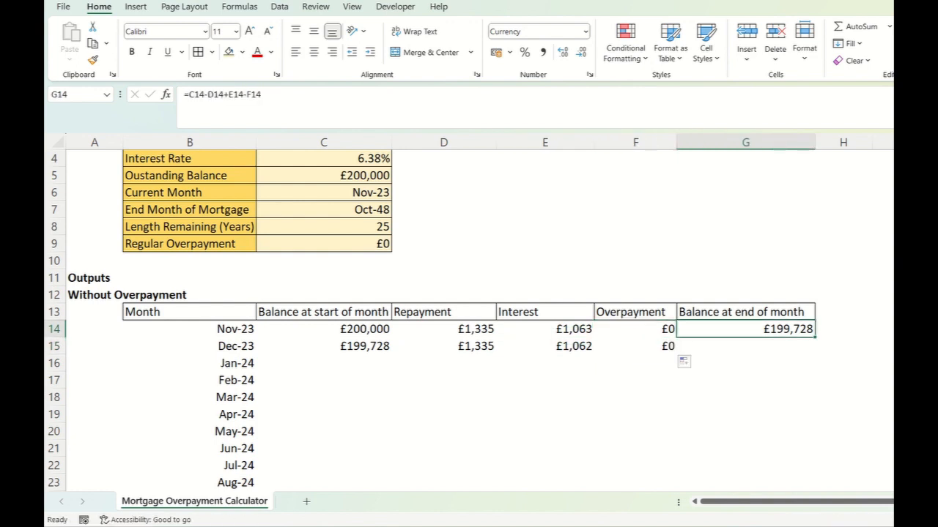
left_click_drag(814, 338, 815, 353)
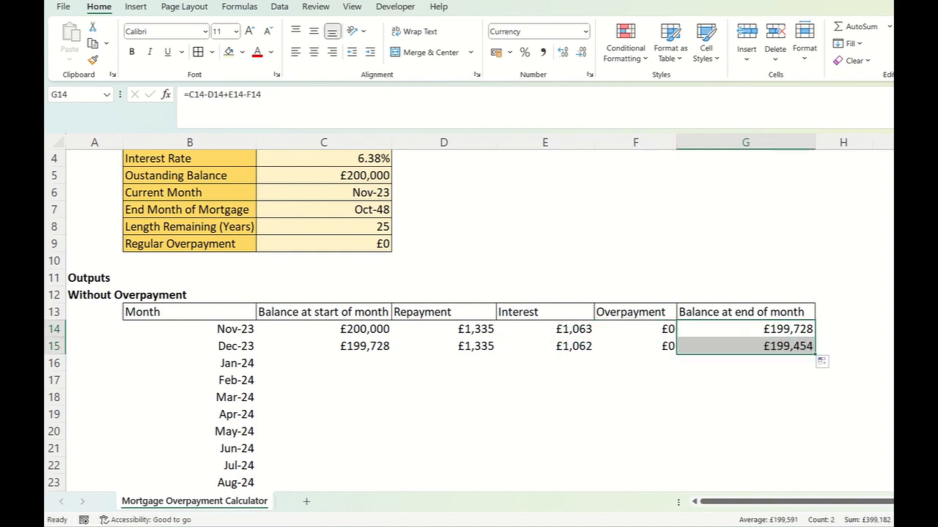
- Fill the Dec-23 row C15:G15 down through the Nov-48 row, row 314
left_click(745, 380)
left_click_drag(323, 346, 798, 346)
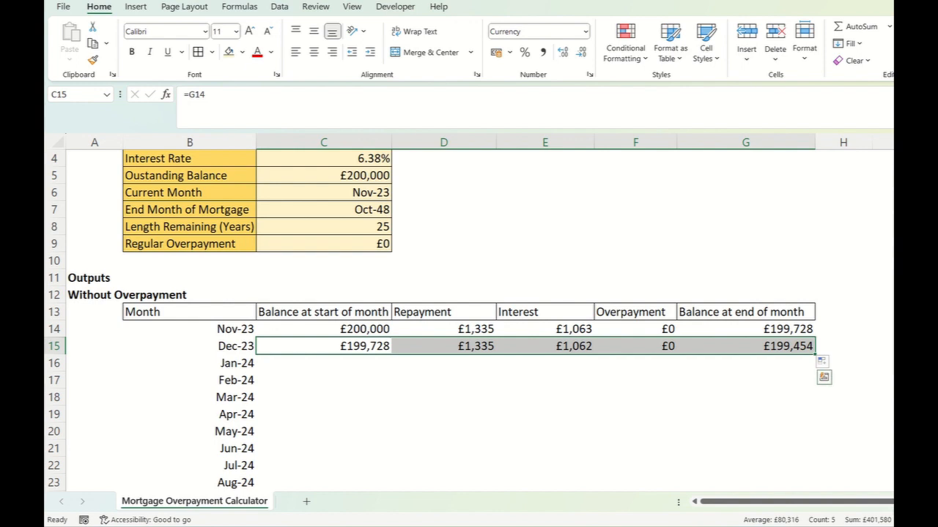
left_click_drag(815, 354, 815, 423)
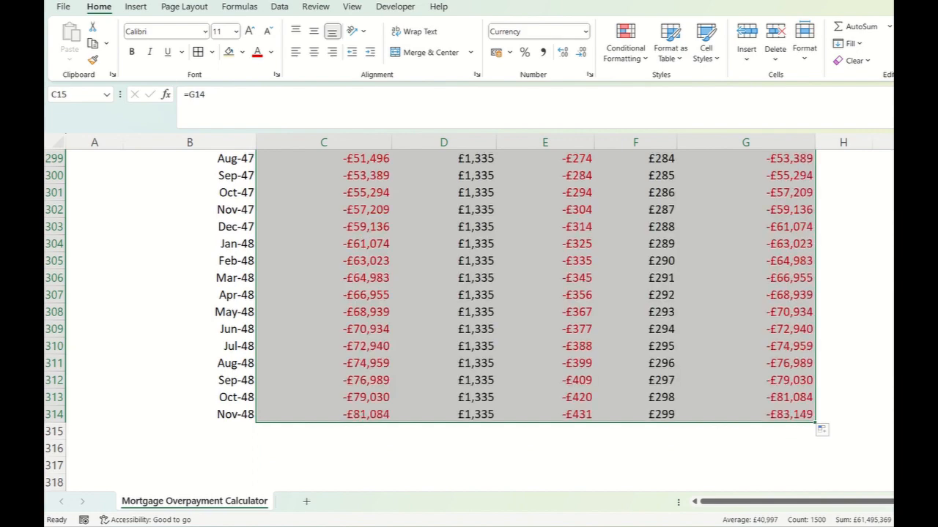
- Fill the Overpayment column from F14 down to F314 with 0 for every month
scroll(469, 315, "up", 20)
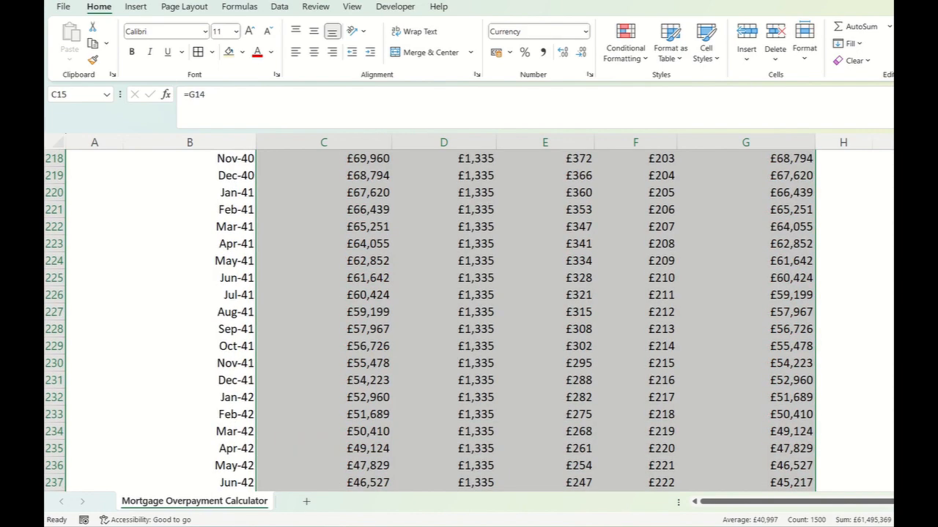
scroll(469, 315, "up", 20)
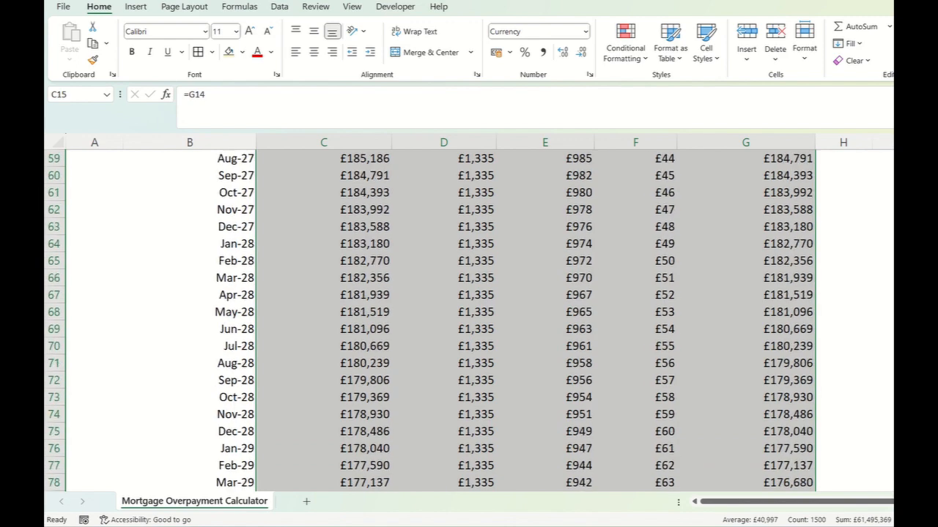
scroll(469, 315, "up", 17)
left_click(635, 261)
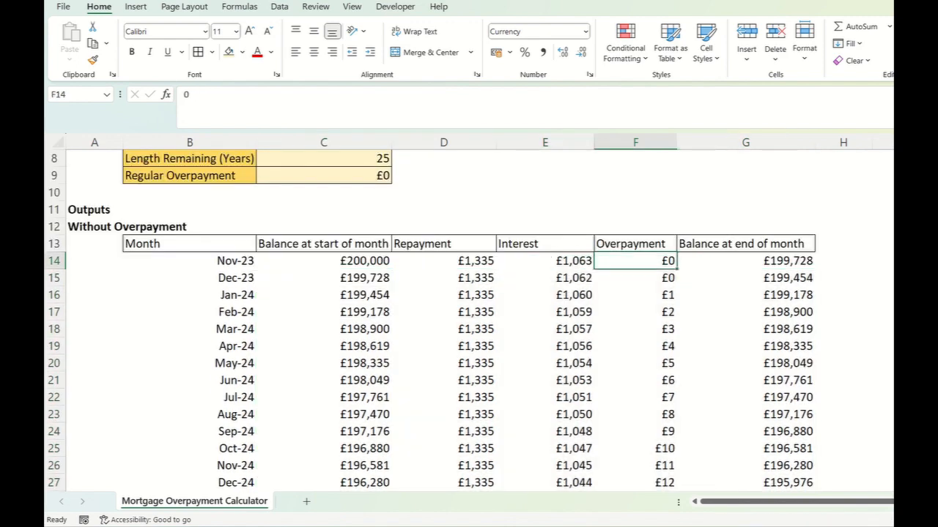
key("ctrl+shift+Down")
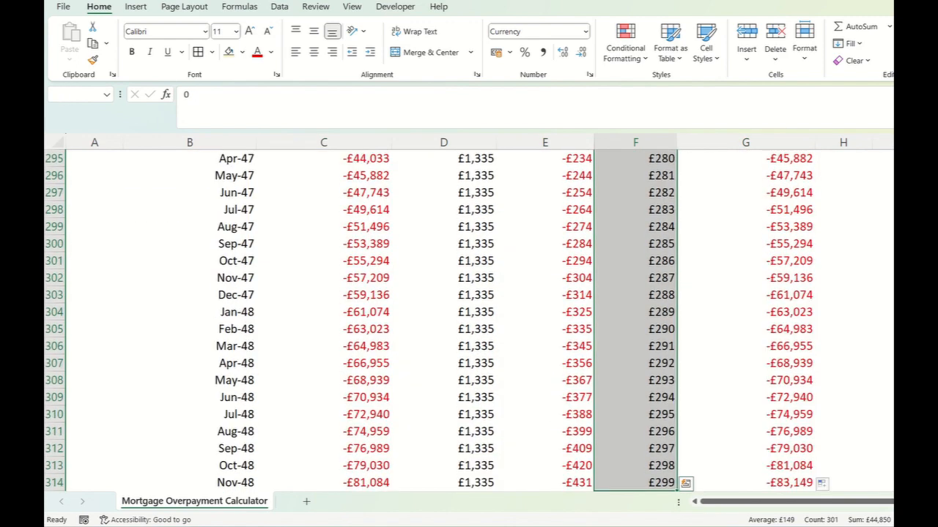
key("ctrl+Return")
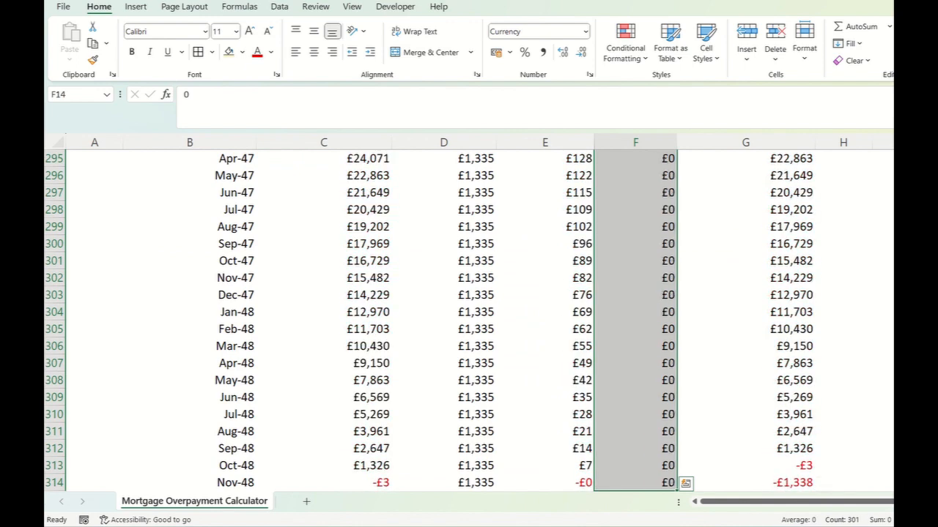
- Review the Without Overpayment schedule against the inputs, then check the starting and ending balances of the Oct-48 row
scroll(468, 320, "up", 20)
scroll(469, 321, "down", 3)
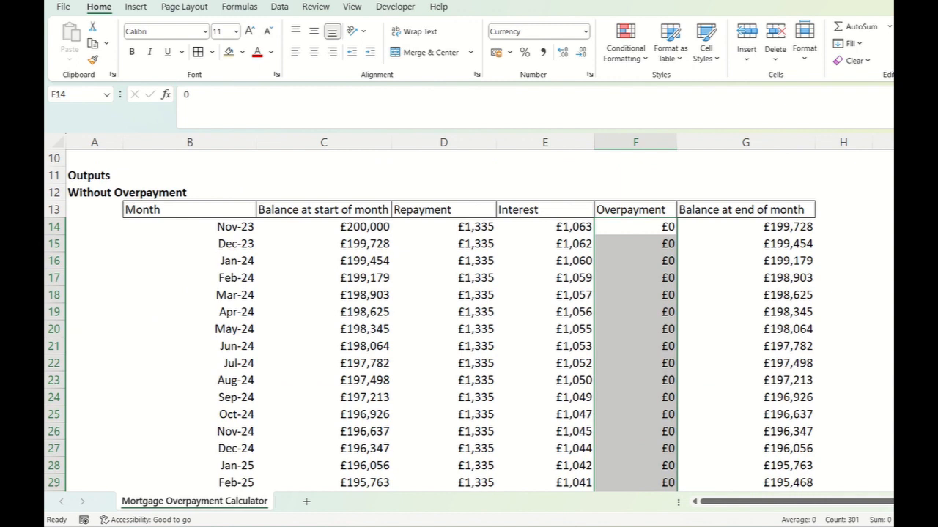
left_click(635, 227)
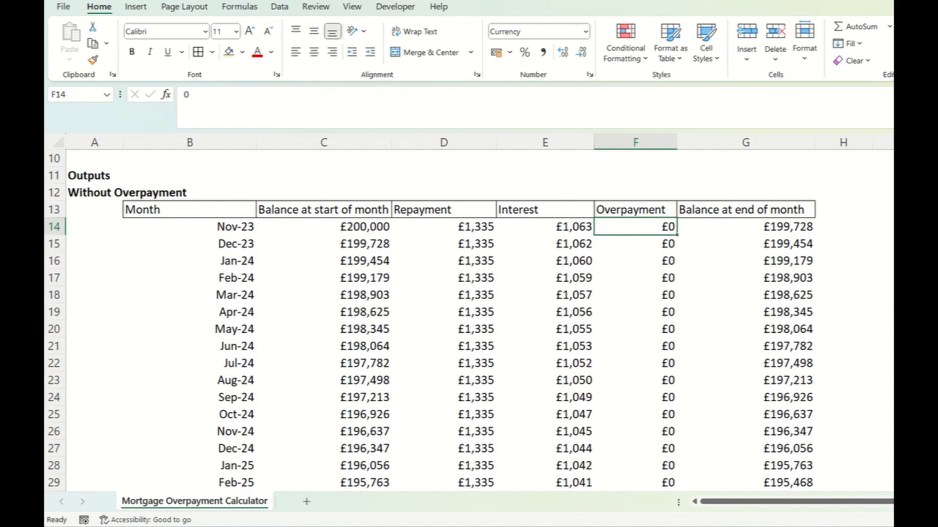
scroll(469, 315, "down", 1)
scroll(469, 315, "down", 19)
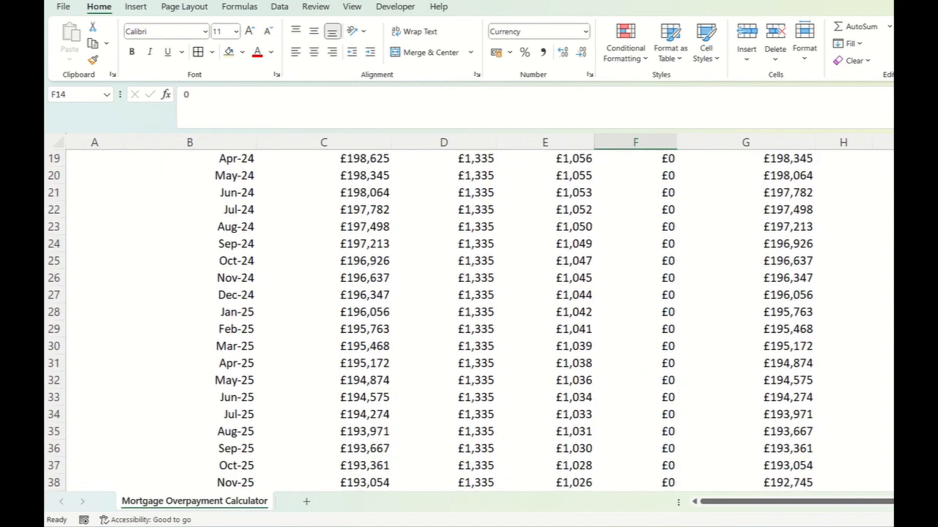
scroll(469, 315, "up", 20)
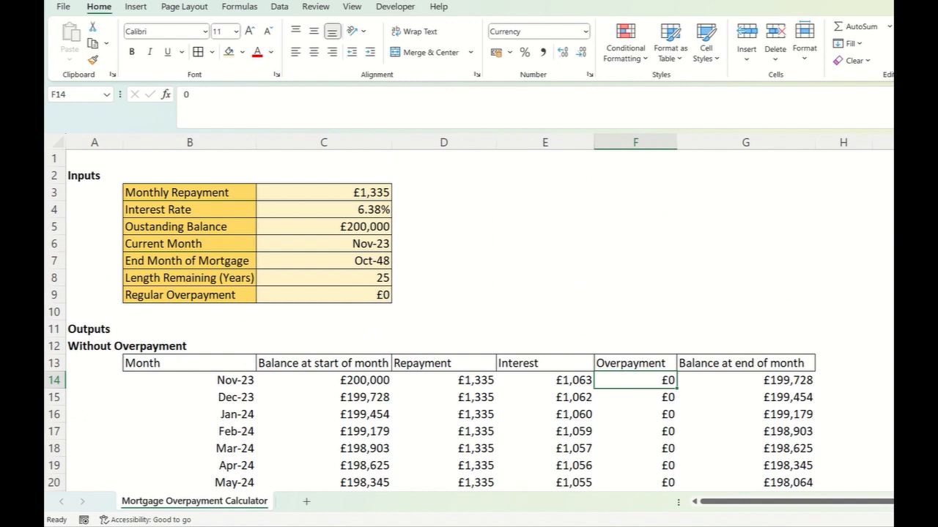
scroll(469, 315, "down", 1)
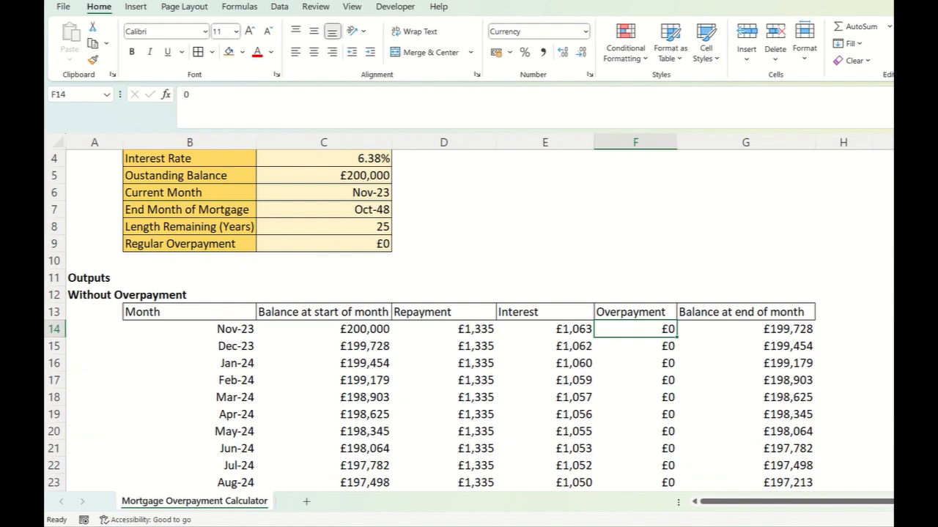
scroll(469, 320, "down", 20)
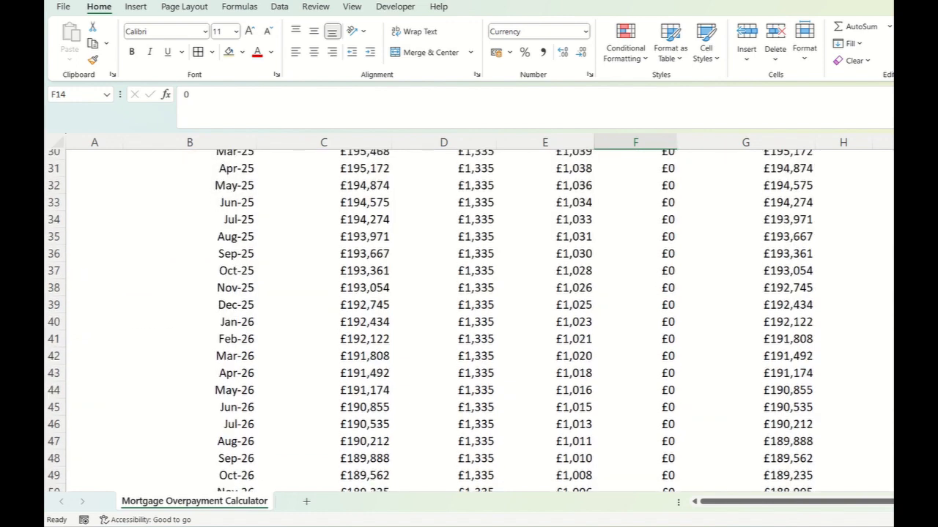
scroll(469, 320, "up", 20)
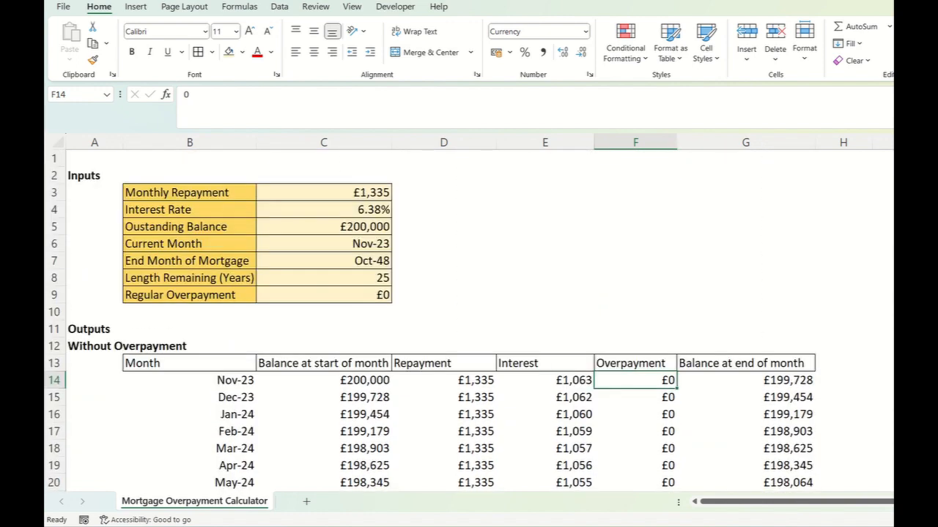
scroll(469, 320, "down", 20)
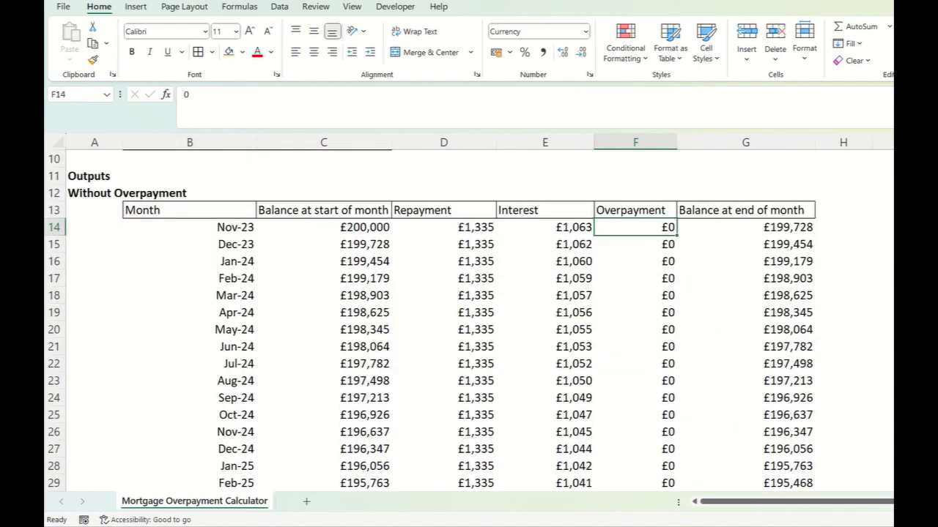
scroll(469, 320, "down", 20)
scroll(469, 320, "up", 12)
scroll(469, 320, "down", 3)
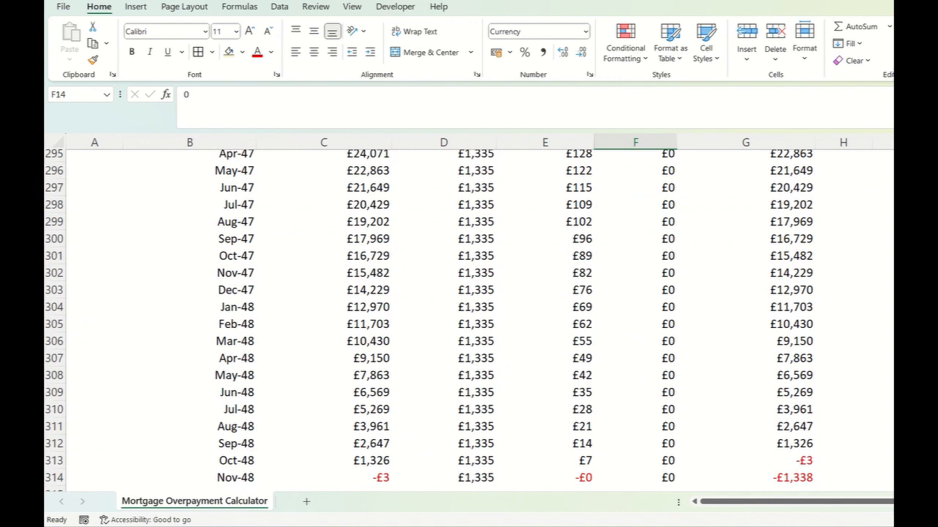
left_click(324, 460)
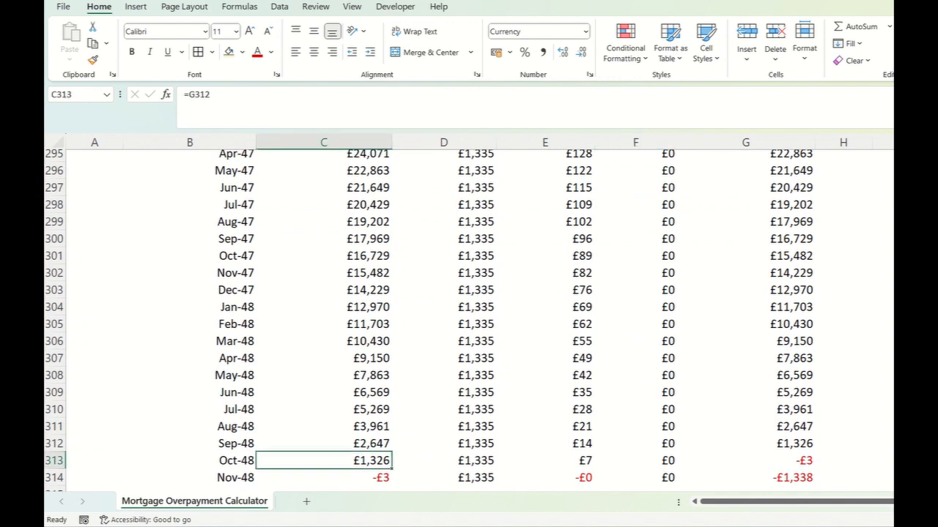
left_click(746, 461)
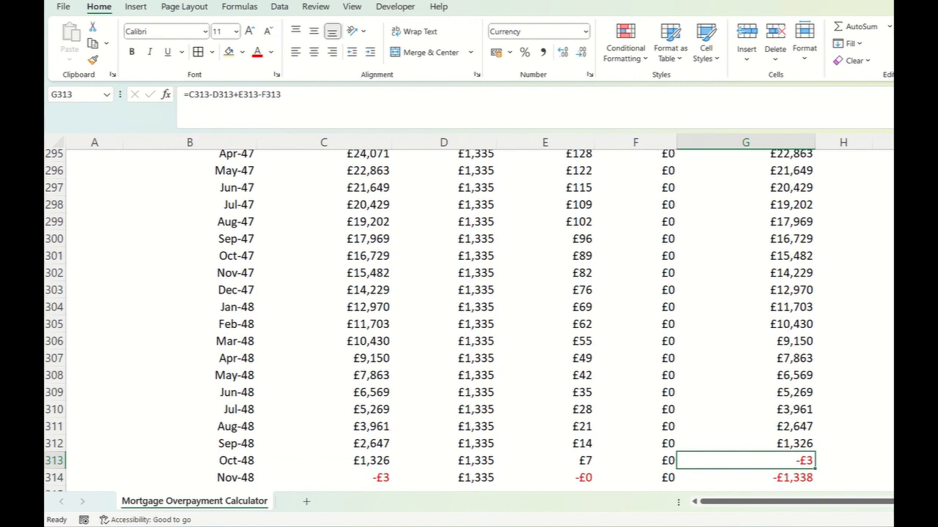
- Clear the contents of the Nov-48 row, row 314
left_click(54, 478)
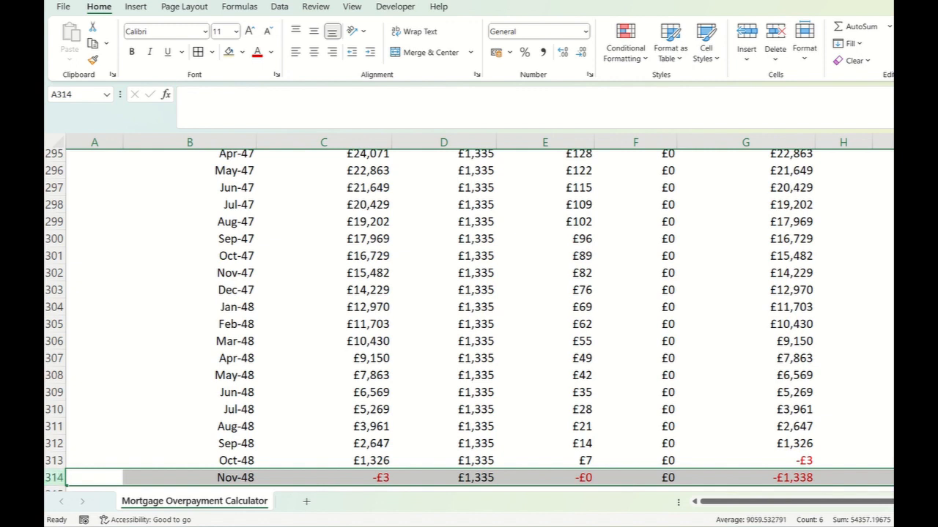
key("Delete")
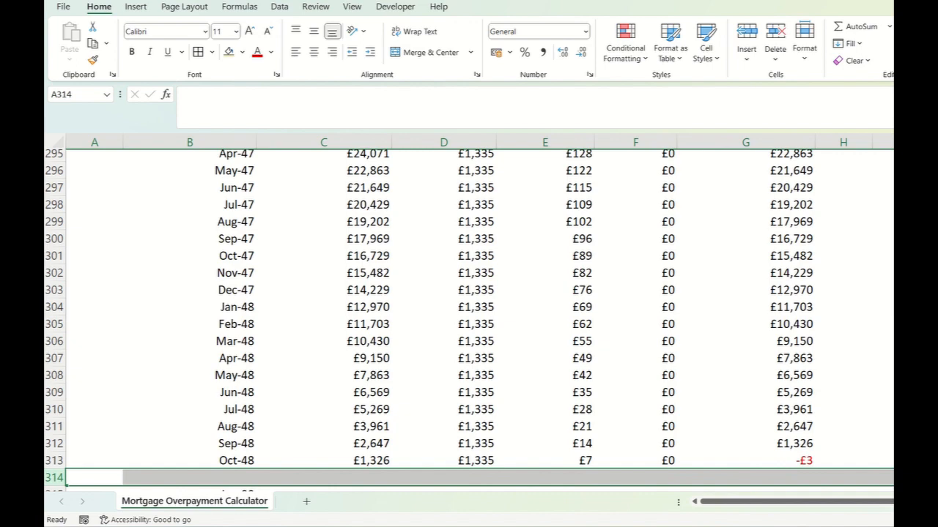
left_click(843, 342)
- Apply outside borders around the Month column of the Without Overpayment table, from B13 down to B313
scroll(468, 320, "up", 20)
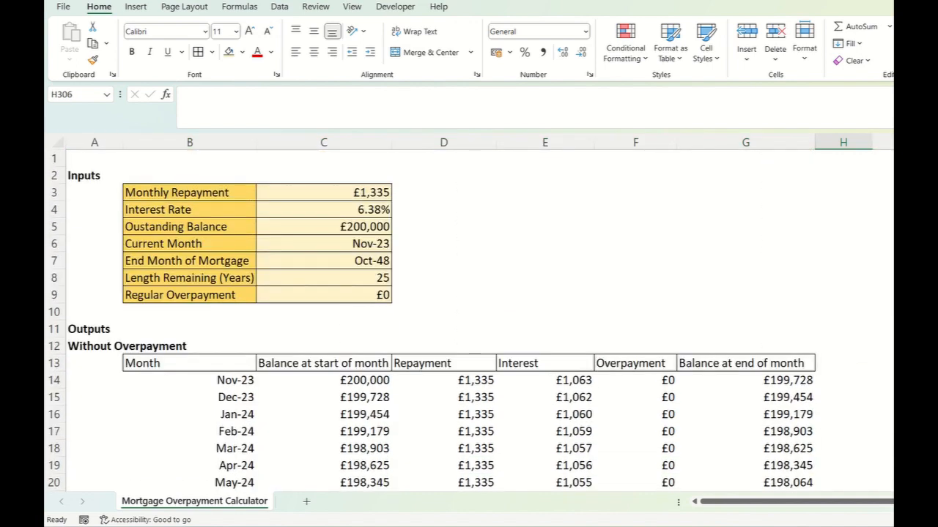
left_click_drag(146, 363, 777, 363)
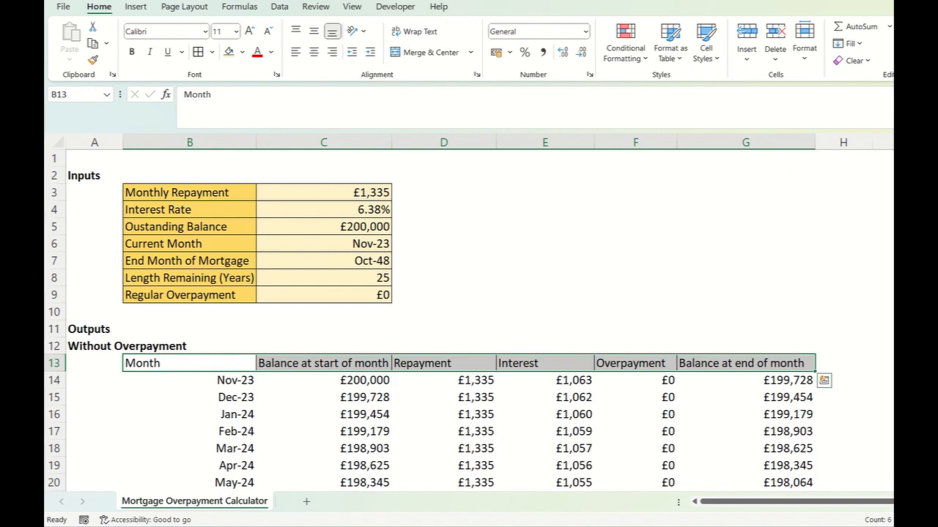
left_click(189, 363)
key("ctrl+shift+Down")
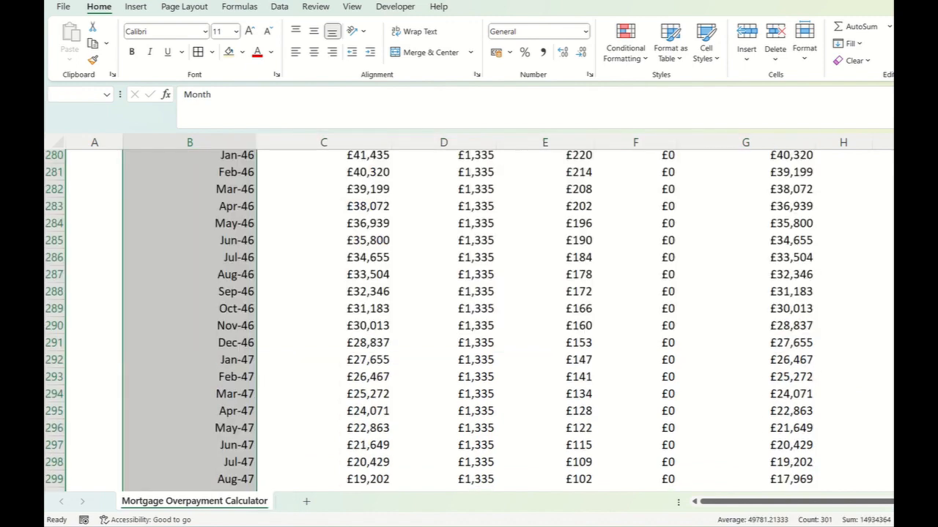
left_click(212, 52)
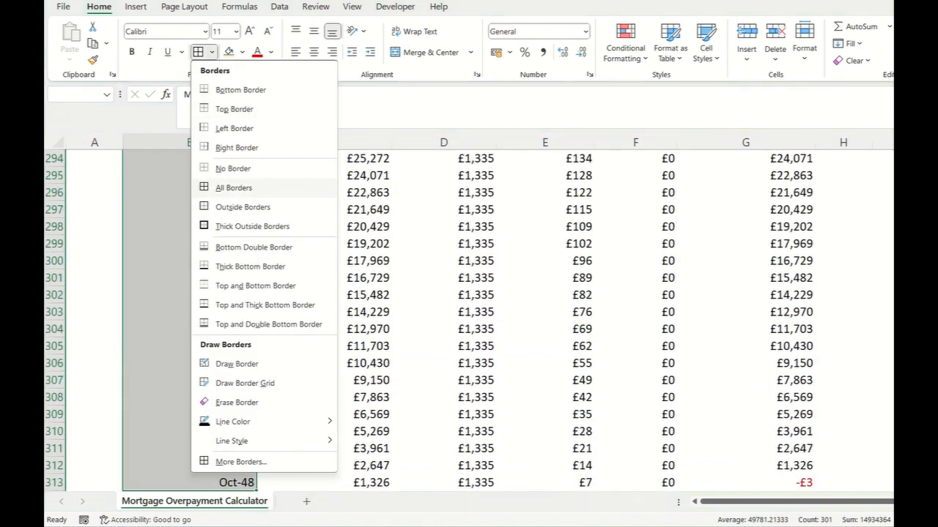
left_click(242, 206)
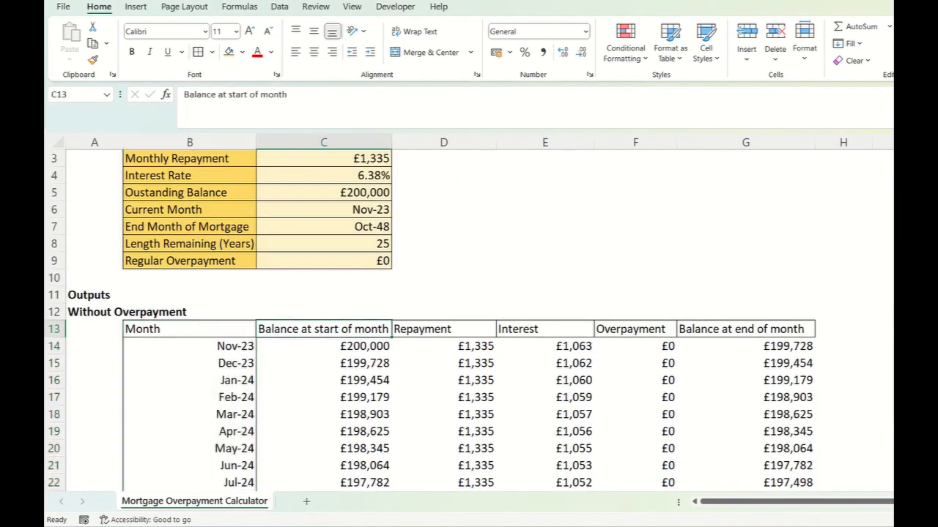
- Apply outside borders around the Balance at start of month and Repayment columns, C13:C313 and D13:D313 separately
key("ctrl+shift+Down")
left_click(198, 52)
key("ctrl+BackSpace")
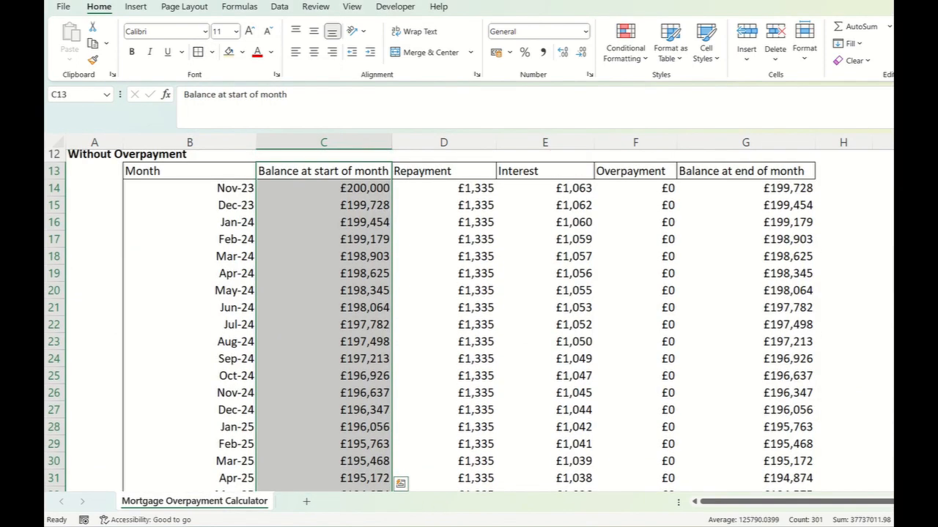
key("Right")
key("ctrl+shift+Down")
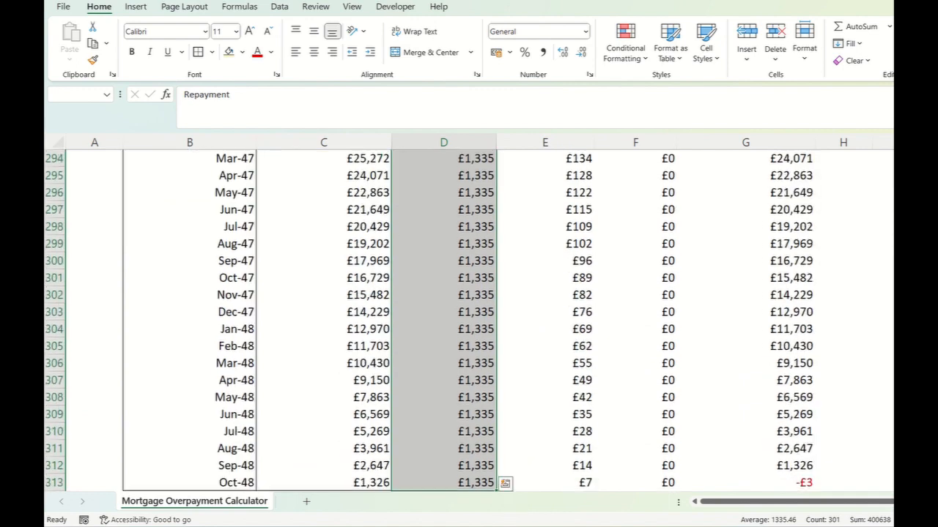
key("ctrl+BackSpace")
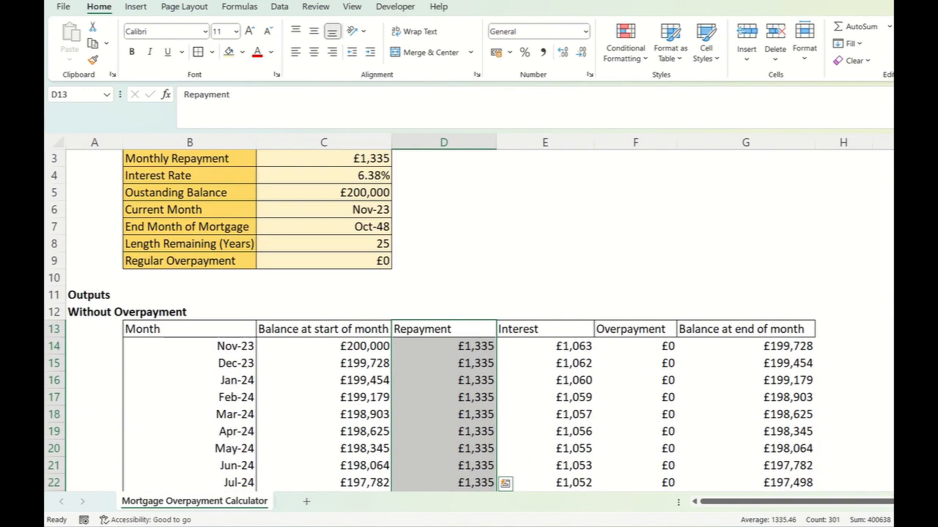
- Apply outside borders around each of the Interest, Overpayment and Balance at end of month columns, rows 13 to 313
key("Right")
key("ctrl+shift+Down")
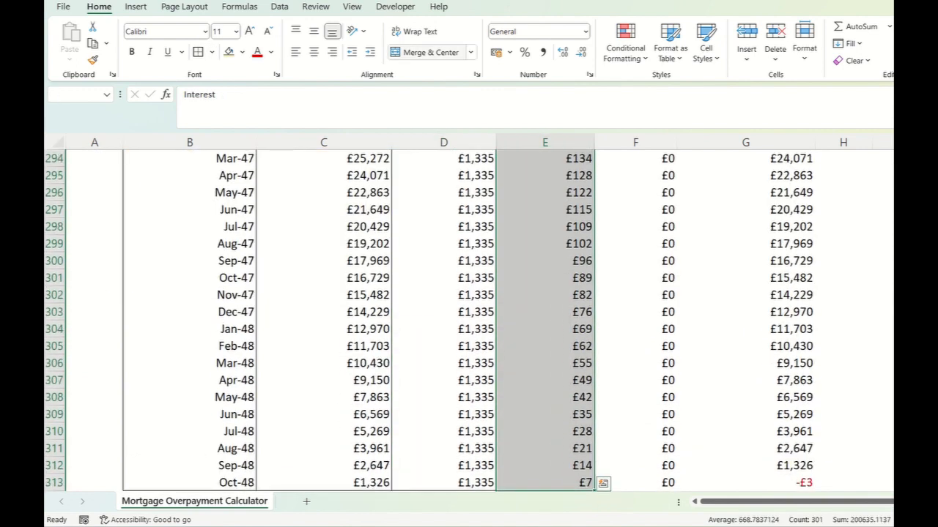
key("ctrl+BackSpace")
key("Right")
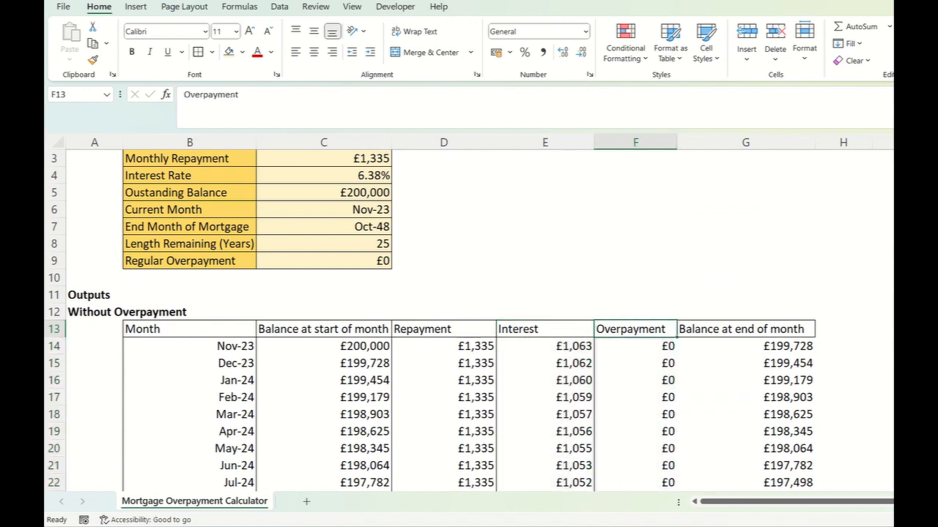
key("ctrl+shift+Down")
key("ctrl+BackSpace")
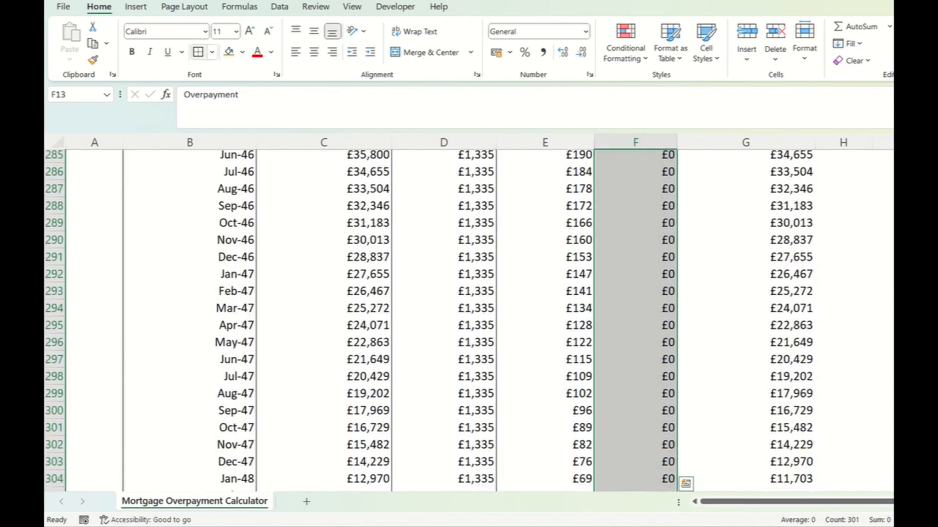
key("Right")
key("ctrl+shift+Down")
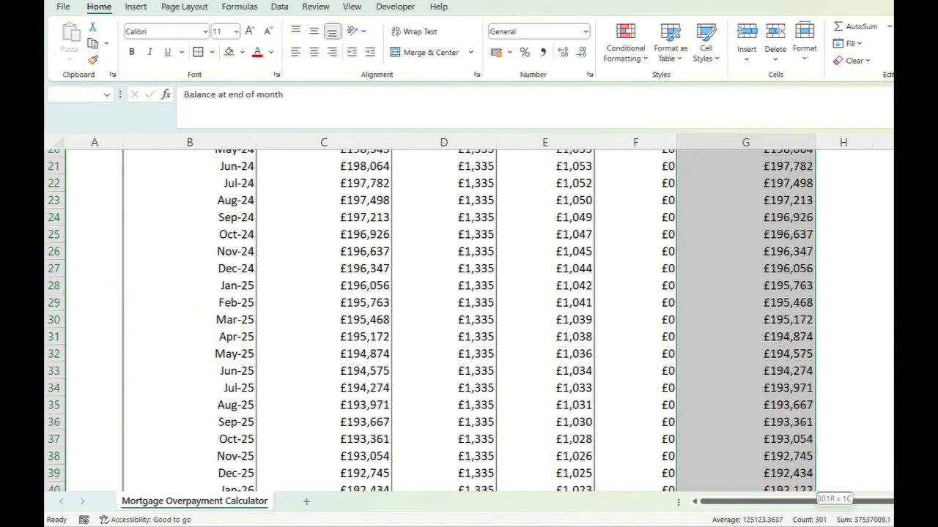
key("ctrl+BackSpace")
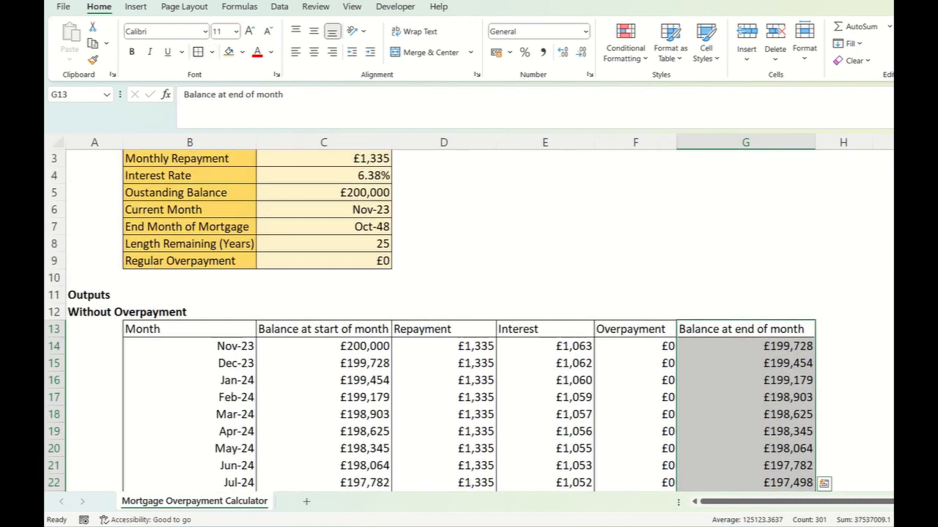
key("Down")
- Fill the table's header row B13:G13 with Blue, Accent 5, Lighter 40%
left_click_drag(190, 330, 746, 330)
left_click(242, 52)
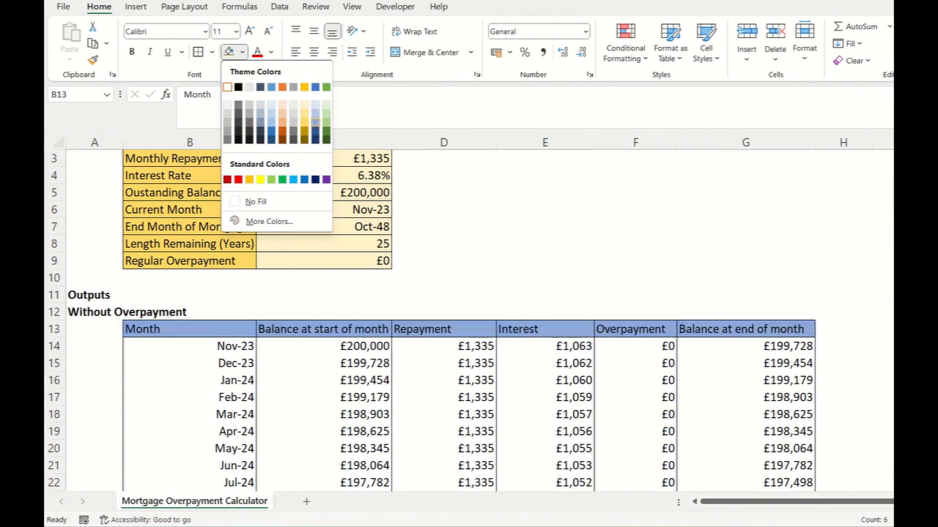
left_click(315, 121)
- Fill the table's monthly rows B14:G313 with the palette's lightest blue
left_click_drag(190, 329, 809, 330)
key("ctrl+shift+Down")
scroll(617, 342, "up", 2)
key("ctrl+BackSpace")
left_click_drag(190, 381, 795, 380)
key("ctrl+shift+Down")
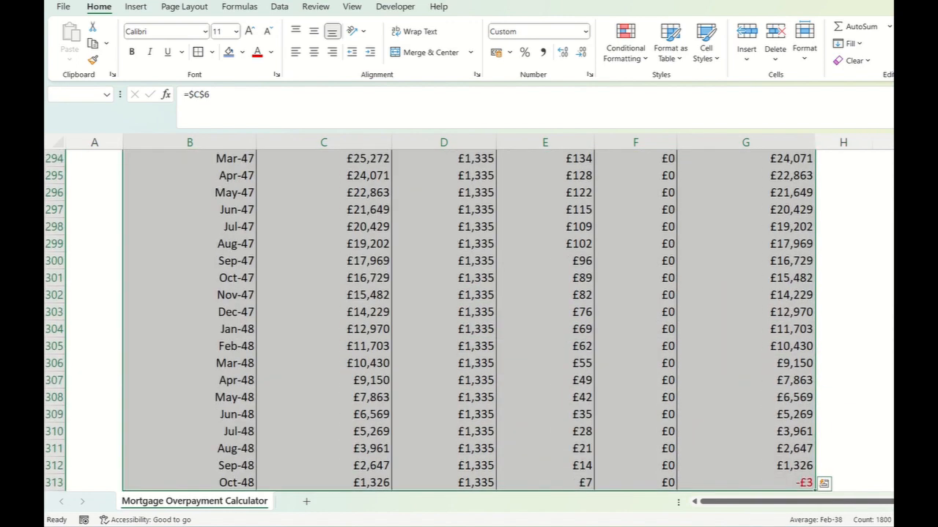
left_click(241, 52)
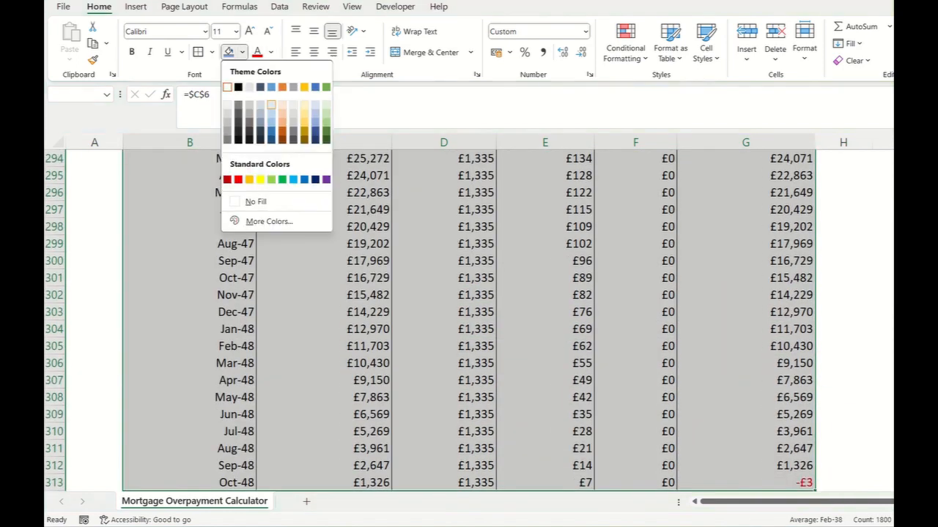
left_click(271, 104)
key("ctrl+BackSpace")
left_click(745, 277)
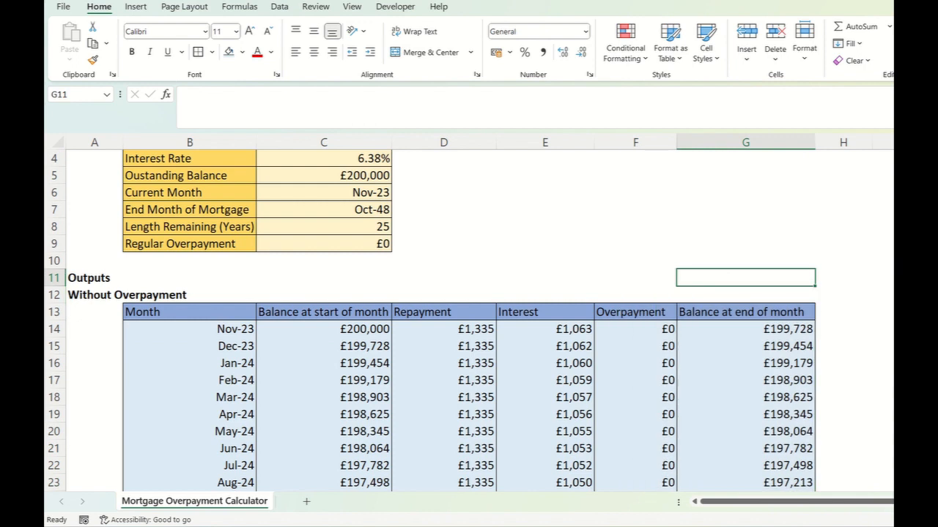
scroll(431, 321, "up", 1)
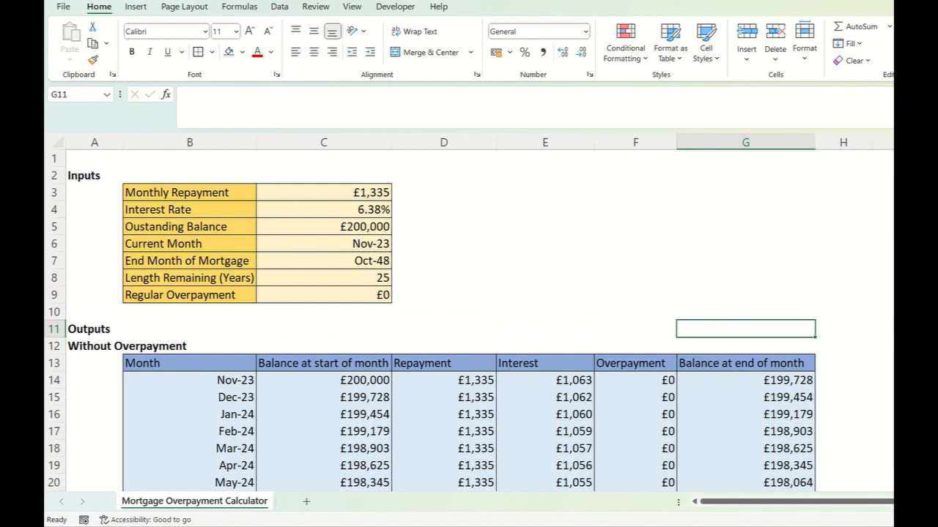
left_click_drag(94, 346, 745, 363)
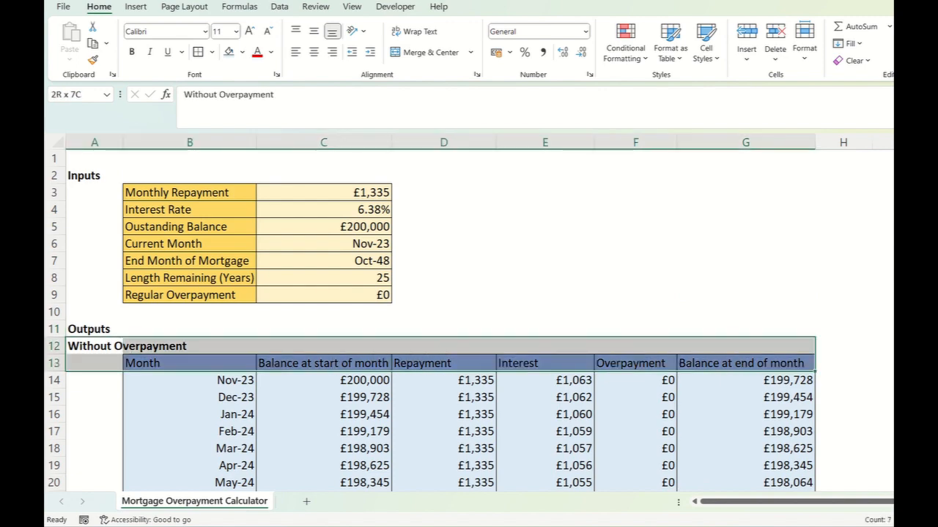
key("ctrl+shift+Down")
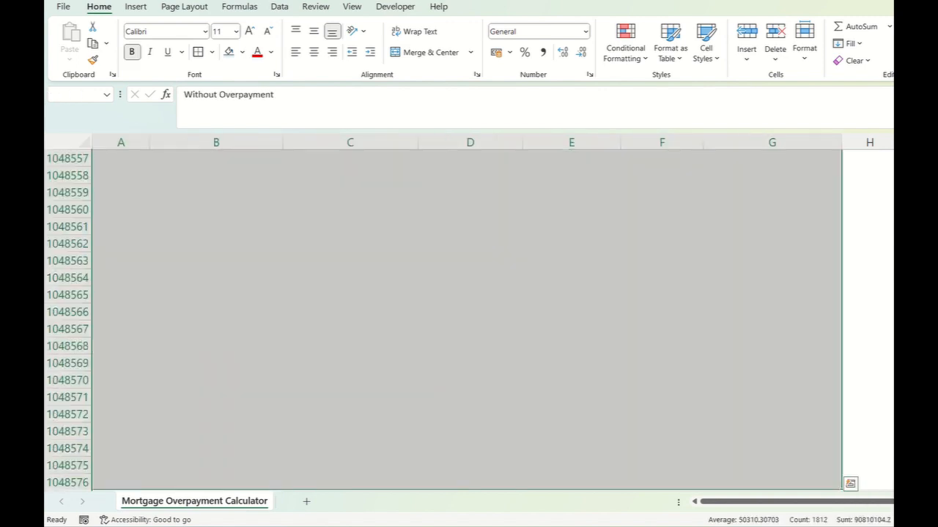
right_click(697, 293)
left_click(733, 128)
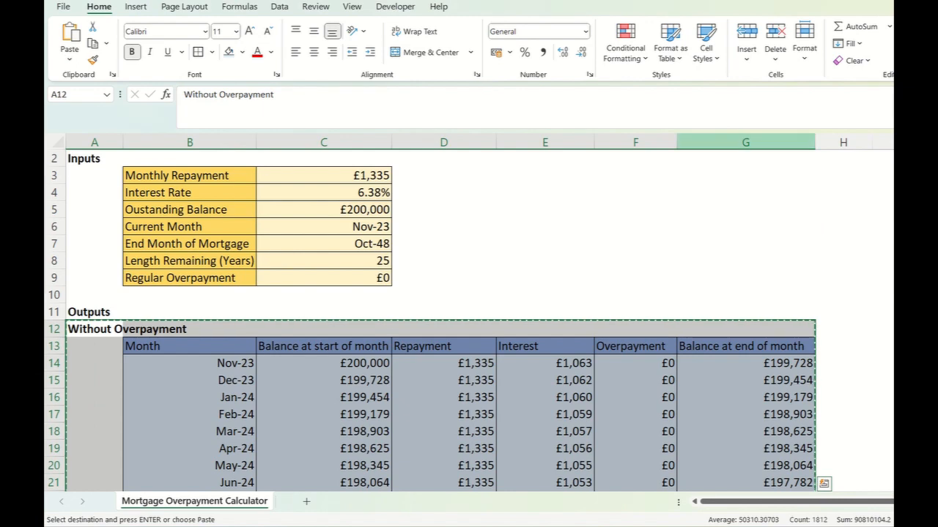
- Clear the stray £0.00 values from cells K10 and L10
left_click_drag(733, 502, 842, 502)
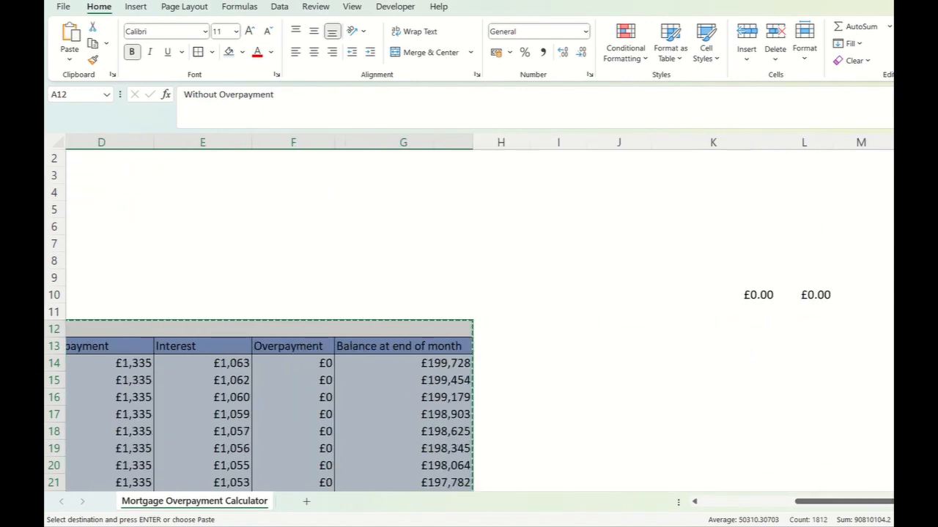
left_click_drag(725, 295, 858, 295)
key("Delete")
left_click(622, 329)
right_click(630, 329)
key("Escape")
- Copy the Without Overpayment section, columns A to G from row 12 down, and paste it starting at I12
scroll(630, 313, "left", 2)
scroll(630, 313, "left", 1)
scroll(630, 313, "down", 1)
scroll(630, 312, "up", 1)
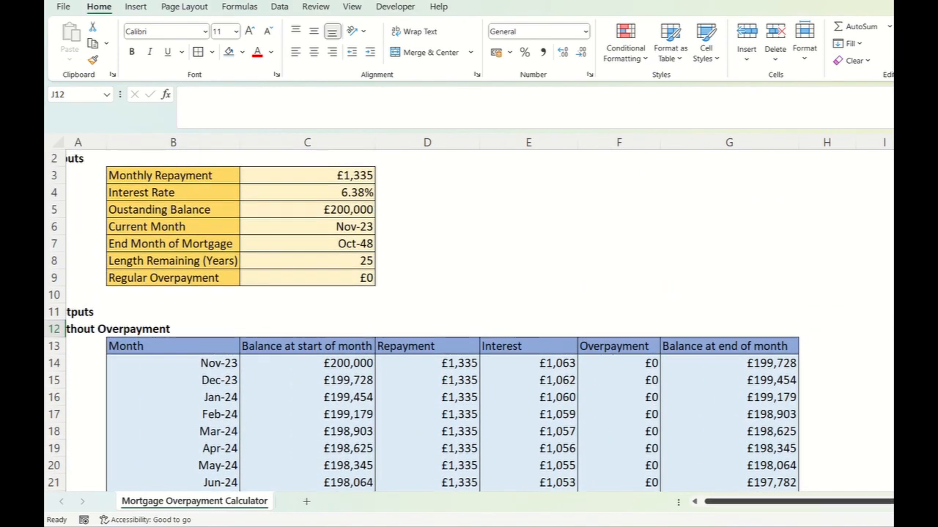
scroll(469, 315, "left", 1)
left_click_drag(95, 328, 756, 346)
key("ctrl+shift+Down")
key("ctrl+c")
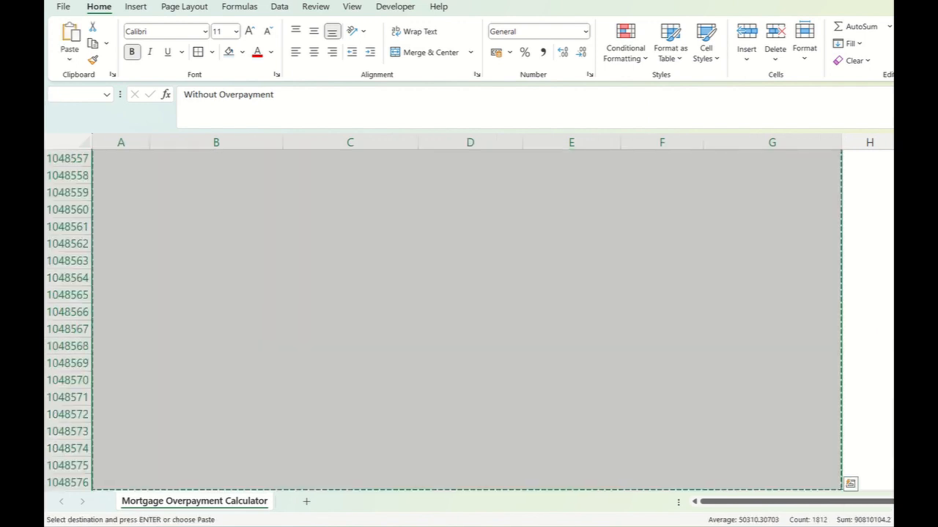
scroll(468, 315, "up", 20)
scroll(468, 315, "down", 20)
scroll(469, 315, "up", 20)
scroll(469, 315, "right", 3)
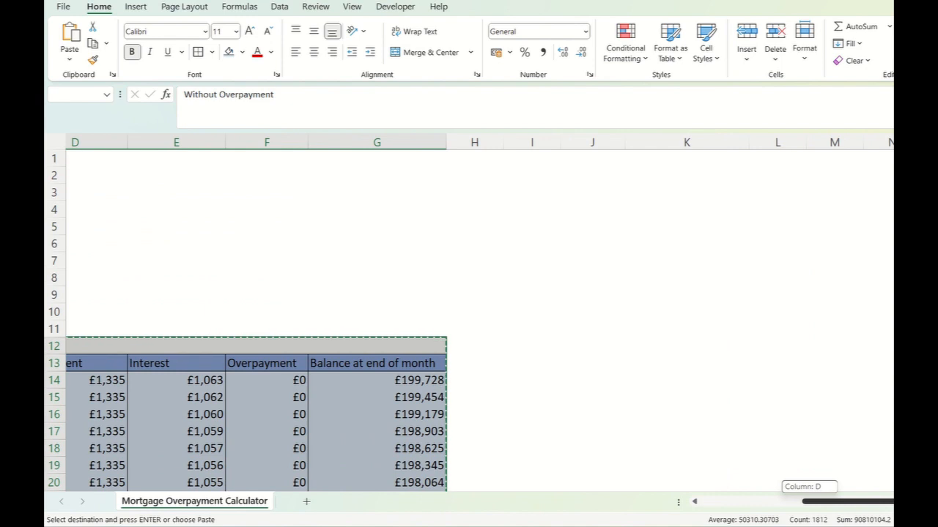
left_click(532, 346)
key("ctrl+v")
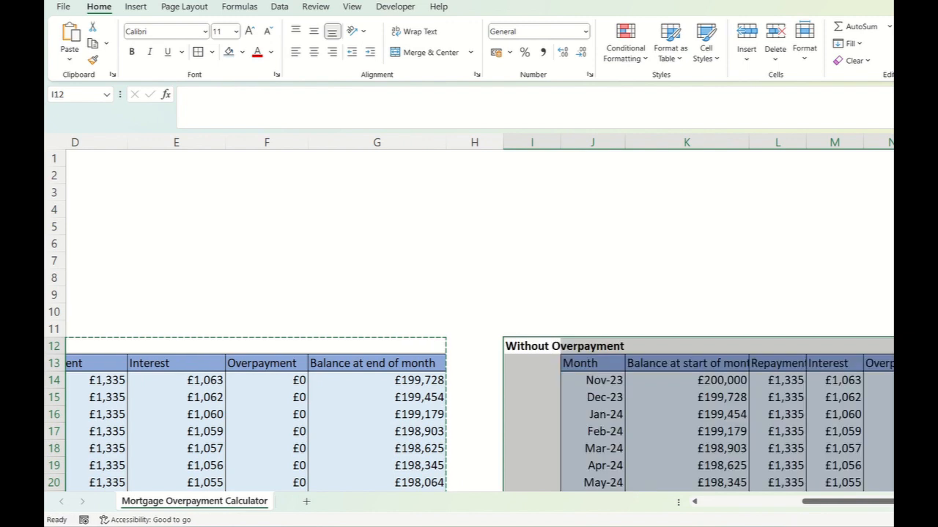
- Rename the copied table's title in I12 as With Overpayment
left_click(686, 329)
left_click(532, 346)
type("W")
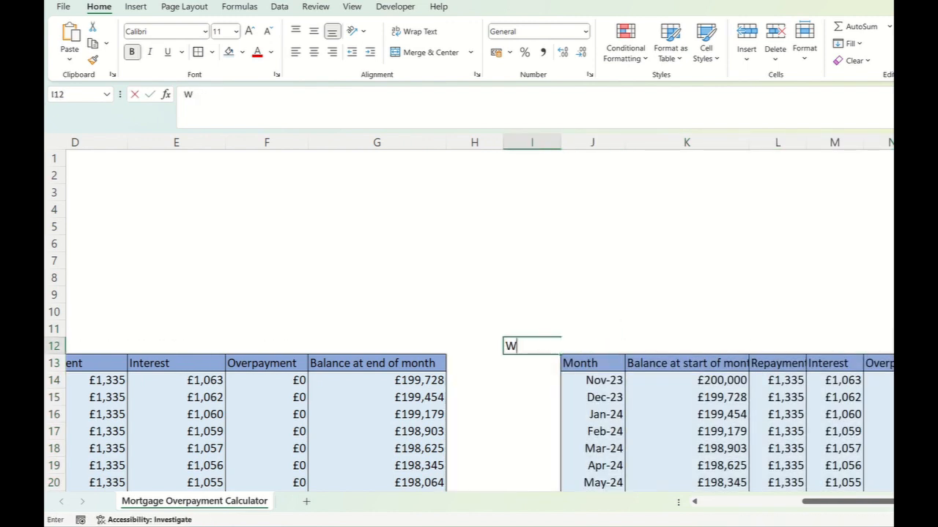
type("ith Overpayment")
key("Return")
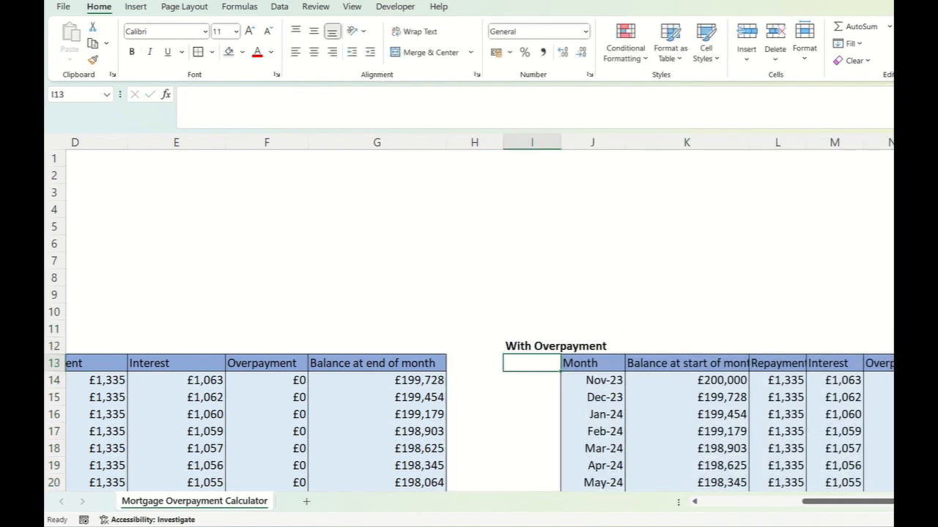
- Autofit the width of the Month column J in the With Overpayment table
scroll(480, 319, "right", 1)
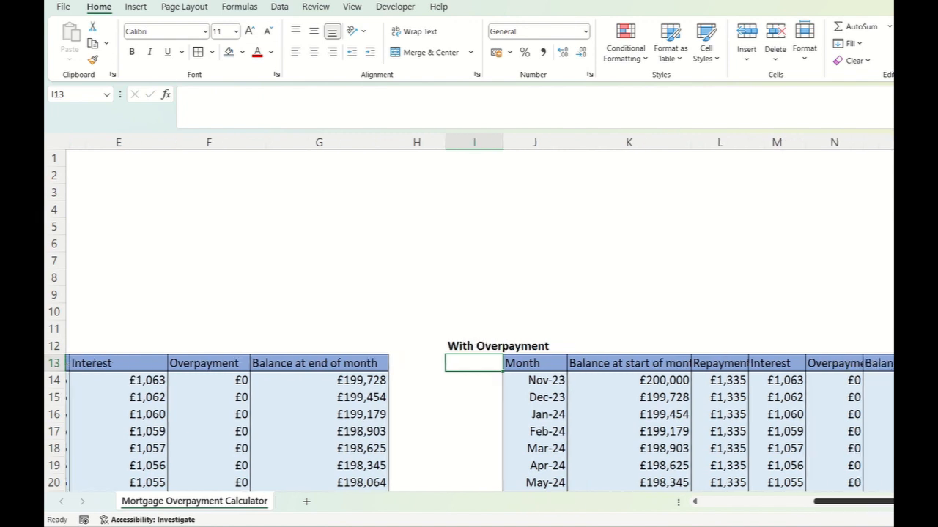
left_click(929, 432)
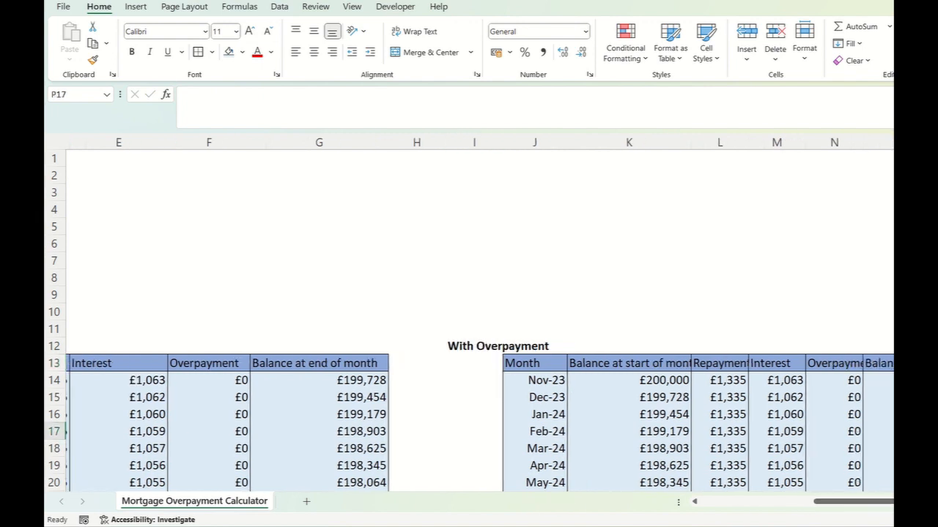
key("Right")
key("Right")
key("Right")
key("Right")
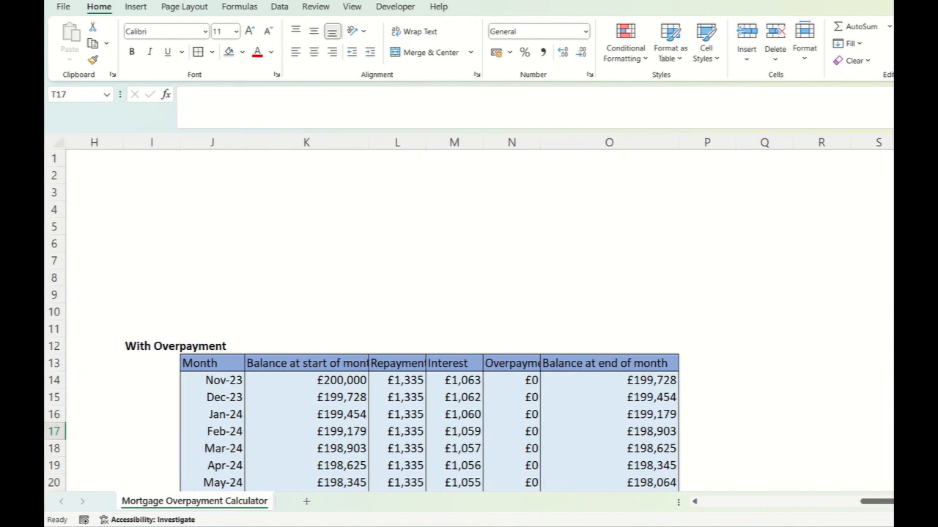
double_click(244, 142)
scroll(425, 322, "down", 20)
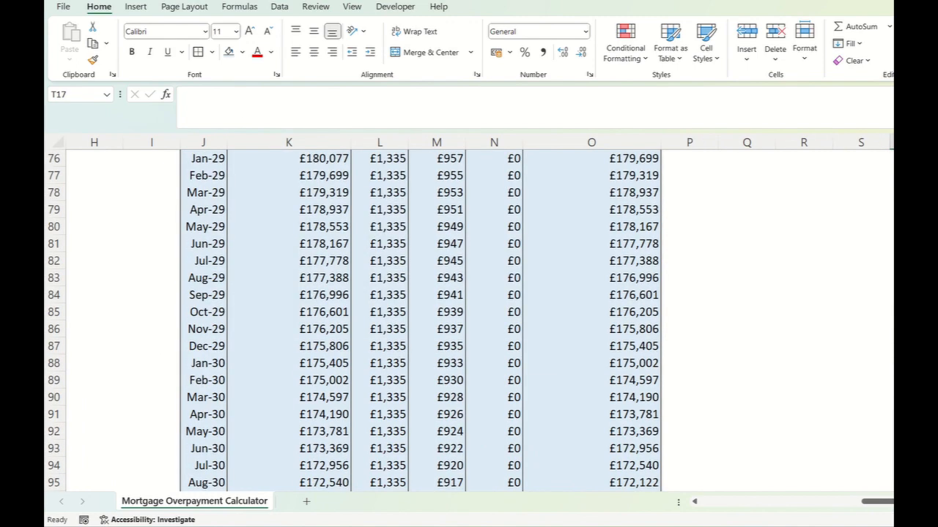
scroll(425, 322, "down", 20)
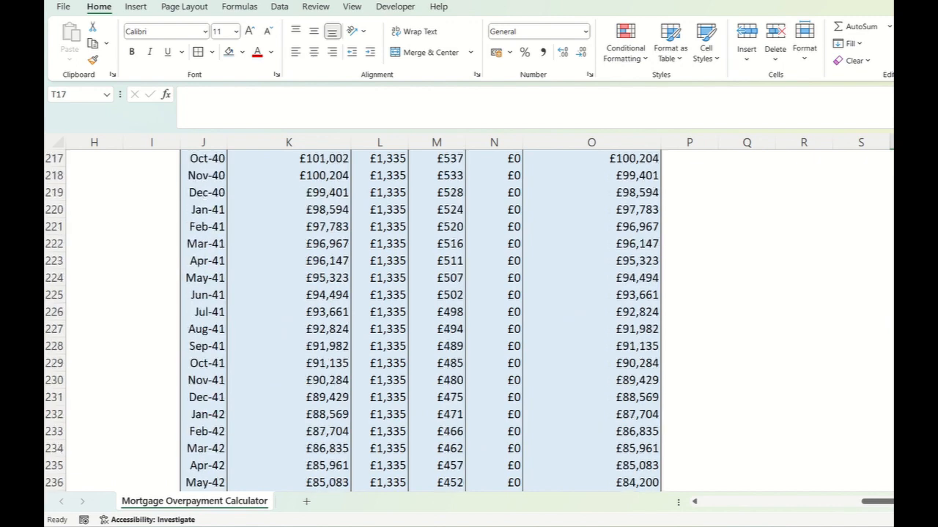
- Delete the stray dates left below the With Overpayment table in cells J315 to J320
scroll(425, 323, "down", 19)
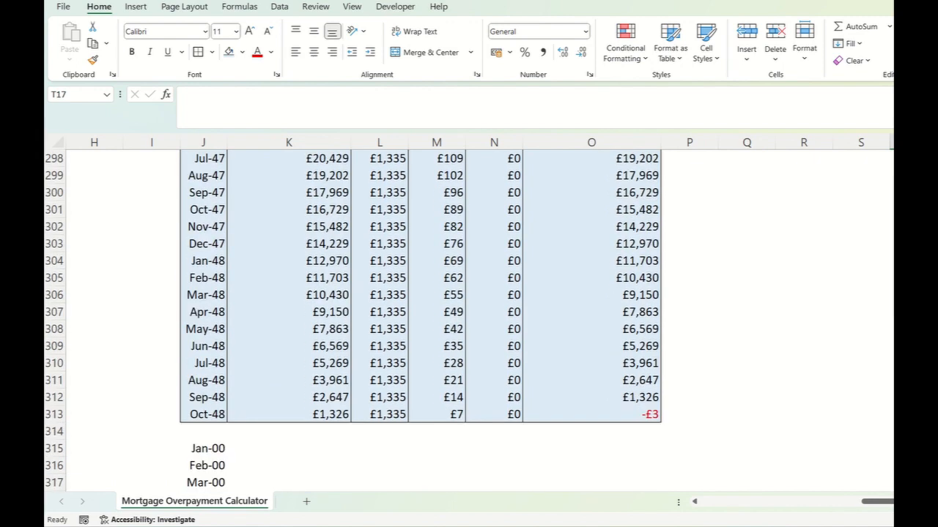
scroll(425, 322, "down", 3)
left_click_drag(204, 295, 204, 381)
key("Delete")
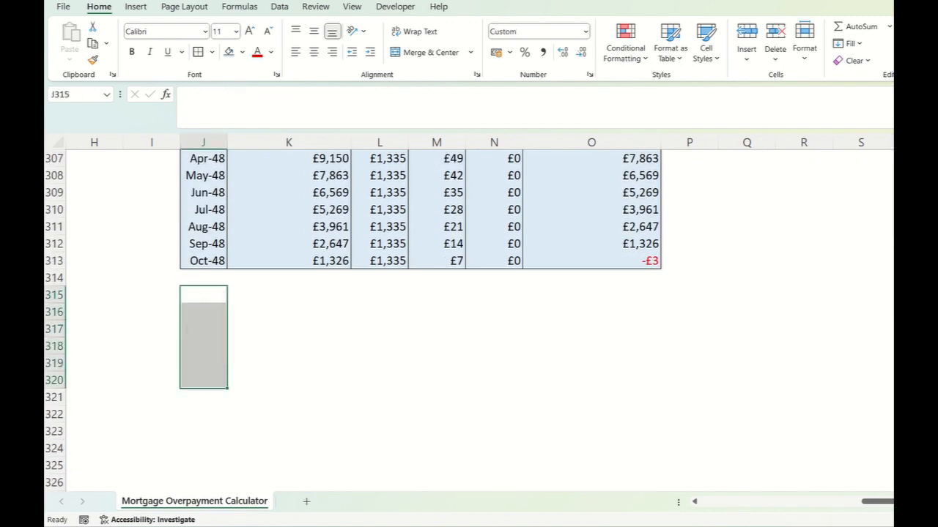
left_click(591, 244)
- Link N14 to the Regular Overpayment input with =$C$9 and fill it down the With Overpayment table's Overpayment column to row 313
scroll(693, 398, "up", 20)
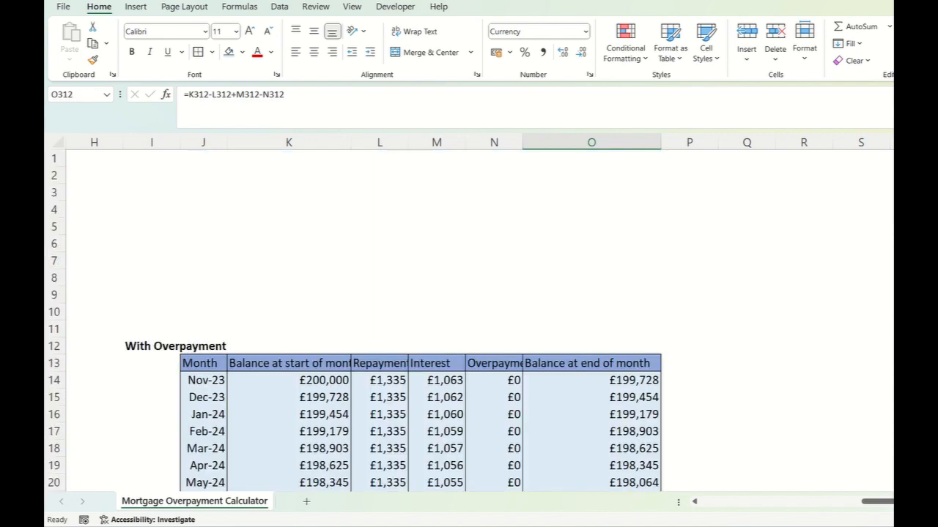
left_click(494, 381)
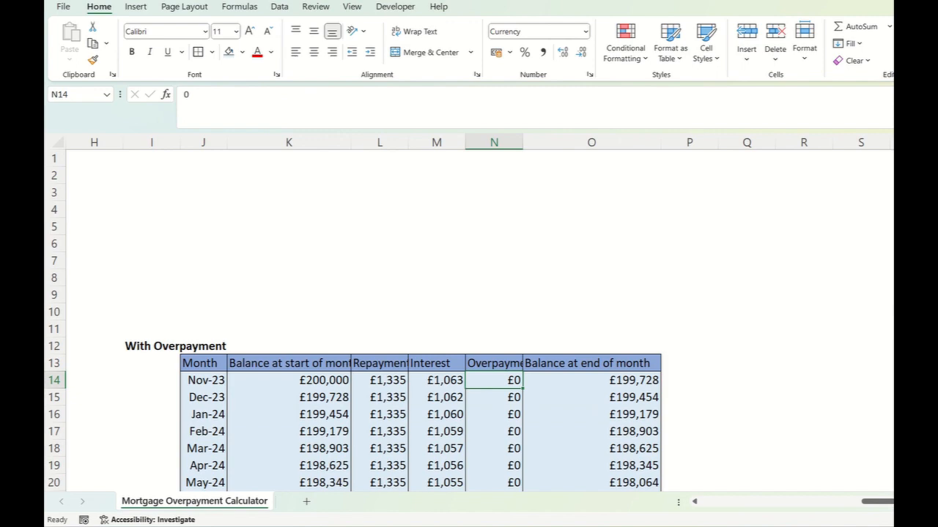
type("=")
scroll(544, 300, "left", 7)
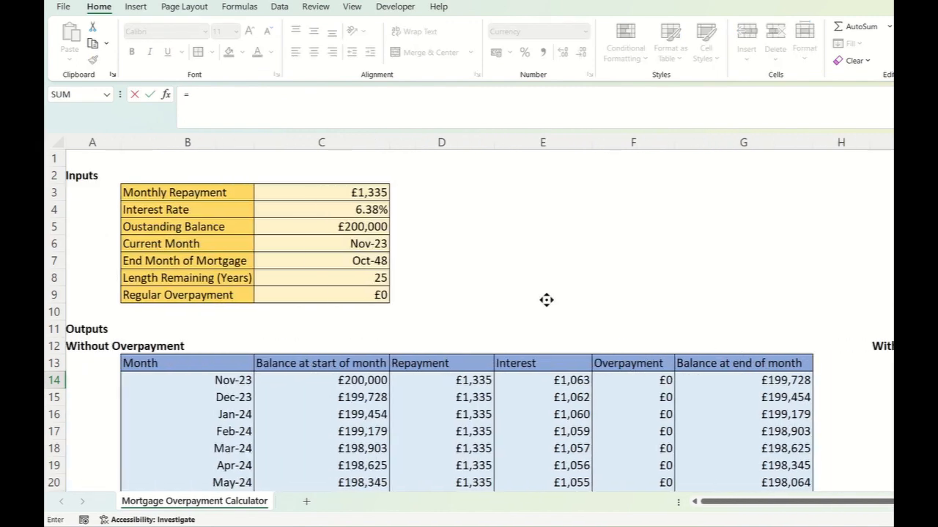
left_click(324, 294)
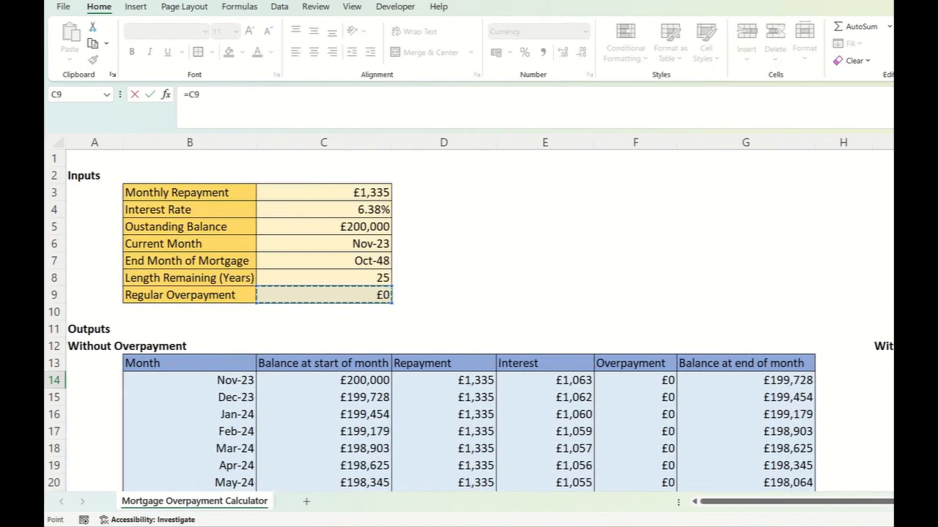
key("F4")
scroll(469, 315, "right", 7)
key("Return")
key("Up")
key("ctrl+shift+Down")
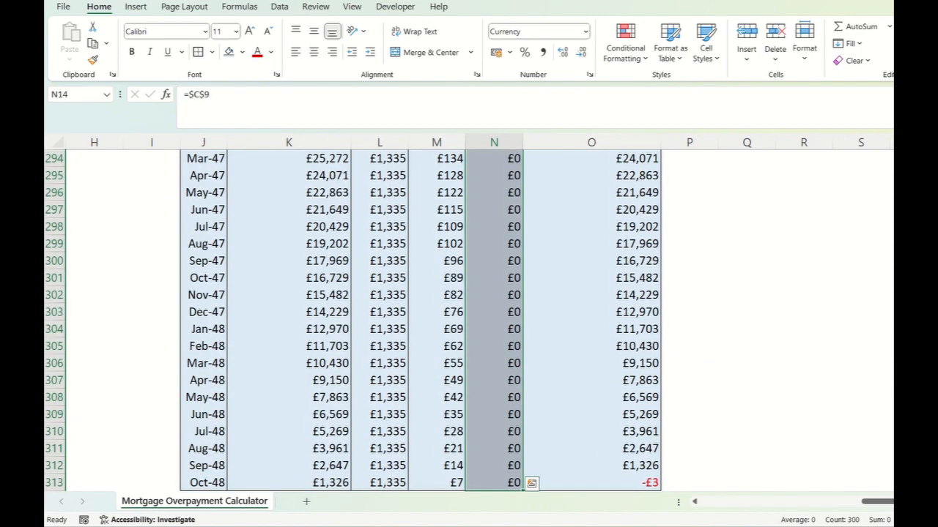
key("ctrl+BackSpace")
left_click(747, 329)
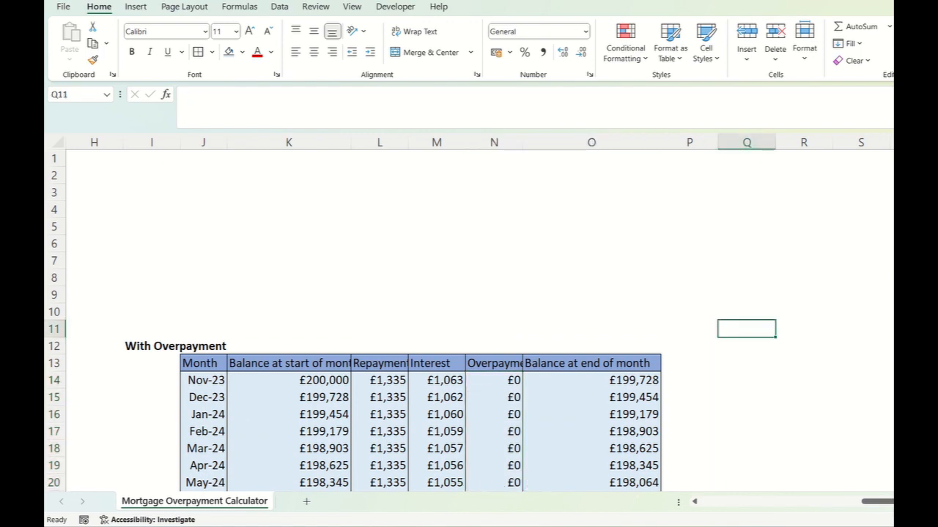
- Widen columns K, L and N and fit column M so the With Overpayment table's headings fit their columns
double_click(522, 143)
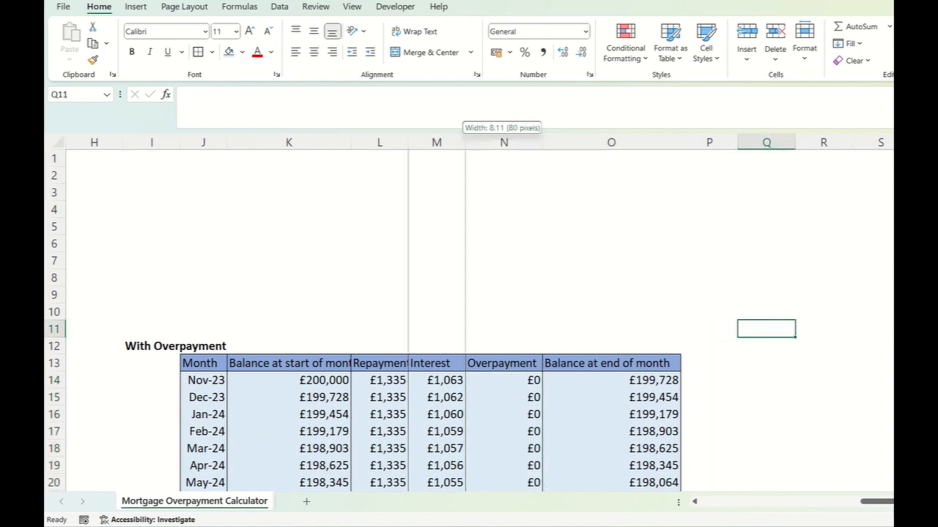
double_click(465, 142)
left_click_drag(408, 142, 417, 142)
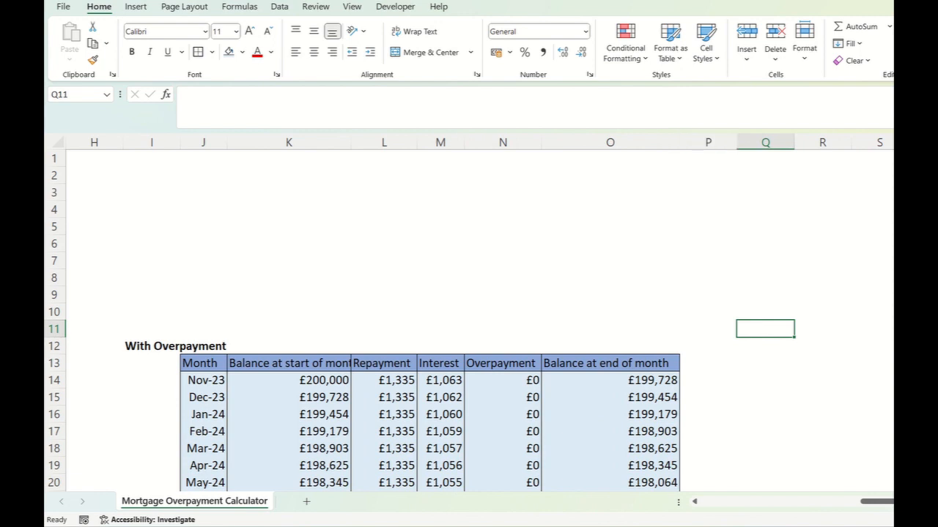
double_click(351, 143)
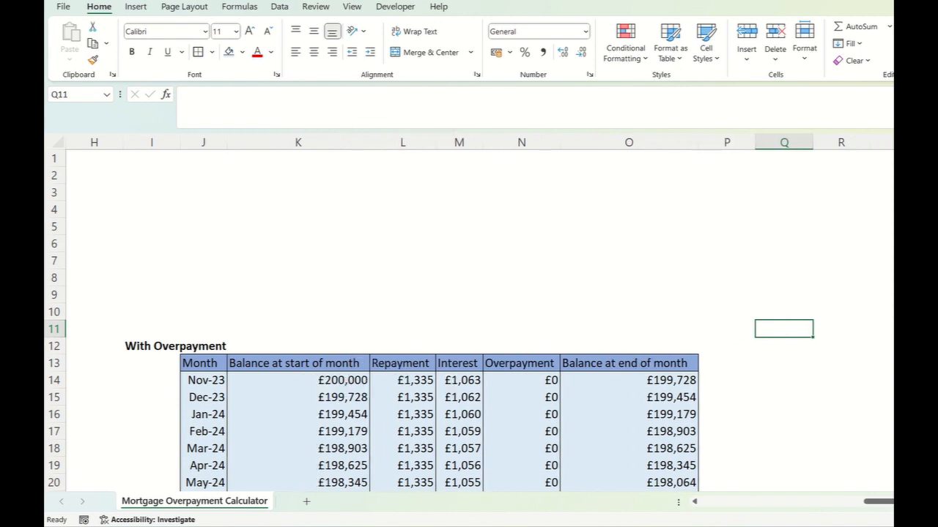
- Fill the With Overpayment header row, J13 to O13, with dark green
left_click_drag(204, 364, 629, 363)
left_click(241, 52)
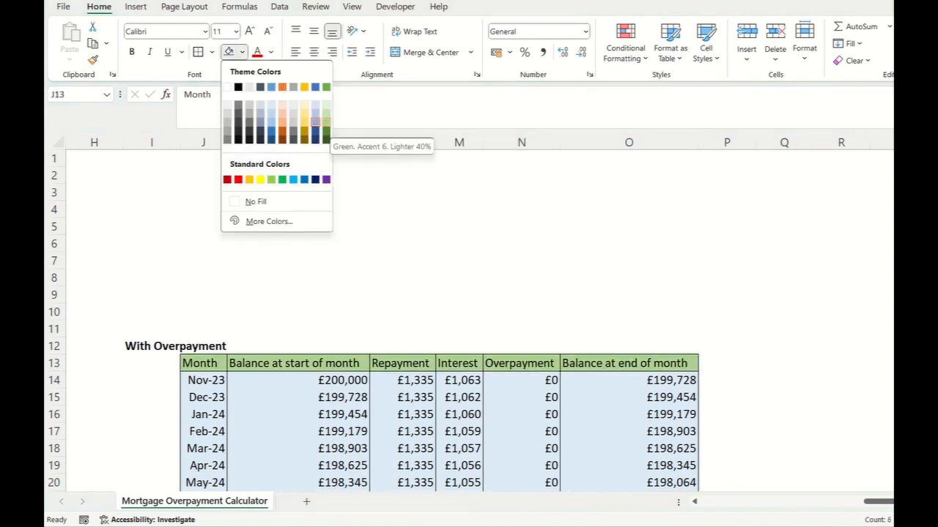
left_click(325, 130)
- Fill the With Overpayment data rows, J14 to O313, with light green
left_click_drag(204, 380, 628, 380)
key("ctrl+shift+Down")
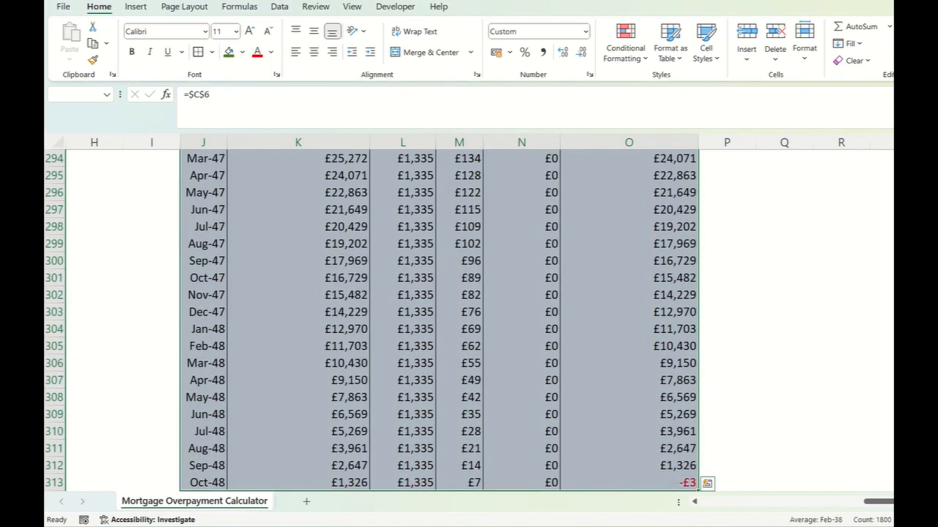
left_click(242, 52)
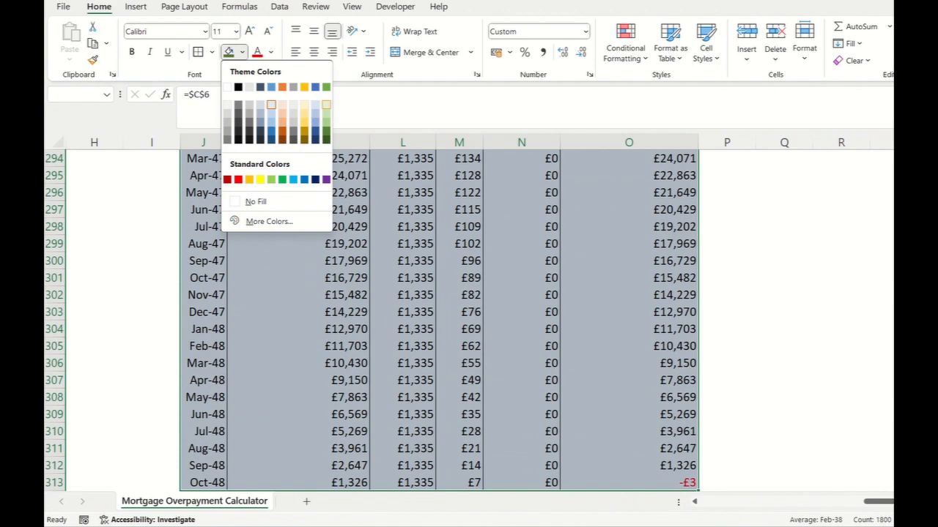
left_click(325, 105)
scroll(366, 249, "up", 3)
scroll(440, 320, "up", 20)
left_click(768, 328)
scroll(762, 290, "left", 5)
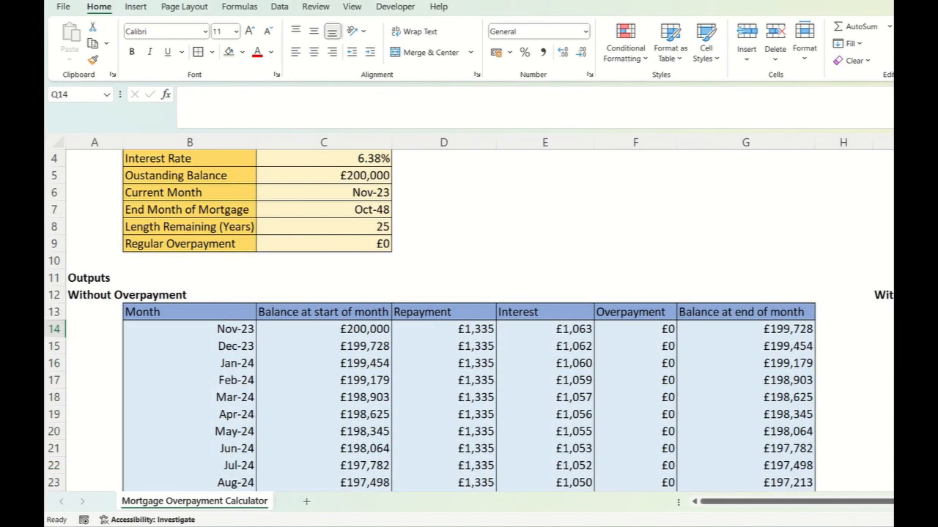
left_click_drag(791, 501, 932, 502)
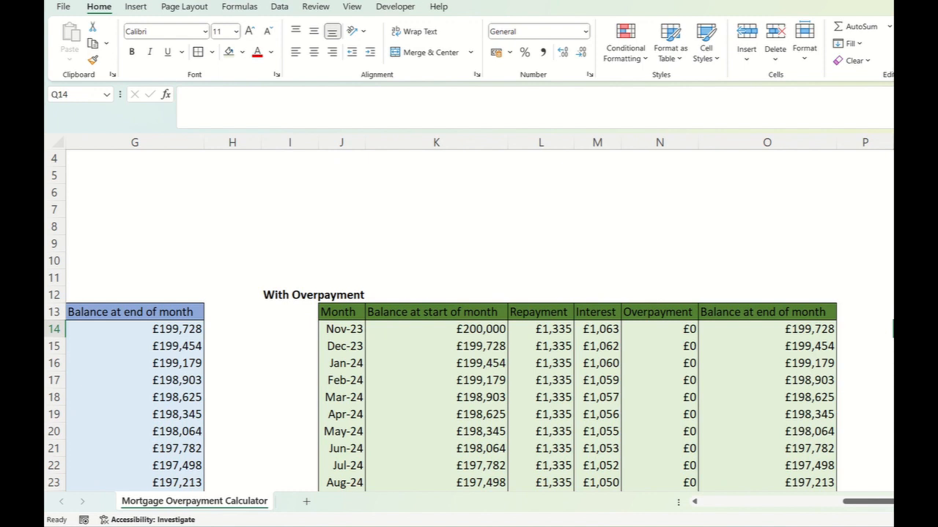
- Set the Regular Overpayment input in C9 to £100
scroll(616, 265, "left", 5)
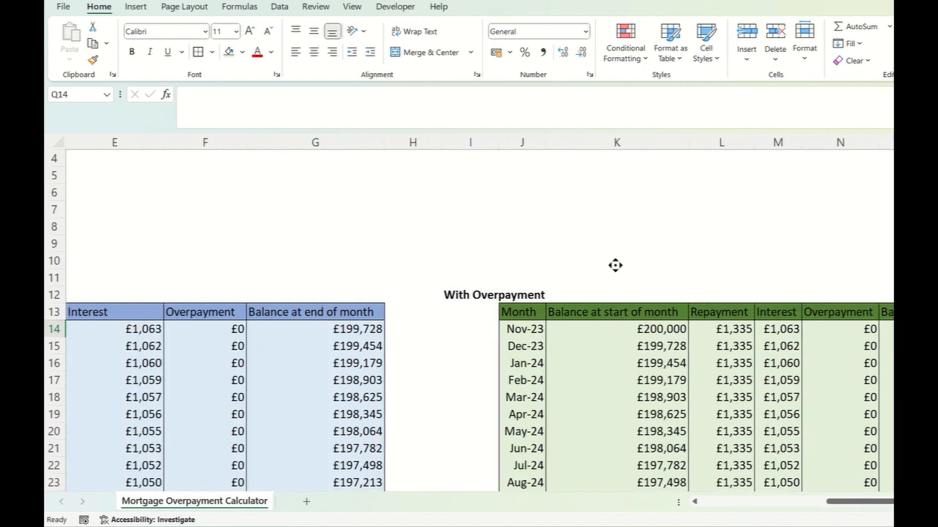
scroll(615, 265, "up", 1)
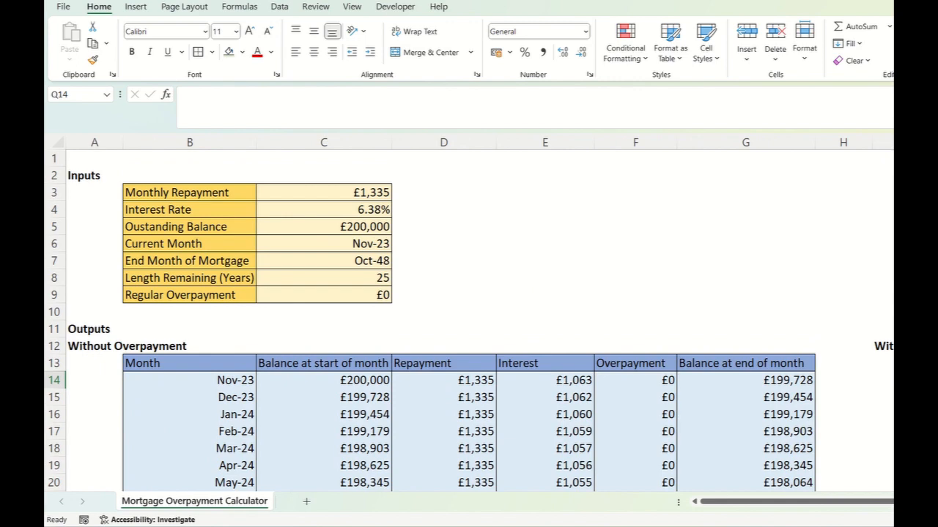
left_click(324, 295)
type("100")
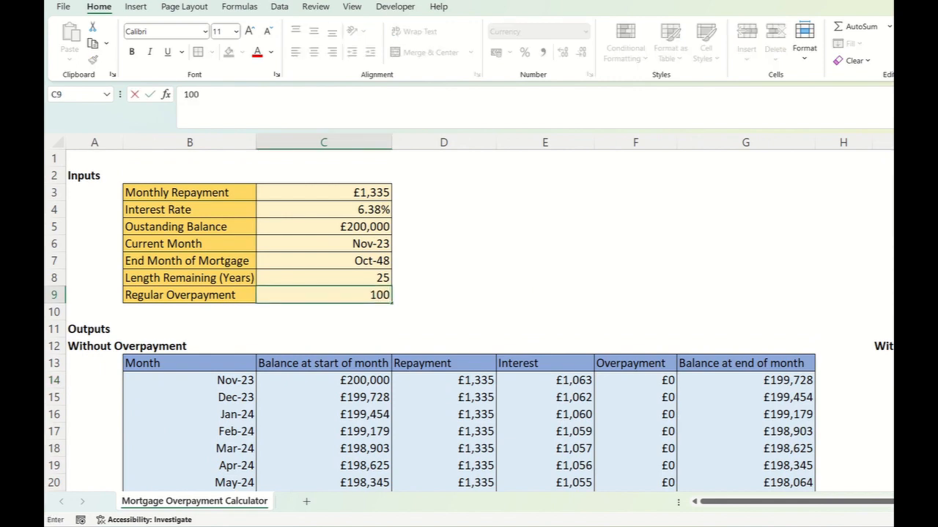
key("Return")
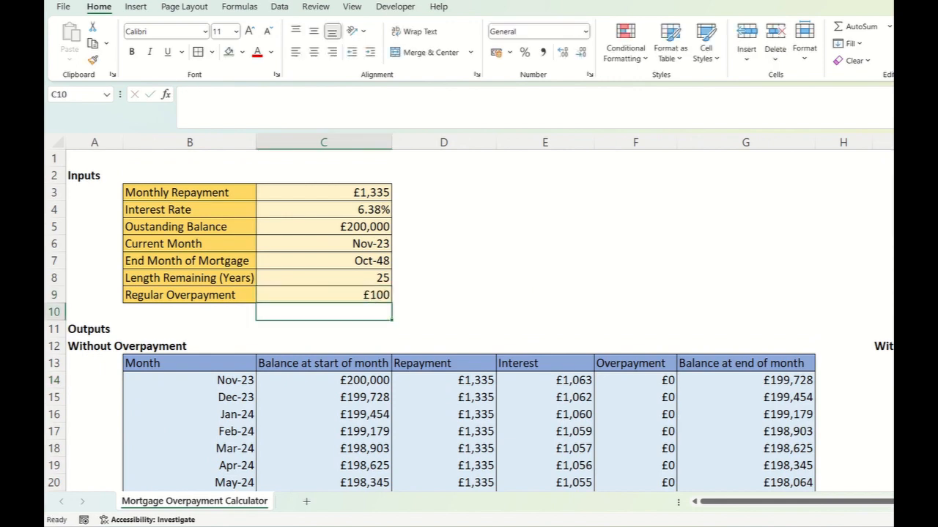
- Check the With Overpayment table's response to the regular overpayment and find the row where its balance first falls below zero
left_click_drag(784, 502, 875, 501)
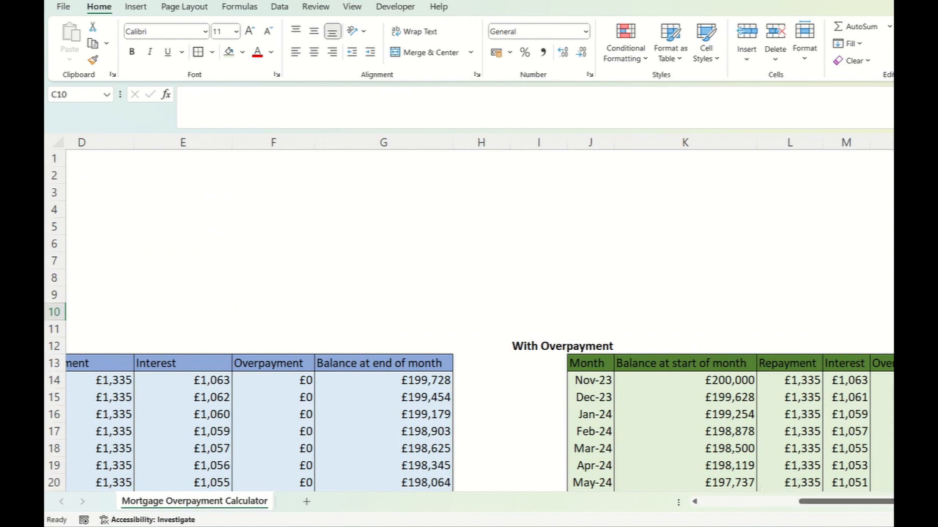
middle_click(697, 331)
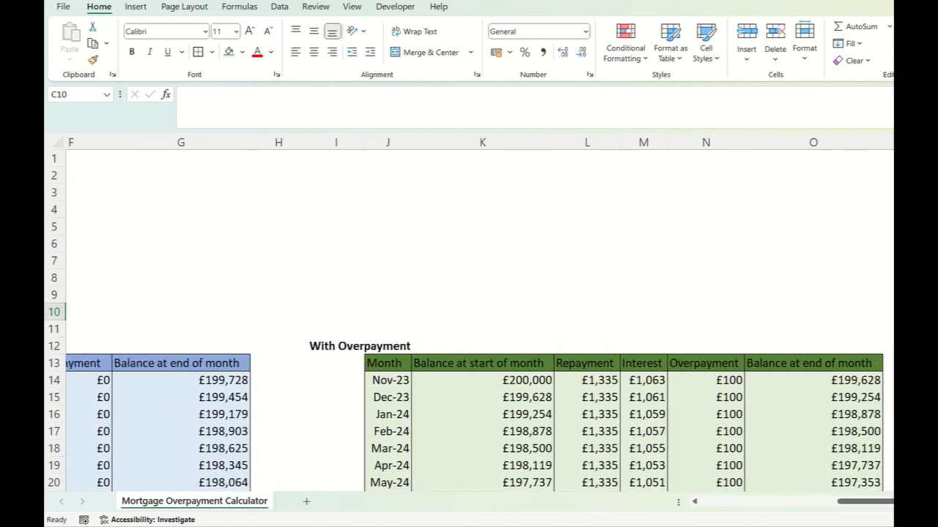
left_click(705, 380)
scroll(726, 299, "right", 1)
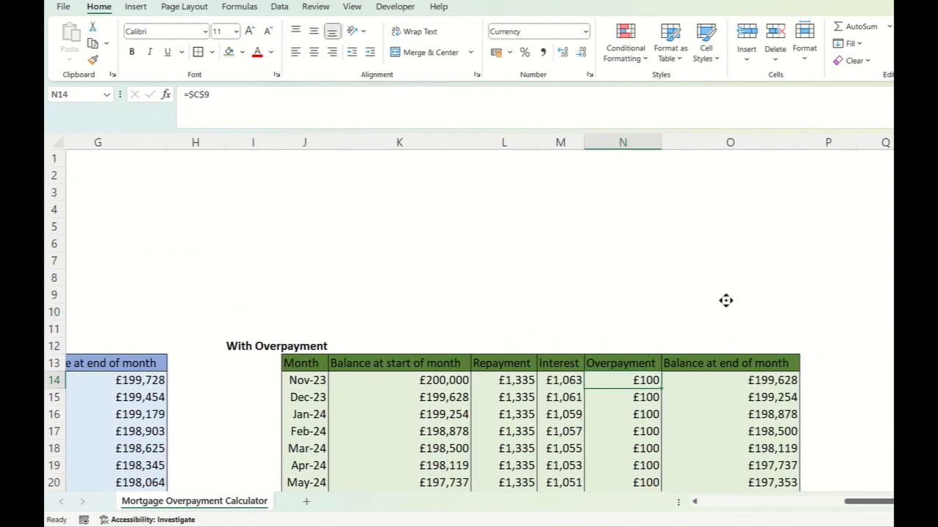
scroll(726, 300, "down", 12)
scroll(422, 321, "down", 20)
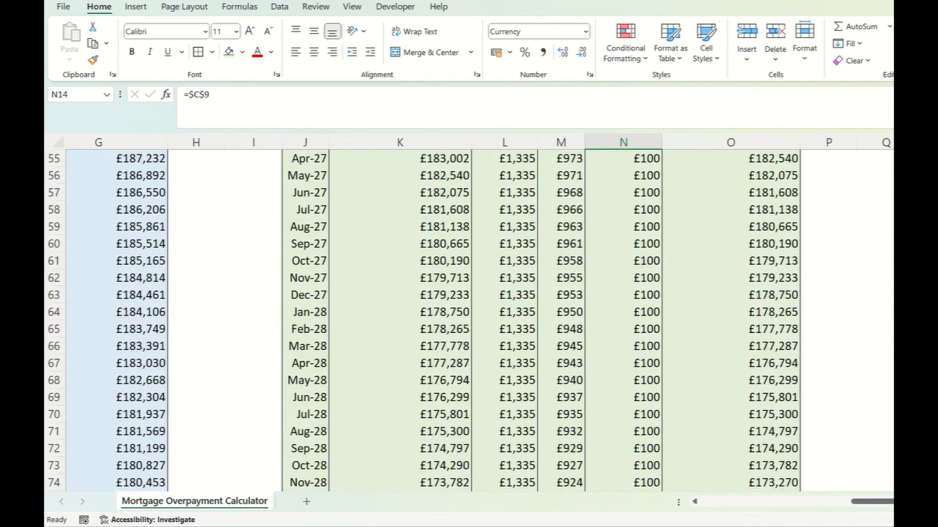
scroll(422, 321, "down", 20)
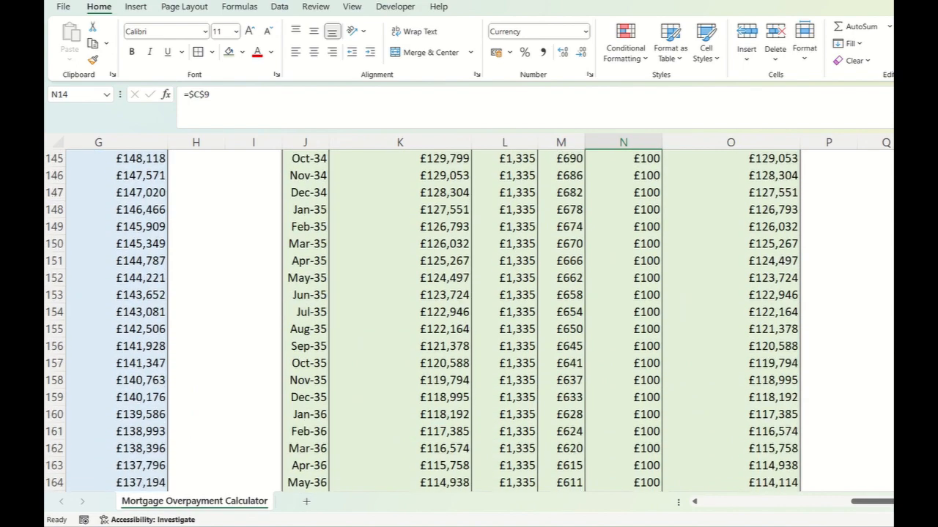
scroll(422, 321, "down", 12)
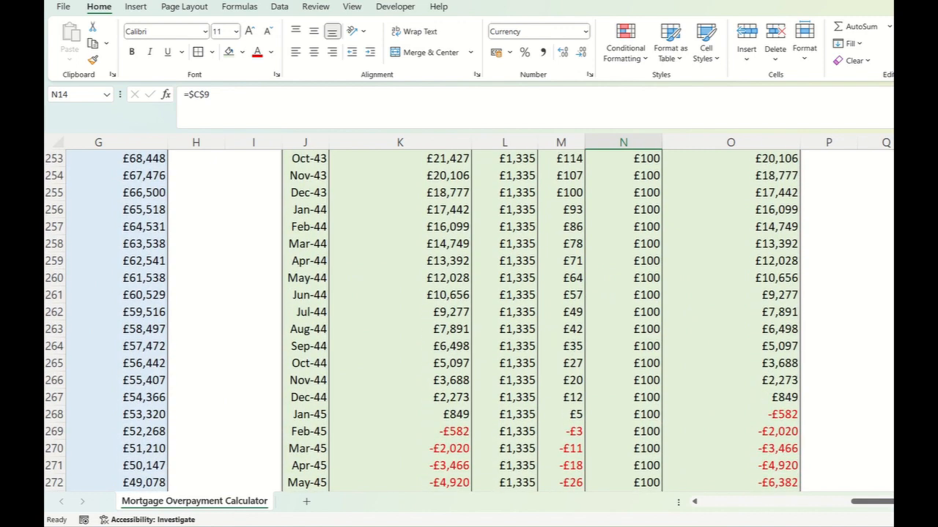
scroll(422, 321, "down", 1)
left_click(400, 381)
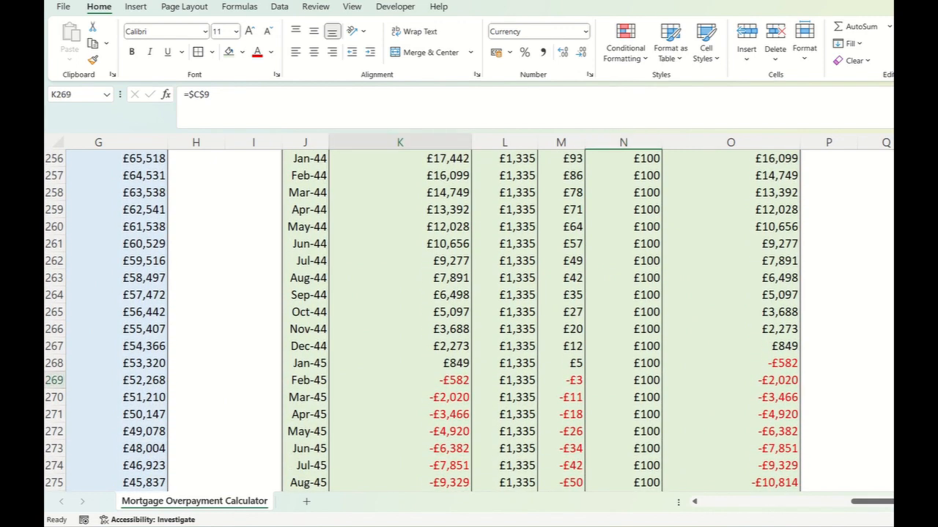
left_click(730, 363)
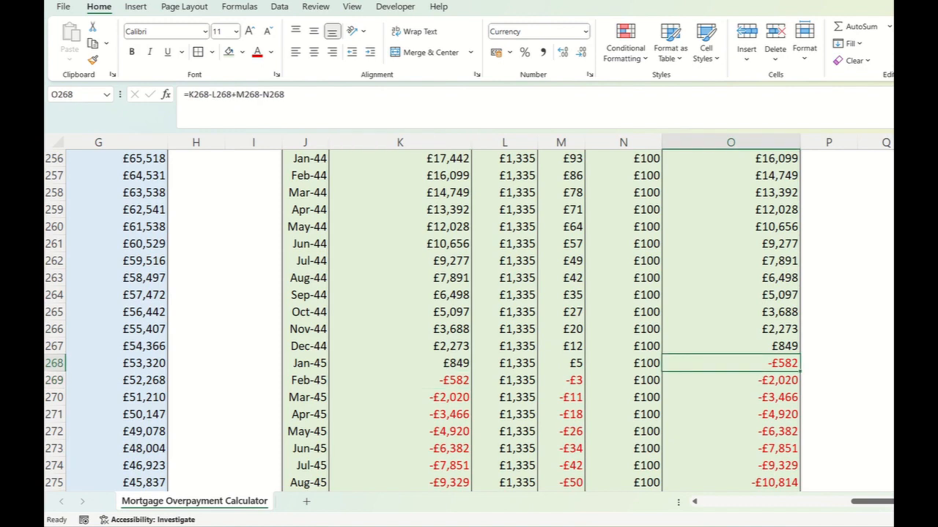
- Examine the With Overpayment balances from the payoff month down to the final row, 313
scroll(468, 321, "down", 5)
scroll(469, 321, "up", 5)
scroll(469, 321, "up", 1)
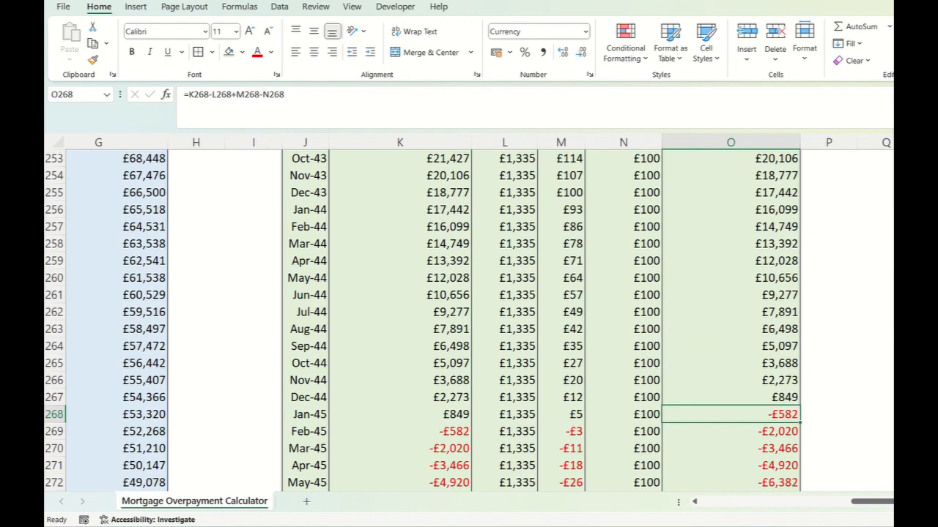
scroll(469, 321, "down", 15)
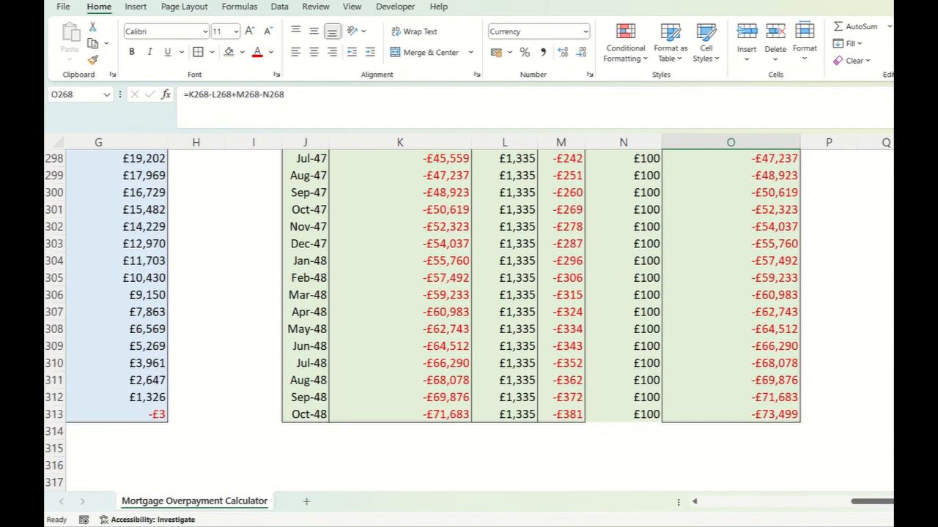
scroll(468, 321, "up", 10)
scroll(468, 320, "up", 2)
scroll(468, 321, "down", 13)
scroll(469, 321, "up", 17)
scroll(468, 321, "up", 20)
scroll(469, 320, "up", 20)
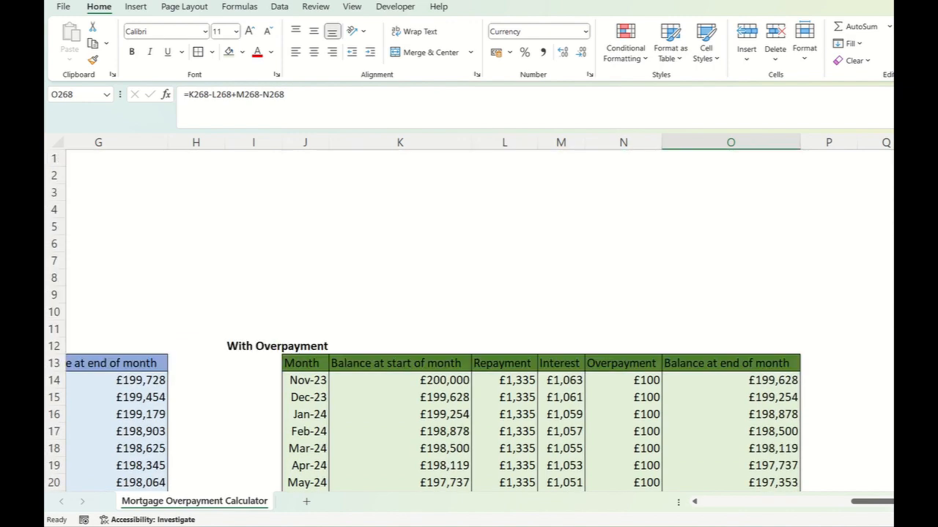
- Insert if(O14<=0,"", before the O14 reference in K15's Balance at start of month formula
left_click(400, 380)
left_click(400, 397)
left_click(188, 94)
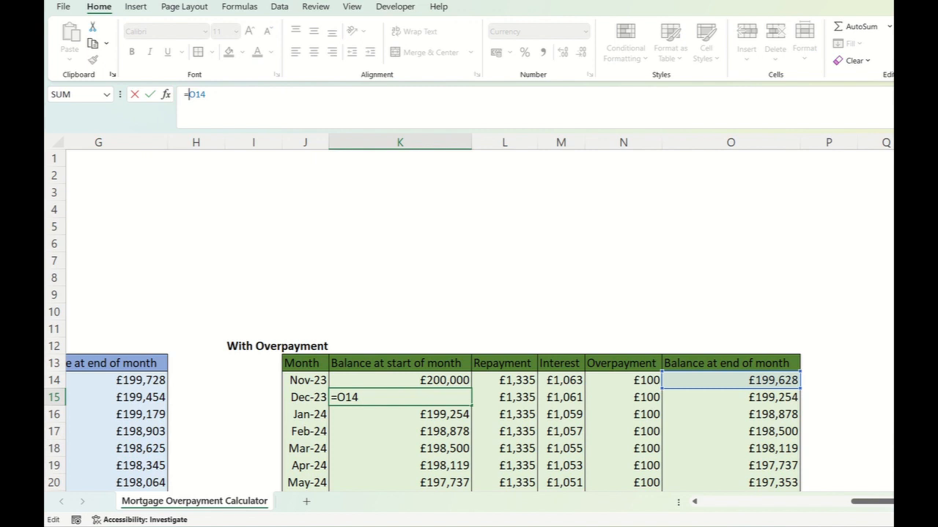
type("if(")
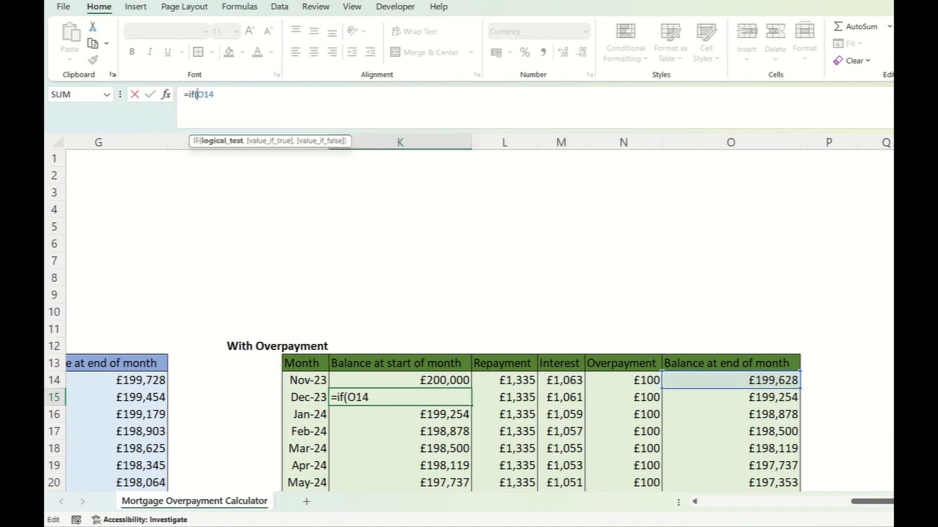
left_click(730, 381)
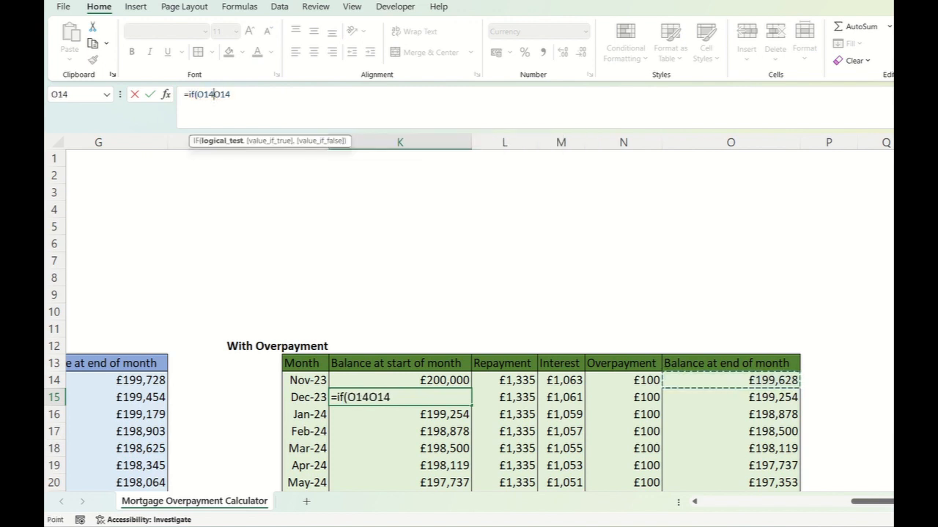
type("<=0")
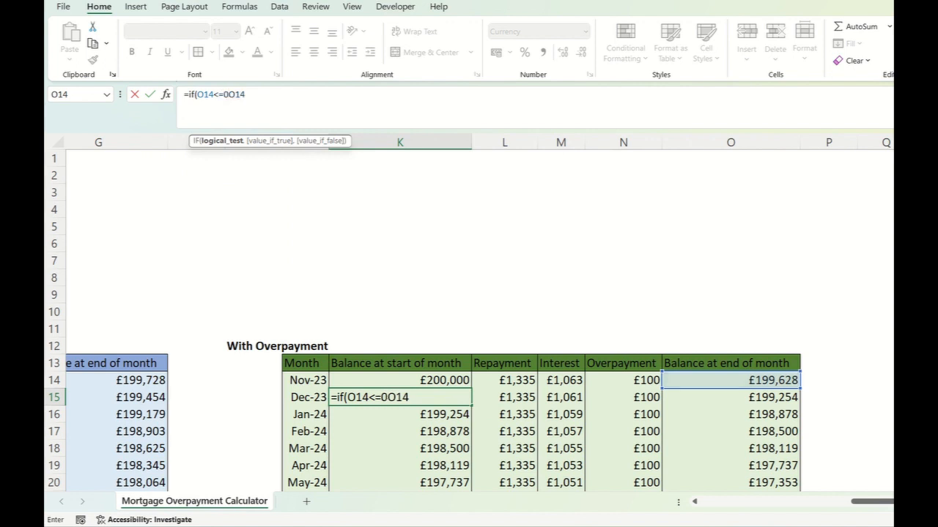
type(",\"\",")
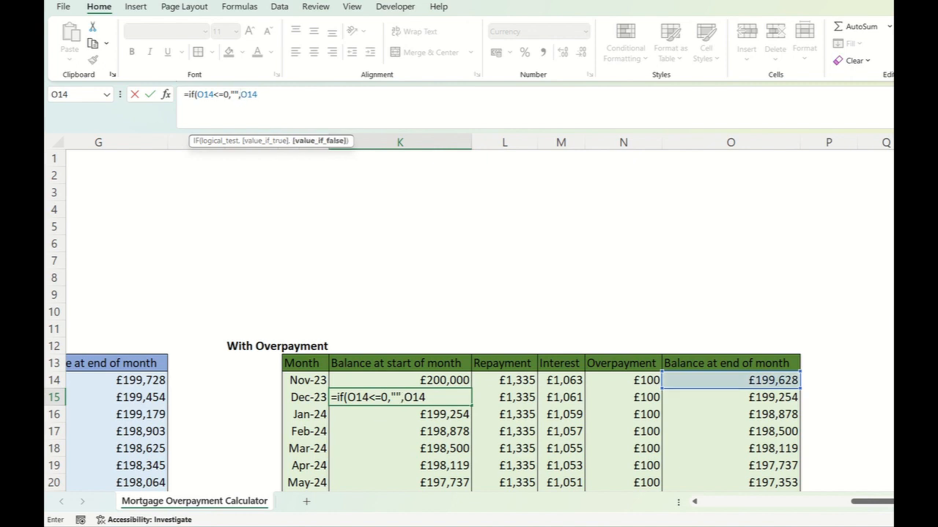
- Copy the if(O14<=0,"", portion of K15's formula and complete the formula as =if(O14<=0,"",O14)
key("shift+Left")
key("shift+Left")
key("shift+Left")
key("shift+Left")
key("shift+Left")
key("shift+Left")
key("shift+Left")
key("shift+Left")
key("shift+Left")
key("shift+Left")
key("shift+Left")
key("shift+Left")
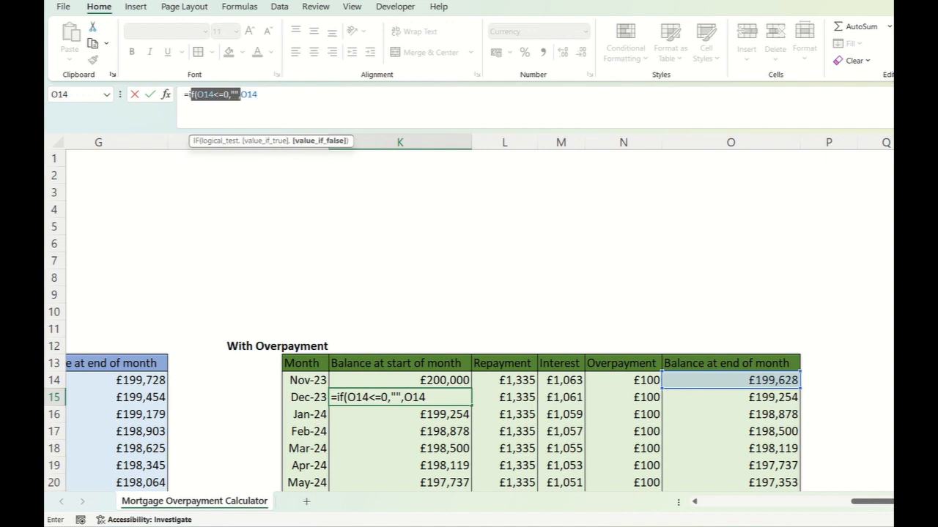
left_click_drag(191, 95, 189, 94)
key("ctrl+c")
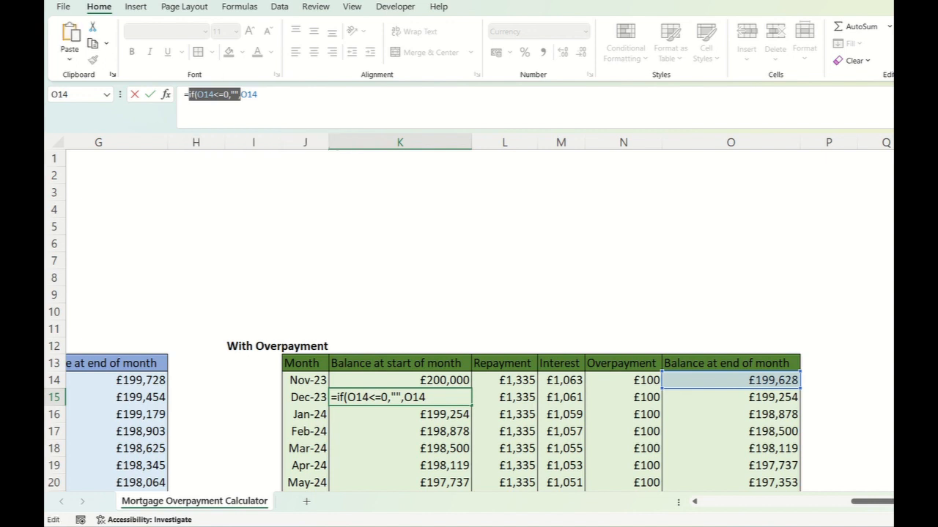
left_click(258, 94)
type(")")
key("Return")
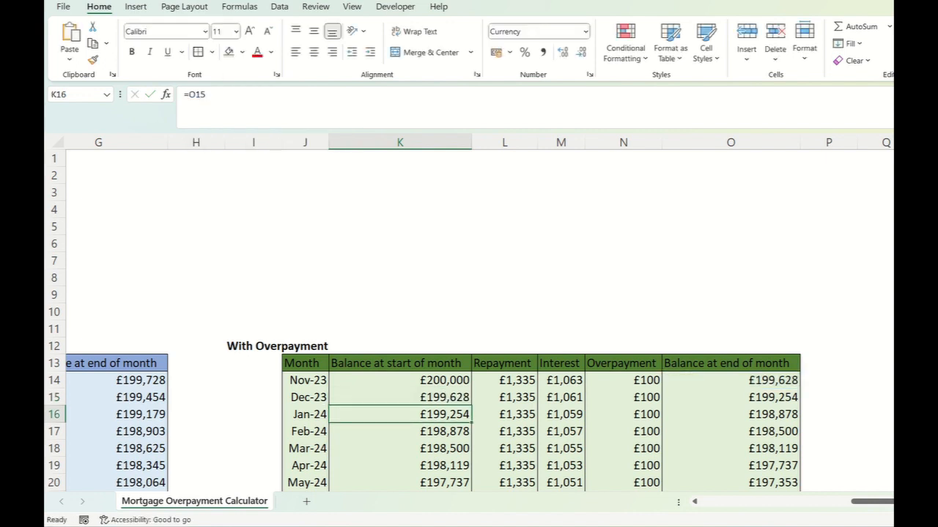
- Wrap the Repayment formula in L15 with the copied condition, making it =if(O14<=0,"",$C$3)
left_click(505, 398)
left_click(189, 95)
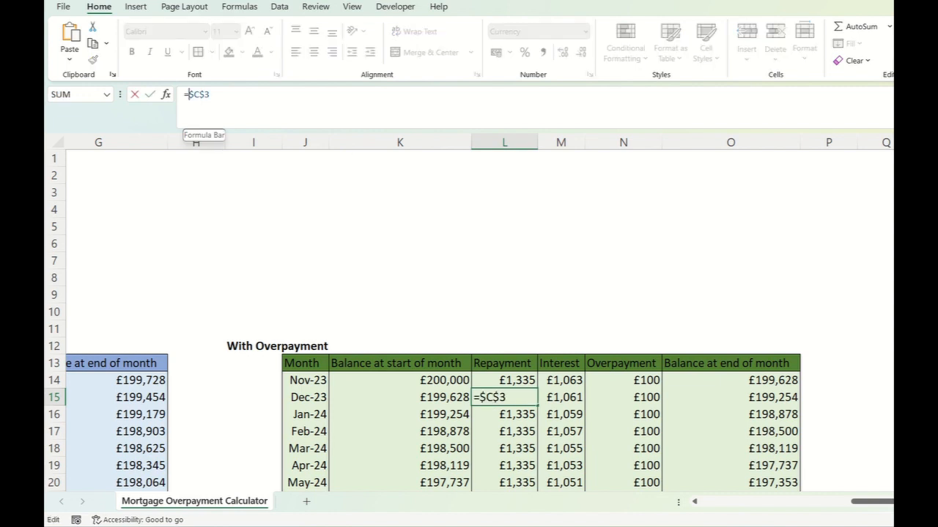
key("ctrl+v")
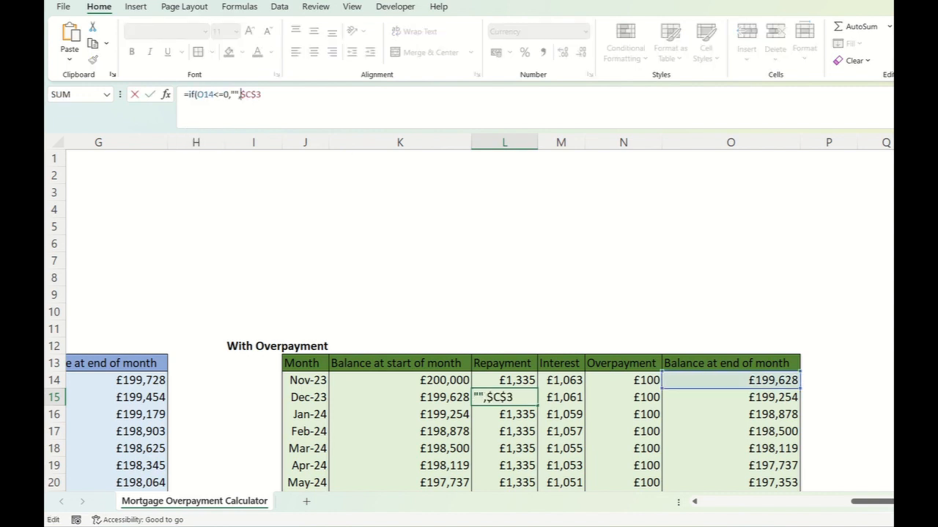
left_click(261, 94)
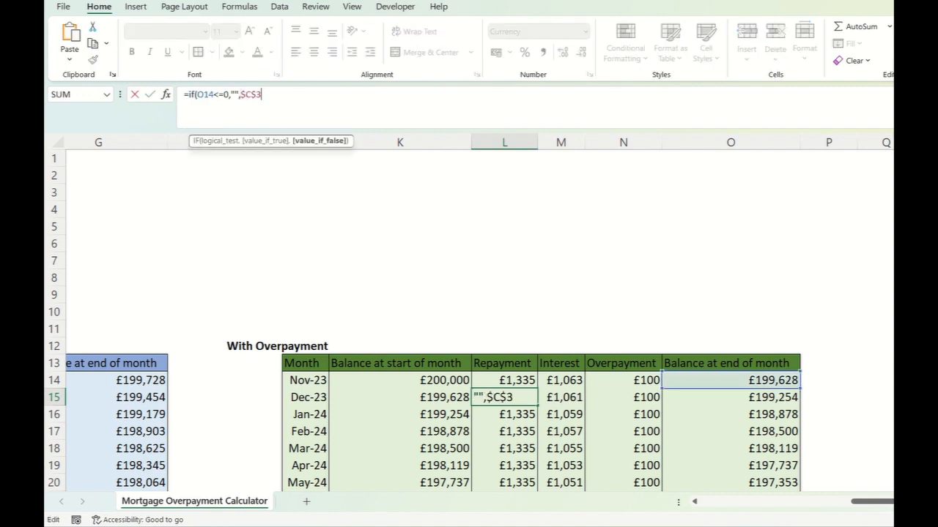
type(")")
key("Return")
- Wrap the Interest formula in M15 with the same condition, making it =if(O14<=0,"",(K15*$C$4)/12)
key("Up")
key("Right")
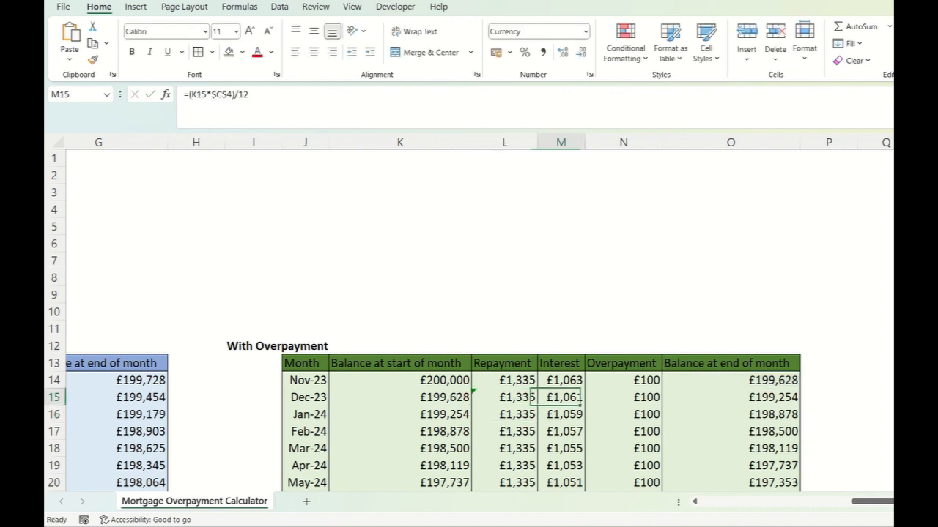
left_click(188, 94)
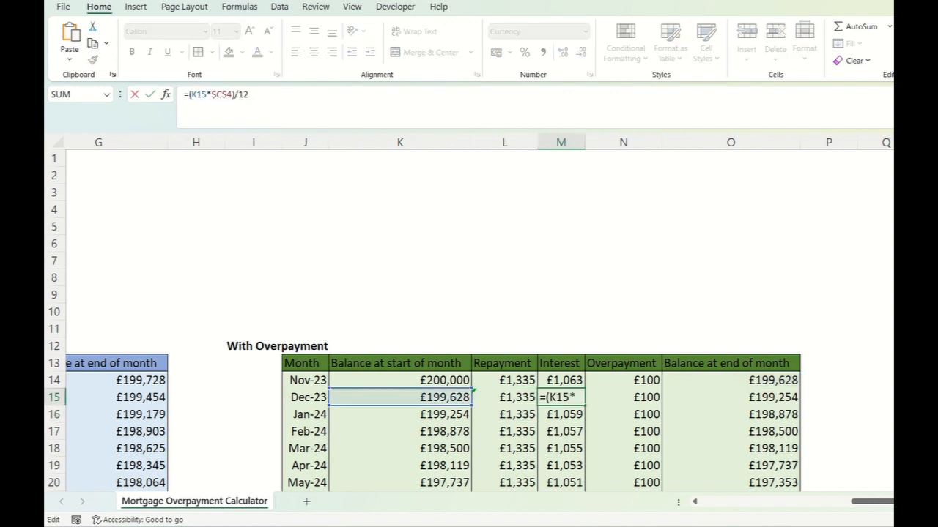
type("if(O14<=0,\"\",")
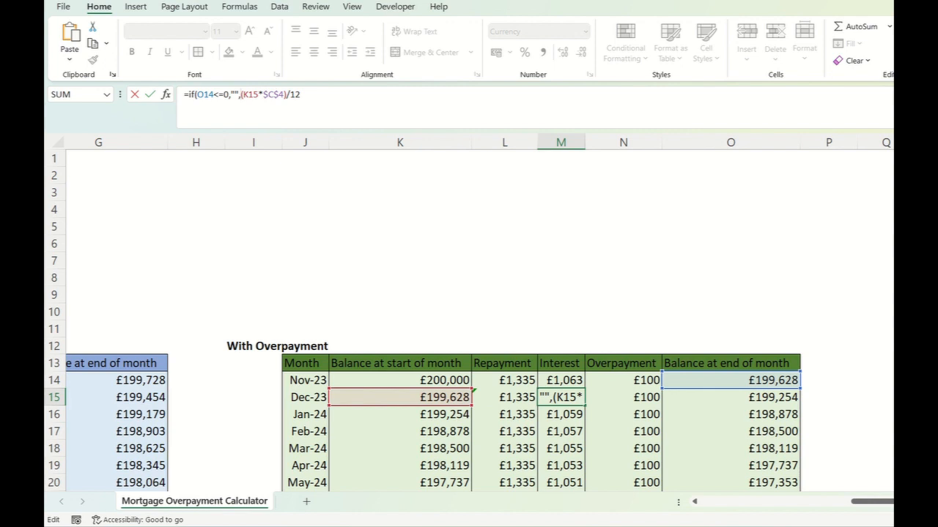
key("End")
type(")")
key("Return")
key("Up")
key("Right")
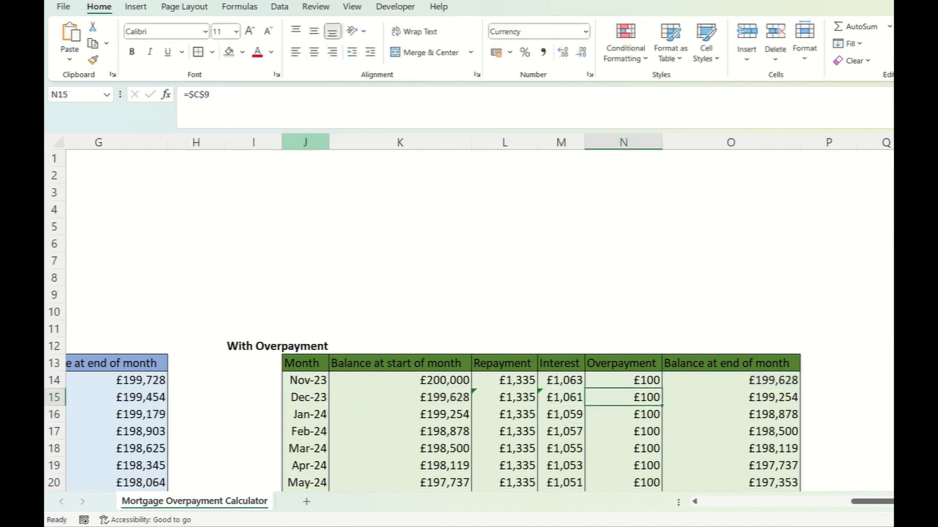
left_click(188, 94)
key("ctrl+v")
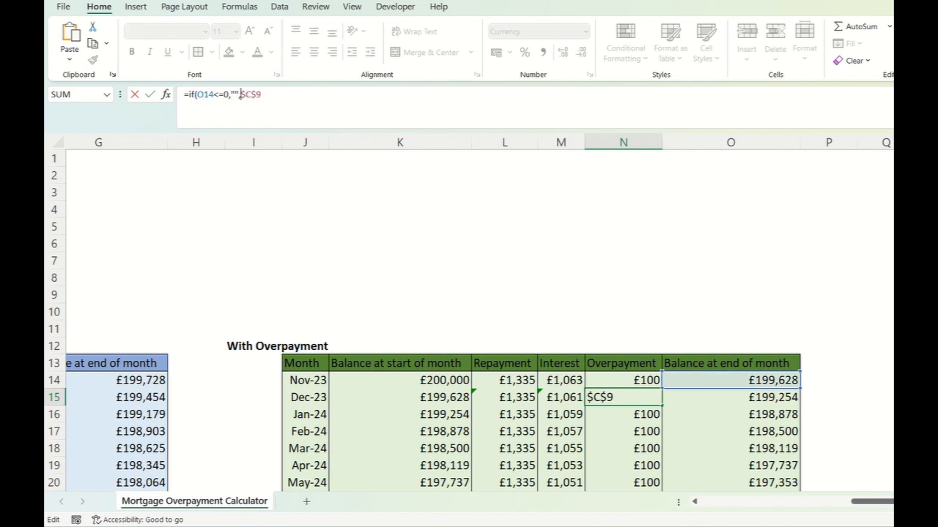
type(",0)")
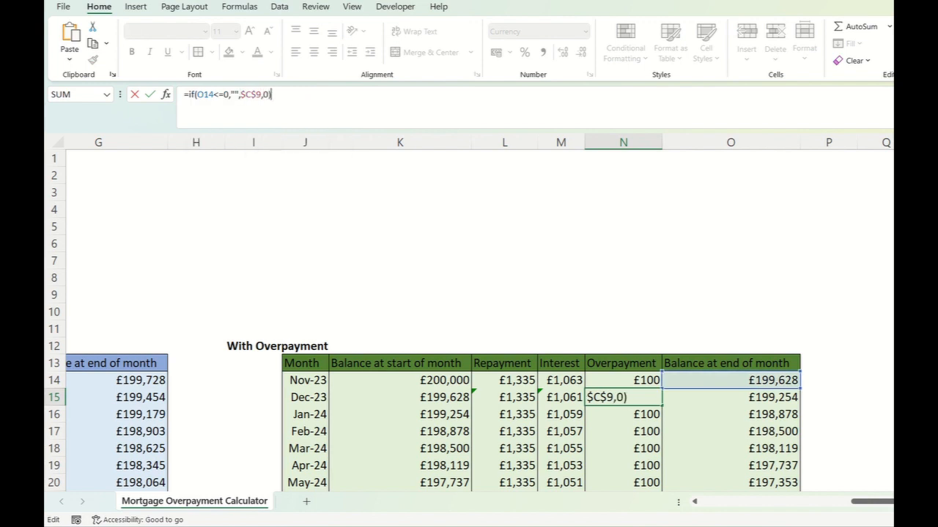
key("Return")
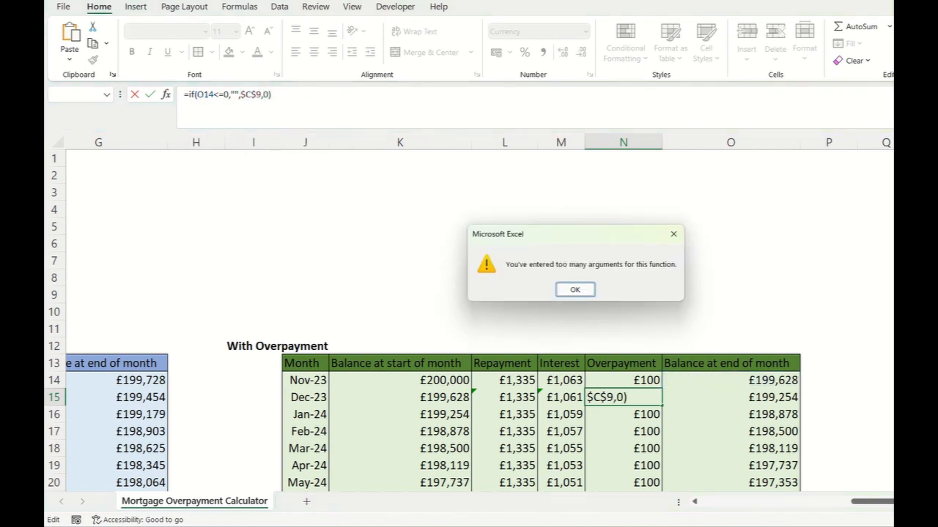
key("Return")
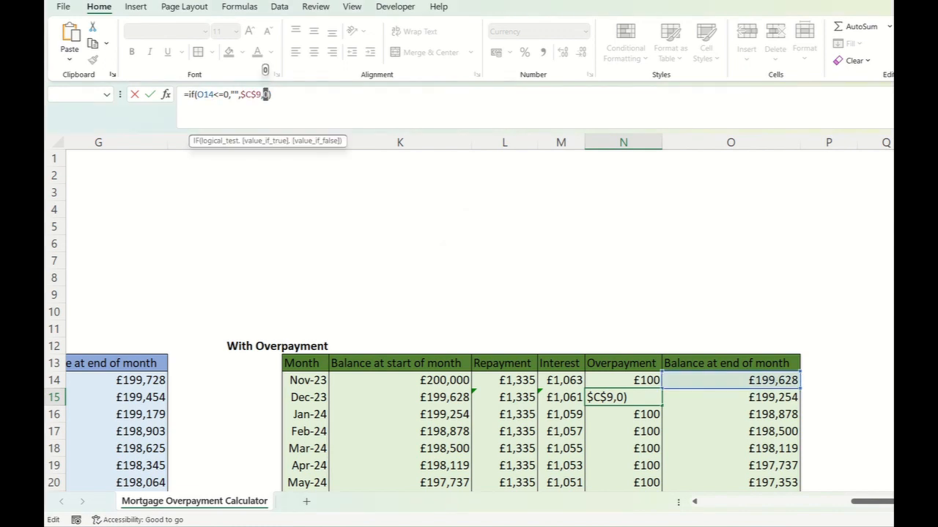
key("Escape")
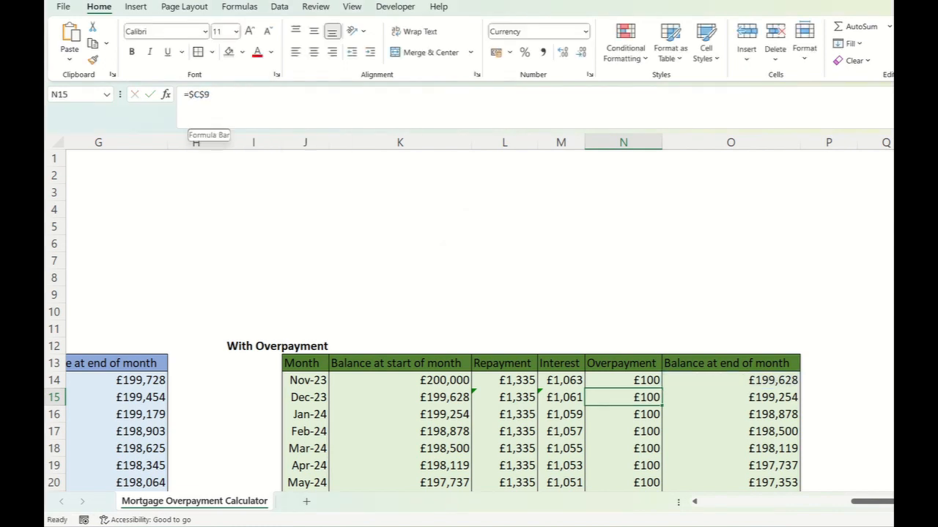
- Wrap the Overpayment formula in N15 with the same condition, making it =if(O14<=0,"",$C$9)
left_click(189, 94)
type("if(O14<=0,\"\",")
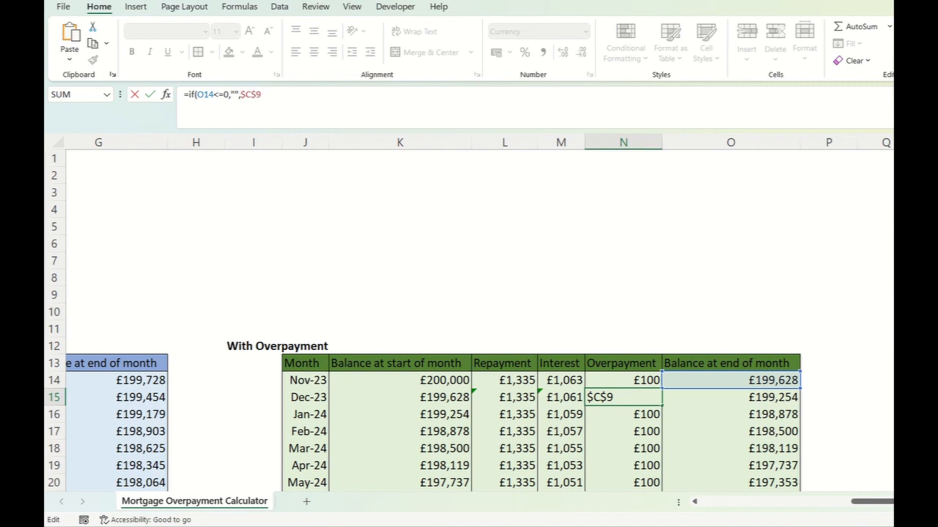
left_click(261, 94)
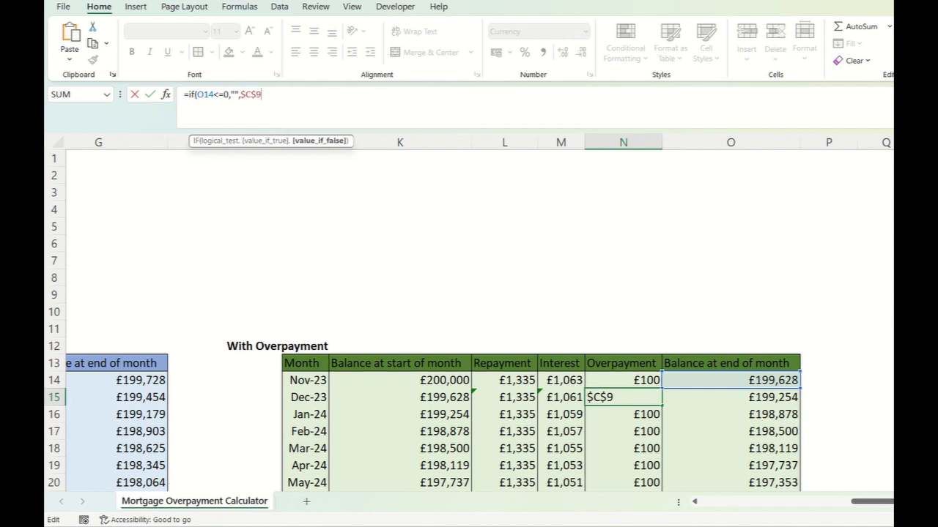
type(")")
key("Return")
- Wrap the Balance at end of month formula in O15 with the condition, making it =if(O14<=0,"",K15-L15+M15-N15)
key("Up")
key("Right")
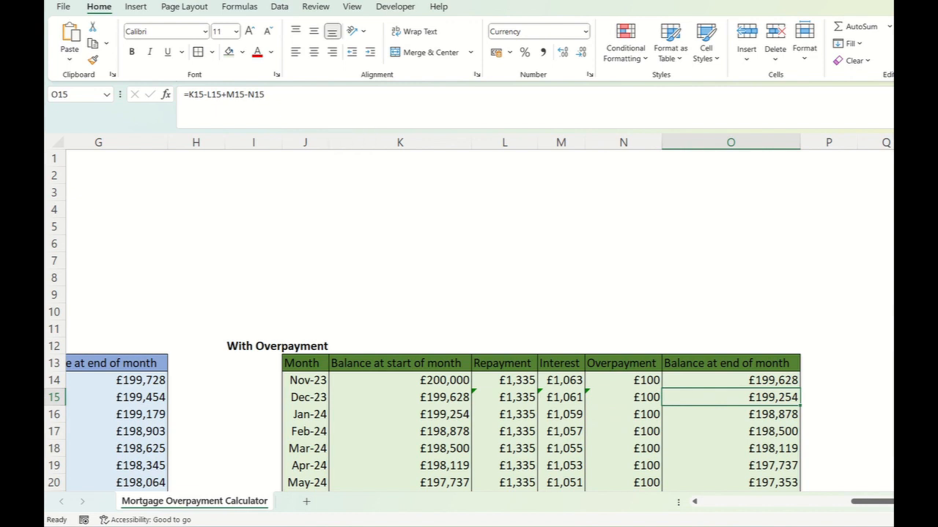
left_click(189, 94)
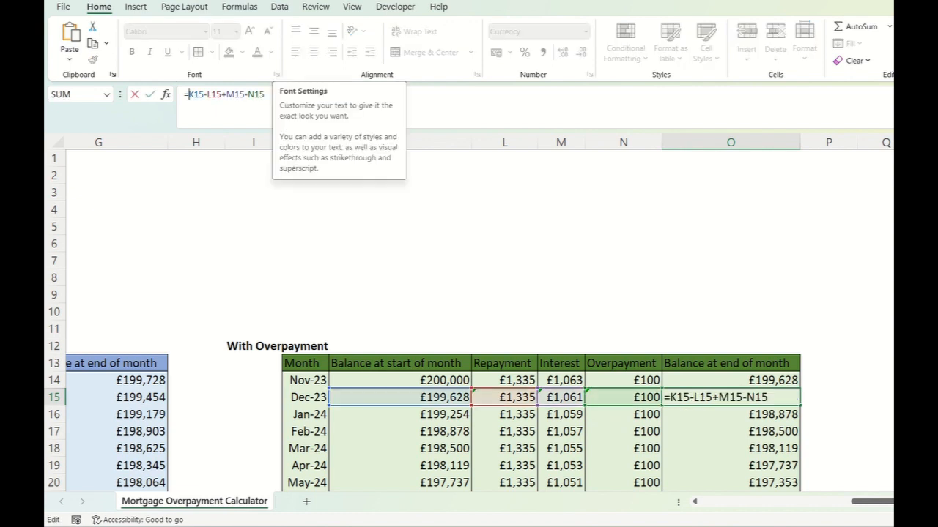
type("if(O14<=0,\"\",")
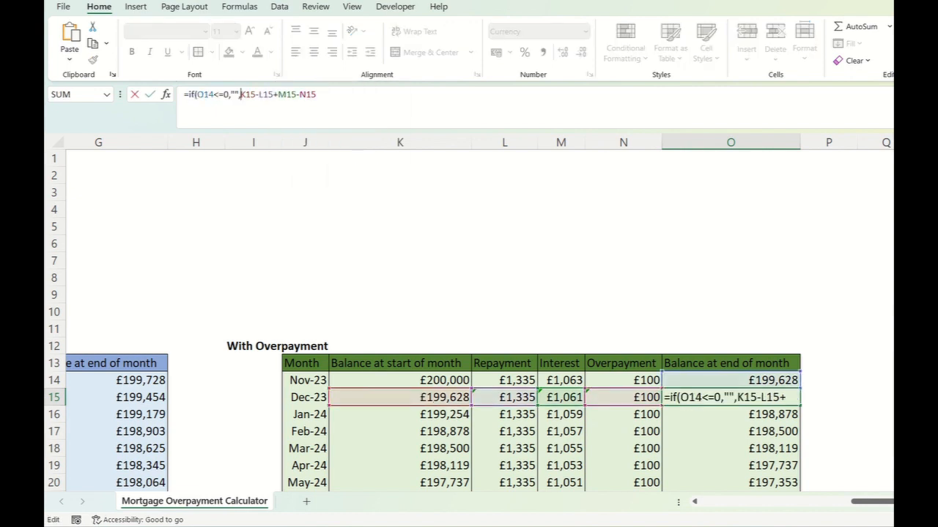
left_click(317, 94)
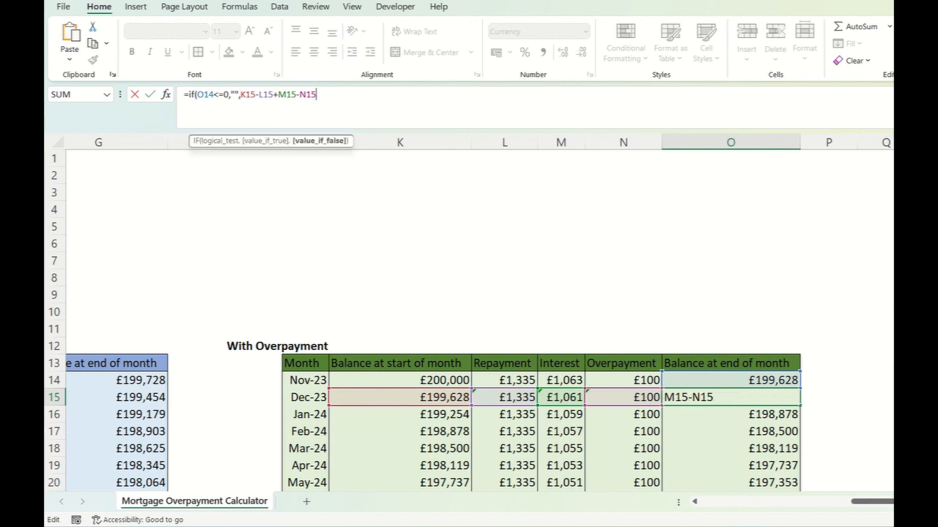
type(")")
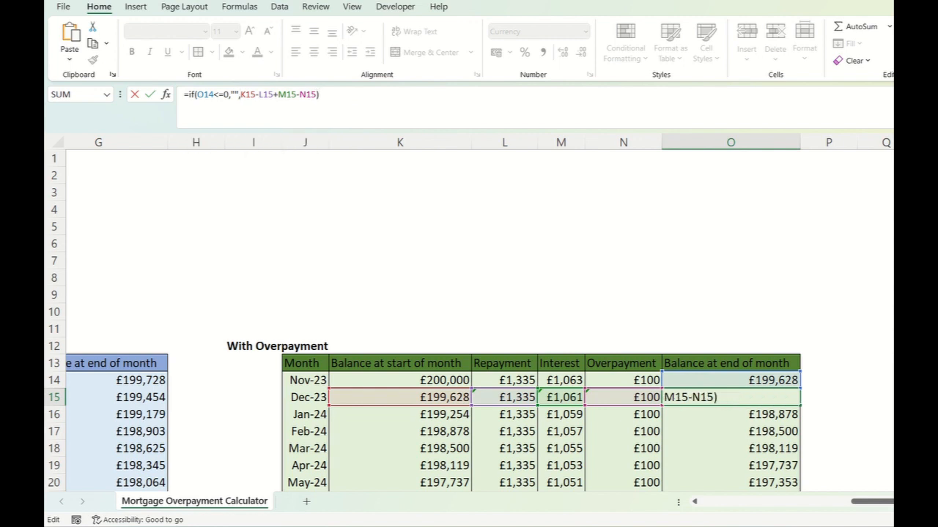
key("Return")
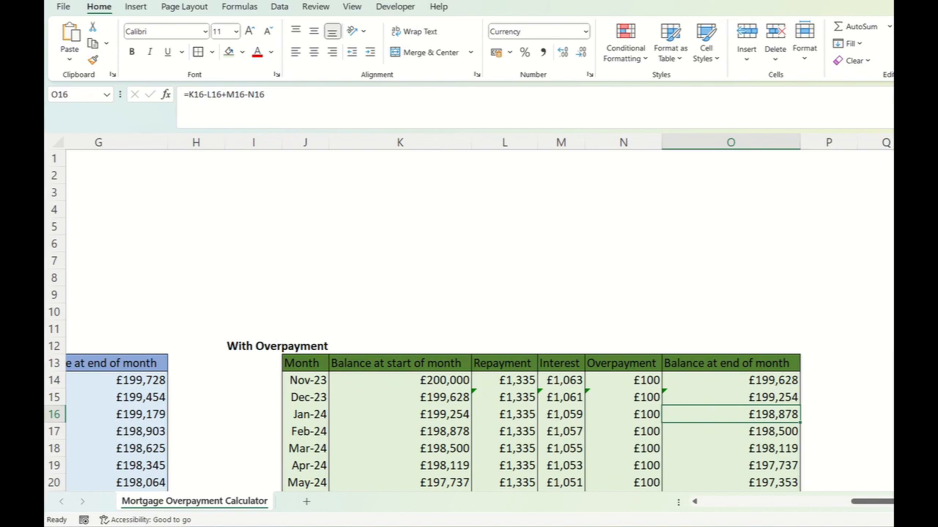
- Fill the row 15 formulas in K15:O15 down the With Overpayment table to row 313
left_click_drag(400, 397, 730, 397)
left_click_drag(800, 405, 799, 472)
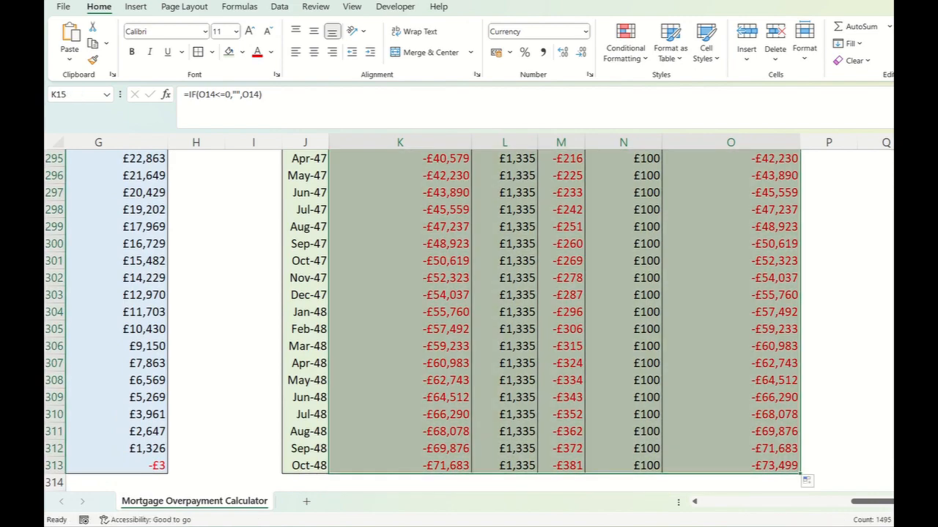
- Examine the filled With Overpayment rows and check the K15, L15 and M15 formulas
scroll(469, 315, "up", 20)
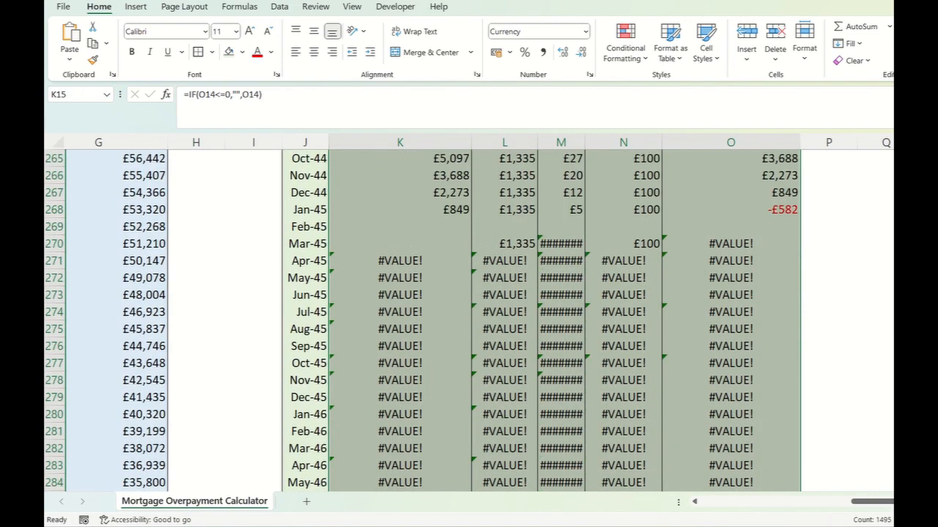
scroll(468, 315, "up", 20)
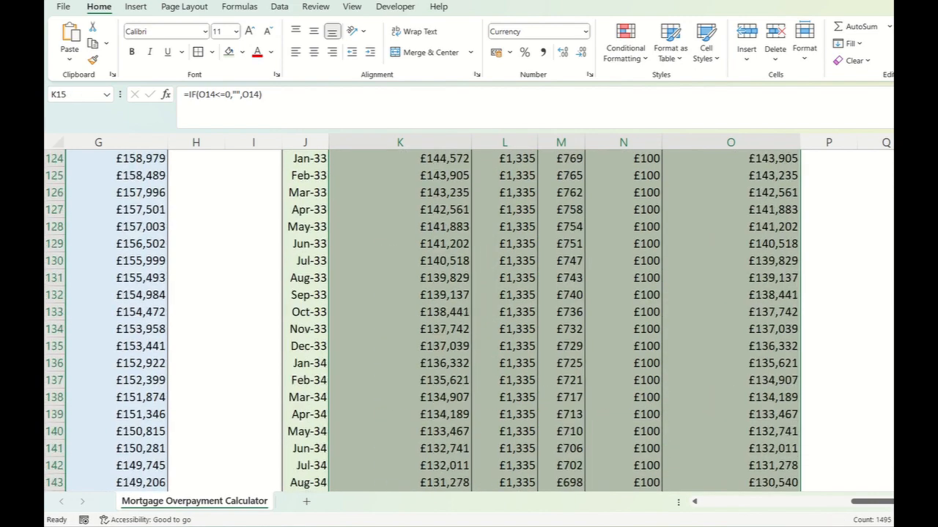
scroll(468, 315, "down", 2)
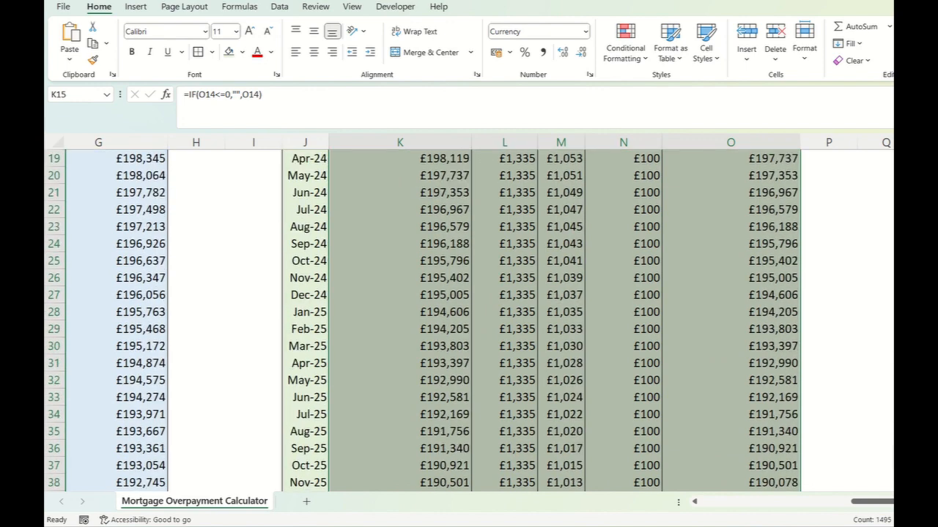
scroll(468, 315, "up", 4)
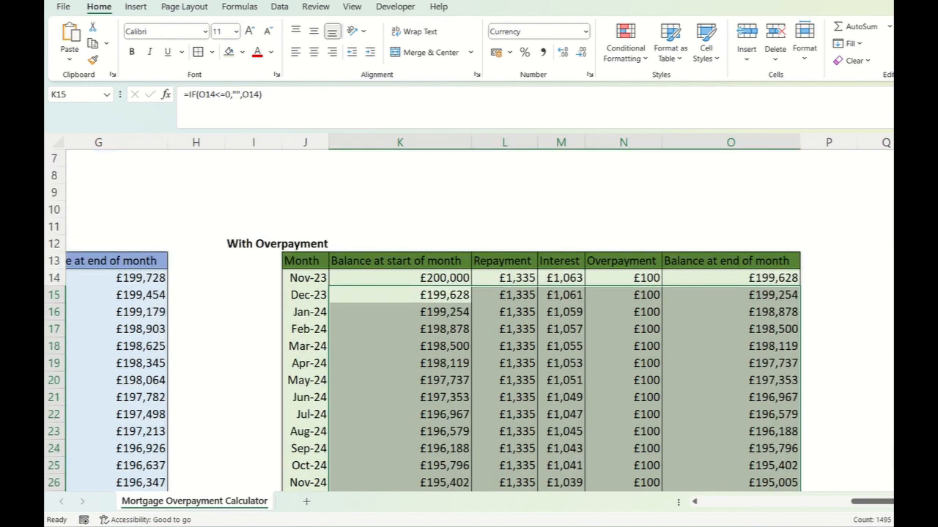
left_click(400, 295)
left_click(504, 296)
key("F2")
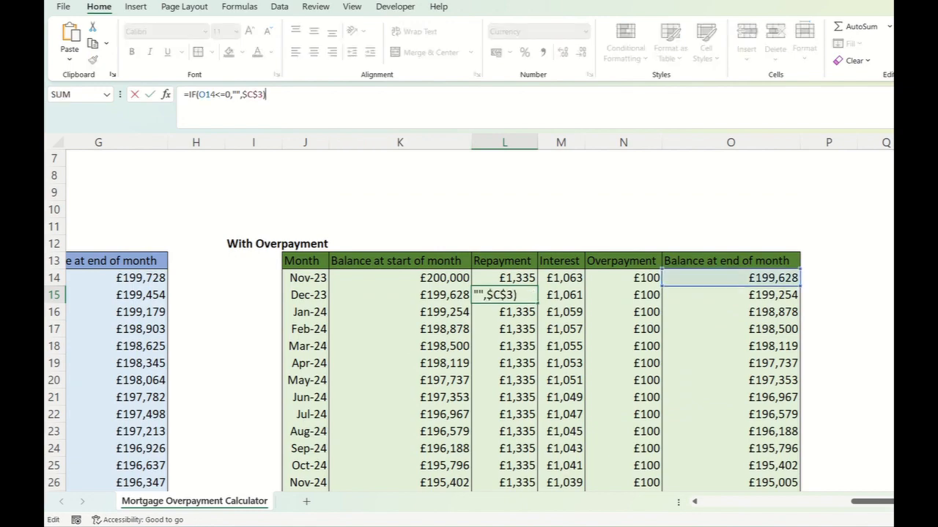
key("Tab")
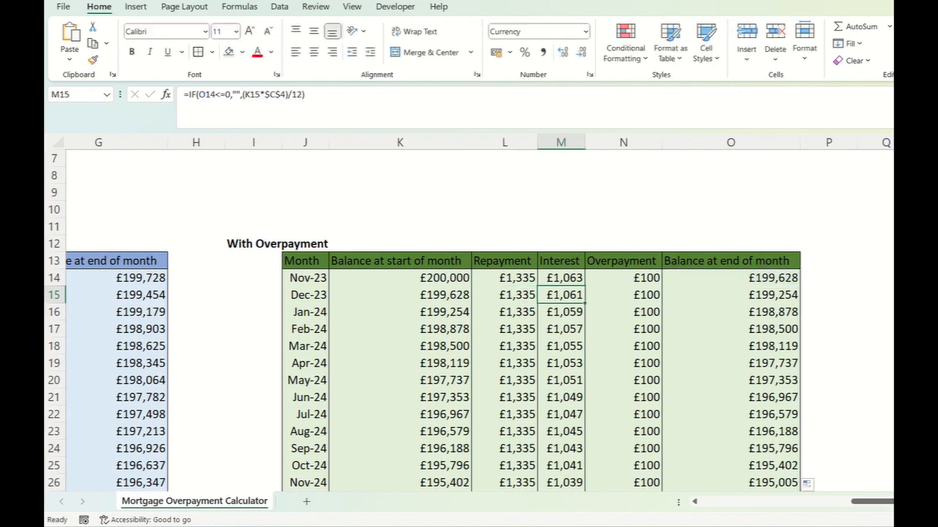
- Inspect the balance and repayment formulas in the Jan-45 to Mar-45 rows of the With Overpayment table
scroll(469, 315, "down", 20)
scroll(468, 315, "down", 20)
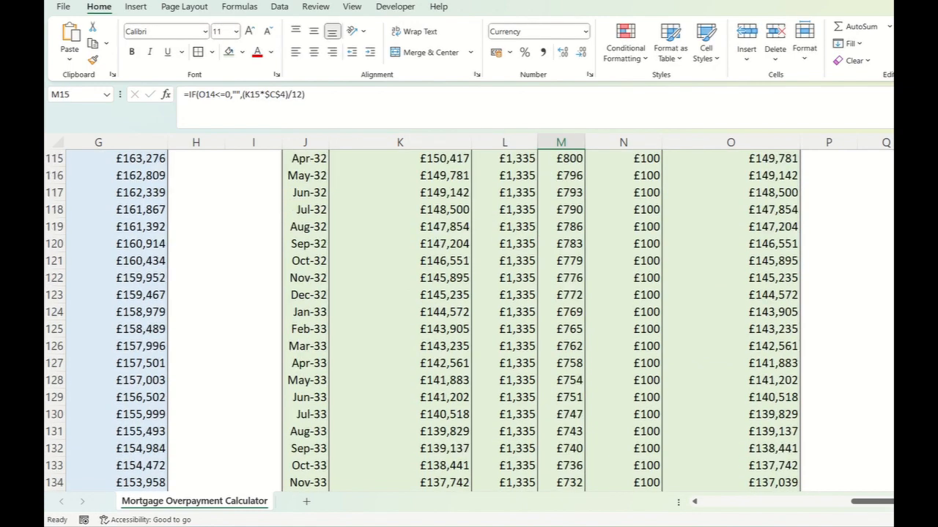
scroll(469, 315, "down", 16)
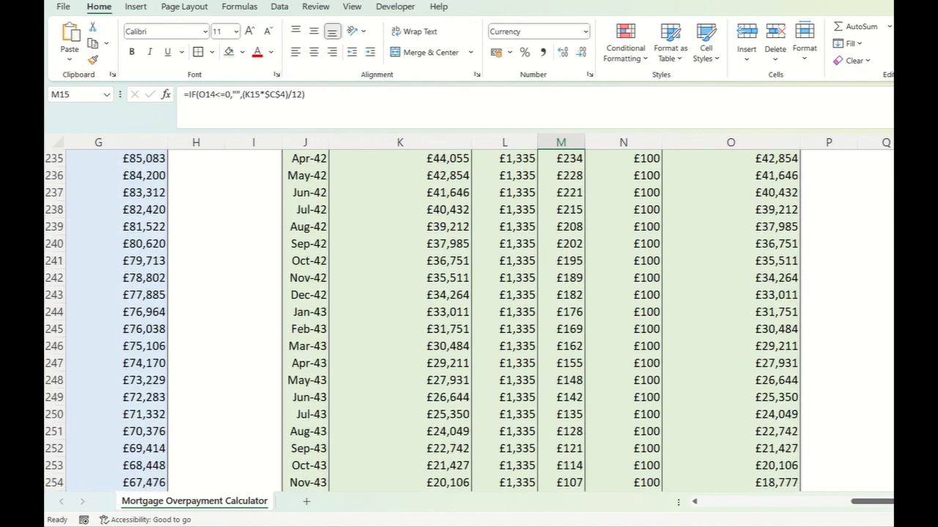
left_click(731, 312)
left_click(400, 329)
left_click(504, 329)
left_click(400, 346)
key("F2")
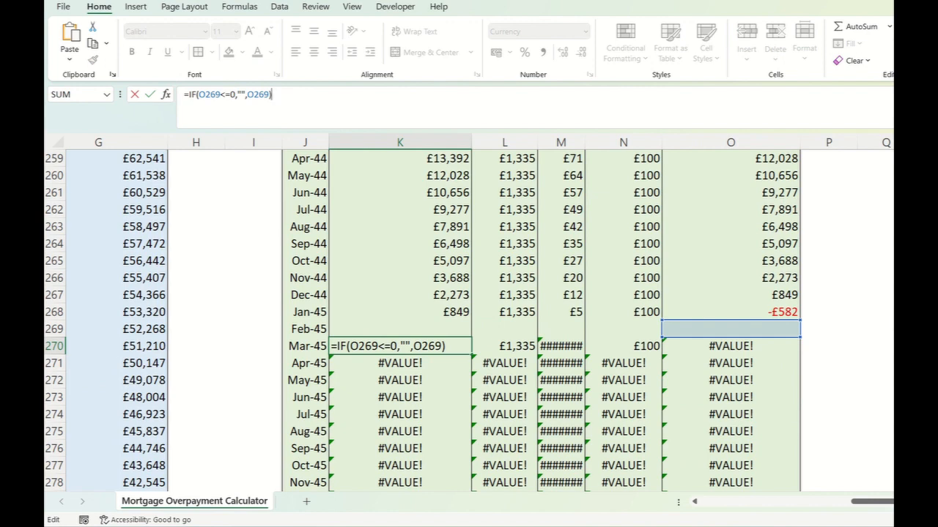
key("Escape")
left_click(504, 346)
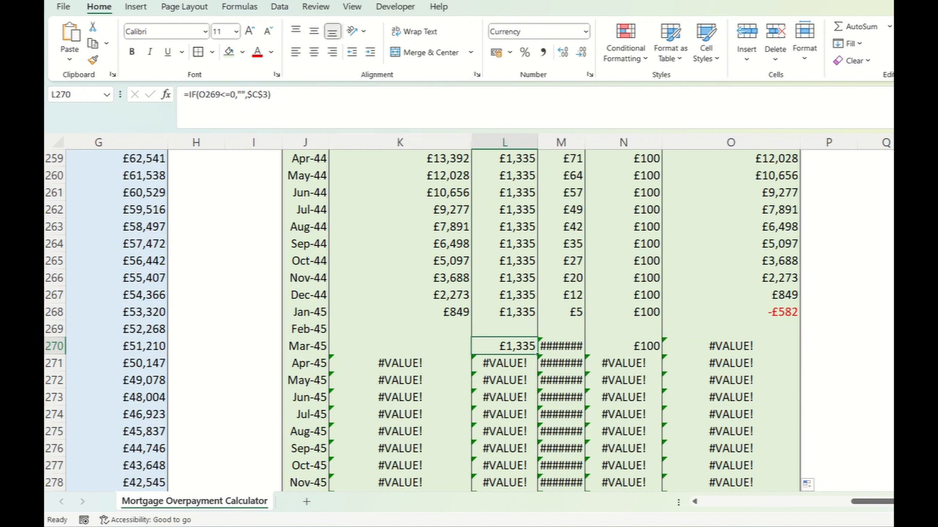
left_click(730, 329)
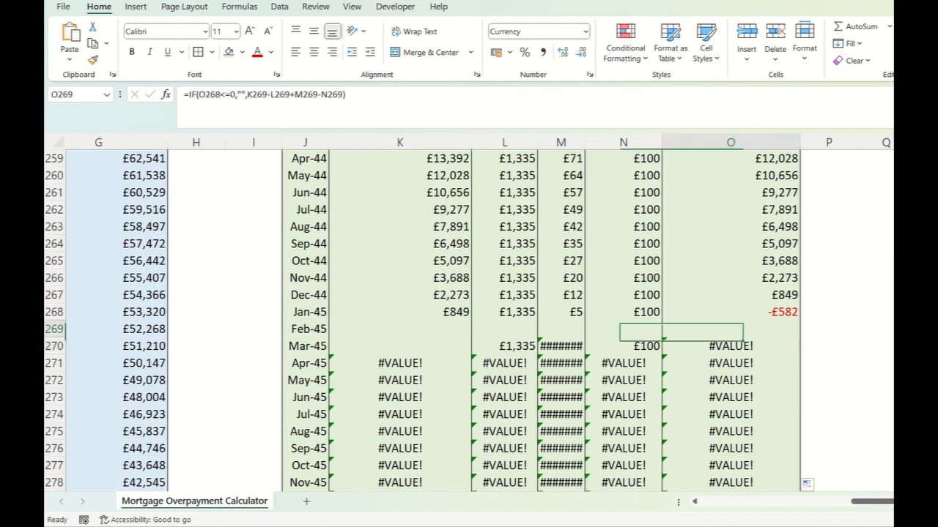
left_click(400, 329)
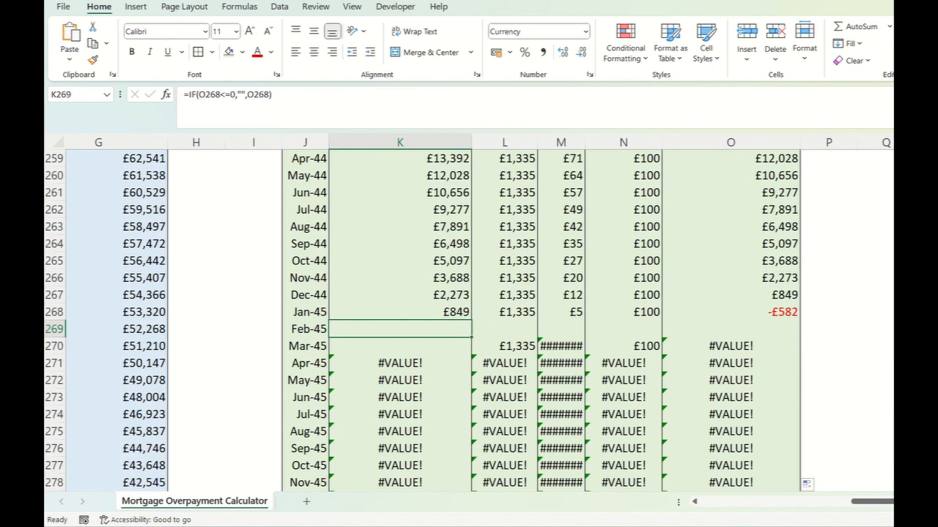
- Replace the empty text in K15's Balance at start of month formula with 0, making it =IF(O14<=0,0,O14)
scroll(469, 320, "up", 20)
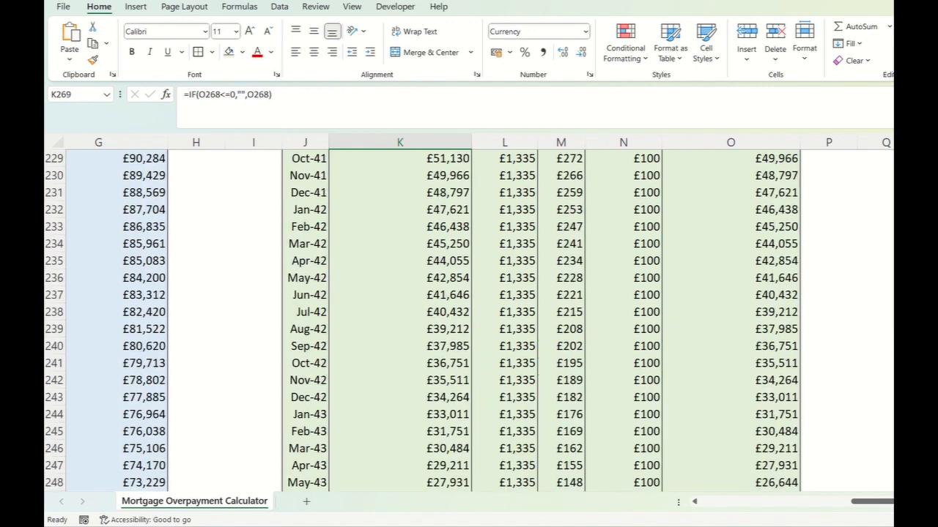
scroll(469, 320, "up", 20)
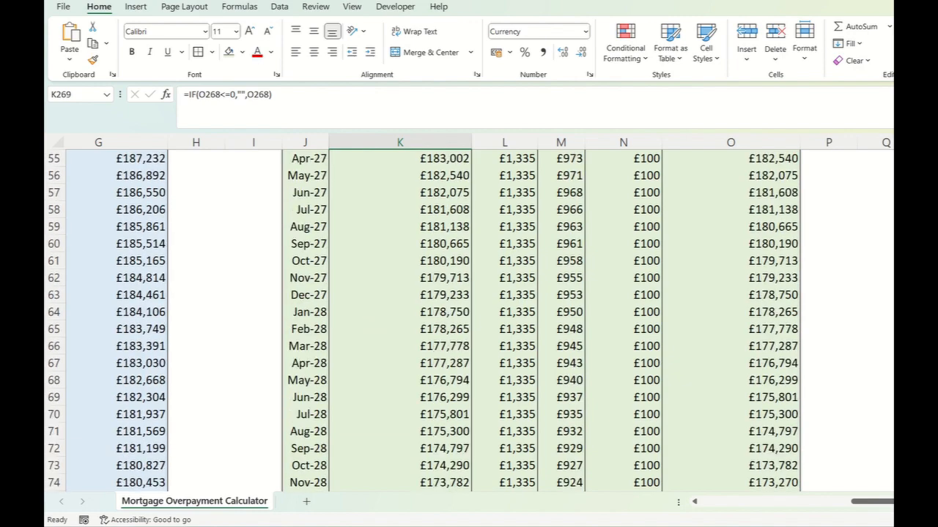
left_click(400, 380)
left_click(400, 397)
left_click(240, 95)
key("BackSpace")
key("BackSpace")
type("0")
key("Return")
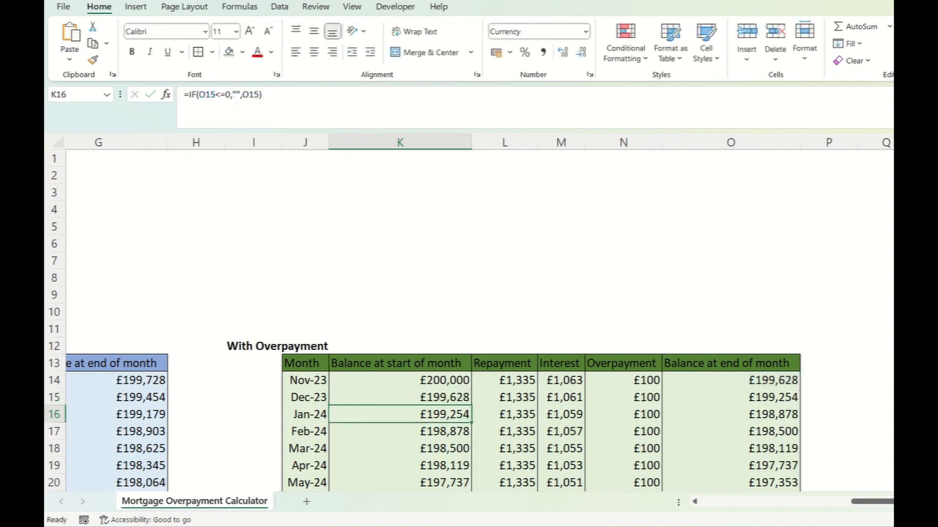
- Replace the empty text in L15's Repayment formula with 0, making it =IF(O14<=0,0,$C$3)
left_click(504, 397)
left_click(240, 95)
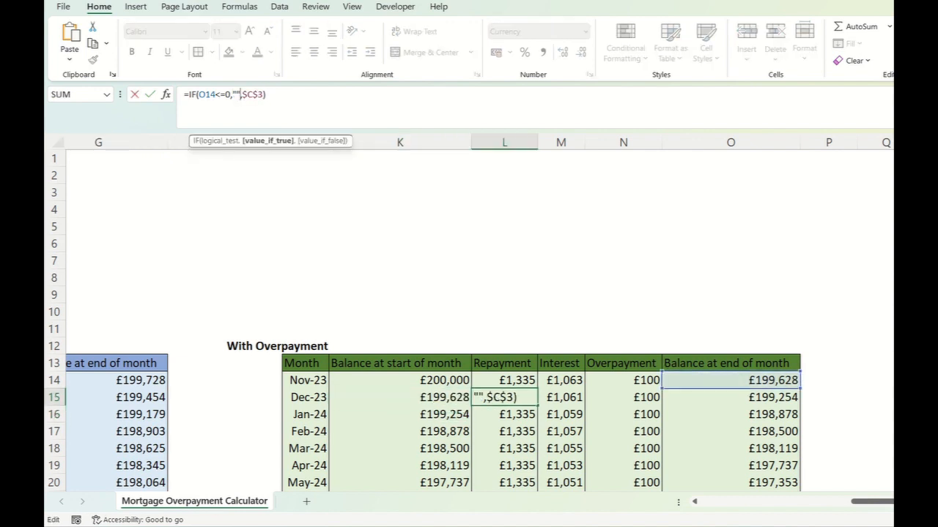
key("BackSpace")
key("BackSpace")
type("0")
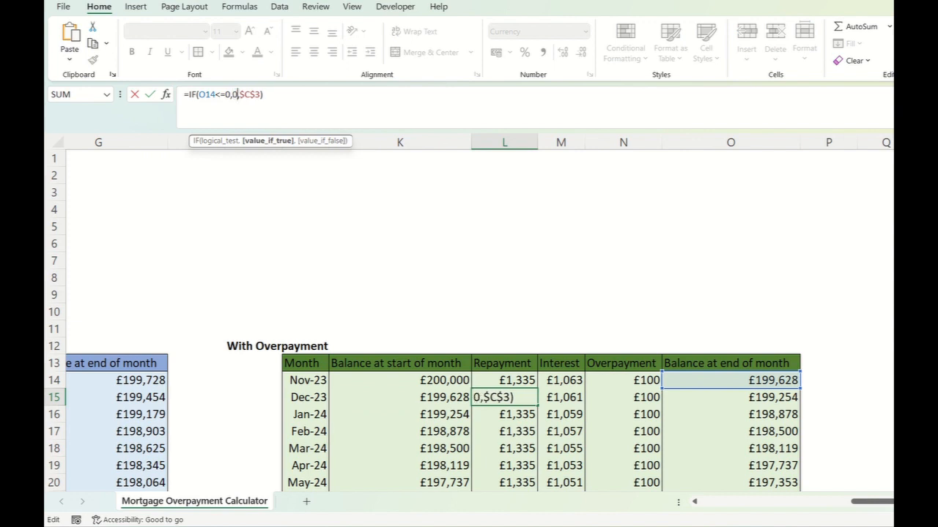
key("Return")
- Replace the empty text in M15's Interest formula with 0, making it =IF(O14<=0,0,(K15*$C$4)/12)
key("Right")
key("Up")
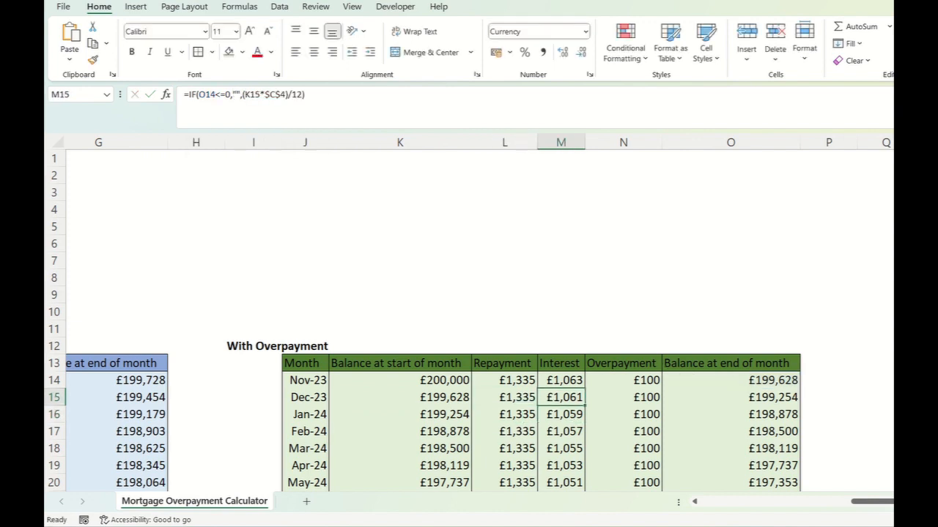
left_click(240, 94)
key("BackSpace")
key("BackSpace")
type("0")
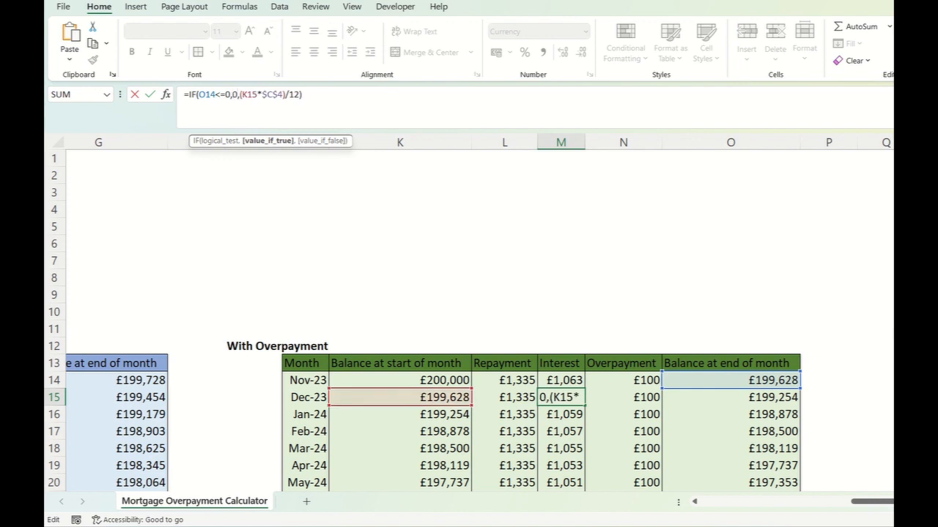
key("Return")
- Replace the empty text in N15's Overpayment formula with 0, making it =IF(O14<=0,0,$C$9)
left_click(624, 398)
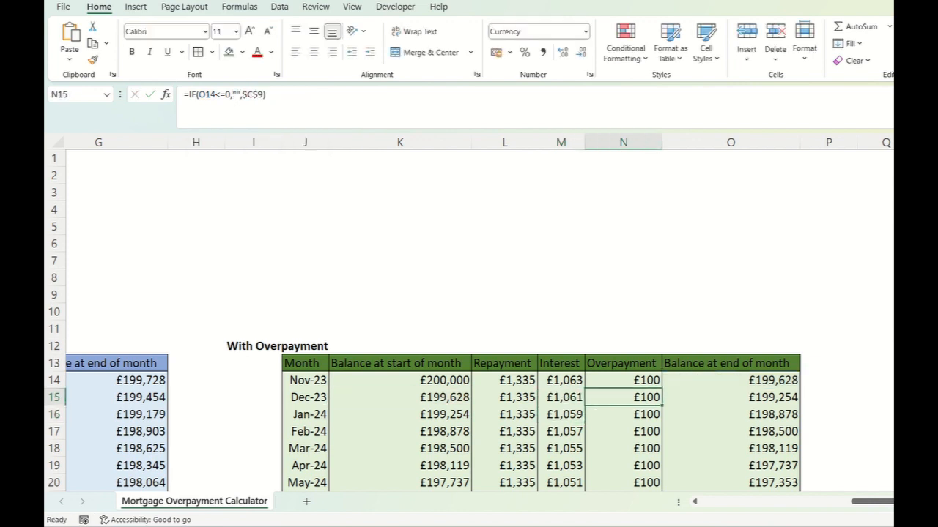
left_click(230, 95)
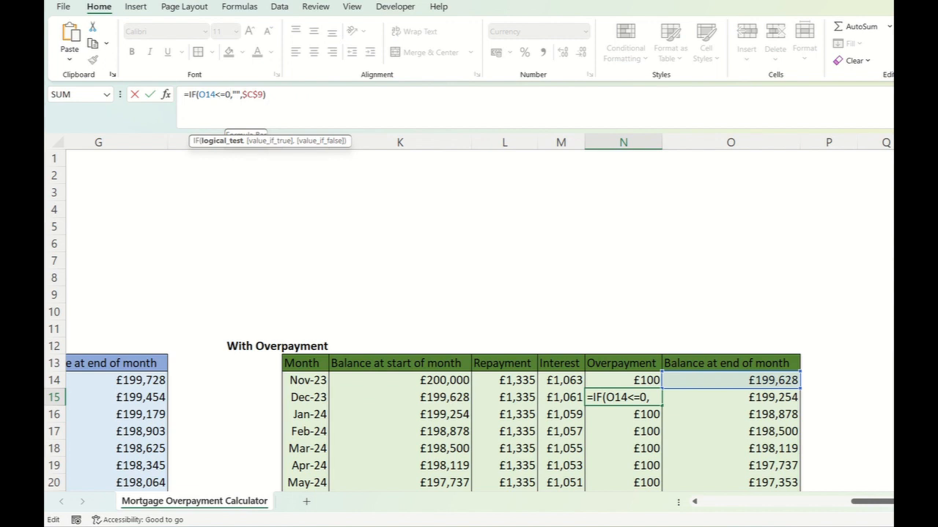
key("Right")
key("Delete")
key("Delete")
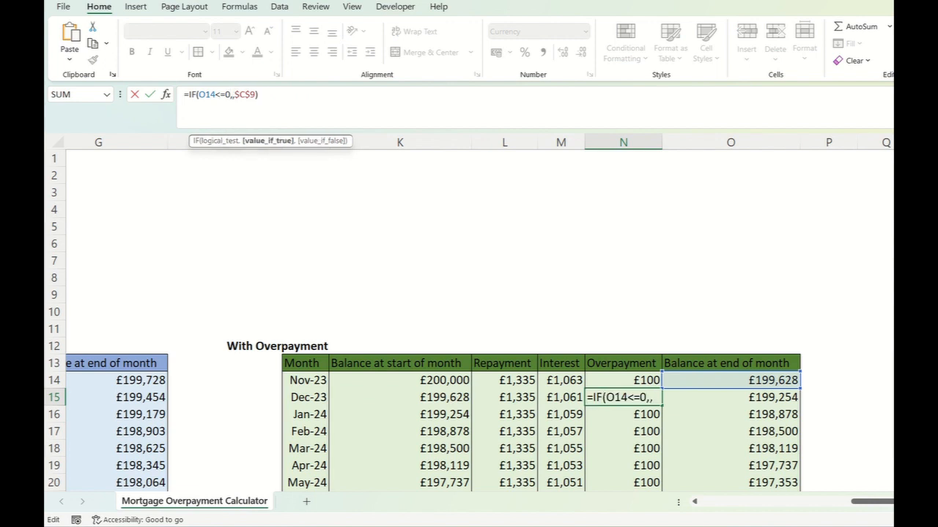
type("0")
key("Return")
- Replace the empty text in O15's Balance at end of month formula with 0, making it =IF(O14<=0,0,K15-L15+M15-N15)
left_click(730, 398)
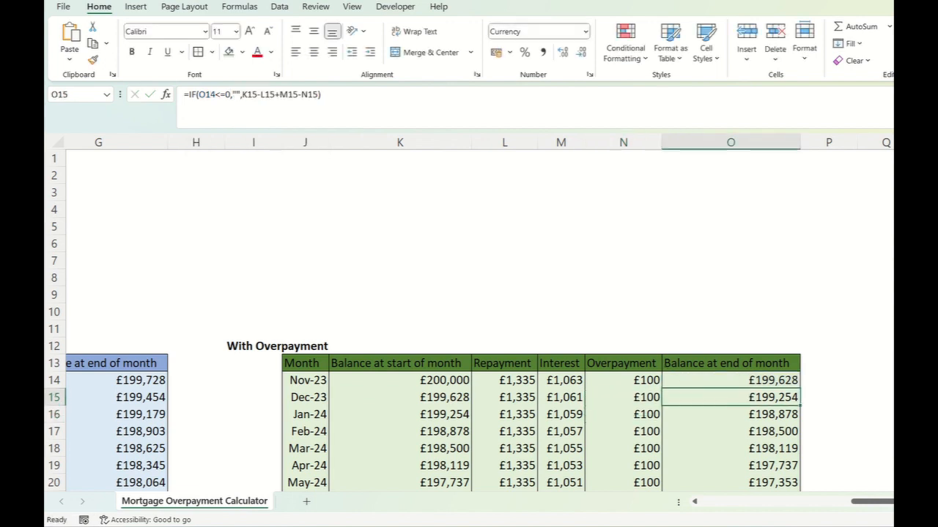
left_click(230, 94)
key("Right")
key("Delete")
key("Delete")
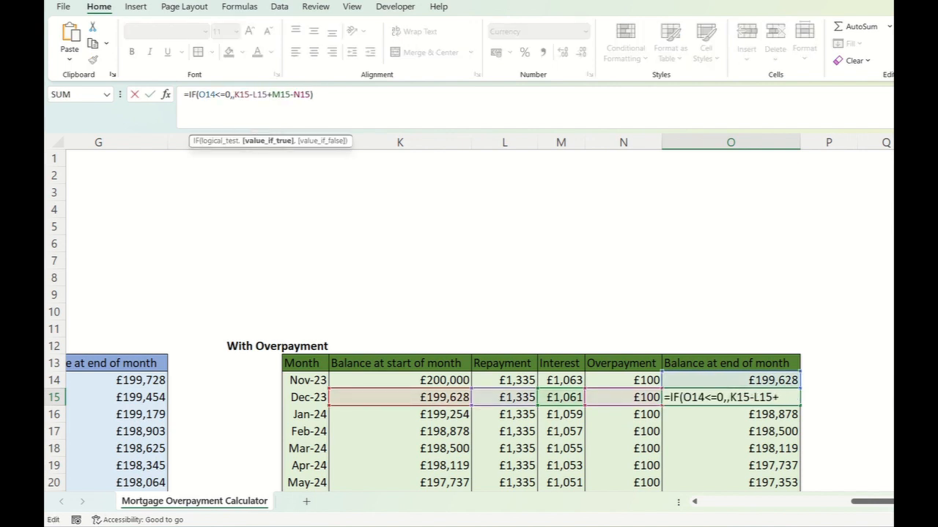
type("0")
key("Return")
- Fill the formulas in K15:O15 down the With Overpayment table through the Oct-48 row
left_click_drag(399, 398, 730, 399)
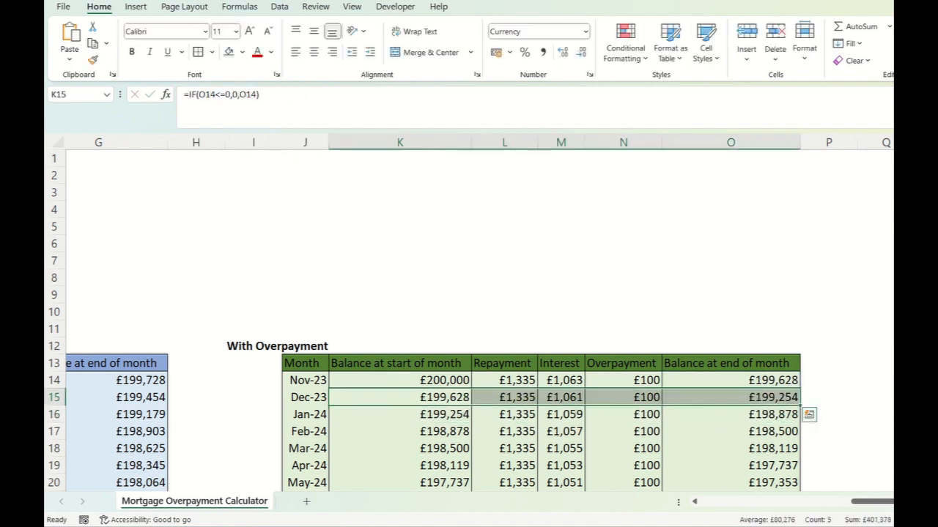
double_click(800, 406)
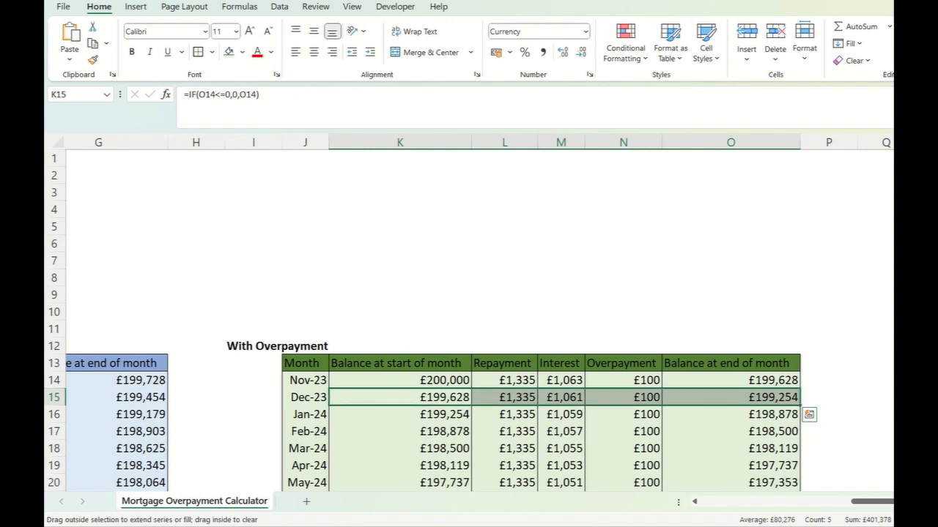
left_click_drag(799, 405, 799, 475)
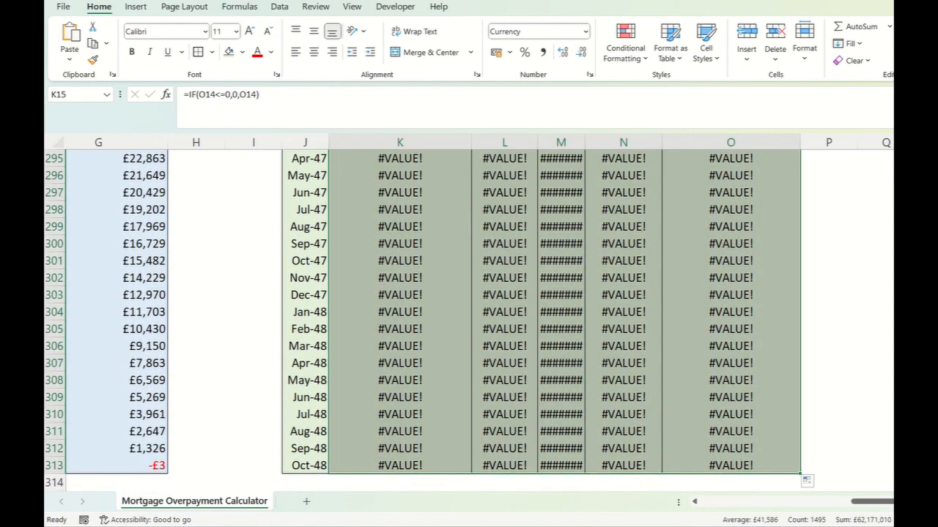
- Examine the refilled With Overpayment rows around the month the mortgage is repaid and inspect the formula behind that month's closing balance
scroll(469, 315, "up", 13)
scroll(469, 315, "down", 1)
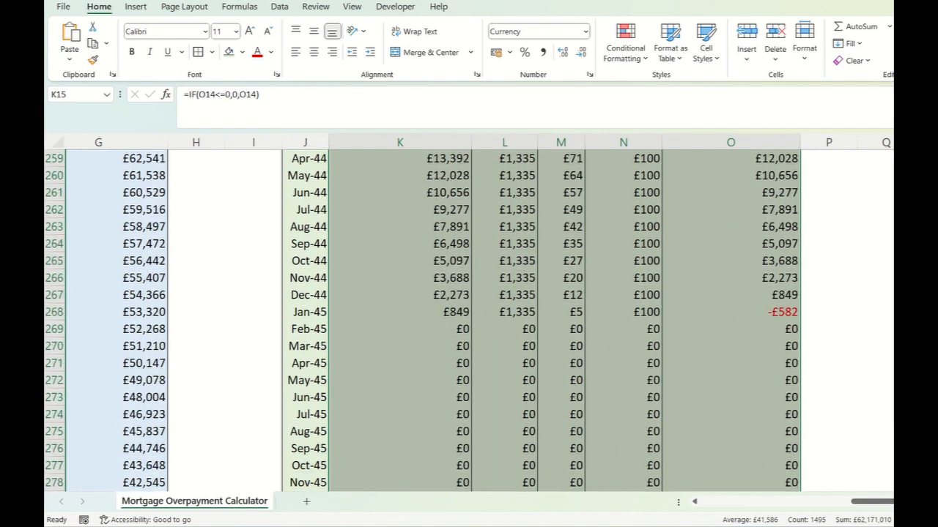
left_click(731, 295)
left_click(730, 313)
scroll(731, 312, "up", 2)
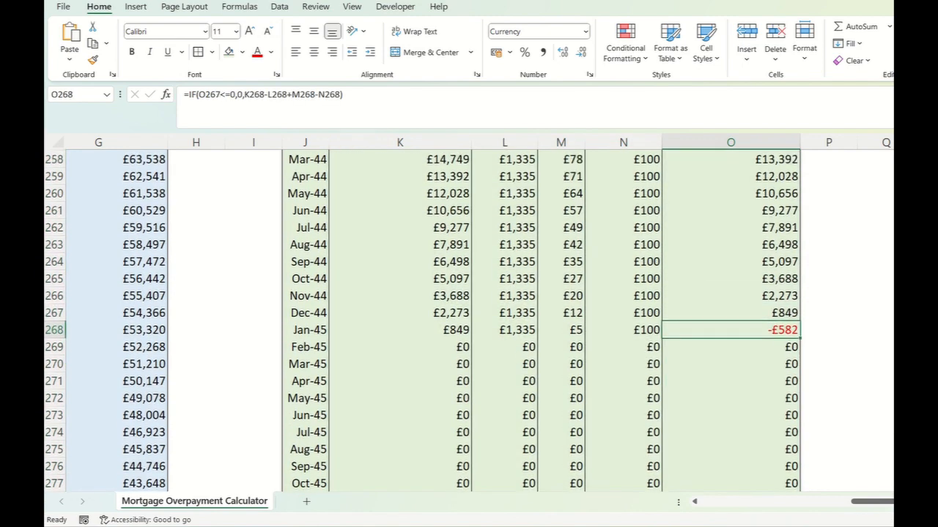
scroll(423, 319, "up", 20)
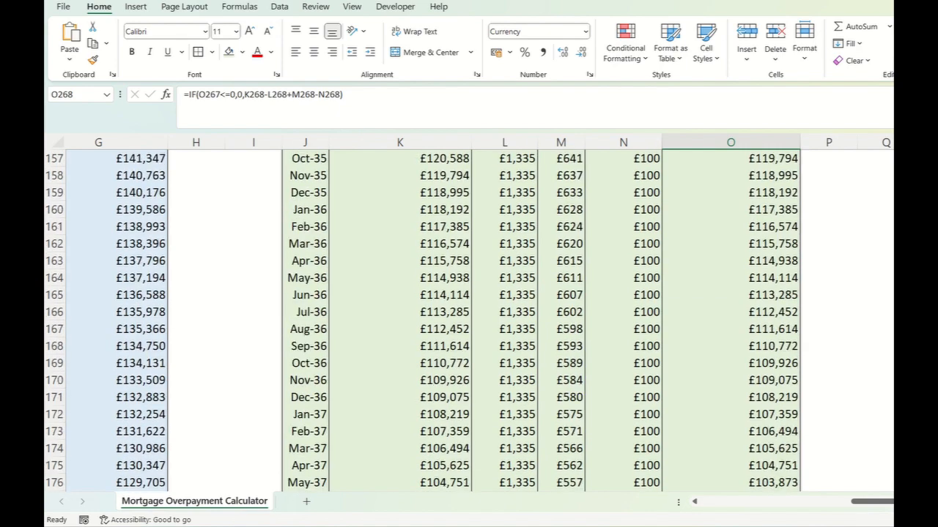
scroll(424, 319, "up", 20)
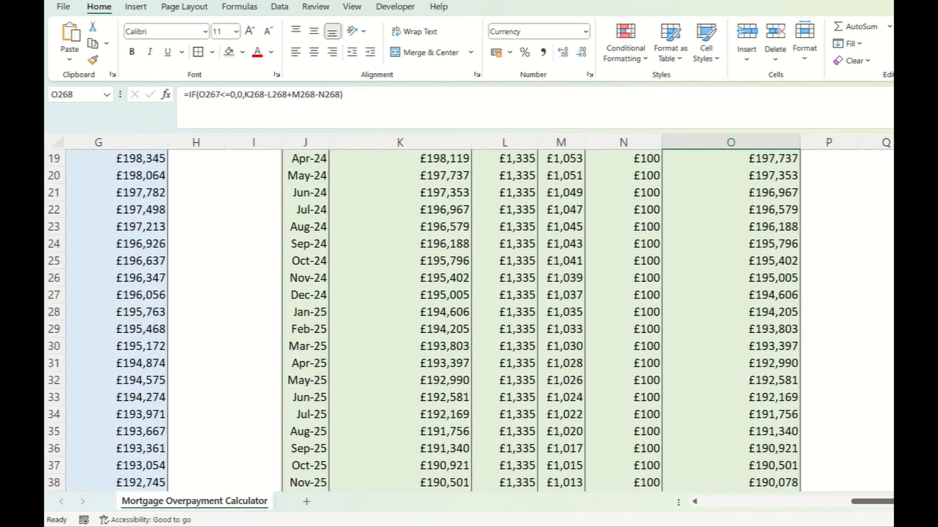
scroll(424, 319, "up", 6)
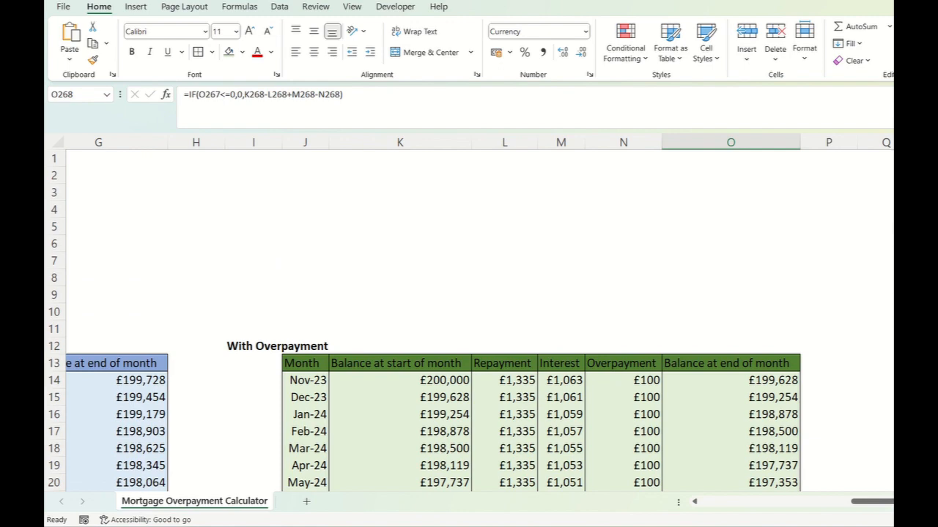
scroll(423, 319, "down", 17)
scroll(423, 320, "up", 17)
- Review the inputs block and follow the With Overpayment balances from the first month to the repayment date
scroll(730, 294, "left", 6)
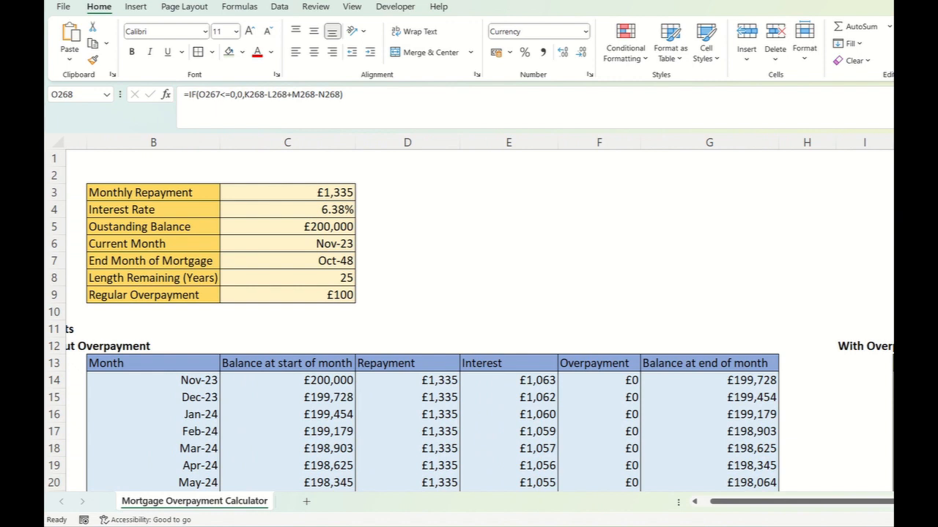
mouse_move(740, 501)
left_mouse_down()
mouse_move(730, 502)
mouse_move(742, 502)
left_mouse_up()
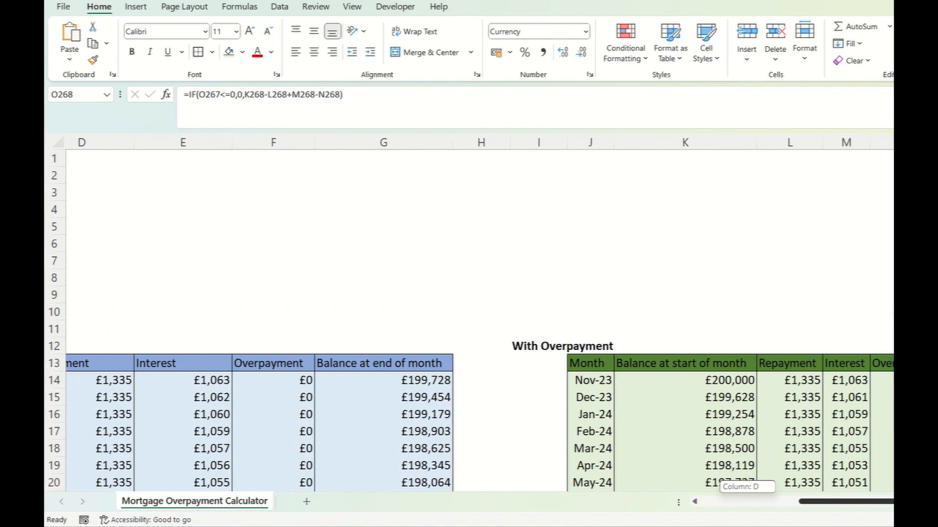
scroll(480, 323, "right", 5)
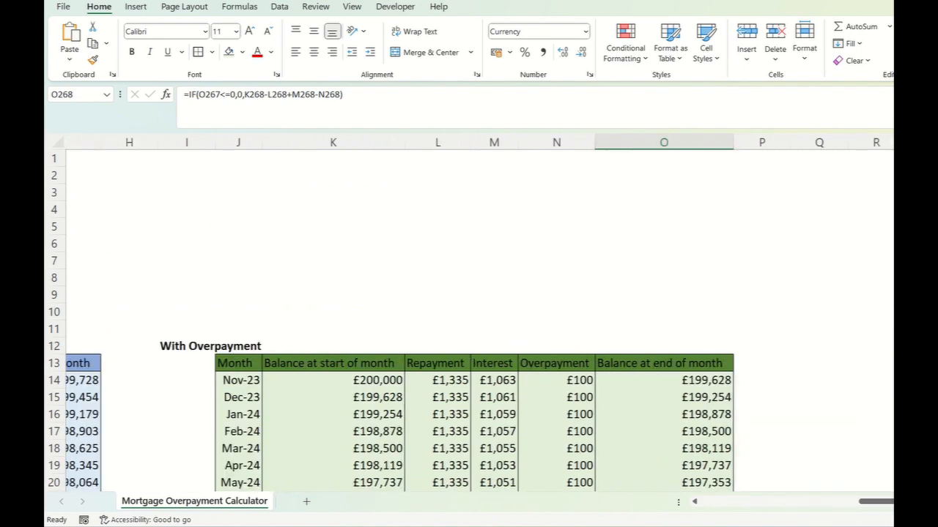
scroll(479, 322, "down", 13)
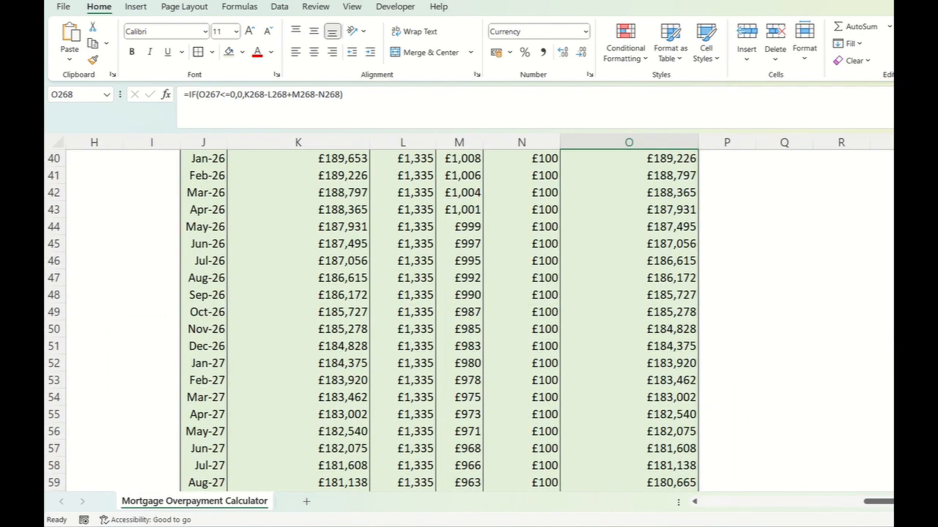
scroll(480, 323, "down", 20)
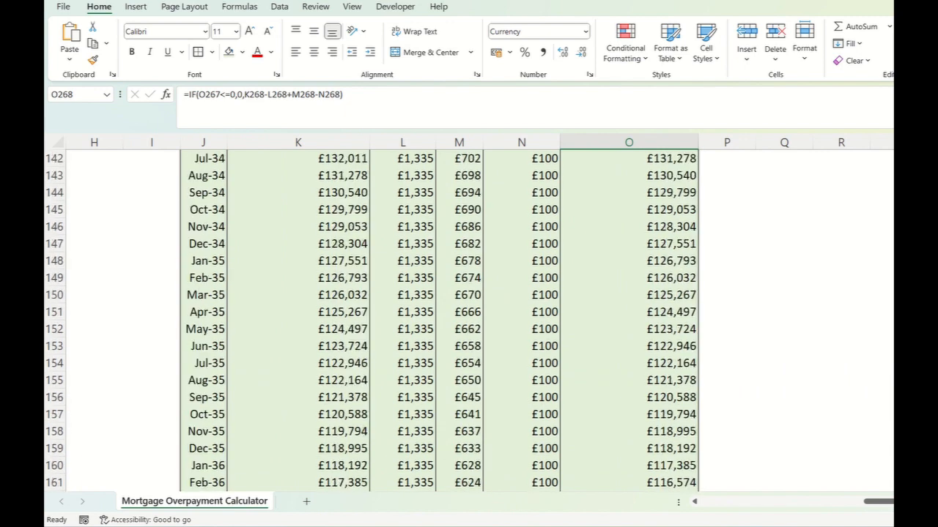
scroll(480, 322, "down", 20)
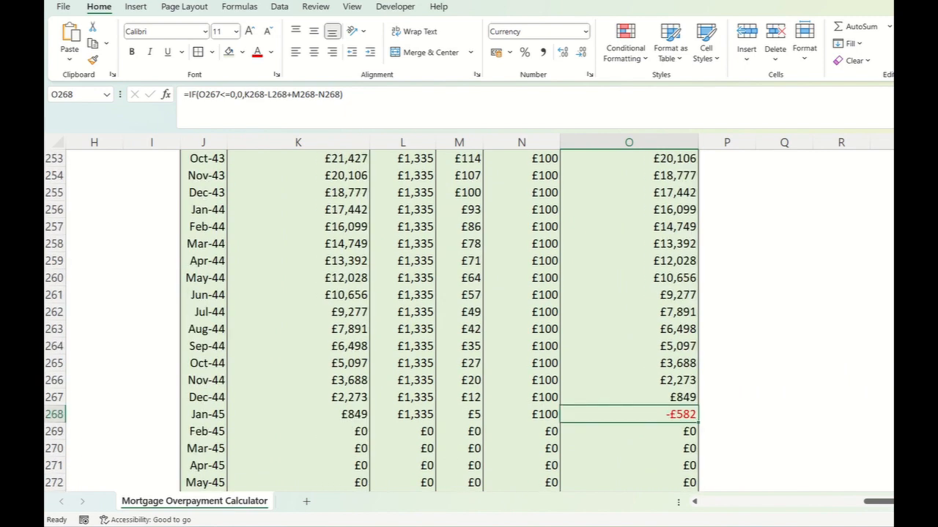
scroll(479, 322, "down", 1)
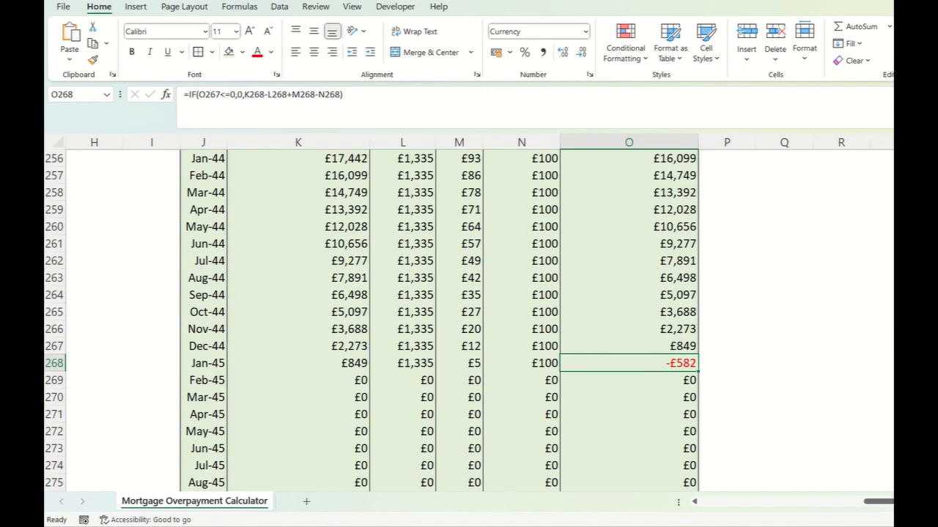
scroll(737, 383, "up", 20)
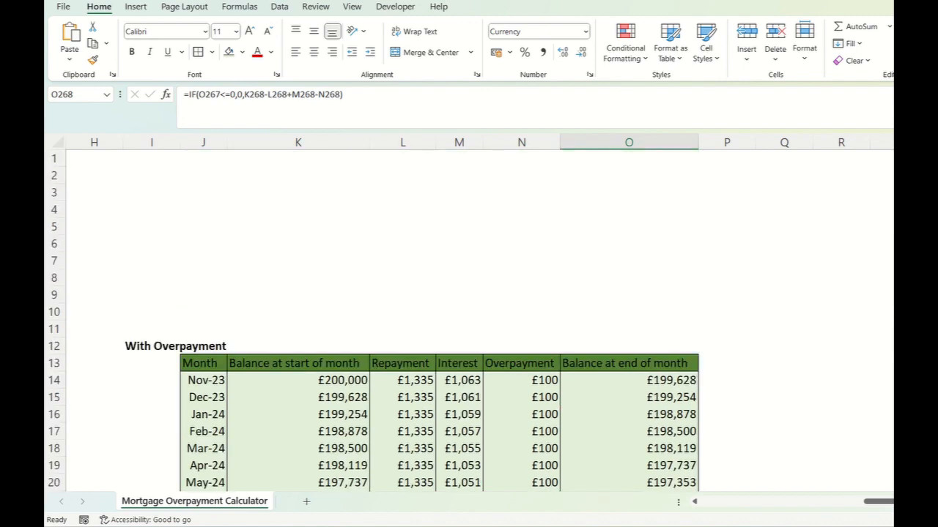
scroll(424, 234, "left", 2)
scroll(425, 235, "left", 5)
left_click(545, 210)
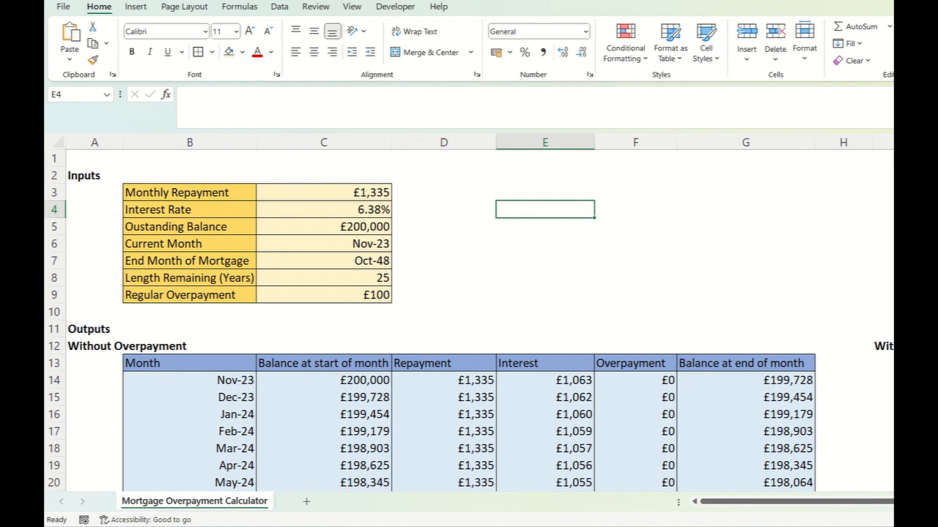
type("With Overpaym")
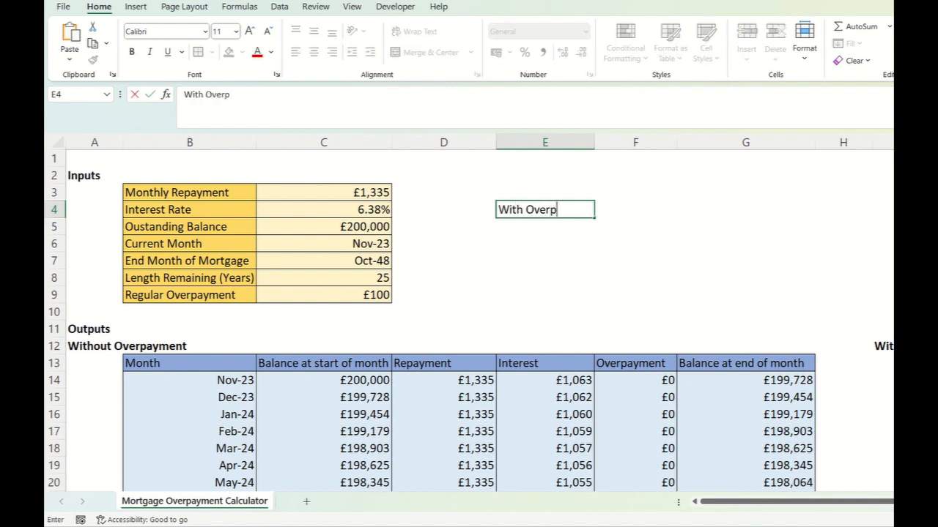
key("BackSpace")
key("BackSpace")
key("BackSpace")
key("BackSpace")
key("BackSpace")
key("BackSpace")
key("BackSpace")
key("BackSpace")
key("BackSpace")
key("Escape")
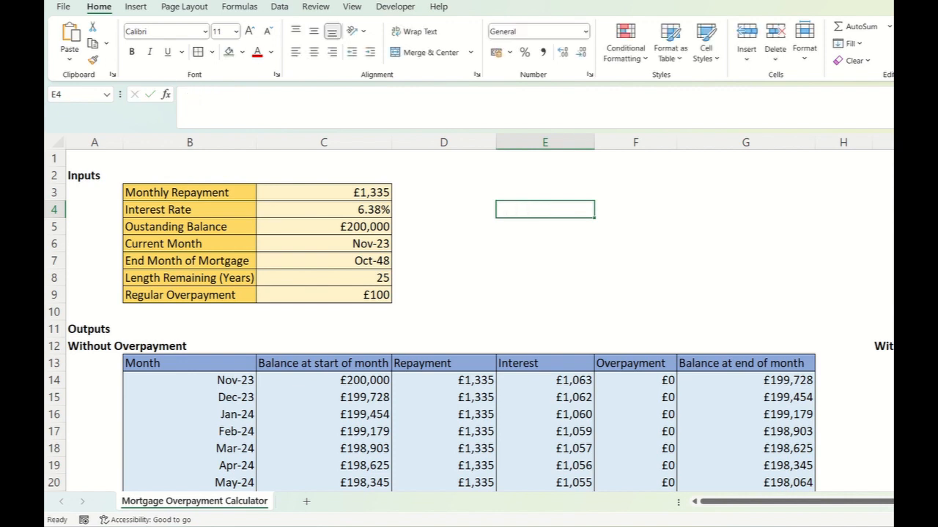
- Add the bold heading "Summary Statistics" in E2
key("Up")
key("Up")
key("ctrl+b")
type("Su")
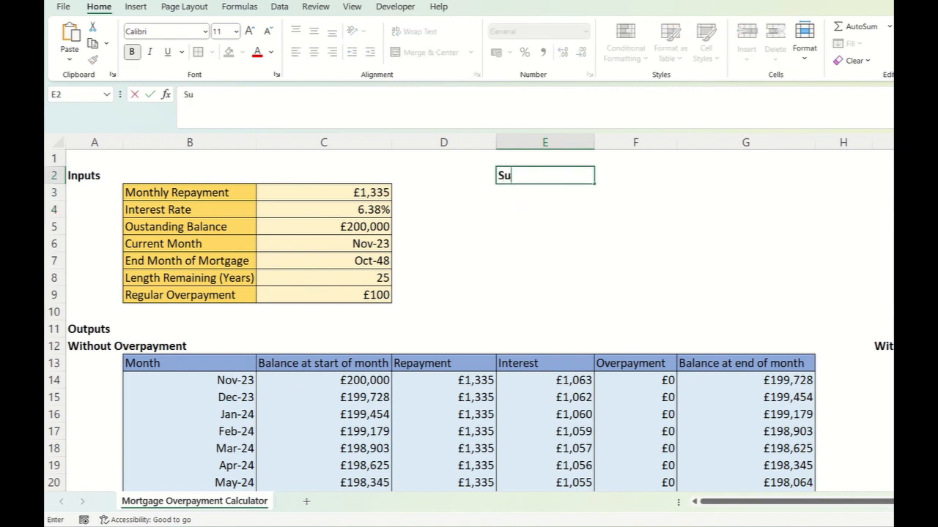
type("mmary Statistici")
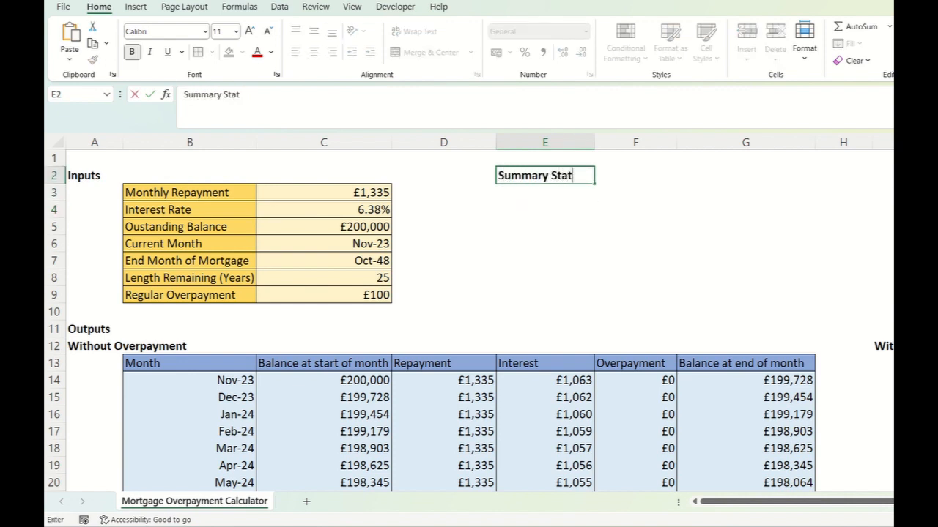
key("Return")
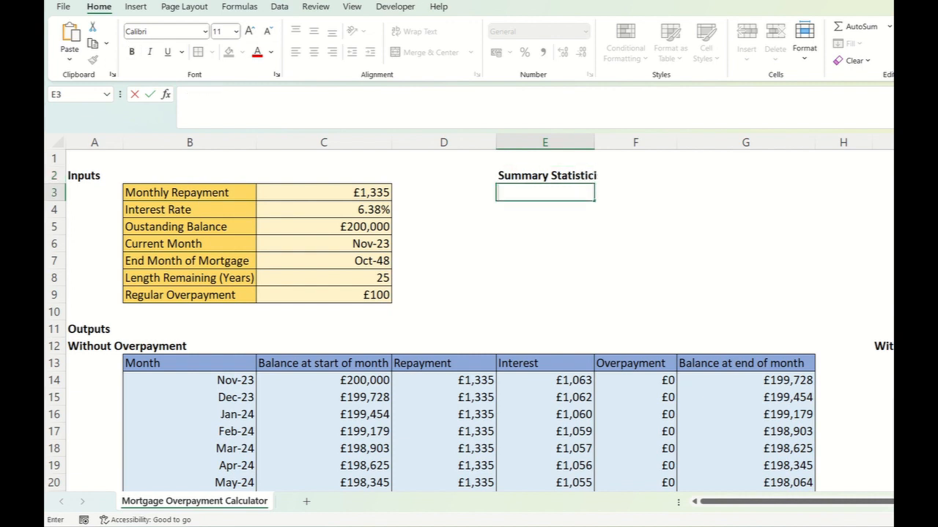
key("Up")
key("F2")
key("BackSpace")
key("BackSpace")
key("BackSpace")
key("BackSpace")
type("tics")
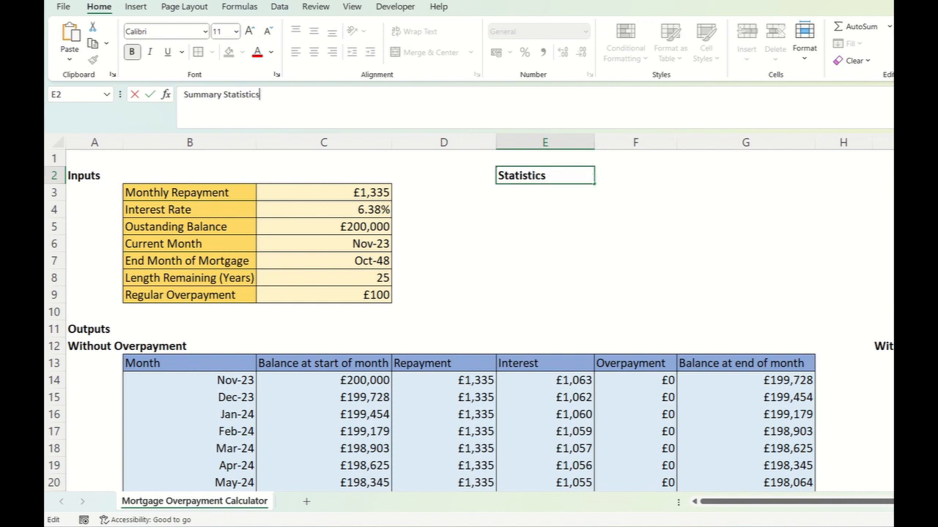
key("ctrl+Return")
key("Down")
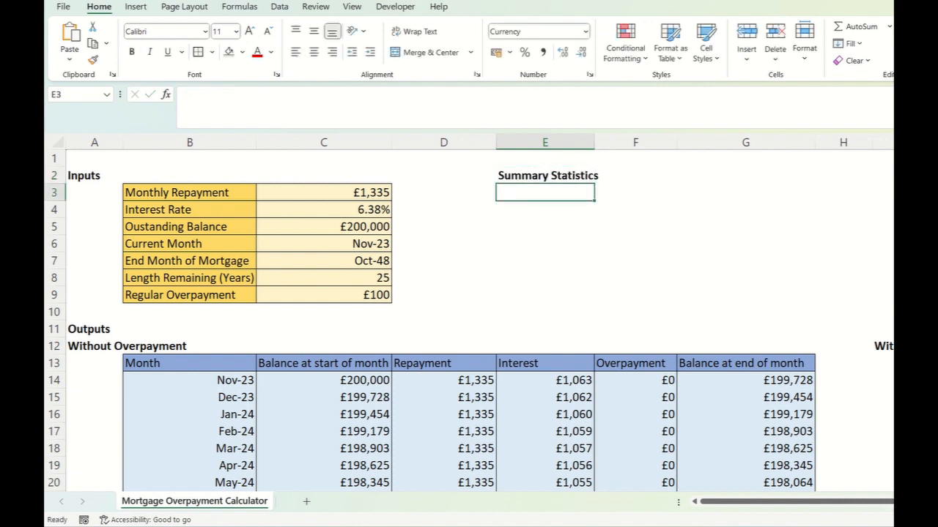
type("W")
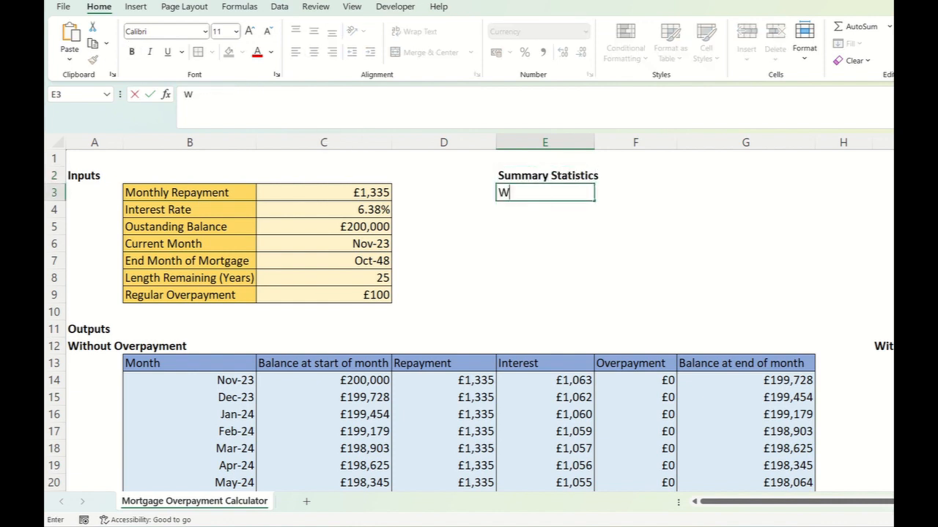
type("ith Overpayment")
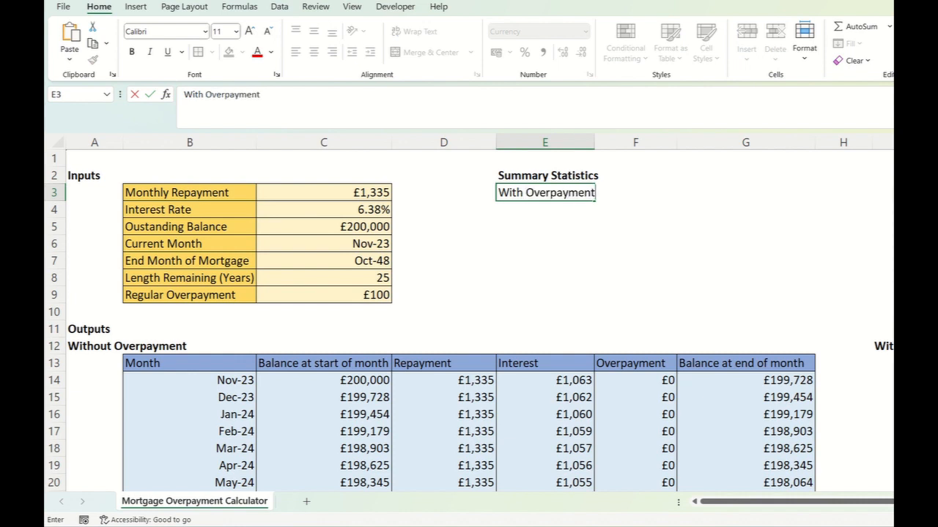
key("Escape")
- Enter "Interest" as the first row label of the summary in E4
key("Down")
type("Interest")
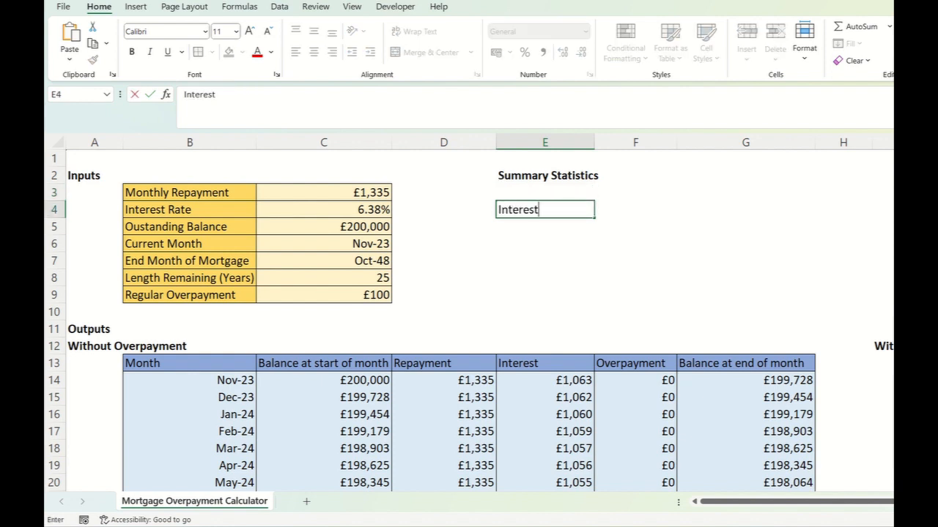
key("Tab")
- Enter the summary column headers "Without Overpaying" in F3 and "With Overpaying" in G3, widening column F to fit
key("Up")
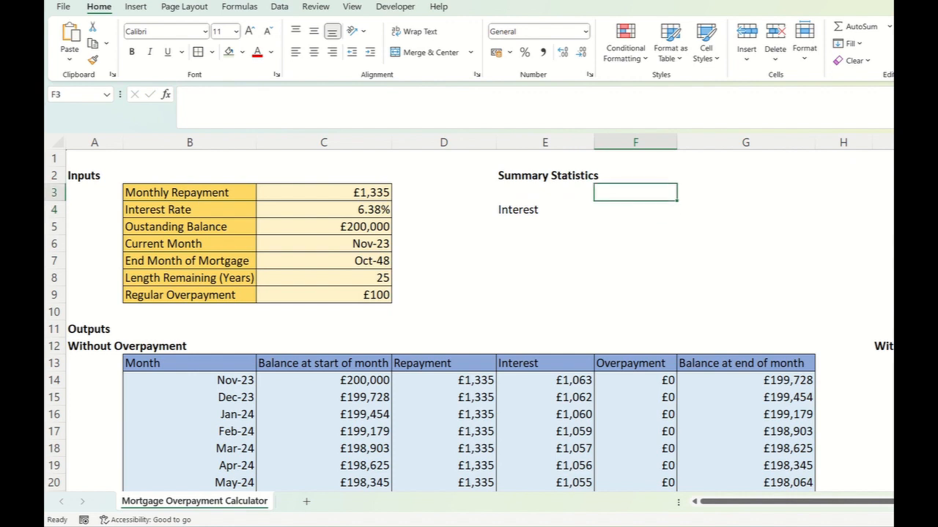
type("O")
key("BackSpace")
type("With ov")
key("BackSpace")
key("BackSpace")
key("BackSpace")
type("out Overpaying")
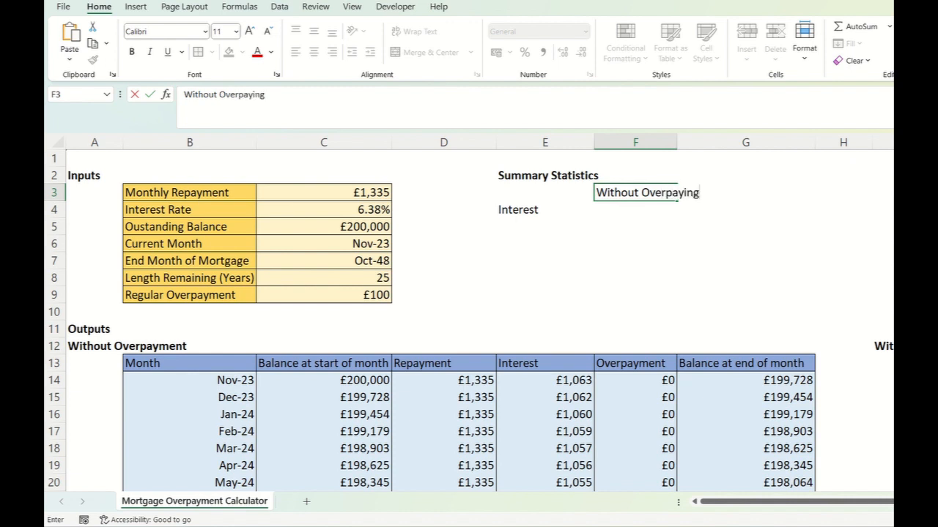
key("Tab")
type("With Ov")
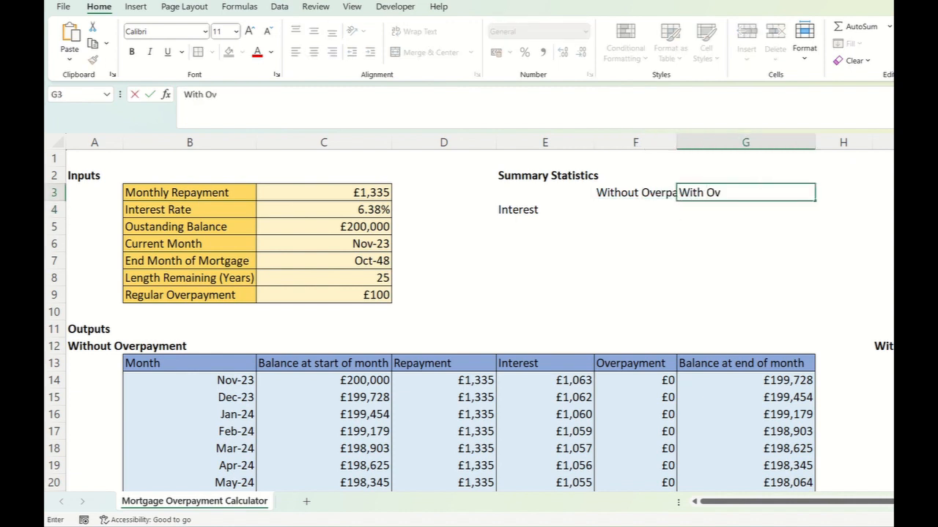
type("erpaying")
key("Return")
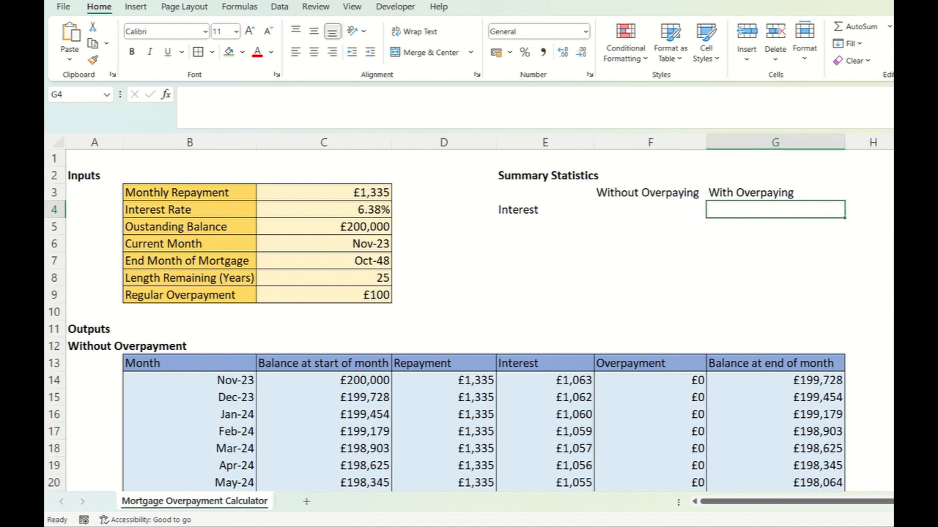
- Enter "Difference" as the third summary column header in H3
left_click(869, 193)
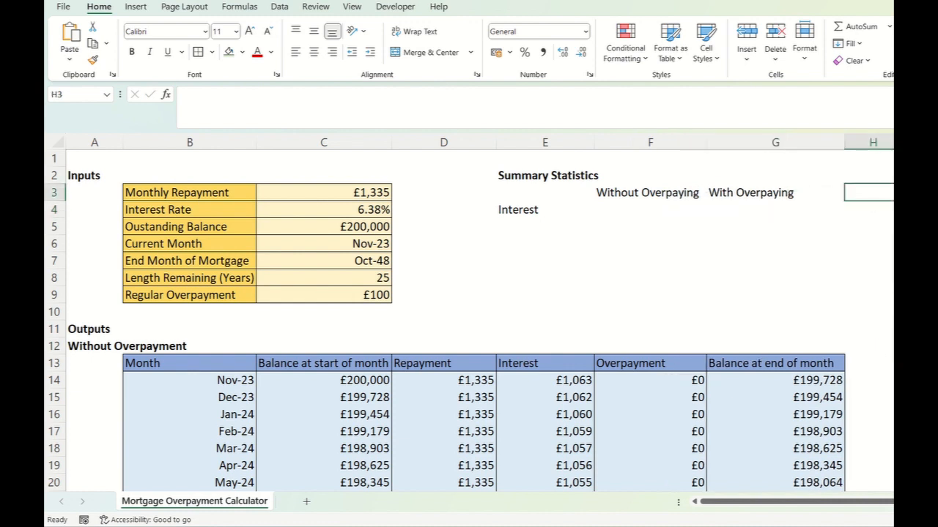
type("Difference")
key("Return")
- Enter "End Date" as the second summary row label in E5
key("Left")
key("Left")
key("Left")
key("Down")
type("End Date")
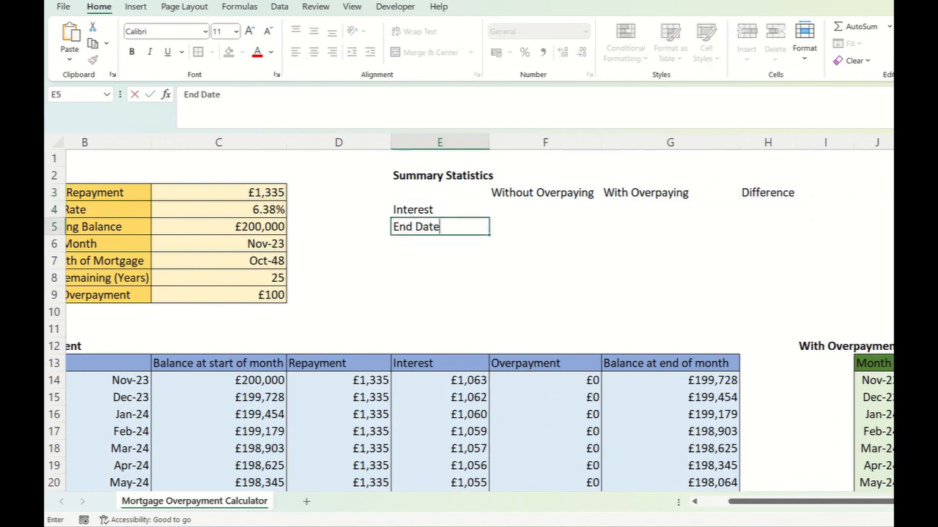
key("Return")
key("Up")
key("Right")
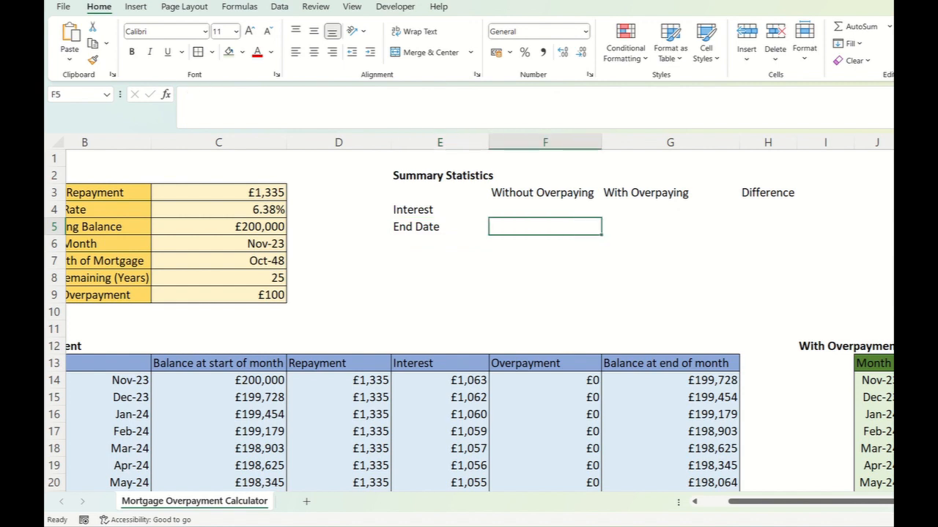
key("Right")
key("Right")
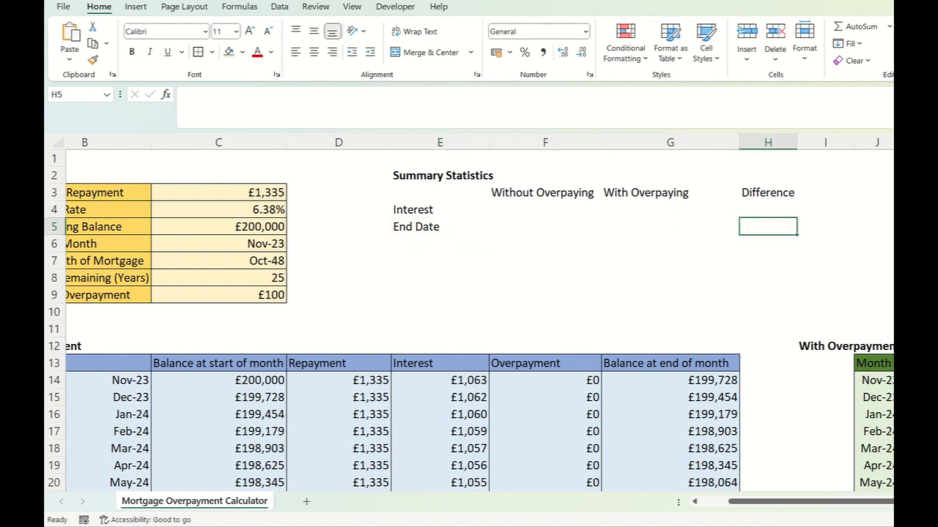
- Total the interest without overpaying in F4 with the formula =SUM(E14:E313)
key("Left")
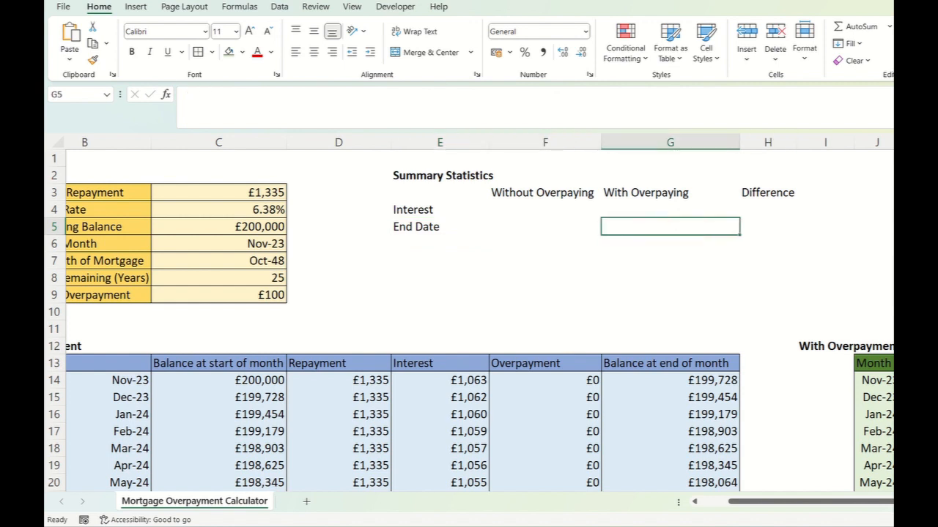
key("Left")
key("Up")
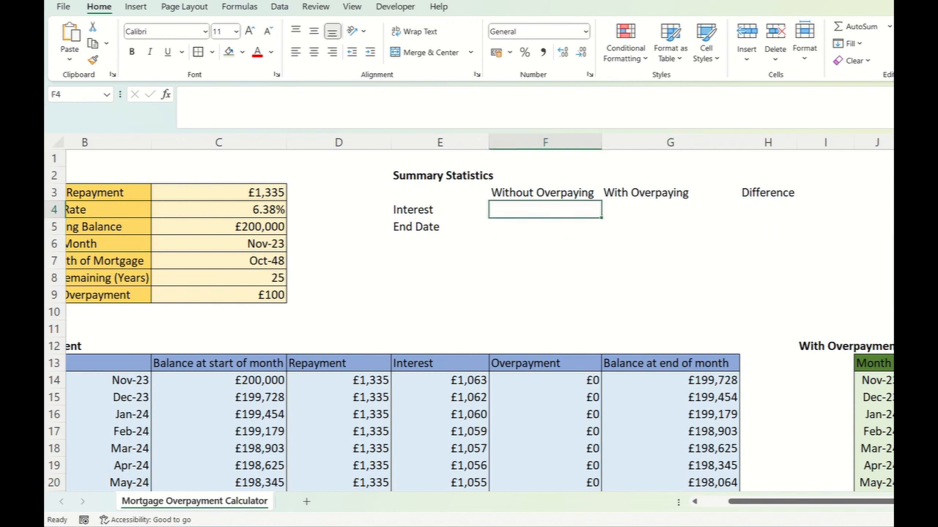
type("=sum(")
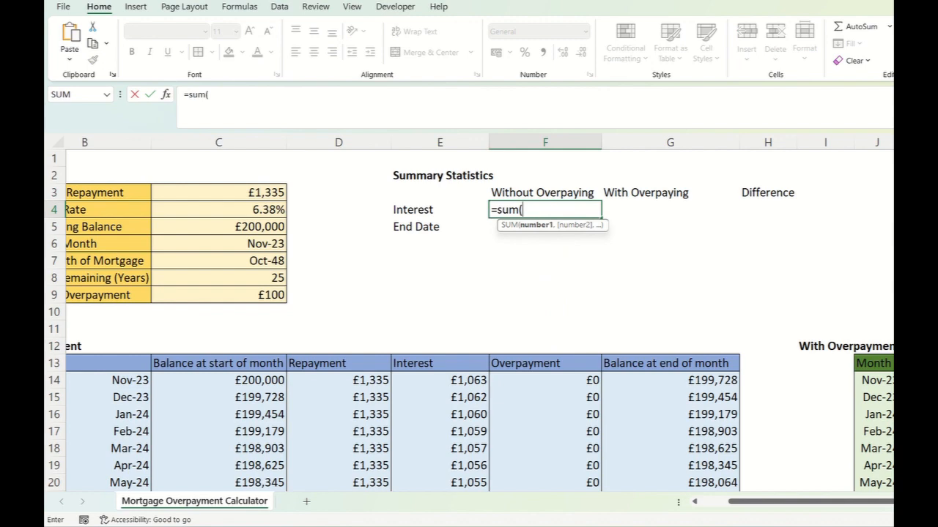
left_click(440, 380)
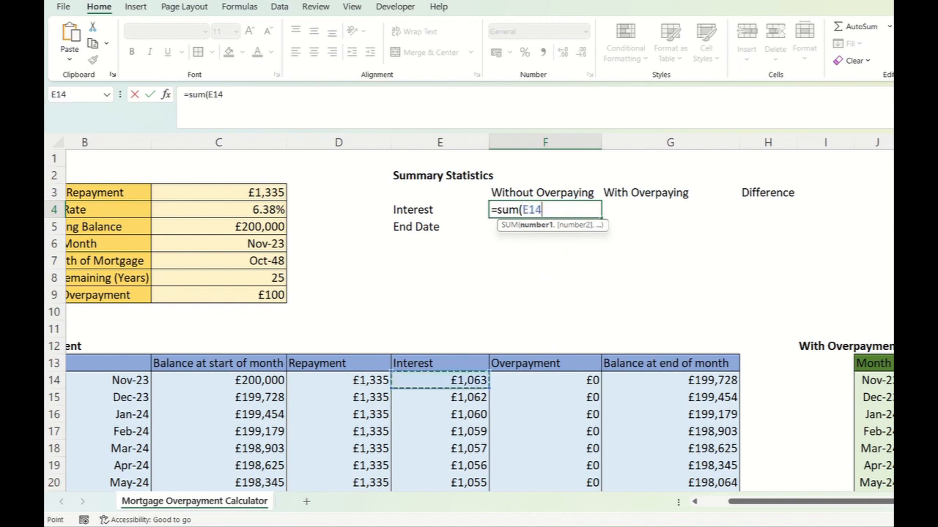
key("ctrl+shift+Down")
type(")")
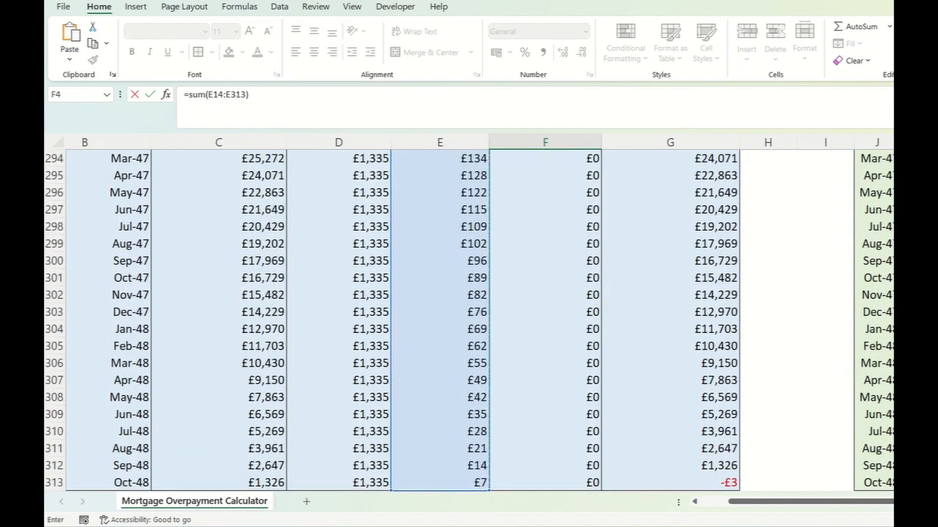
key("Return")
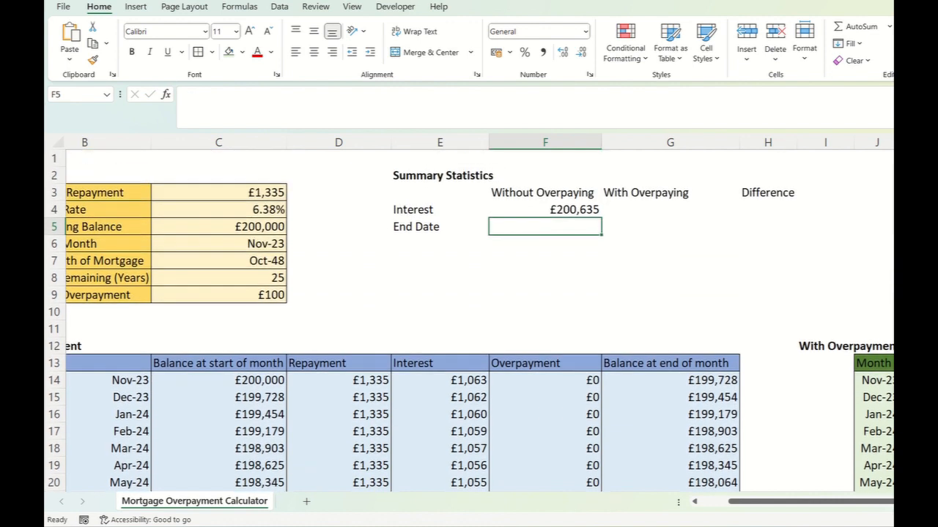
left_click(545, 209)
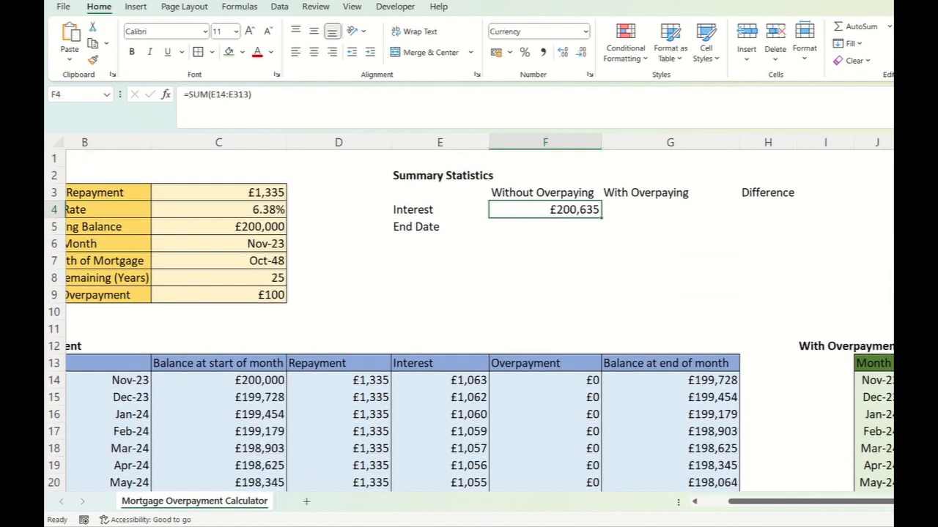
key("F2")
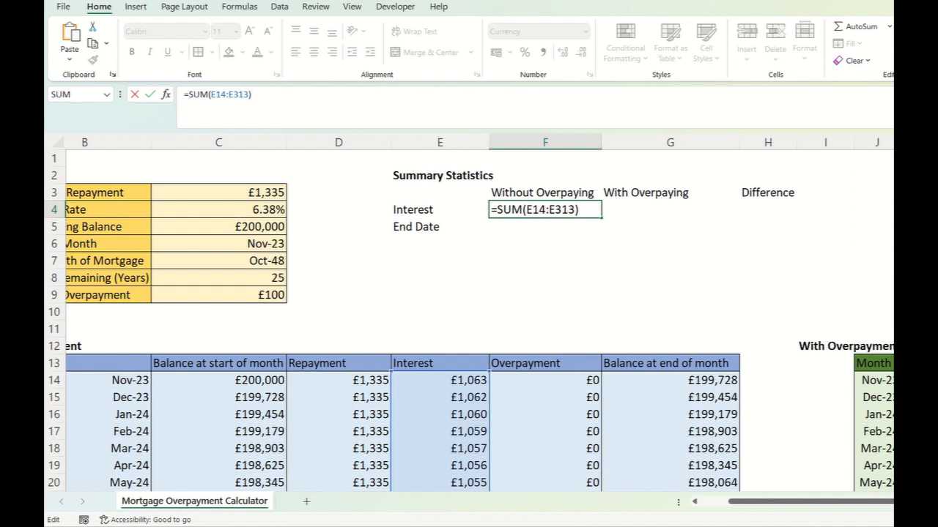
key("Escape")
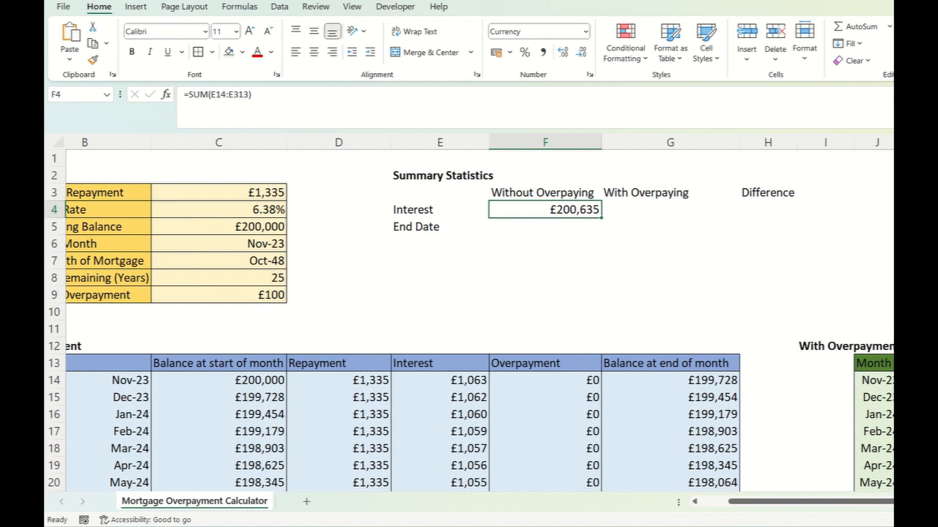
- Total the interest with overpaying in G4 by summing the With Overpayment schedule's interest in M14:M313
left_click(671, 209)
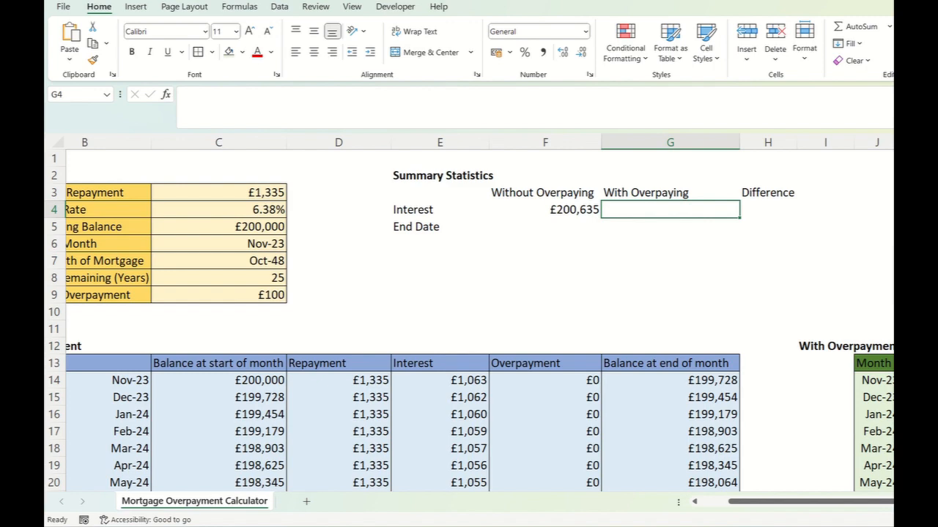
type("=sum(")
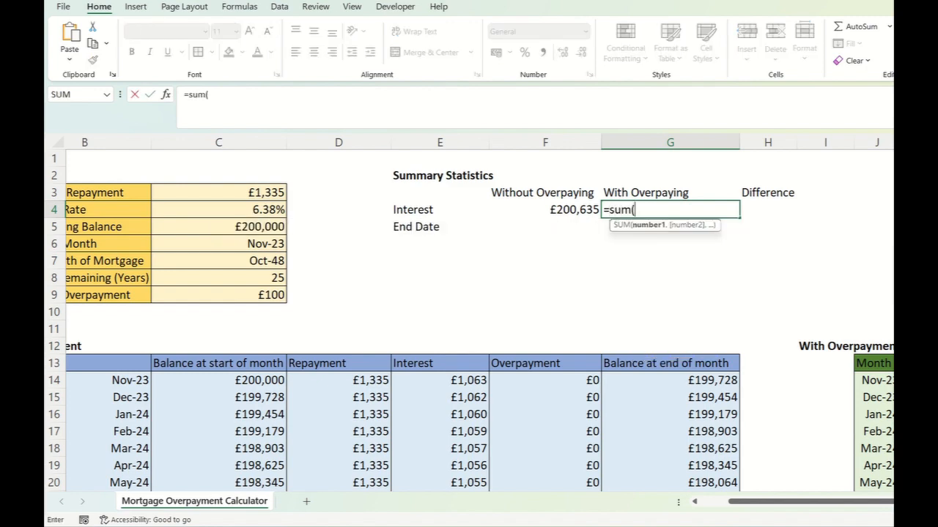
left_click_drag(769, 502, 845, 502)
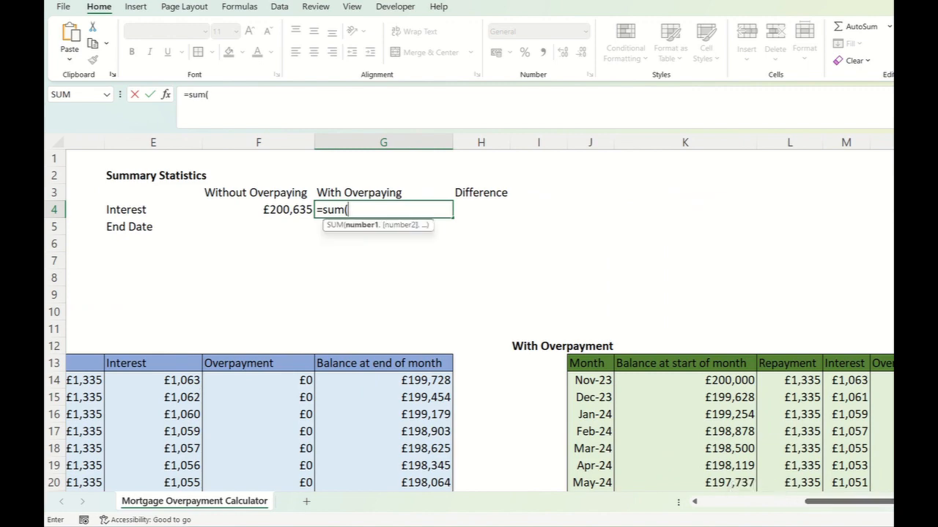
left_click_drag(842, 381, 872, 496)
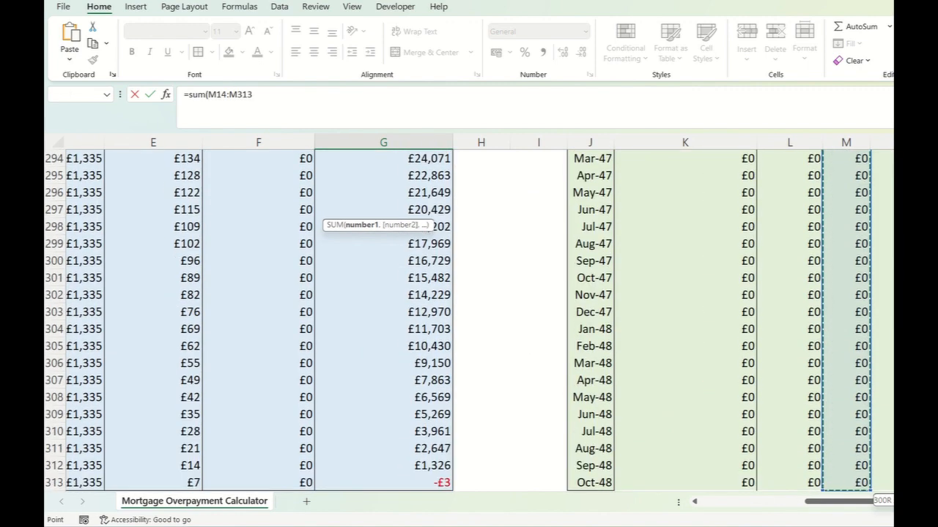
key("Return")
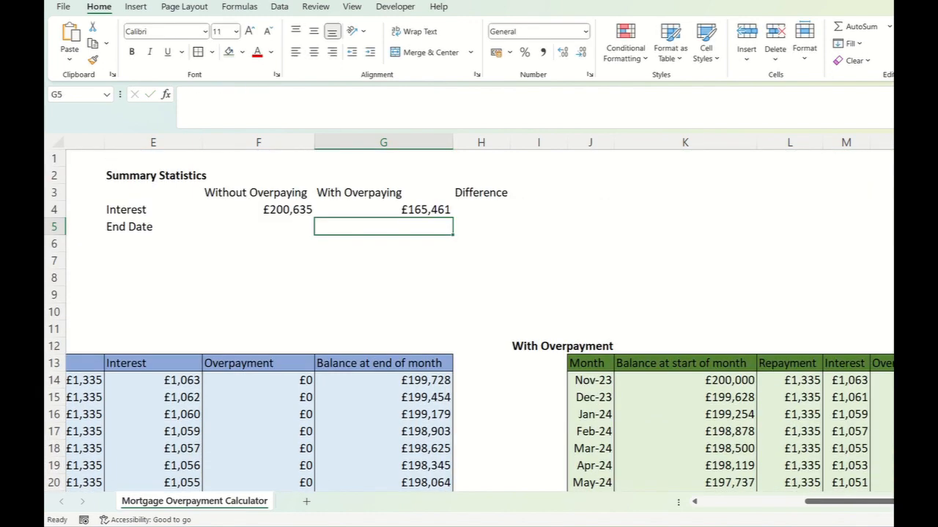
- Calculate the interest difference in H4 with the formula =F4-G4
scroll(413, 254, "left", 2)
scroll(413, 254, "right", 1)
left_click(616, 210)
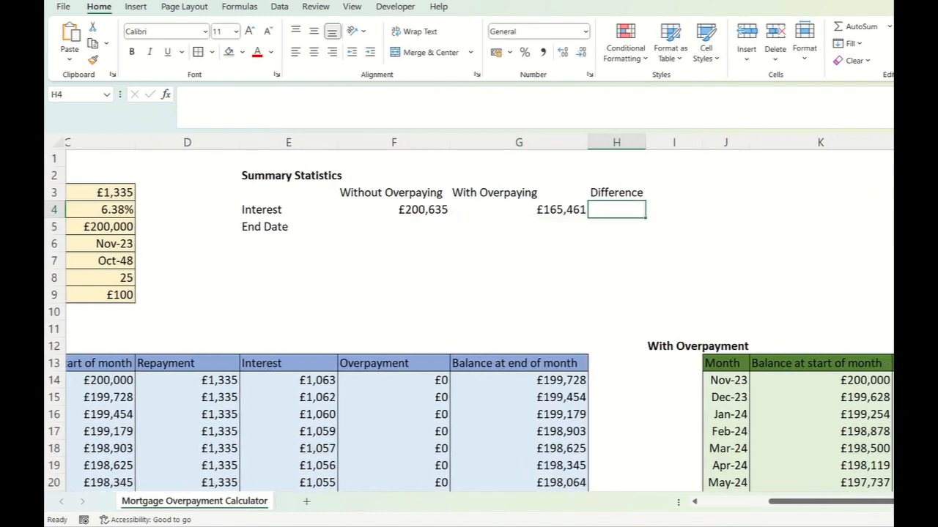
type("=")
left_click(394, 210)
type("-")
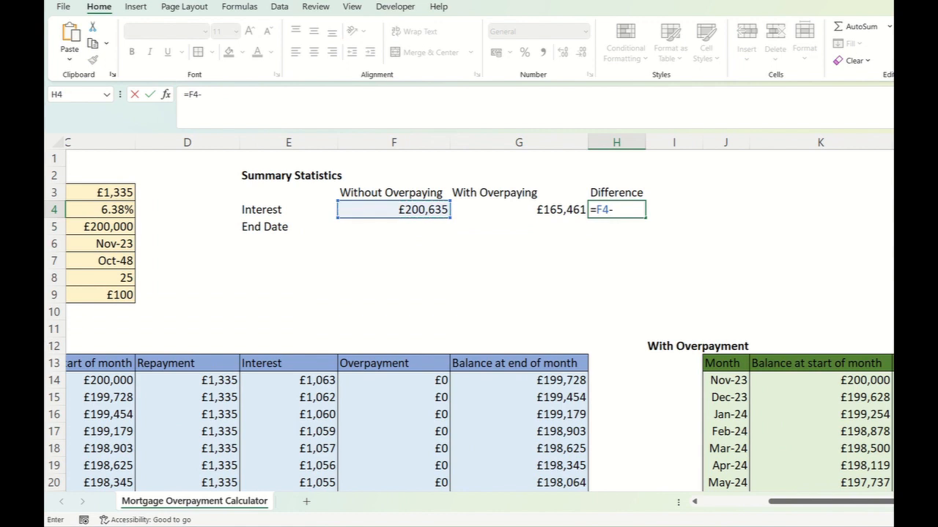
left_click(519, 210)
key("Return")
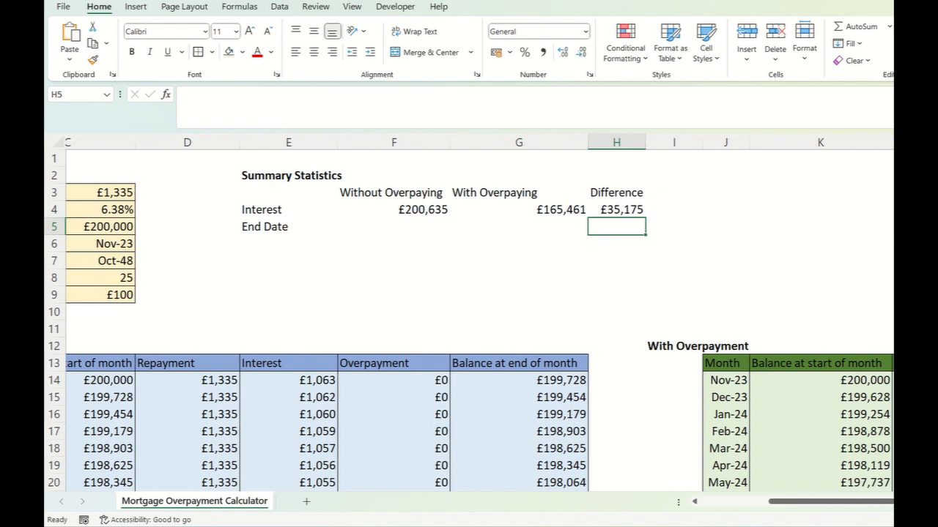
- Link the end date without overpaying in F5 to the End Month of Mortgage input with =C7
scroll(380, 230, "left", 2)
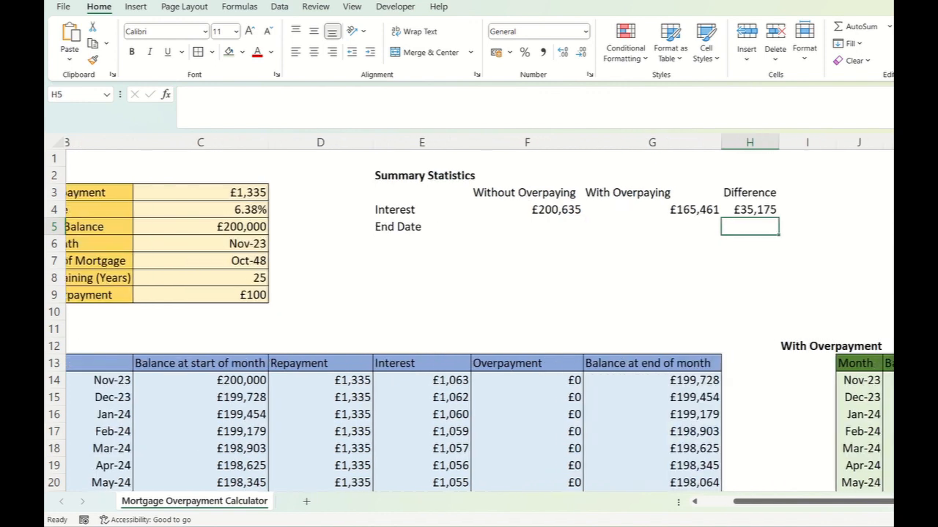
left_click(527, 210)
scroll(445, 244, "left", 2)
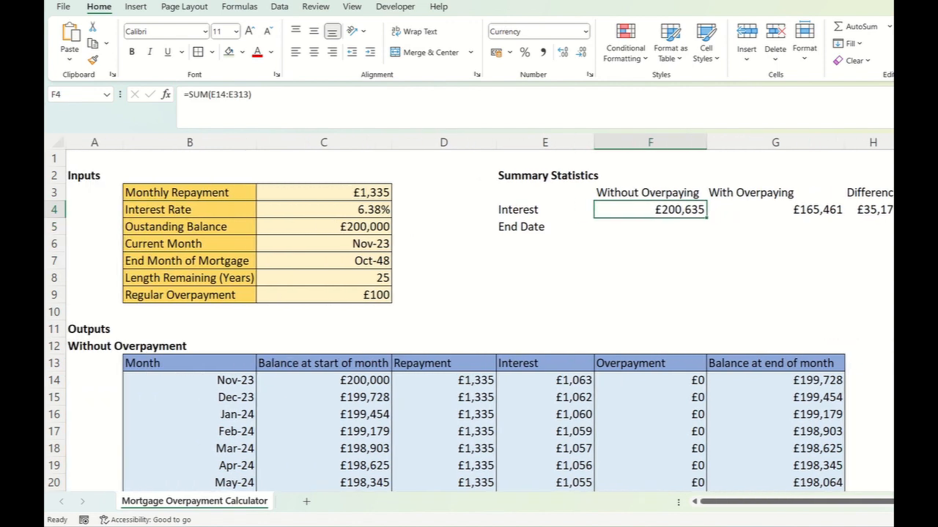
scroll(469, 314, "right", 1)
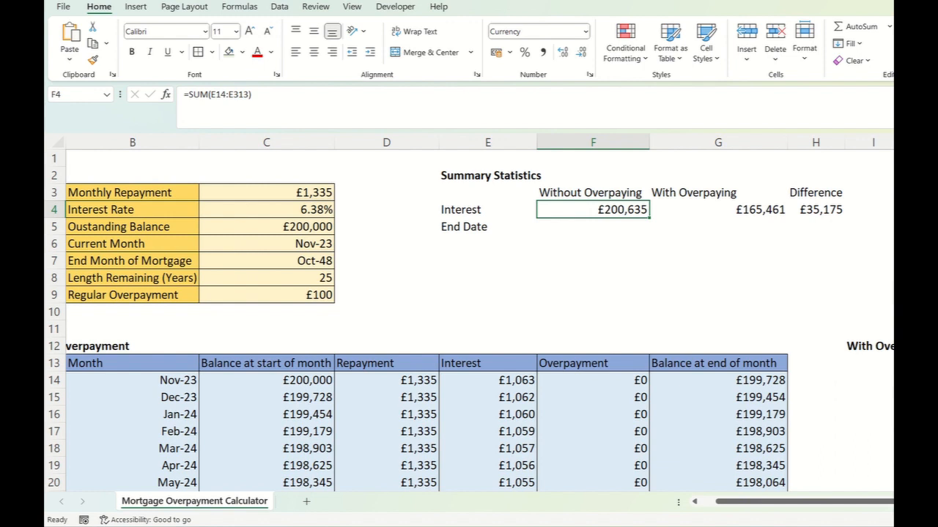
left_click(592, 227)
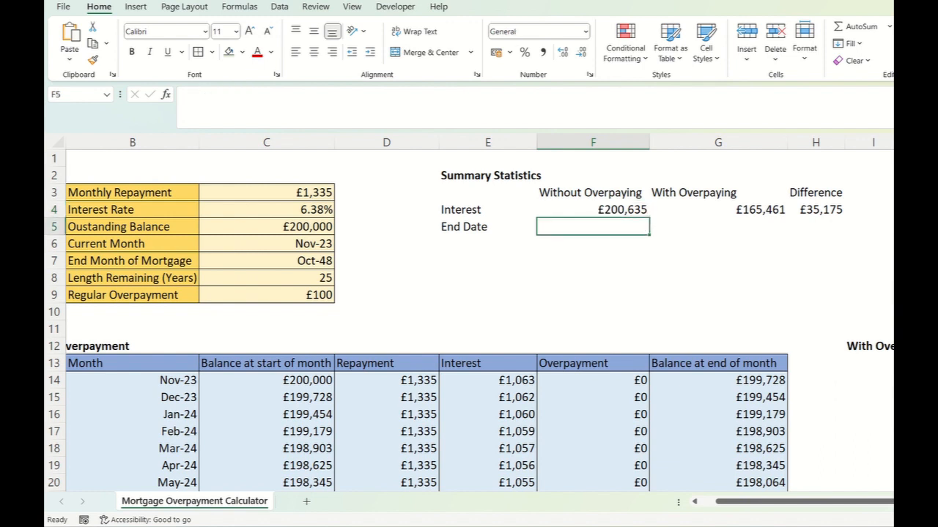
type("=")
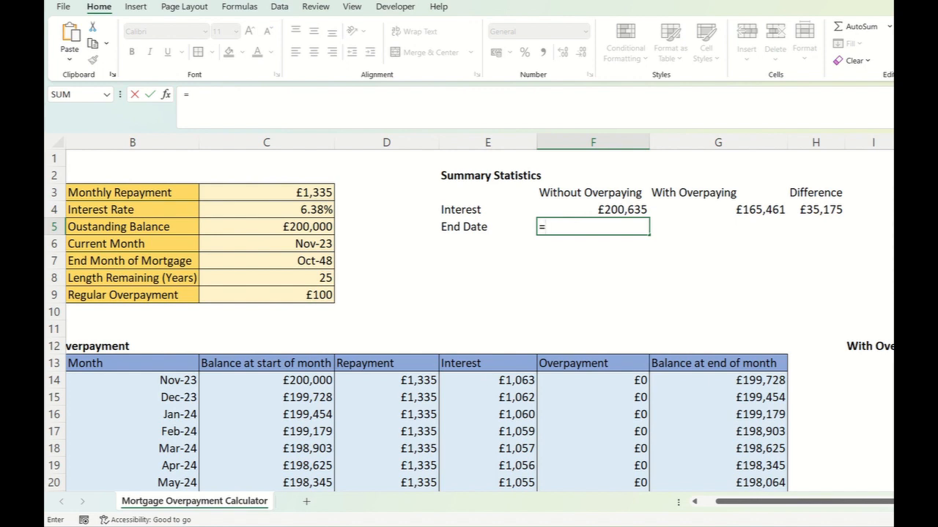
left_click(267, 260)
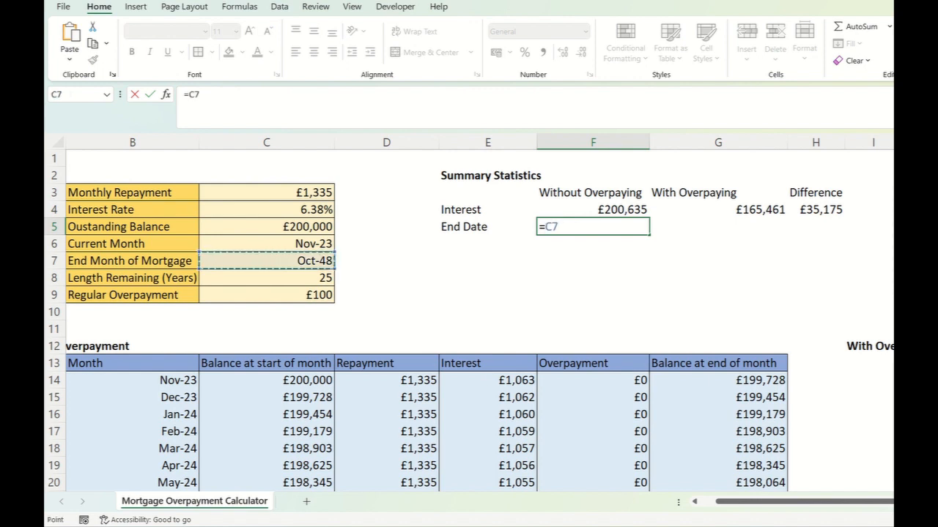
key("Return")
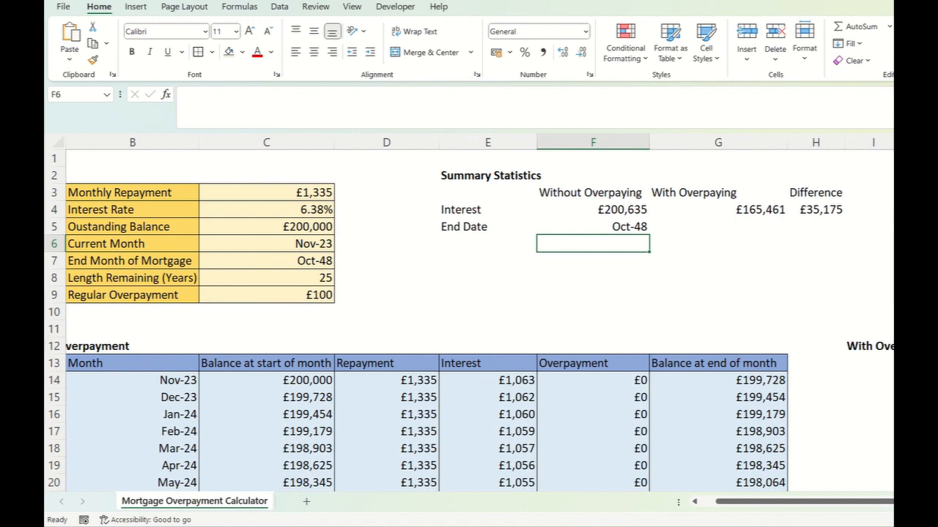
- Look through the With Overpayment schedule for the month in which the end-of-month balance first reaches zero or below
scroll(469, 315, "right", 6)
scroll(469, 315, "down", 11)
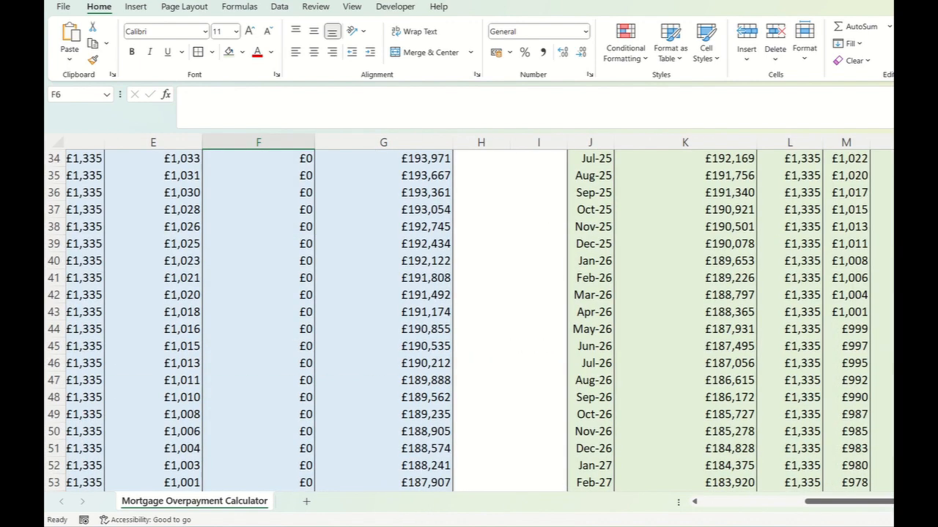
scroll(469, 315, "right", 4)
scroll(469, 315, "down", 9)
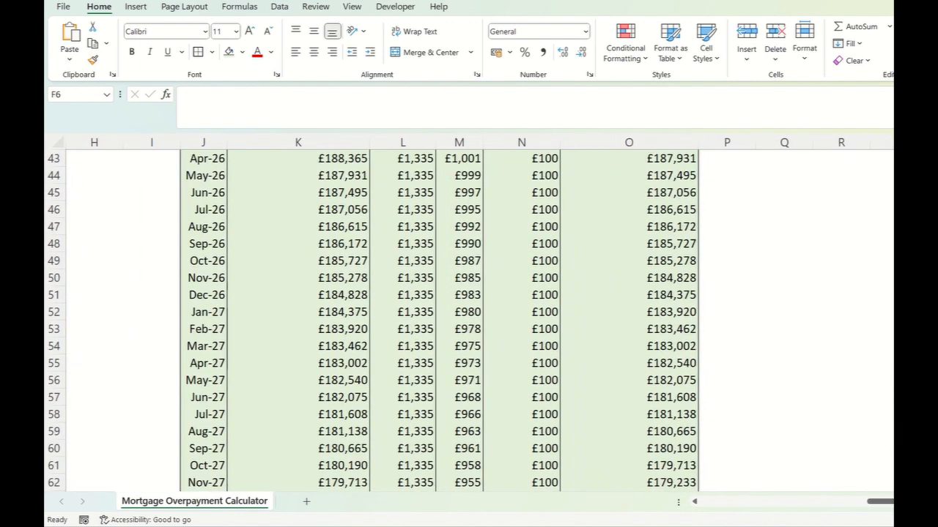
scroll(469, 315, "down", 20)
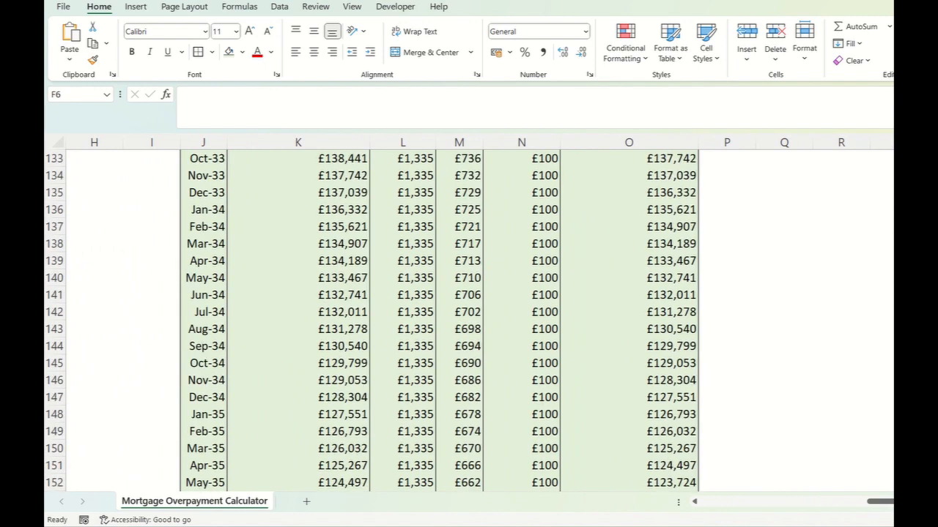
scroll(469, 315, "down", 9)
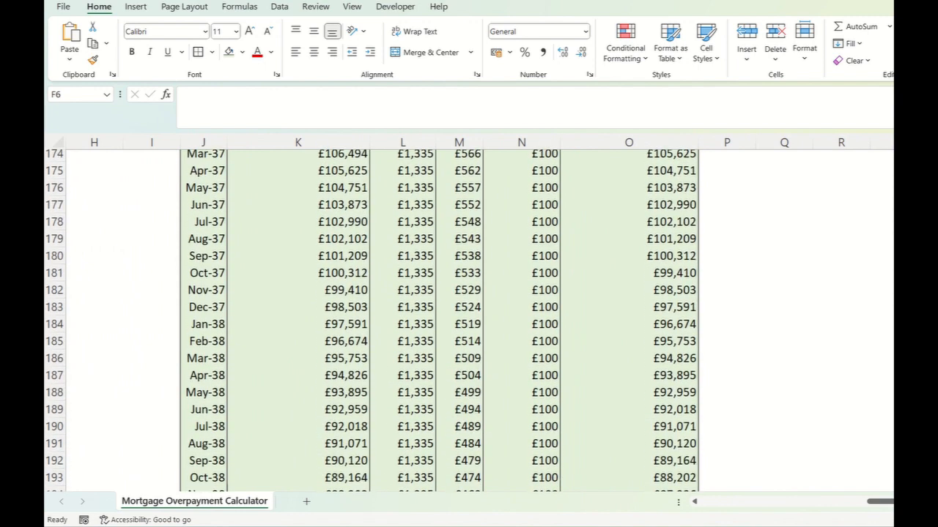
scroll(371, 321, "down", 9)
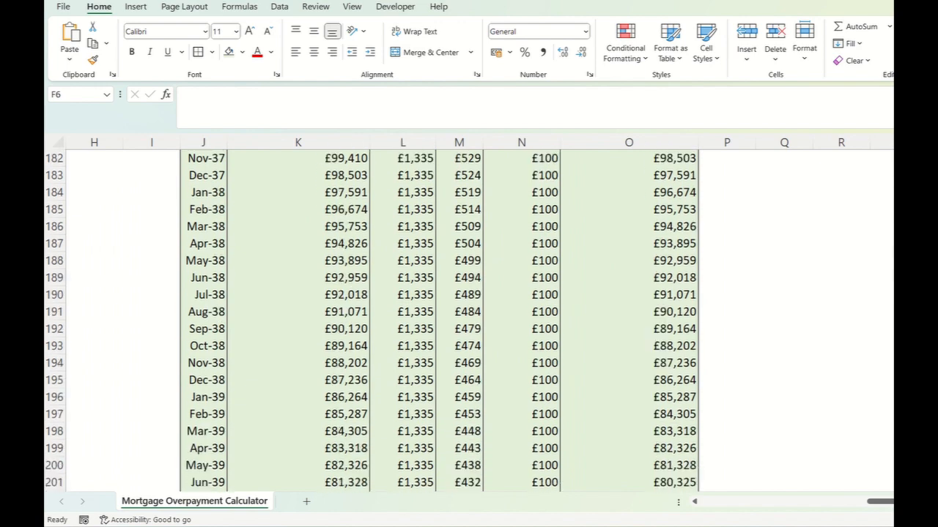
scroll(469, 315, "down", 18)
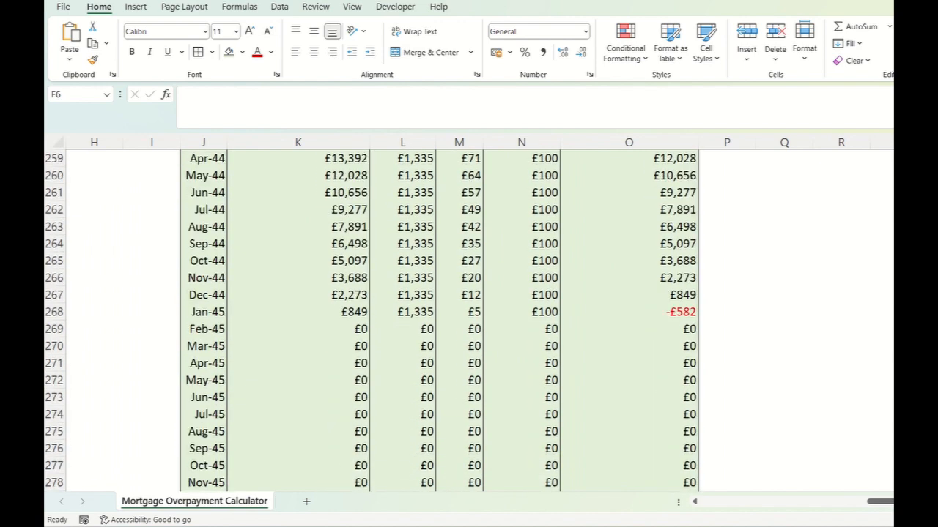
scroll(469, 315, "up", 1)
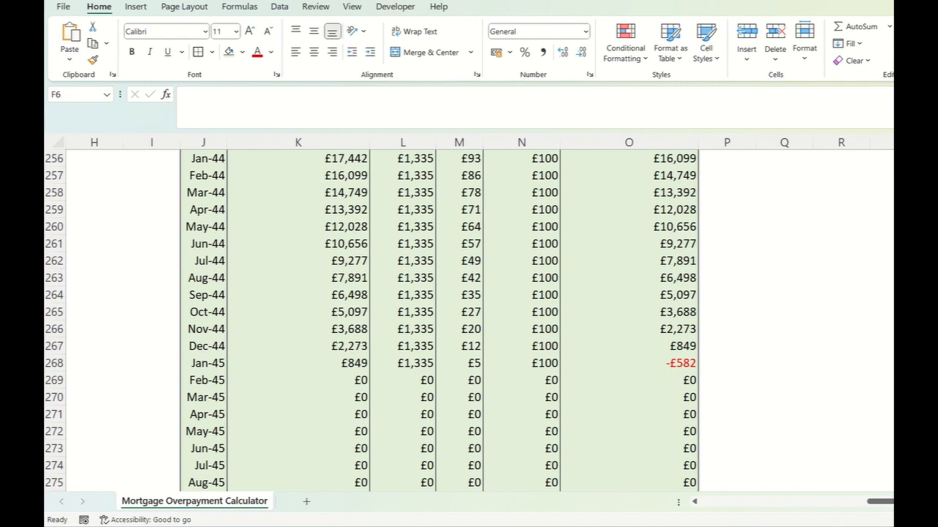
- Examine the formula behind the payoff month in cell J268 of the With Overpayment schedule
left_click(203, 363)
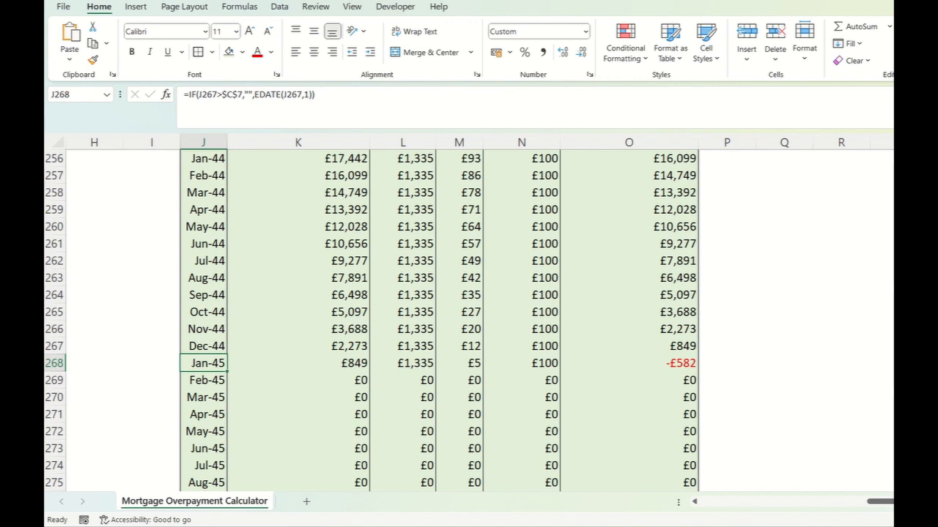
scroll(370, 320, "up", 2)
scroll(371, 320, "down", 1)
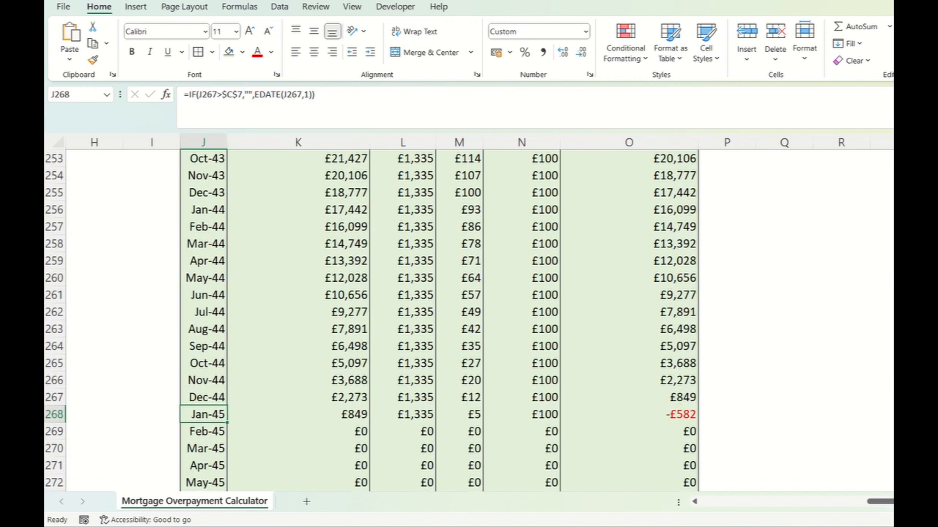
left_click(378, 99)
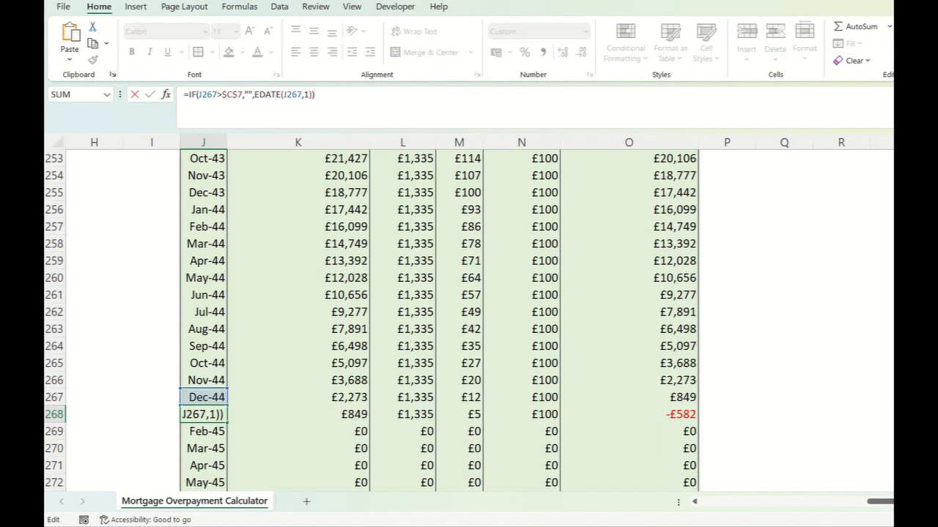
key("Escape")
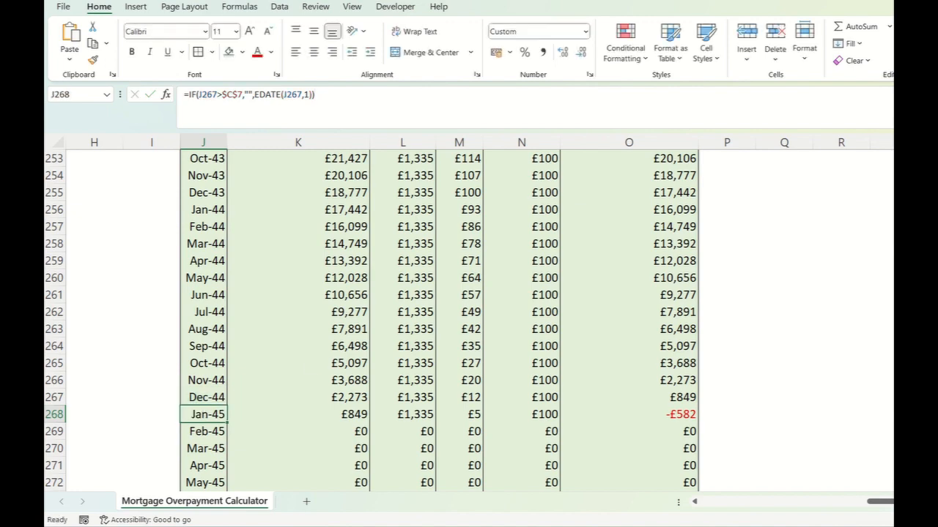
- Examine the month formula in J15 of the With Overpayment schedule alongside the End Month of Mortgage input it refers to
middle_click(314, 367)
left_click(203, 380)
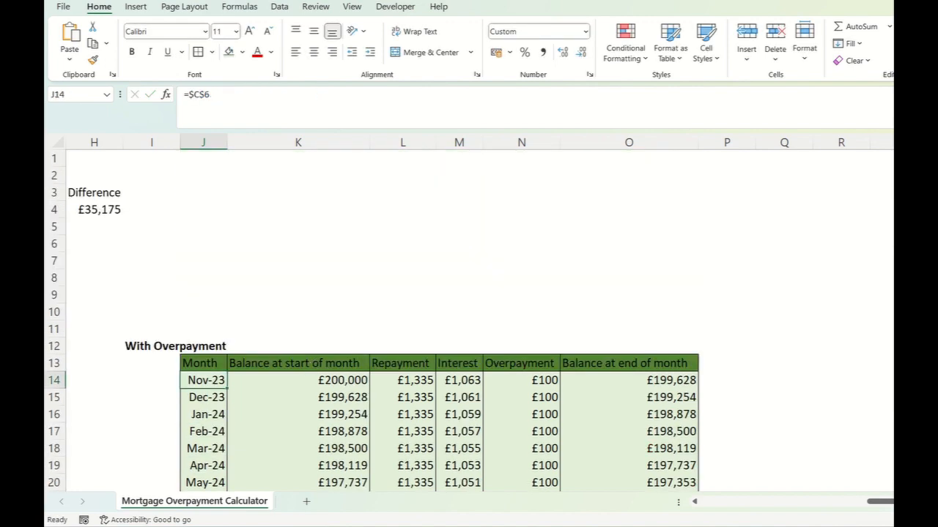
left_click(299, 398)
left_click(203, 398)
left_click(323, 95)
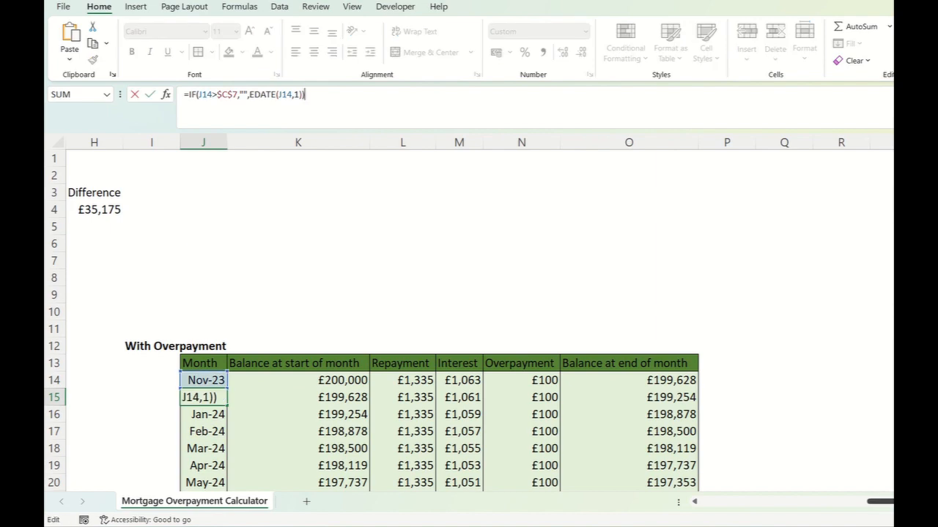
scroll(468, 315, "left", 5)
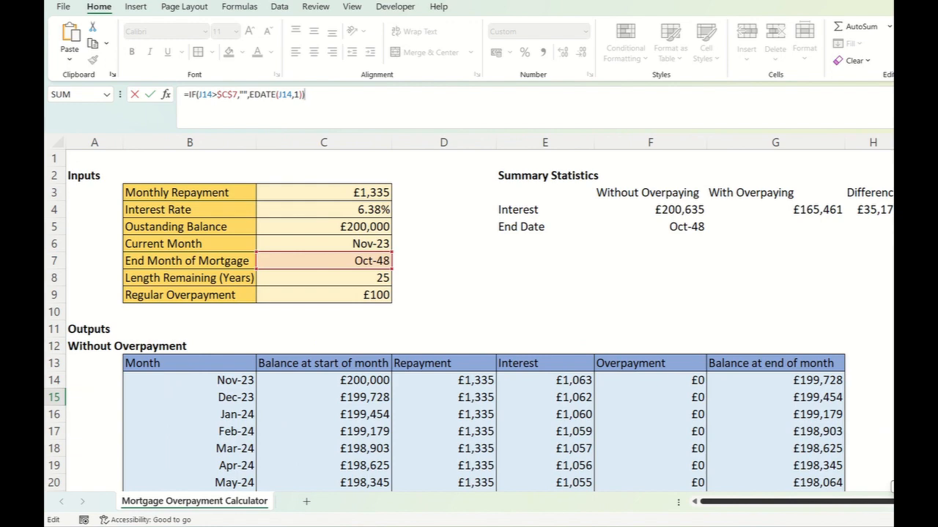
scroll(469, 315, "right", 5)
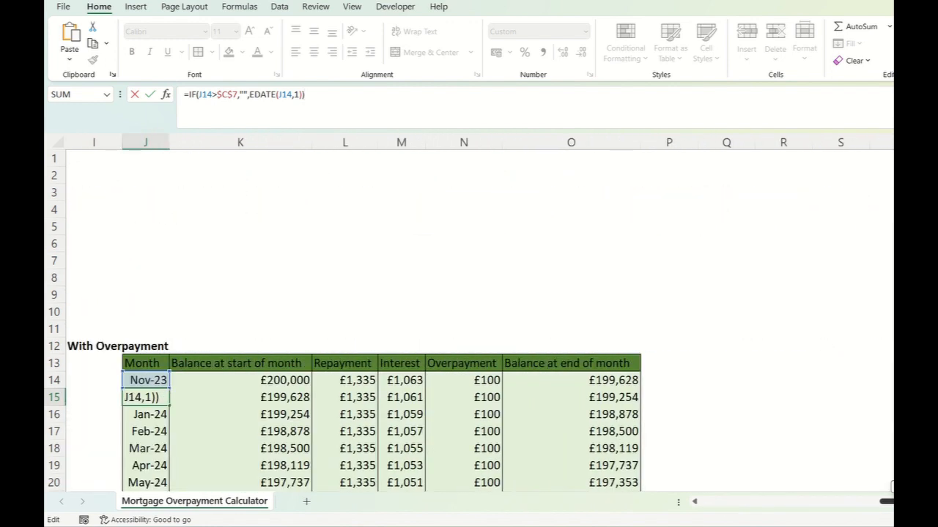
scroll(469, 315, "left", 2)
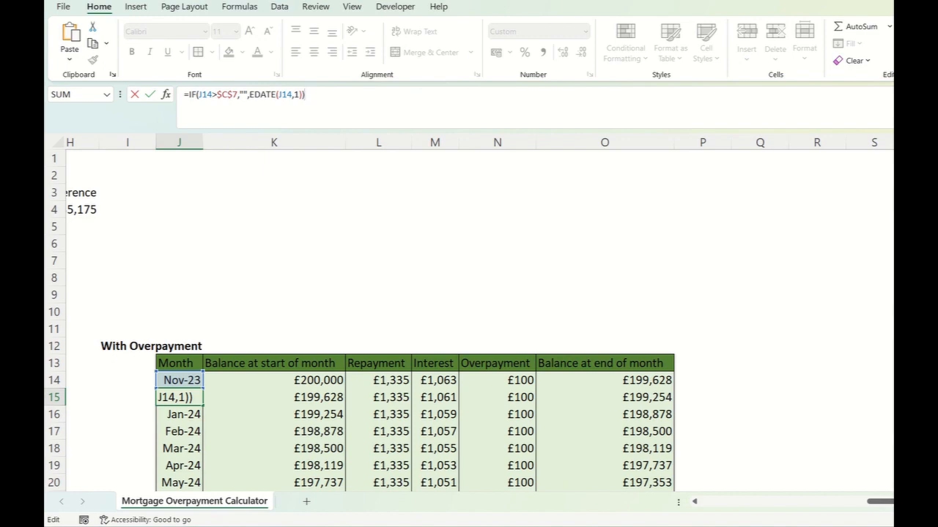
scroll(479, 319, "left", 10)
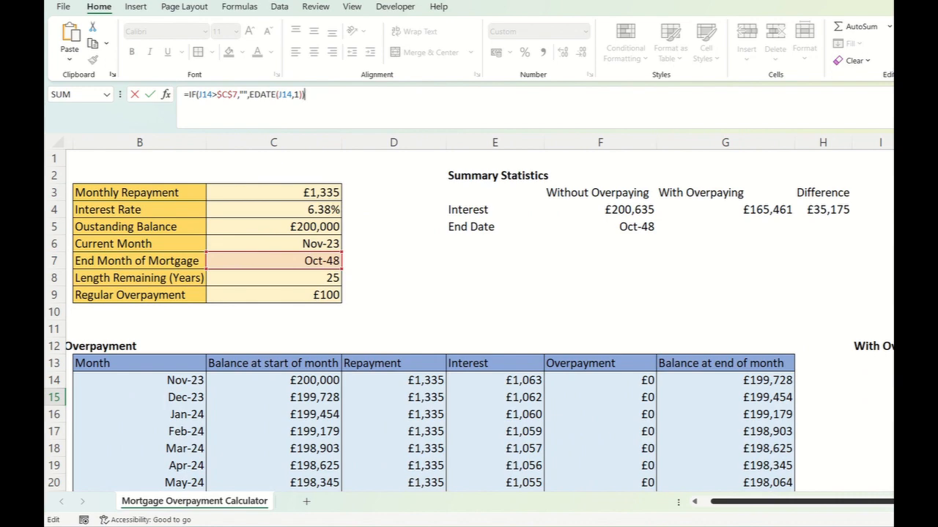
scroll(479, 319, "right", 10)
scroll(479, 319, "left", 6)
scroll(479, 319, "right", 4)
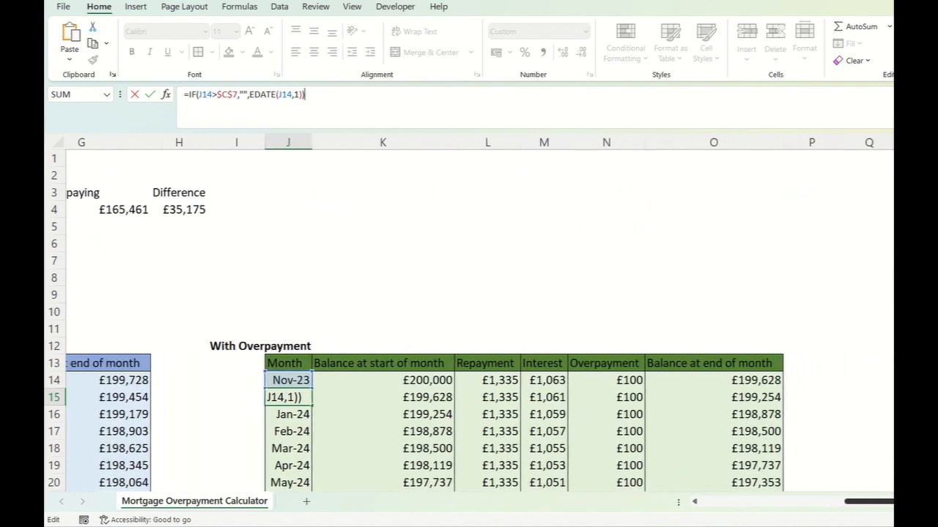
scroll(479, 319, "right", 1)
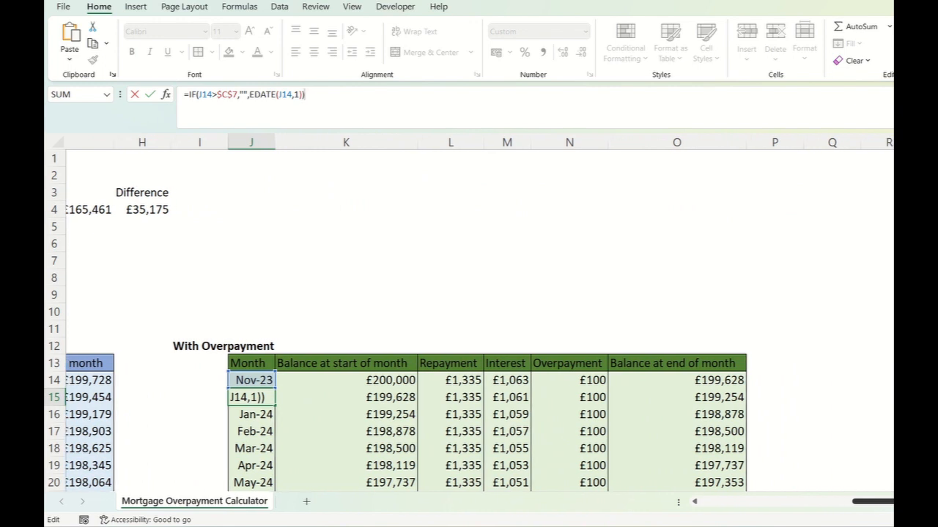
scroll(480, 319, "right", 1)
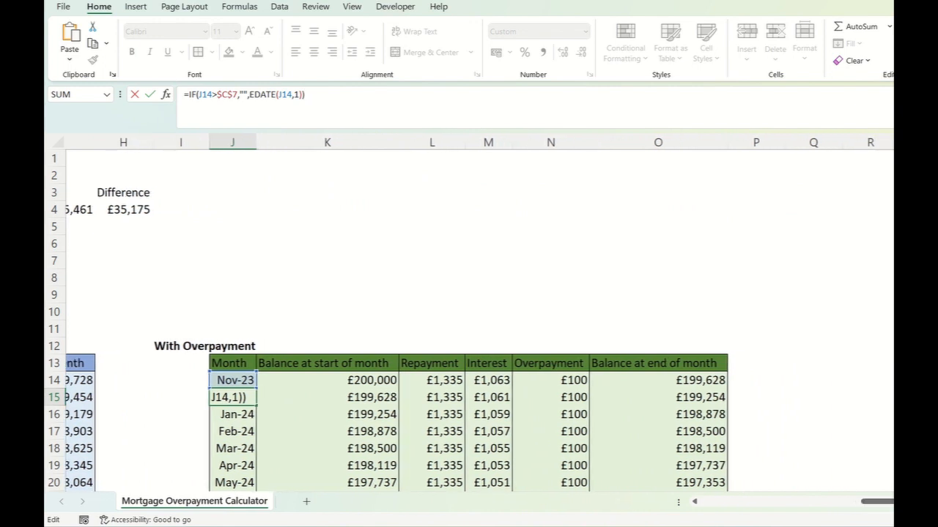
- Add a nested IF to J15 that returns a blank once the previous end balance is zero or less: =IF(J14>$C$7,"",IF(O14<=0,"",EDATE(J14,1)))
left_click(249, 94)
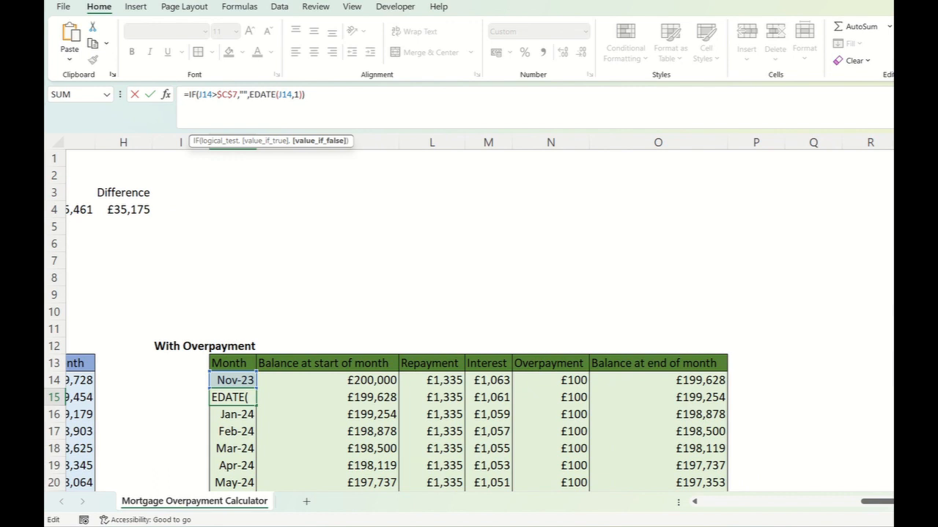
type("if(")
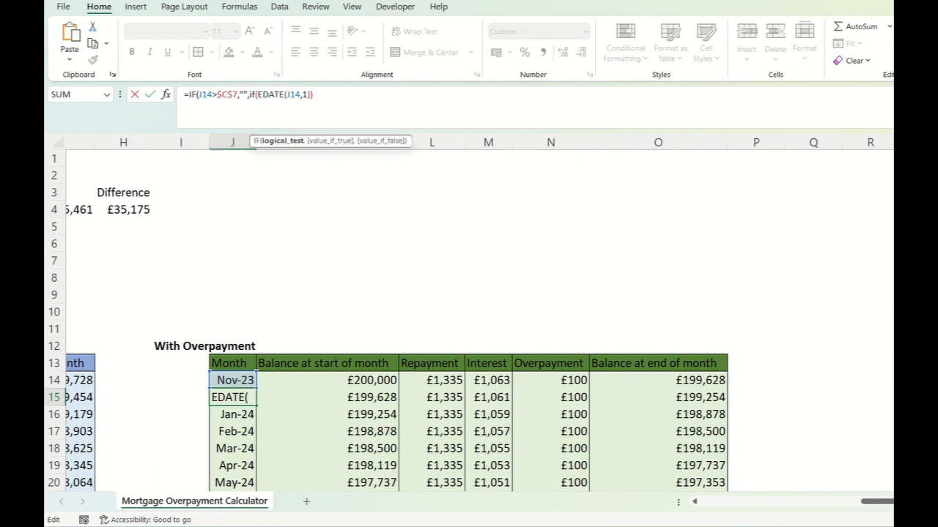
left_click(657, 380)
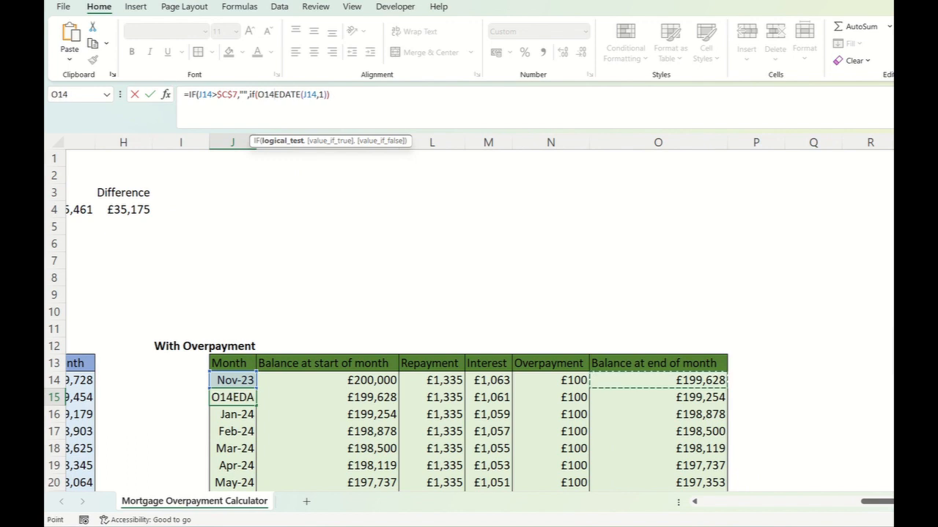
type("<=0,")
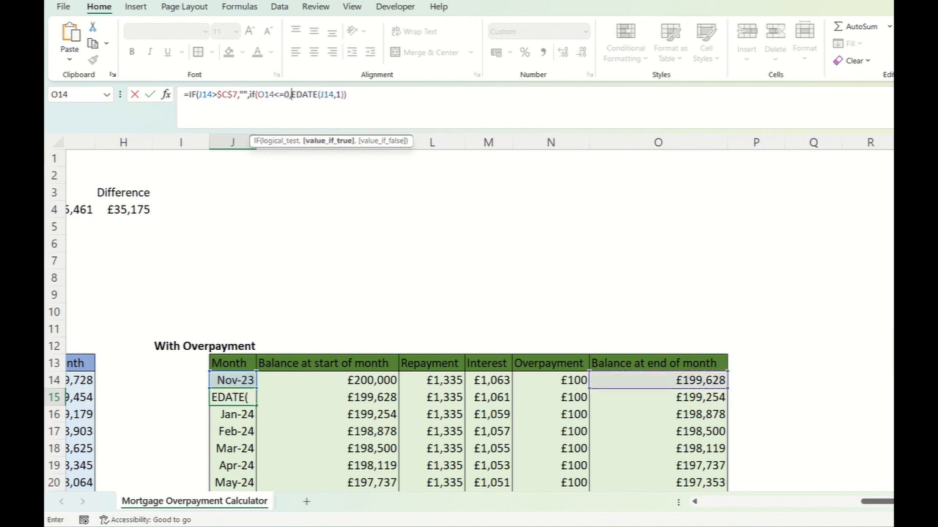
type("\"\",")
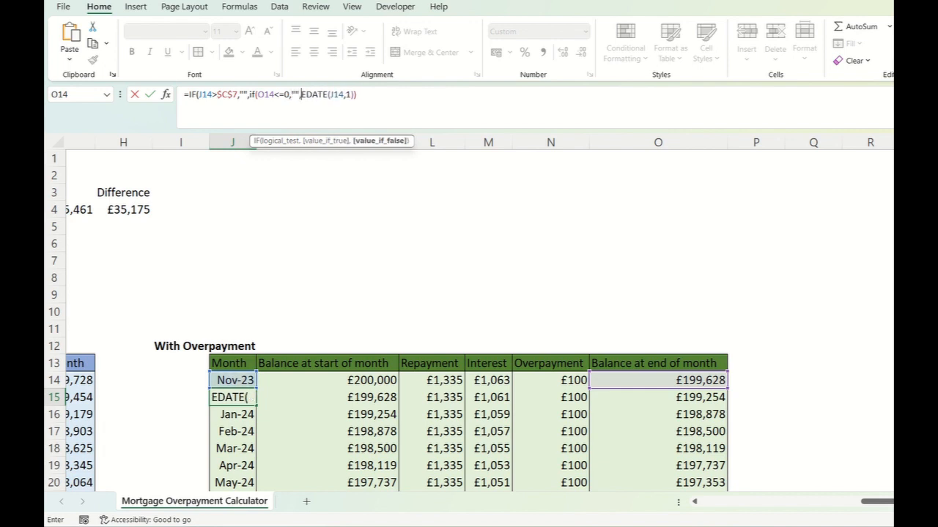
left_click(357, 95)
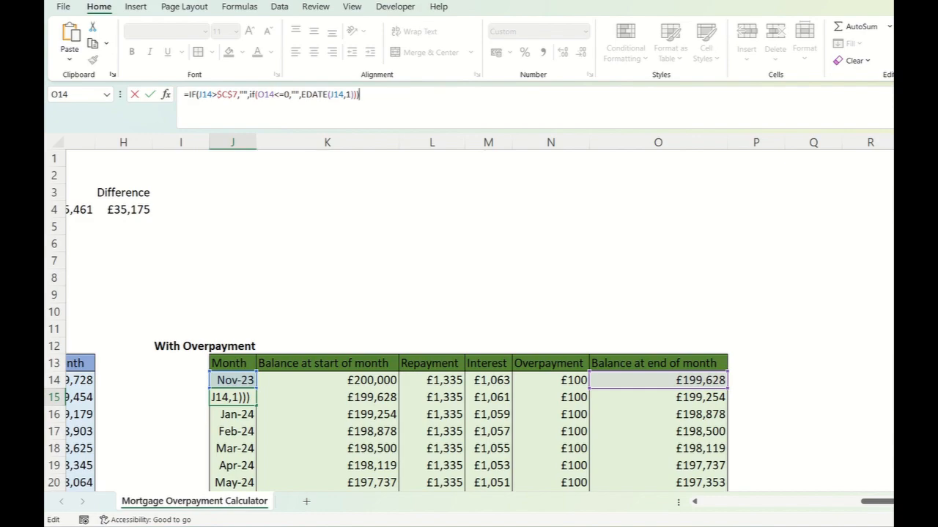
key("Return")
- Fill the J15 formula down the With Overpayment Month column through row 313 and check the months after payoff
left_click(232, 398)
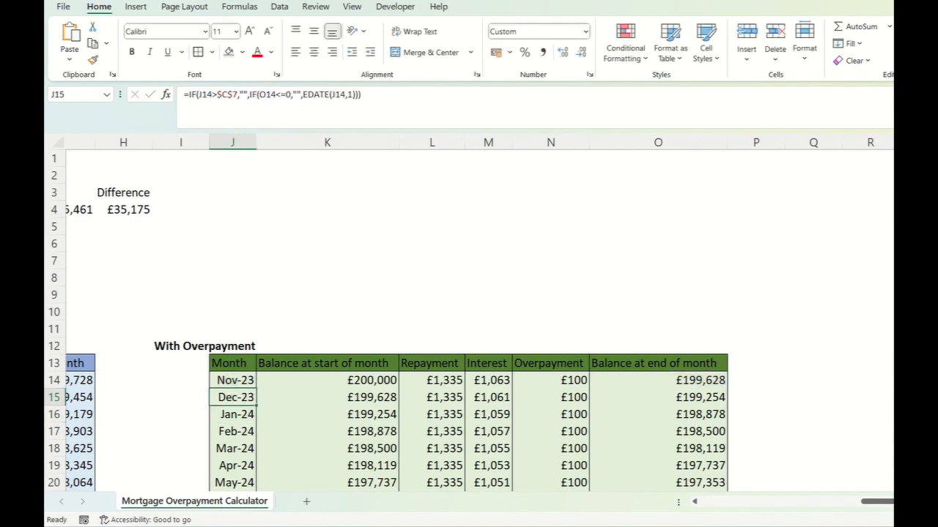
left_click_drag(256, 406, 255, 500)
left_click_drag(256, 489, 256, 473)
scroll(255, 472, "up", 5)
scroll(469, 322, "up", 9)
scroll(469, 322, "down", 1)
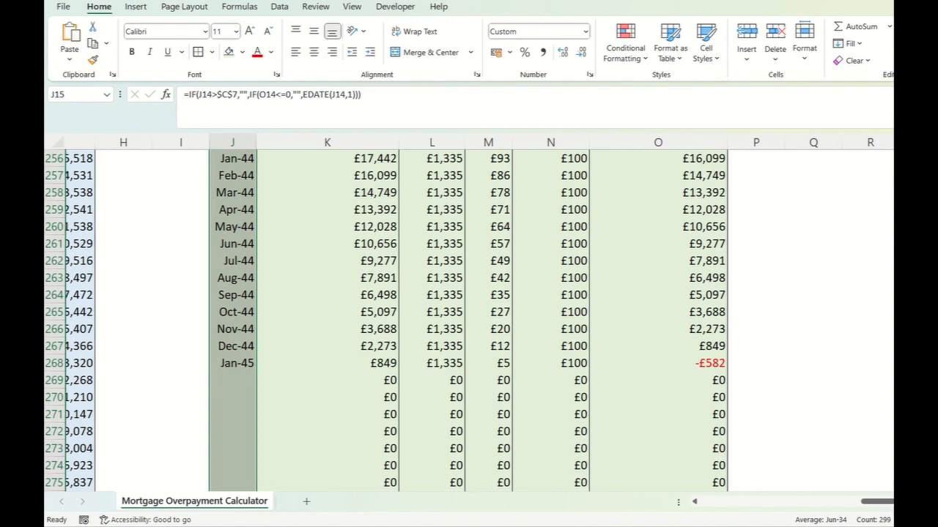
scroll(477, 406, "up", 20)
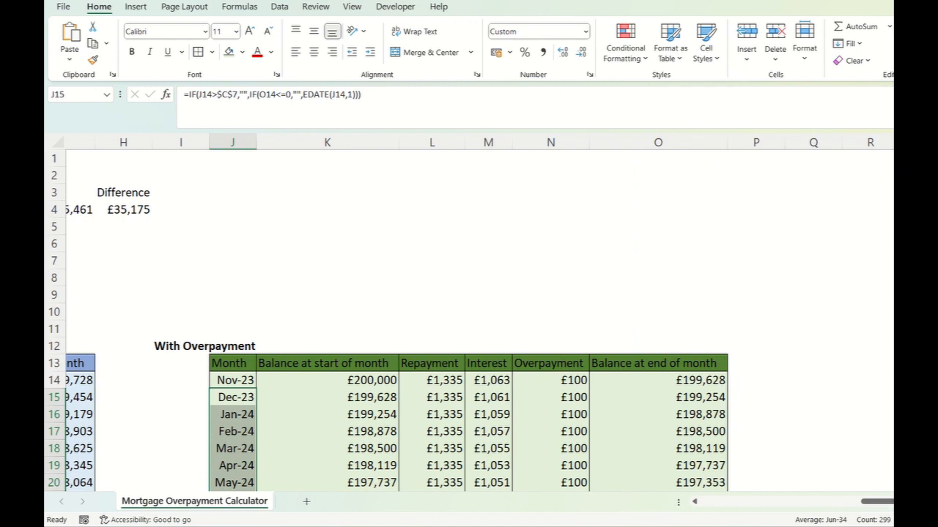
left_click(431, 244)
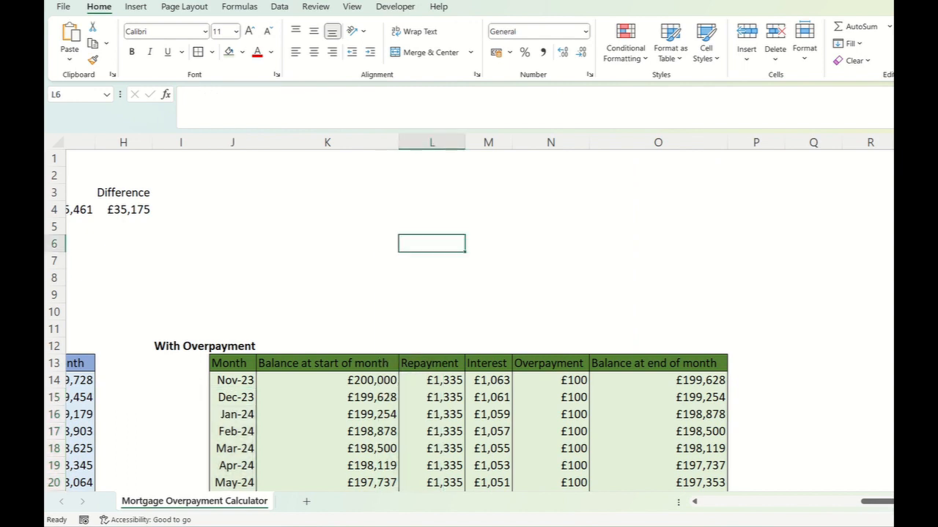
left_click(233, 380)
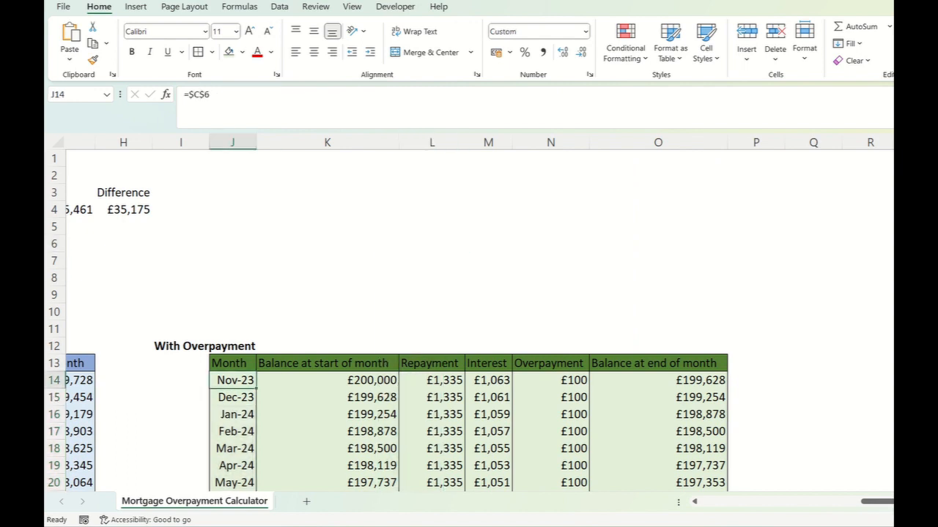
key("Down")
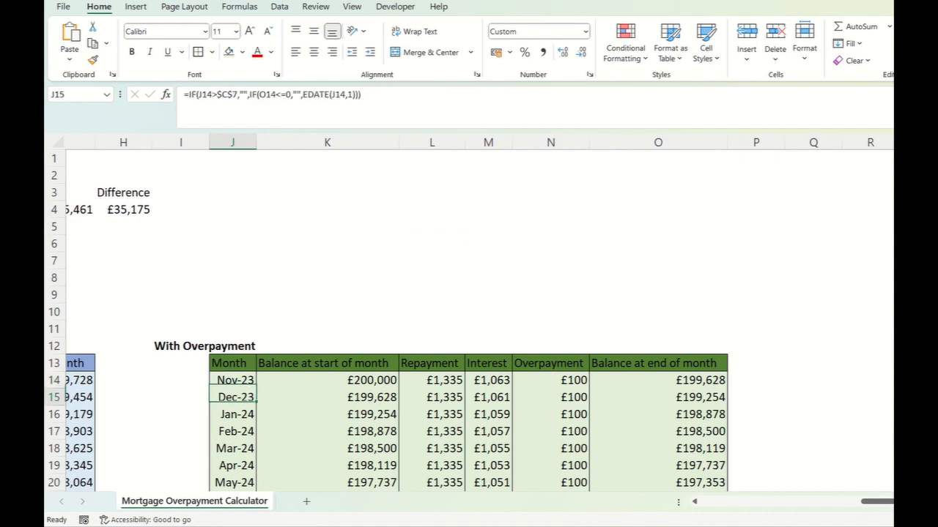
- Calculate the end date with overpaying in G5 as the latest month in the schedule with =MAX(J14:J313)
scroll(307, 272, "left", 3)
scroll(308, 272, "left", 1)
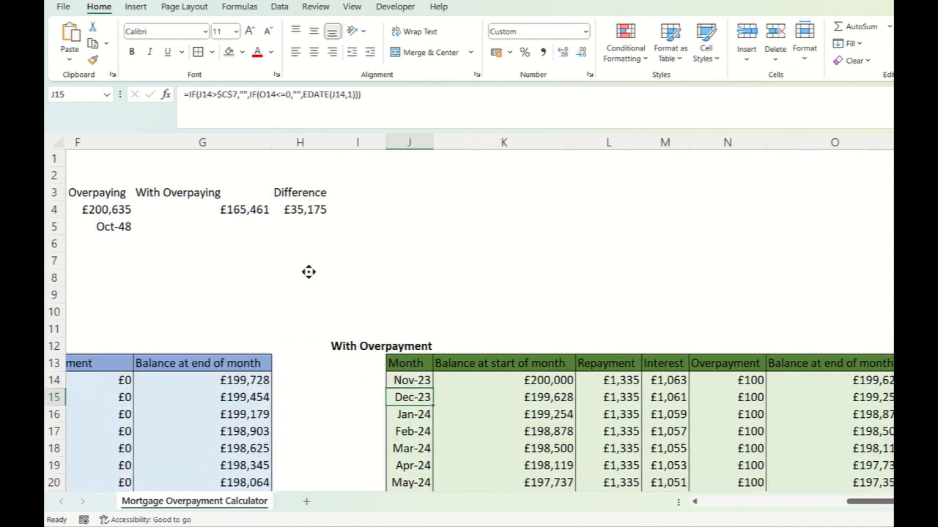
scroll(308, 272, "right", 2)
scroll(226, 237, "left", 5)
left_click(345, 227)
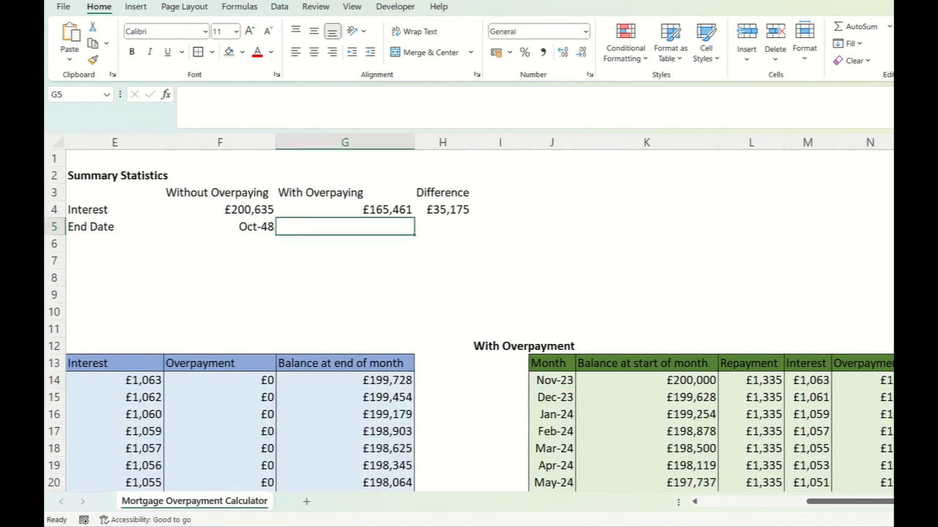
type("=max(")
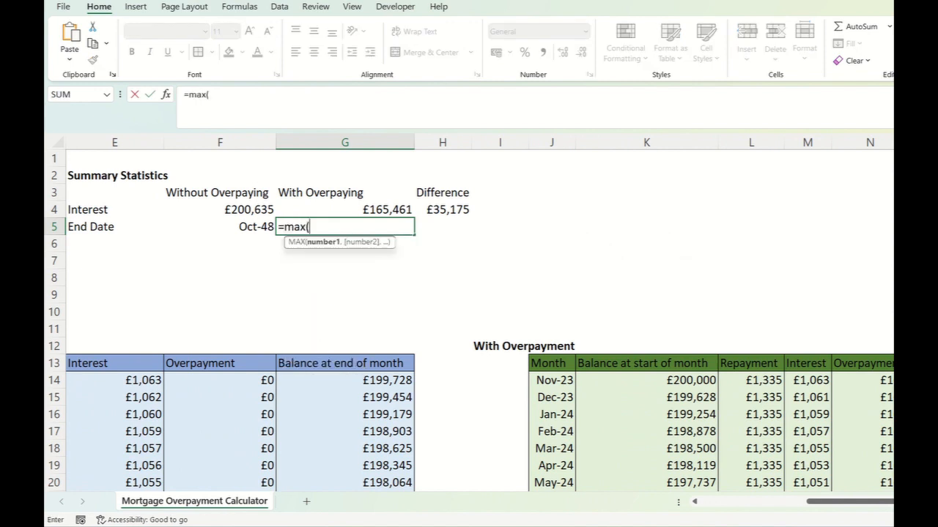
left_click(551, 380)
key("ctrl+shift+Down")
key("Return")
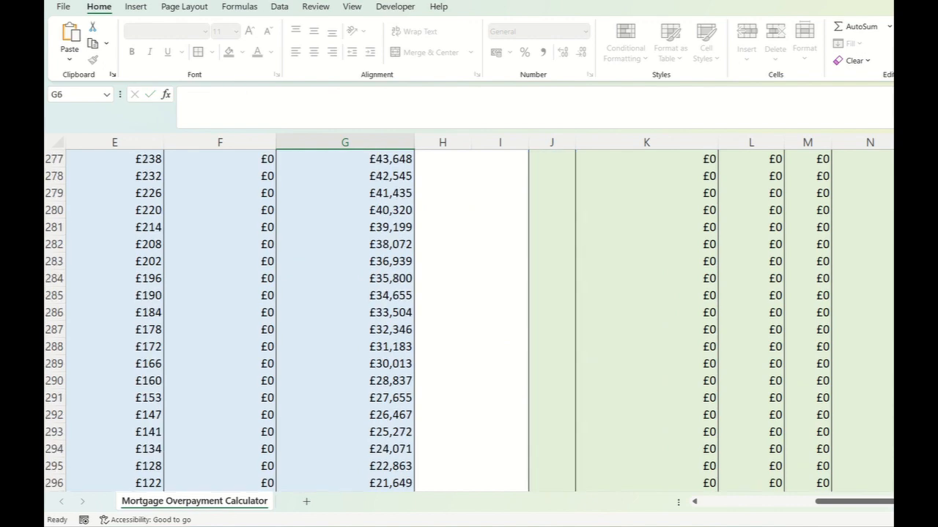
scroll(469, 315, "up", 2)
left_click(345, 227)
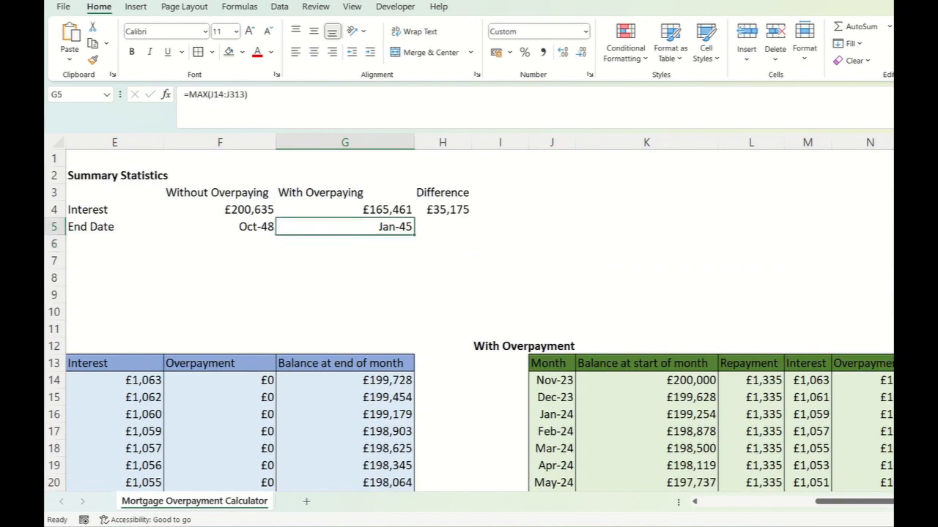
- Calculate the end date difference in H5 with the formula =DAYS(F5,G5)/265
left_click(442, 227)
type("=")
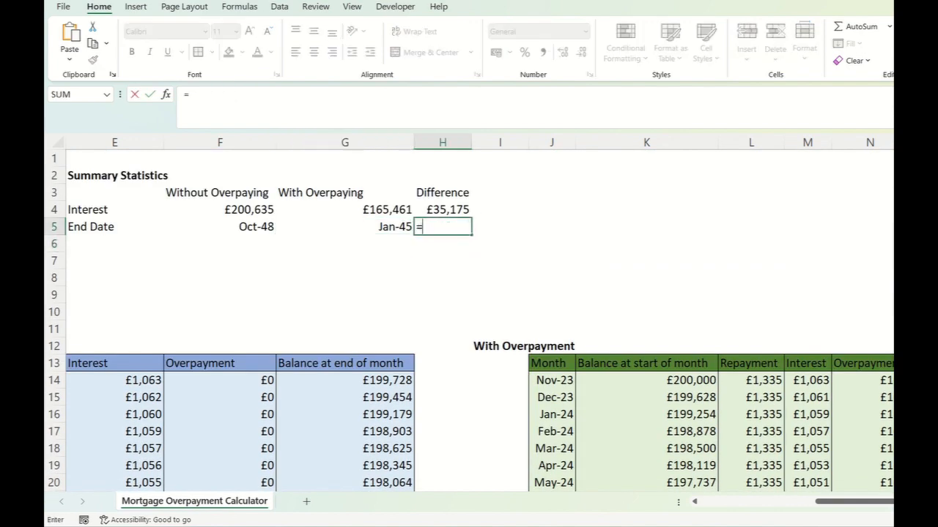
type("days(")
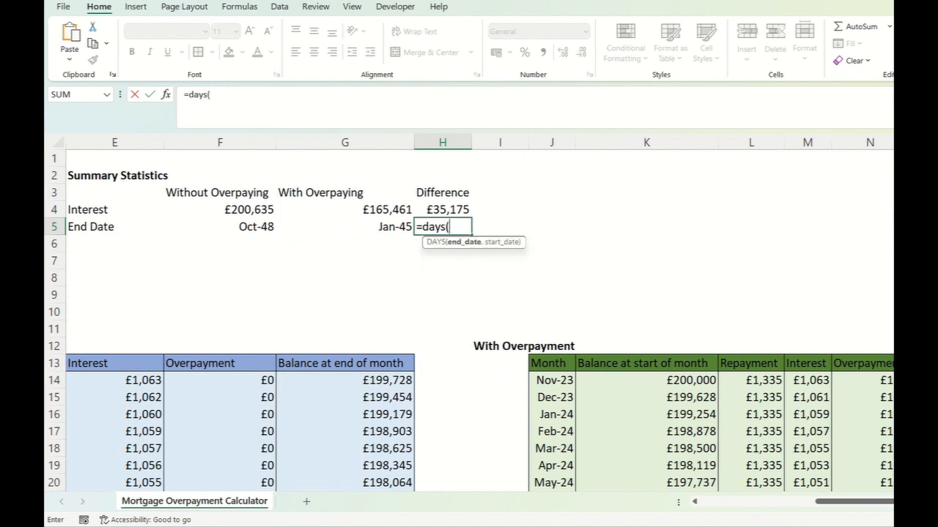
key("Left")
type(",")
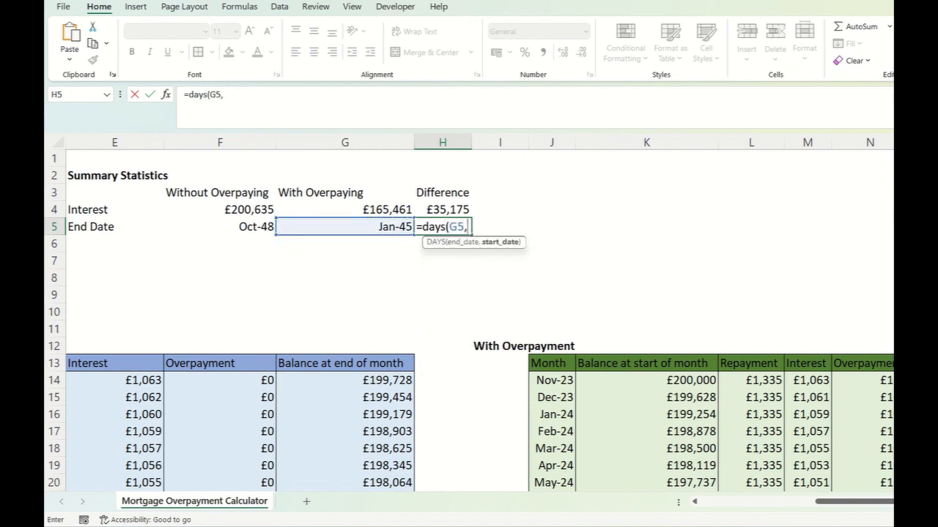
key("BackSpace")
key("BackSpace")
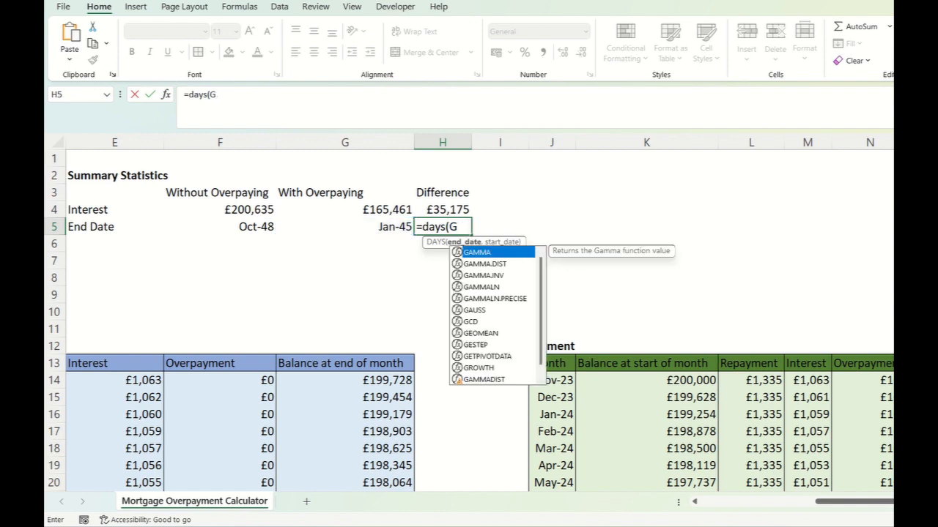
key("BackSpace")
key("Left")
key("Left")
type(",")
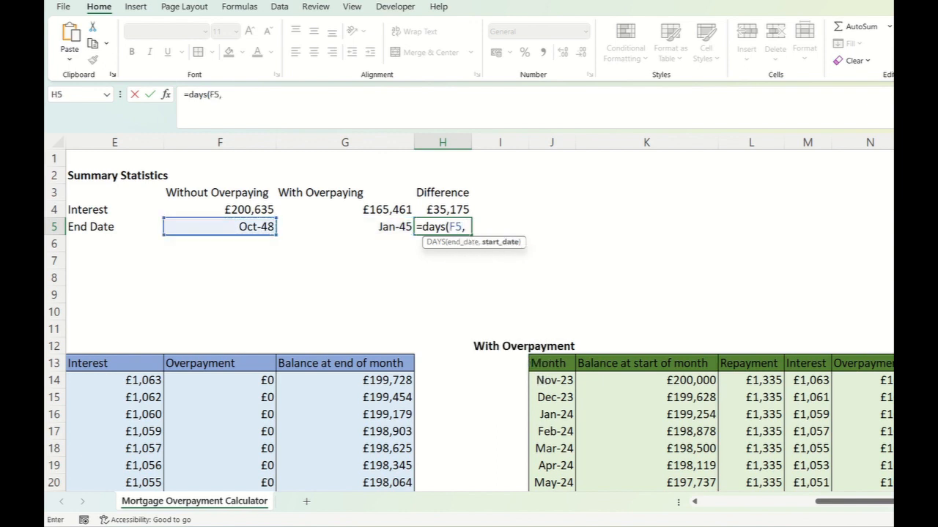
key("Left")
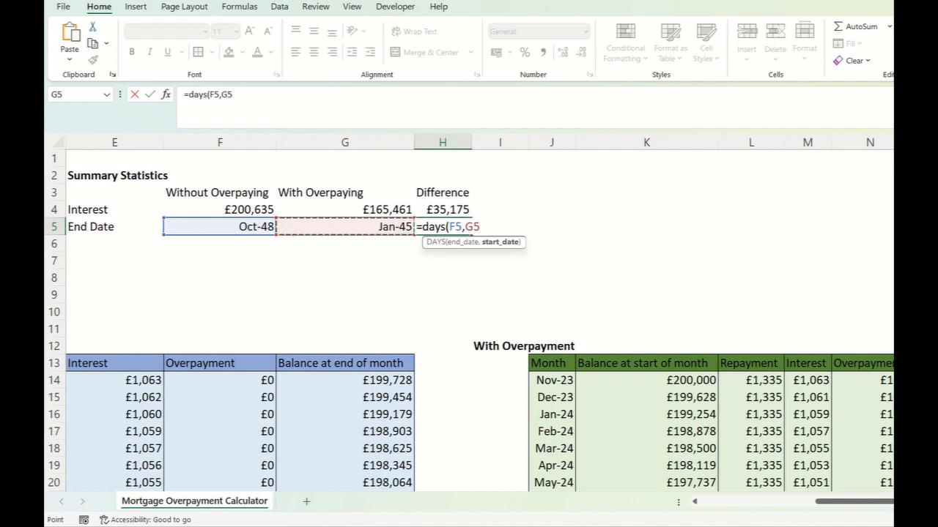
type(",")
key("BackSpace")
type(")/")
type("365")
key("Return")
- Correct the divisor in the H5 end date difference formula to 365
left_click(443, 227)
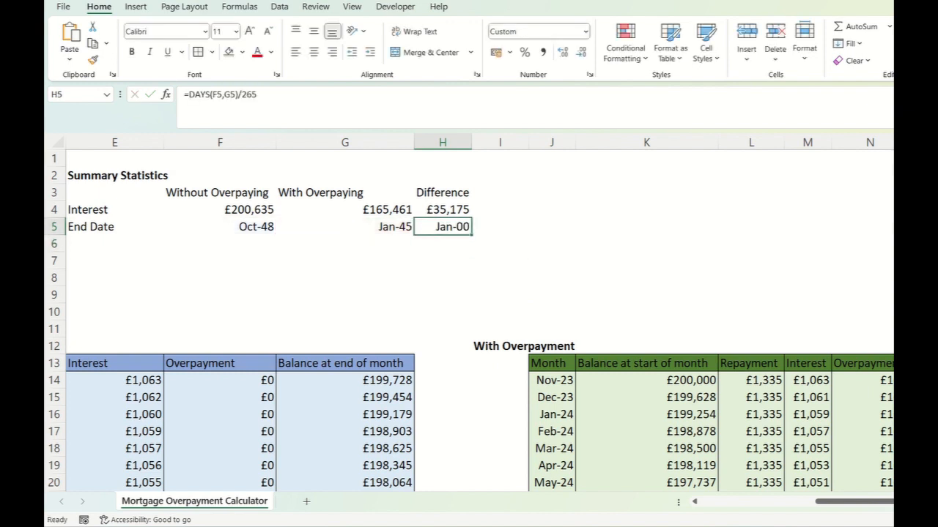
key("F2")
key("BackSpace")
key("BackSpace")
key("BackSpace")
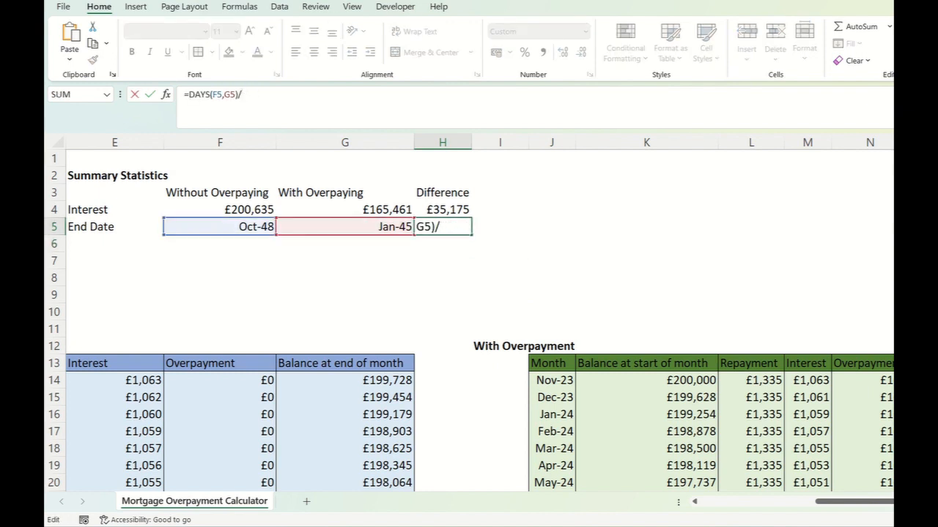
type("365")
key("Return")
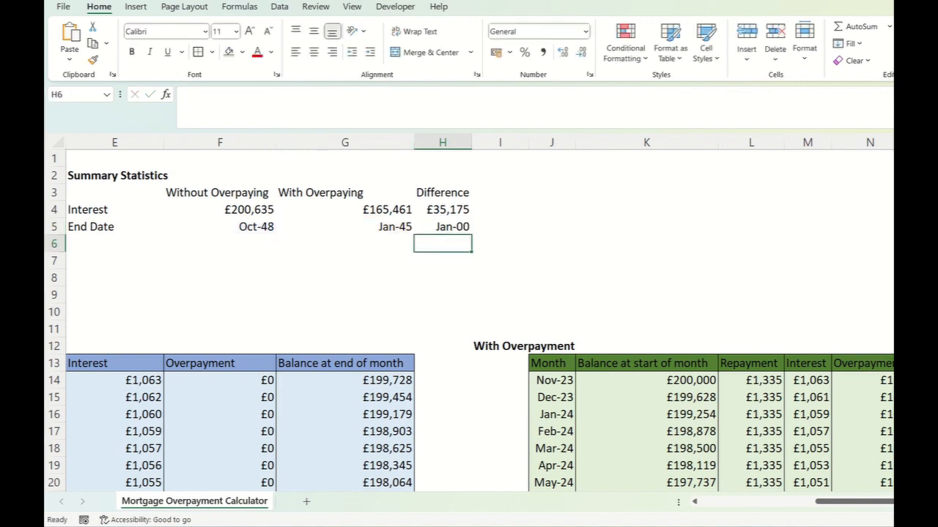
- Format the end date difference in H5 as a Number with 1 decimal place
right_click(442, 226)
left_click(483, 413)
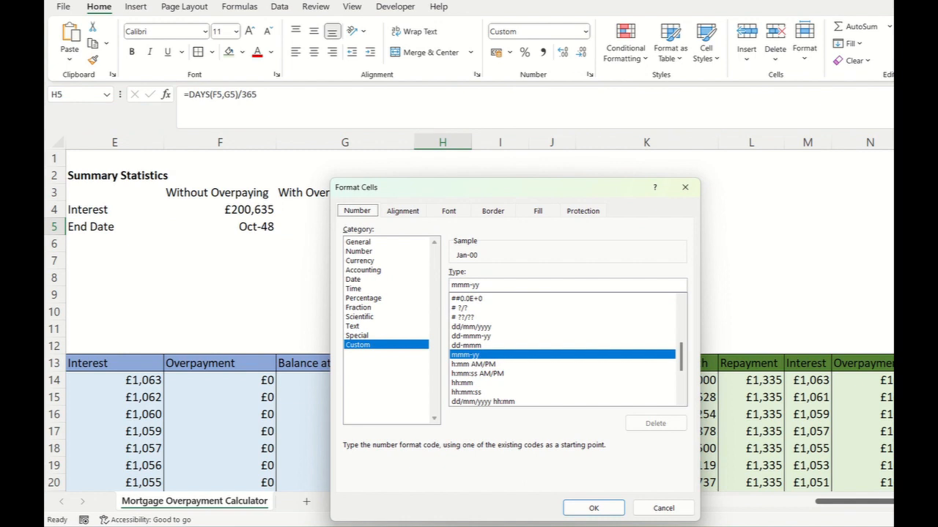
left_click(359, 251)
double_click(511, 274)
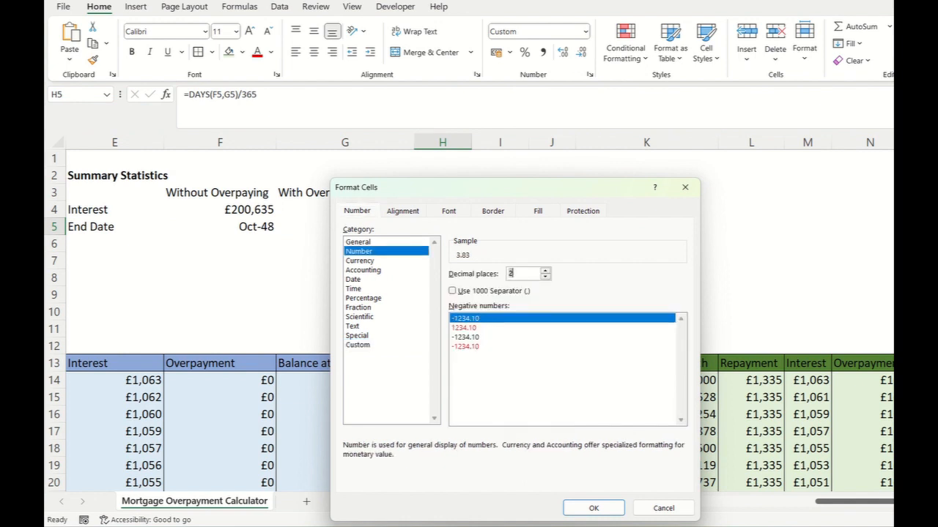
type("1")
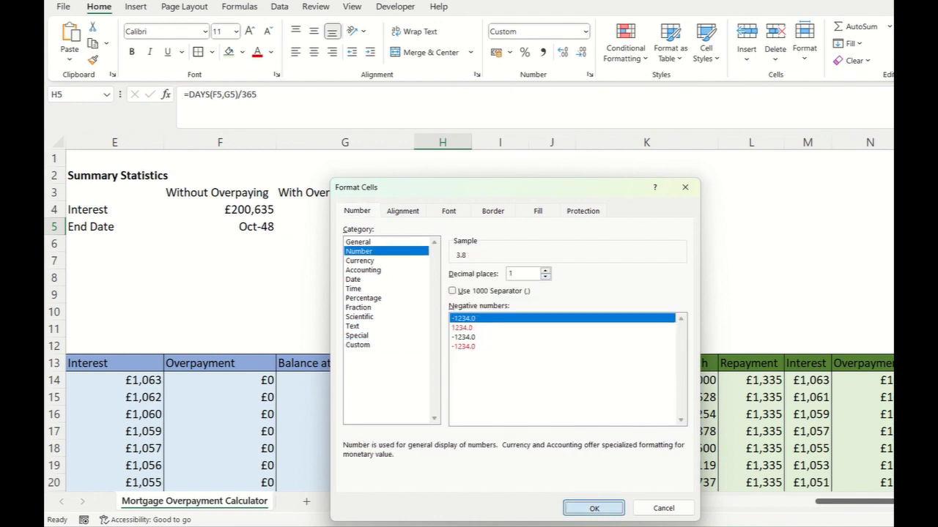
left_click(593, 508)
left_click(366, 277)
- Fill the summary table's column headings F3:H3 and row labels E4:E5 with a medium orange shade
scroll(366, 274, "left", 2)
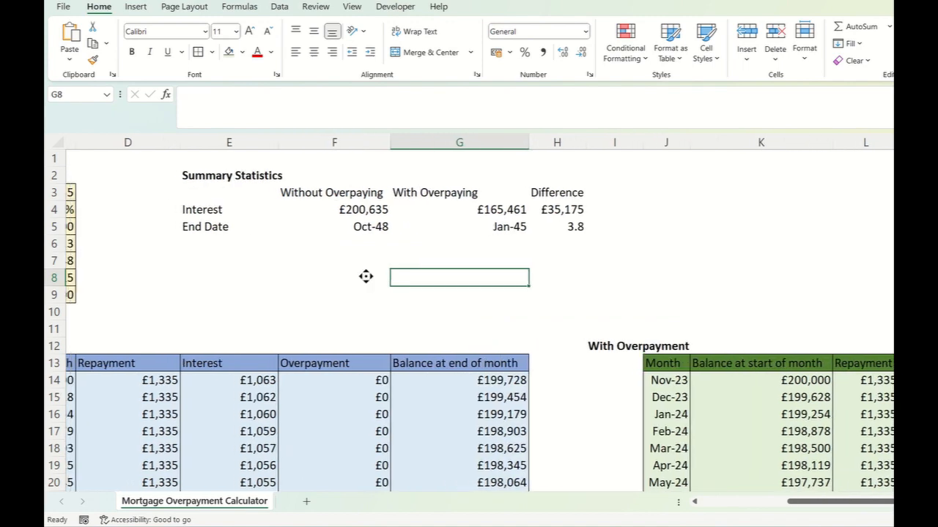
scroll(444, 266, "left", 2)
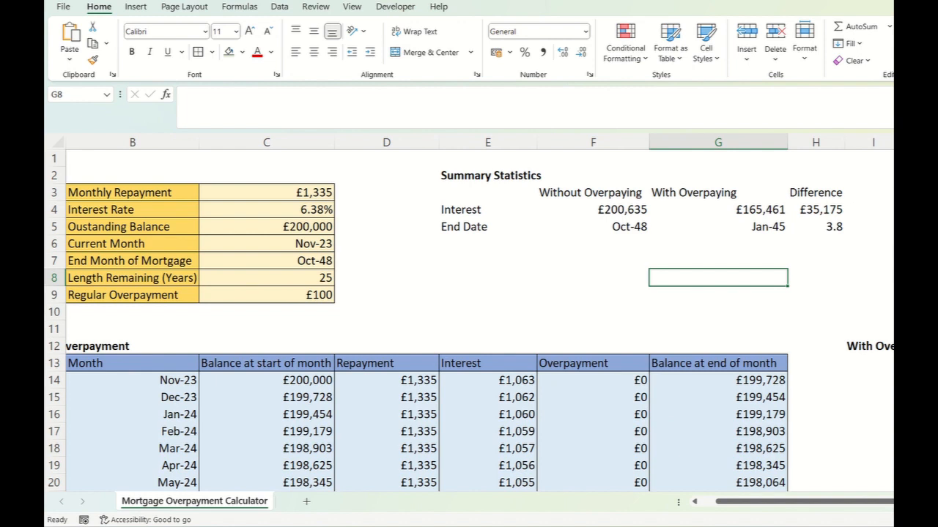
left_click(487, 192)
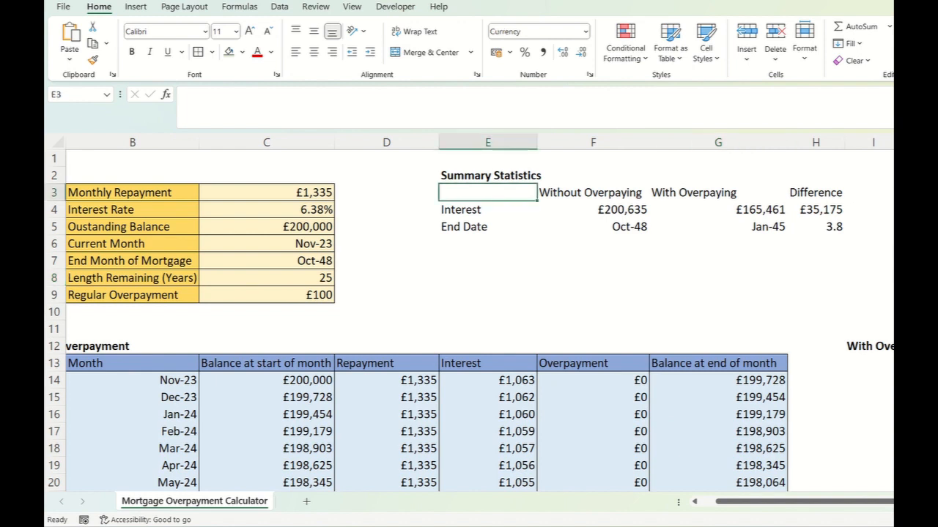
left_click_drag(488, 210, 488, 226)
left_click_drag(815, 192, 593, 193)
left_click(242, 52)
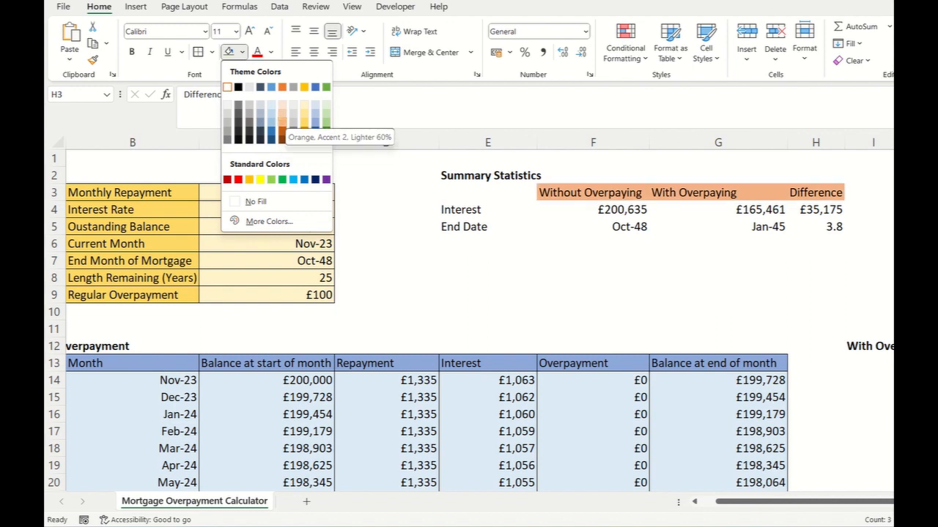
left_click(282, 122)
left_click_drag(488, 210, 487, 227)
left_click(228, 52)
- Fill the summary values F4:H5 with the palest orange shade and make the differences in H4:H5 bold
left_click_drag(592, 209, 816, 227)
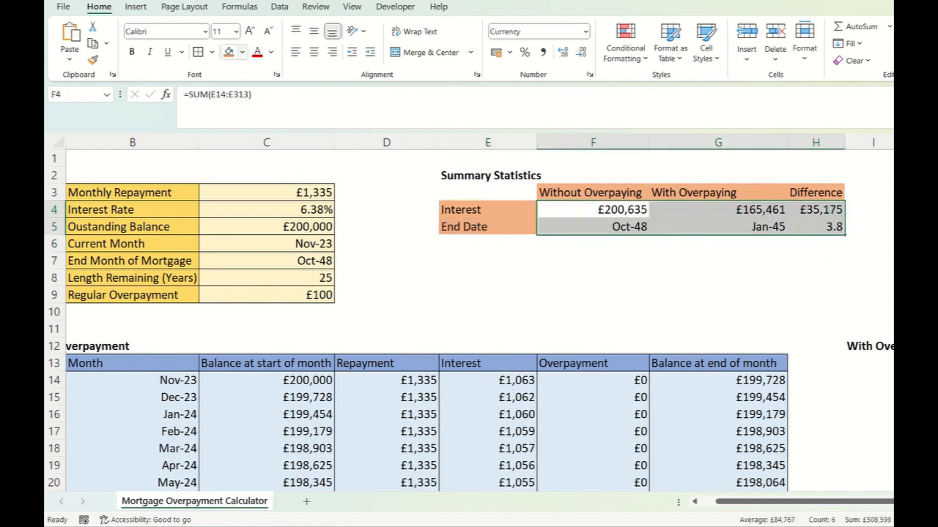
left_click(242, 52)
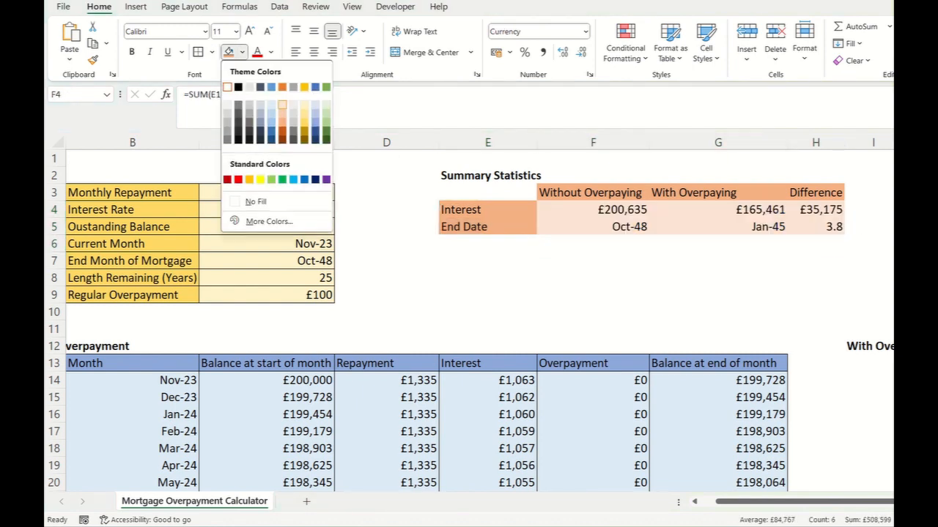
left_click(282, 105)
left_click_drag(816, 210, 815, 227)
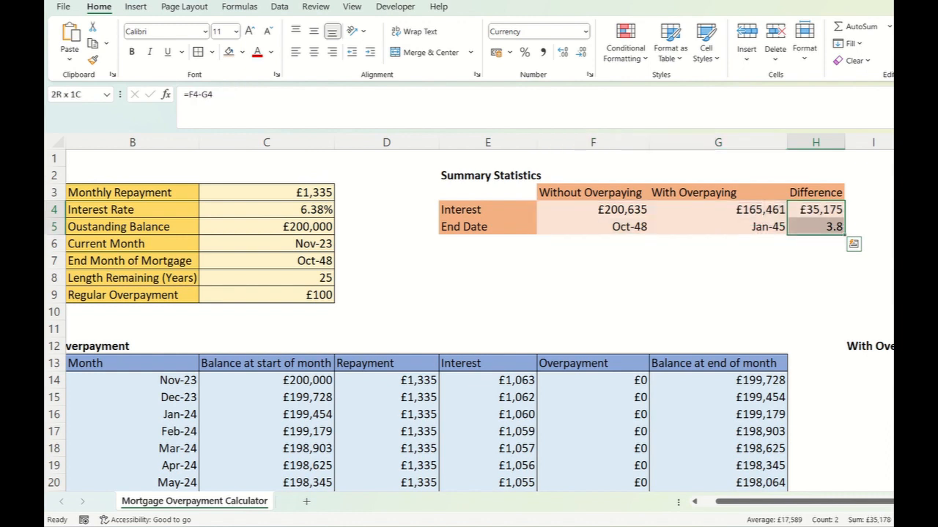
key("ctrl+b")
- Increase the font size of the summary table E3:H5 to 14
left_click_drag(487, 192, 815, 226)
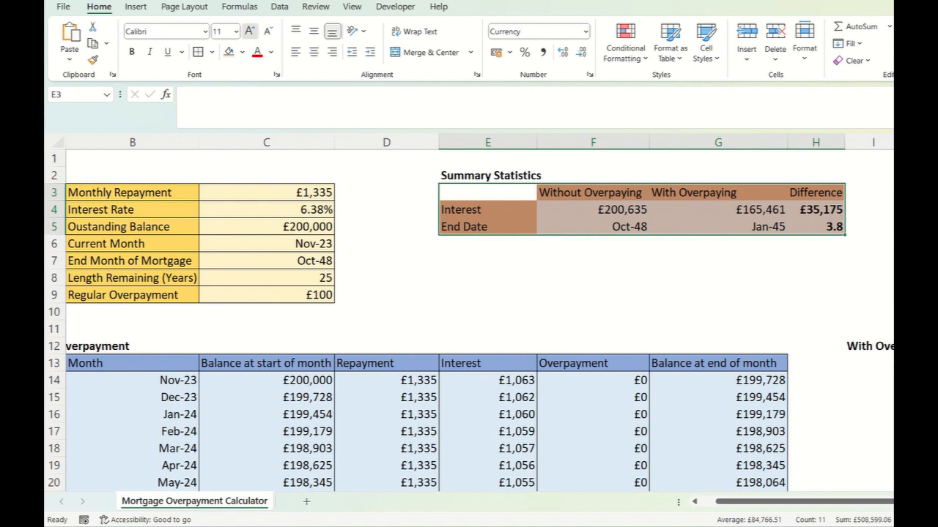
left_click(249, 30)
left_click(249, 31)
- Widen columns F, G and H so the enlarged summary headings and values fit
left_click_drag(844, 142, 869, 142)
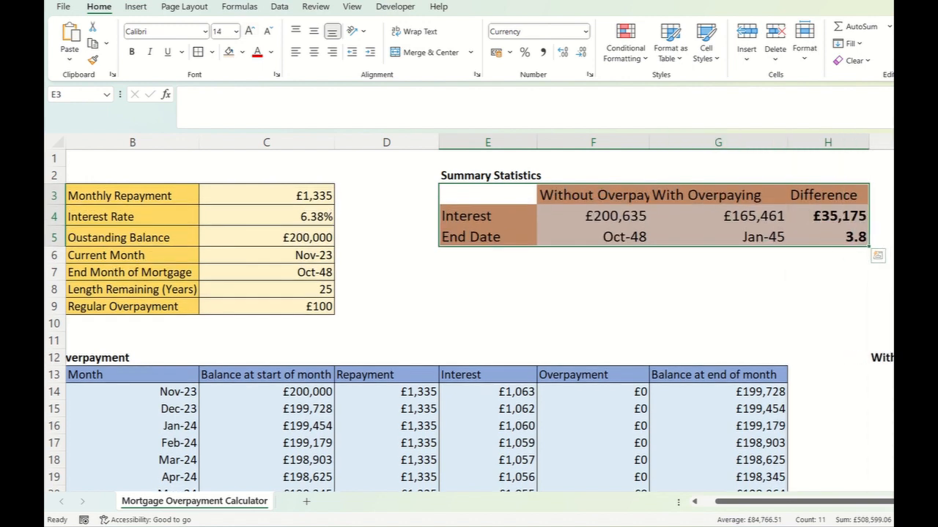
left_click_drag(787, 142, 796, 142)
left_click(837, 272)
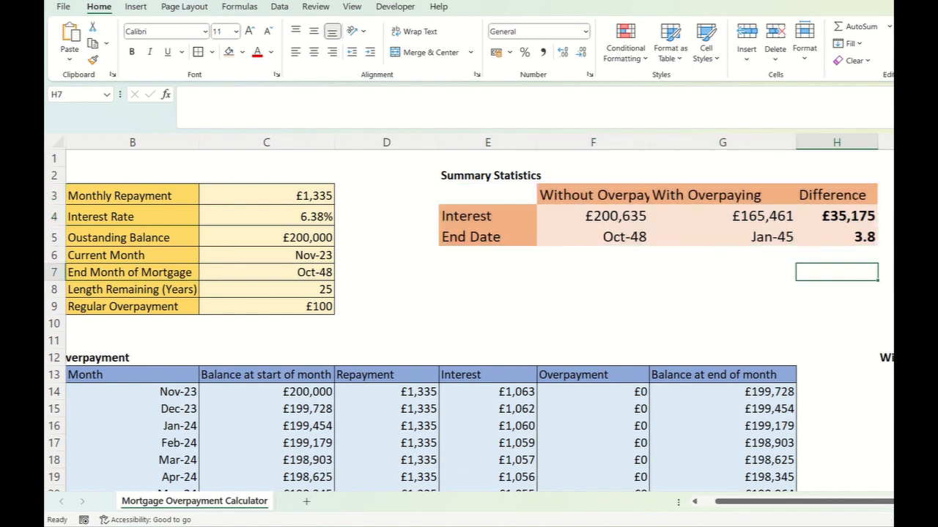
left_click_drag(649, 142, 675, 142)
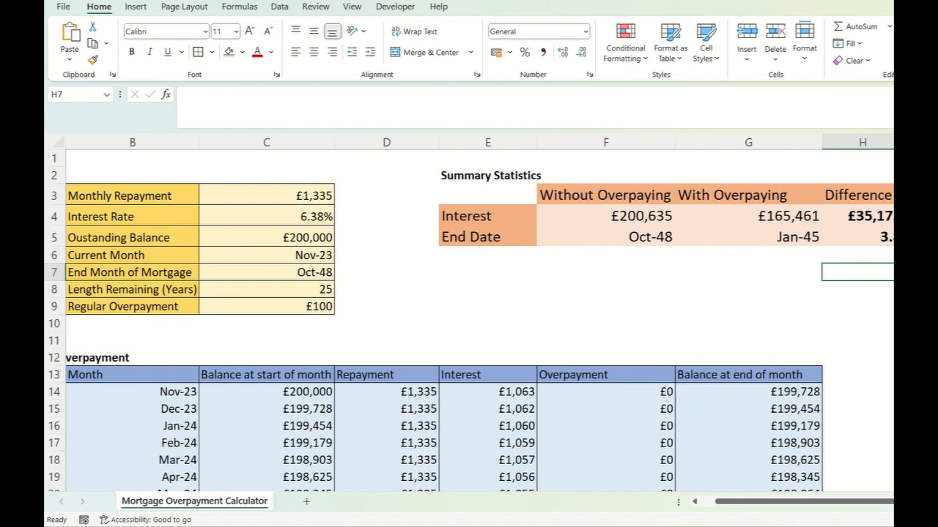
- Review the summary's interest totals with and without overpaying, plus the interest and end date differences
left_click_drag(771, 501, 781, 502)
left_click(565, 289)
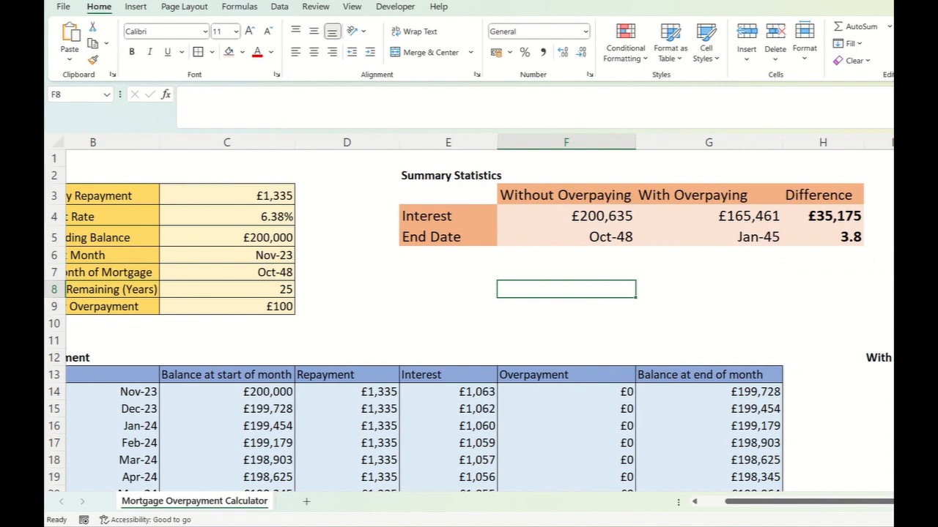
left_click(566, 216)
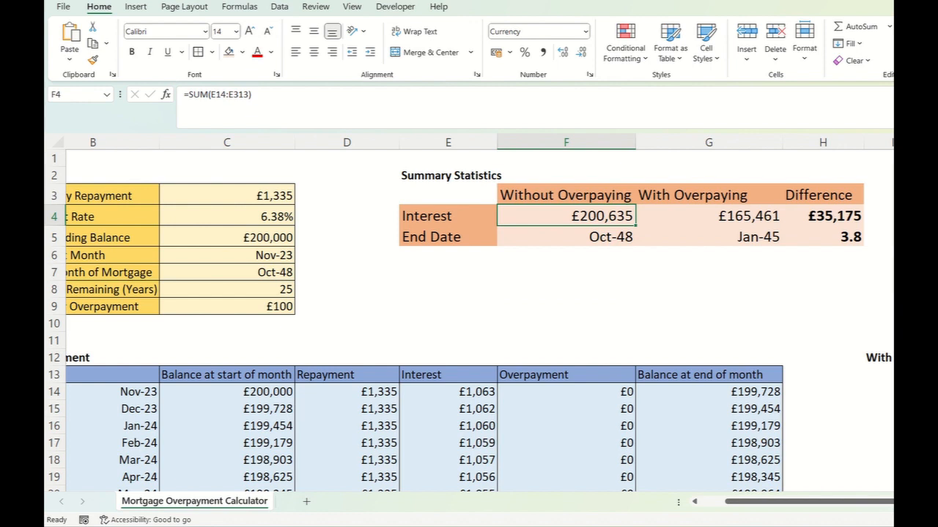
left_click(708, 216)
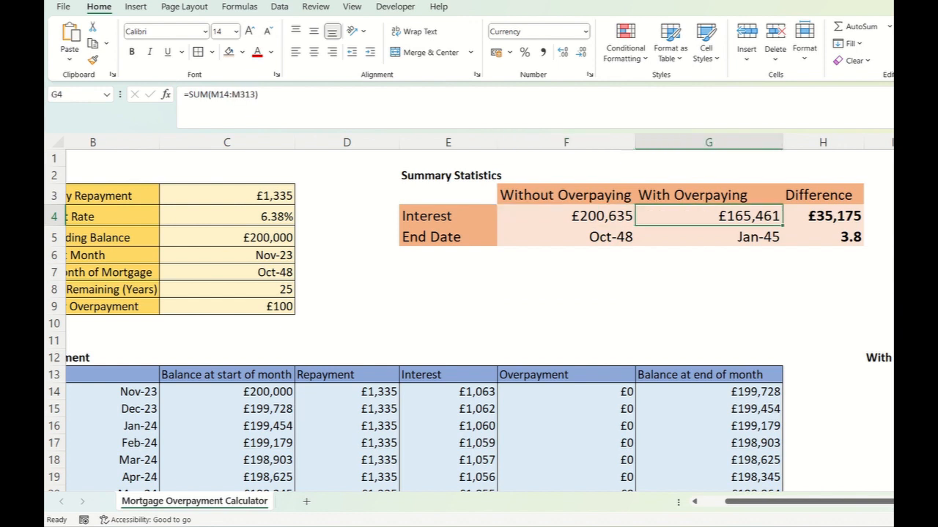
left_click(822, 216)
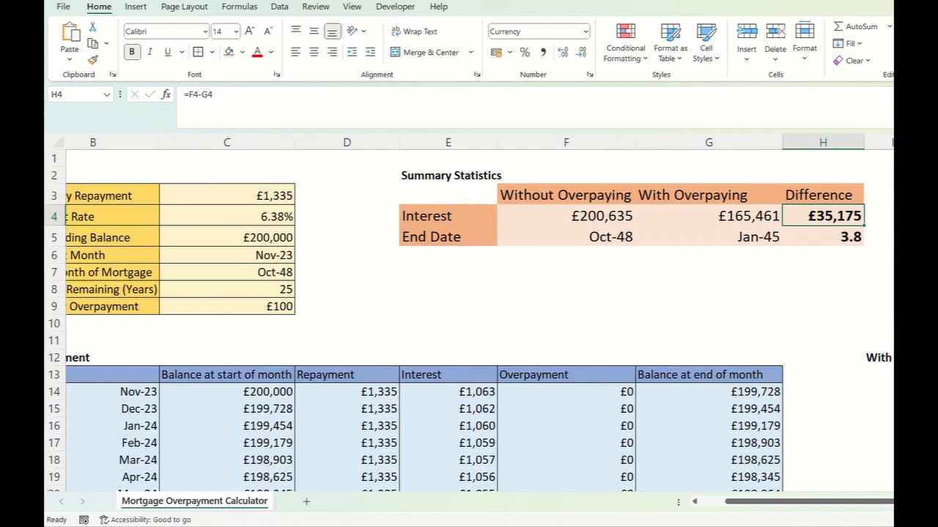
left_click(823, 236)
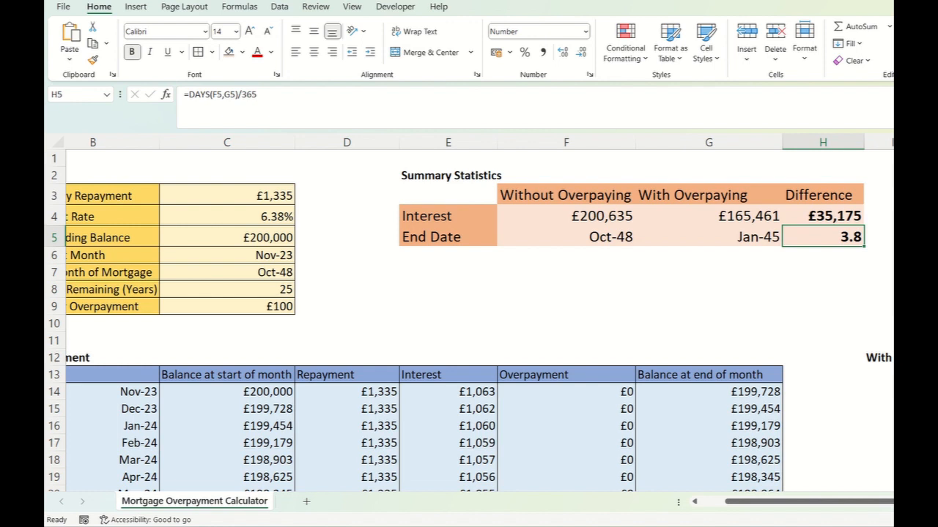
left_click(448, 289)
- Test a regular overpayment of 200 in C9 and check the interest and end date differences
scroll(449, 289, "left", 1)
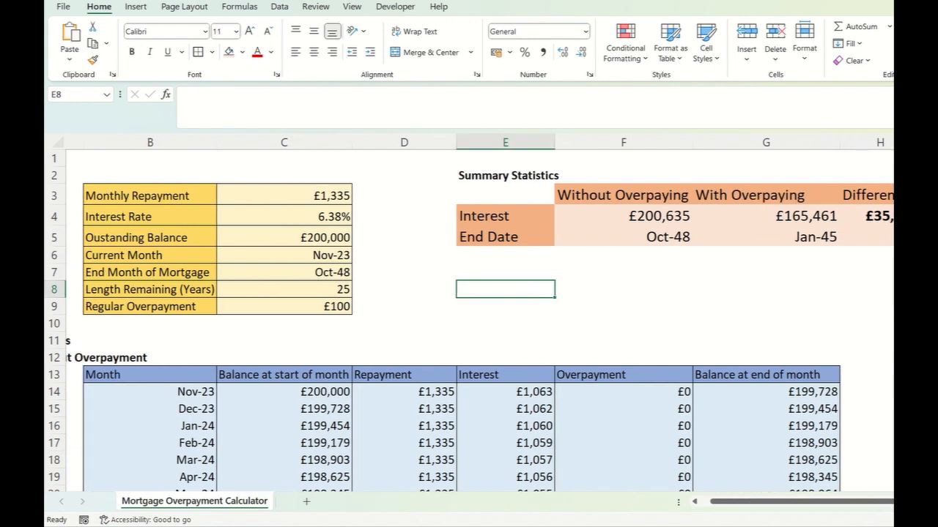
left_click(284, 307)
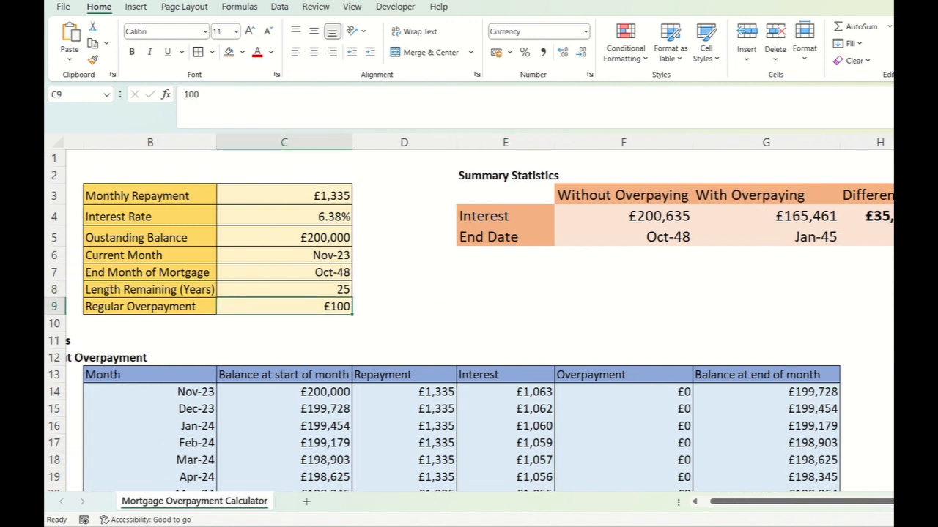
type("200")
key("Return")
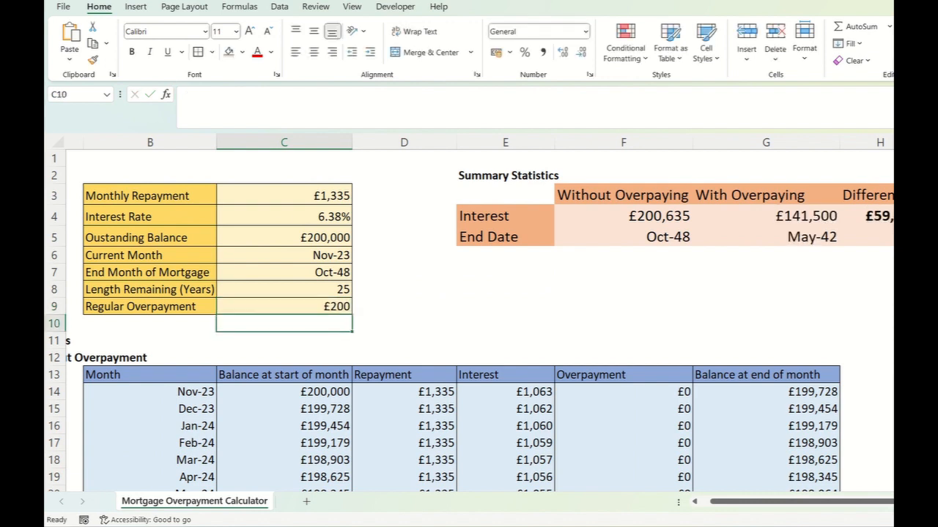
scroll(728, 293, "right", 1)
left_click(823, 216)
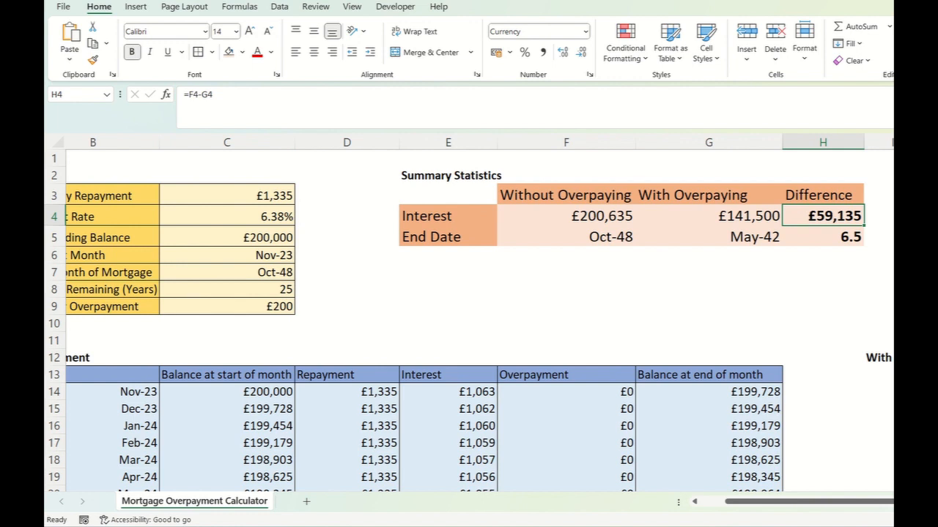
left_click(823, 237)
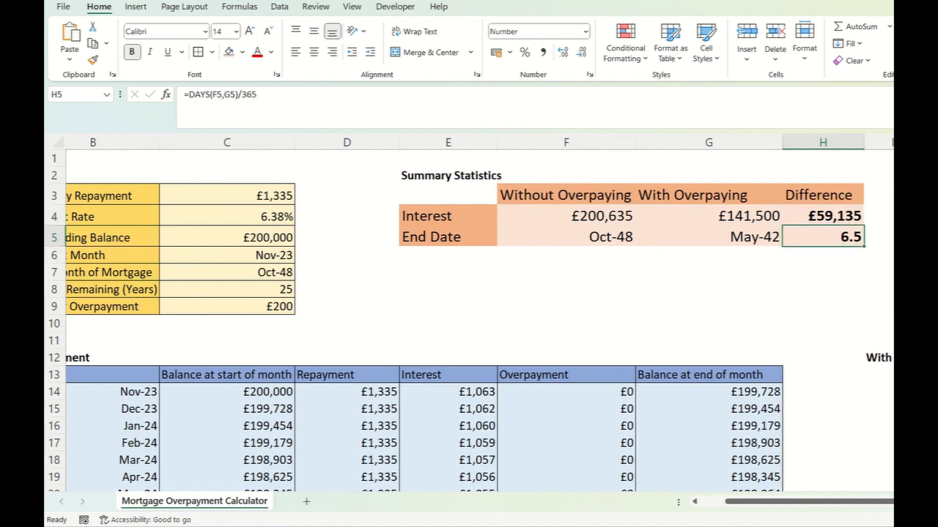
- Test a regular overpayment of 1000 in C9 and check the resulting differences in H4 and H5
left_click(228, 306)
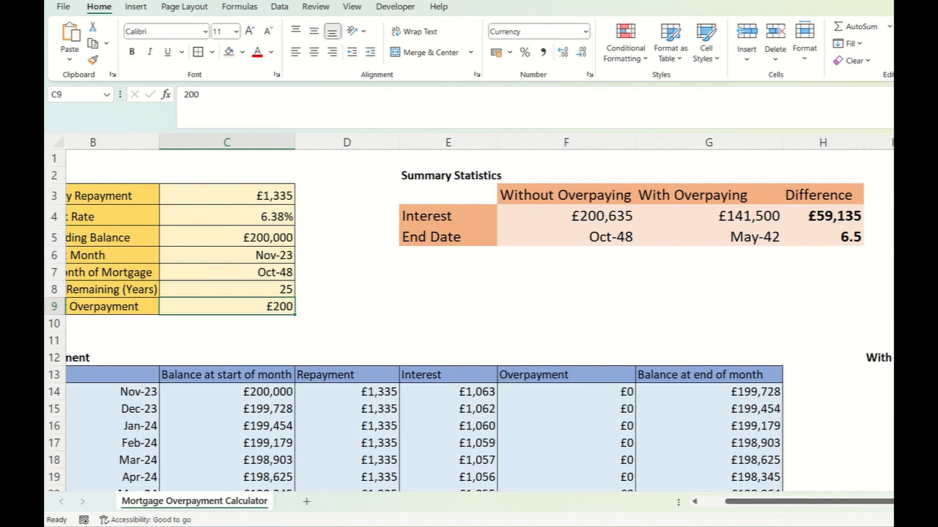
type("1000")
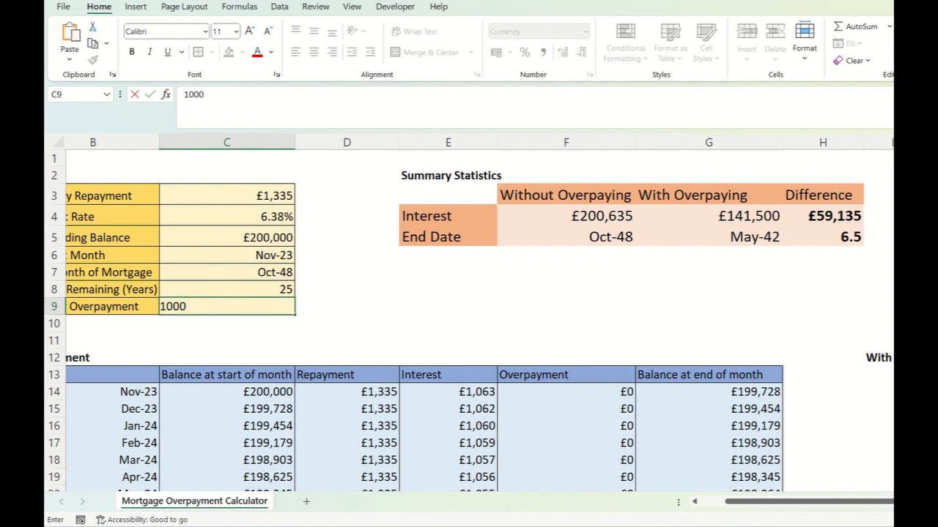
key("Return")
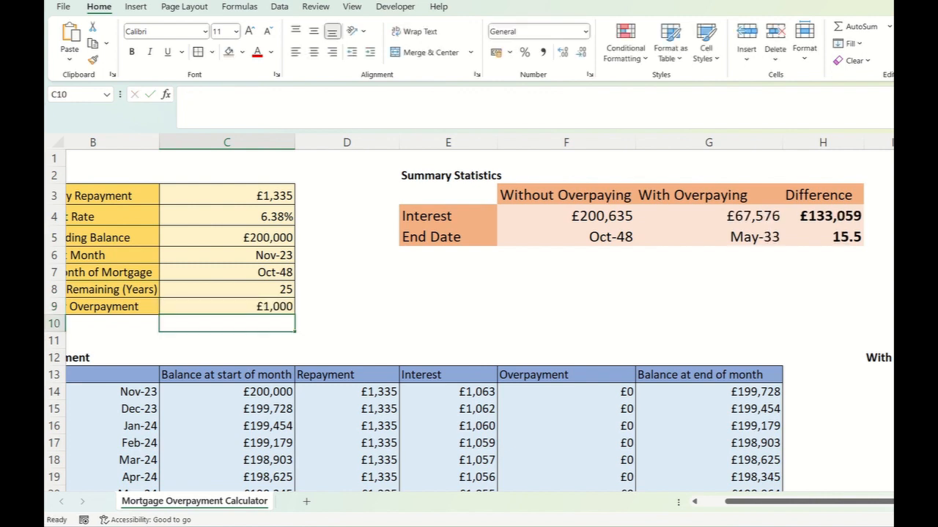
left_click(823, 237)
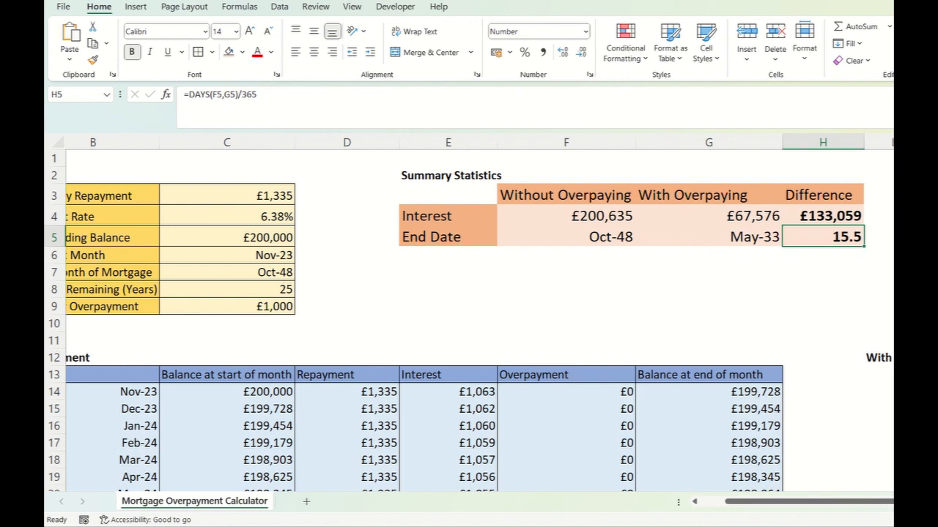
left_click(822, 216)
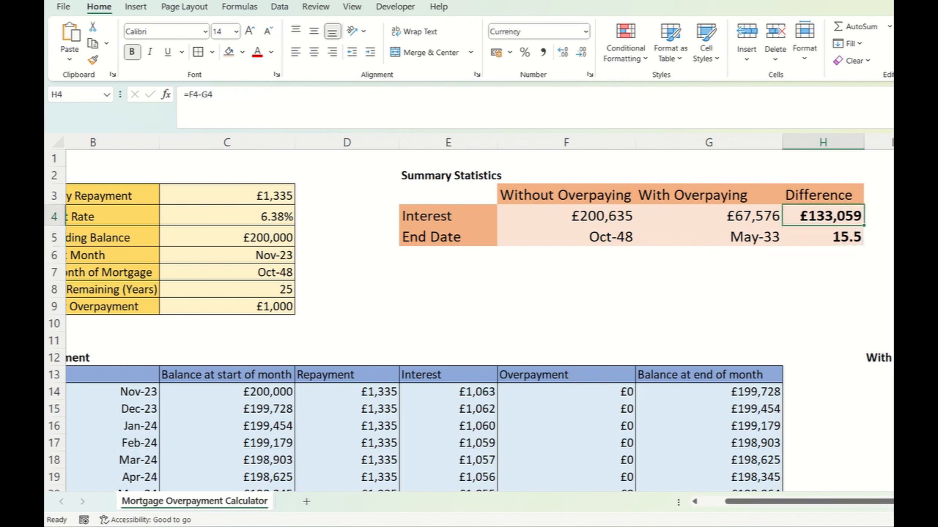
left_click(823, 238)
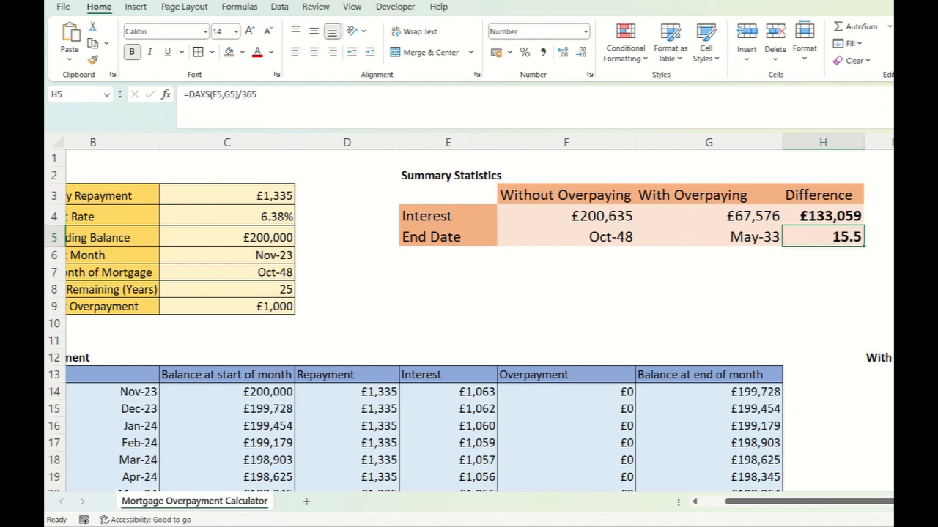
- Set the regular overpayment in C9 to 100
left_click_drag(235, 305, 234, 292)
left_click(235, 307)
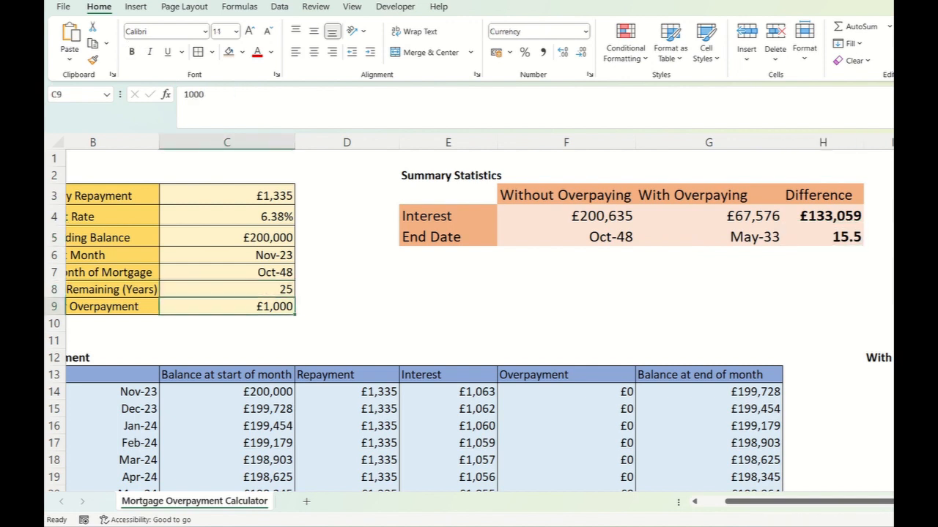
type("100")
key("Return")
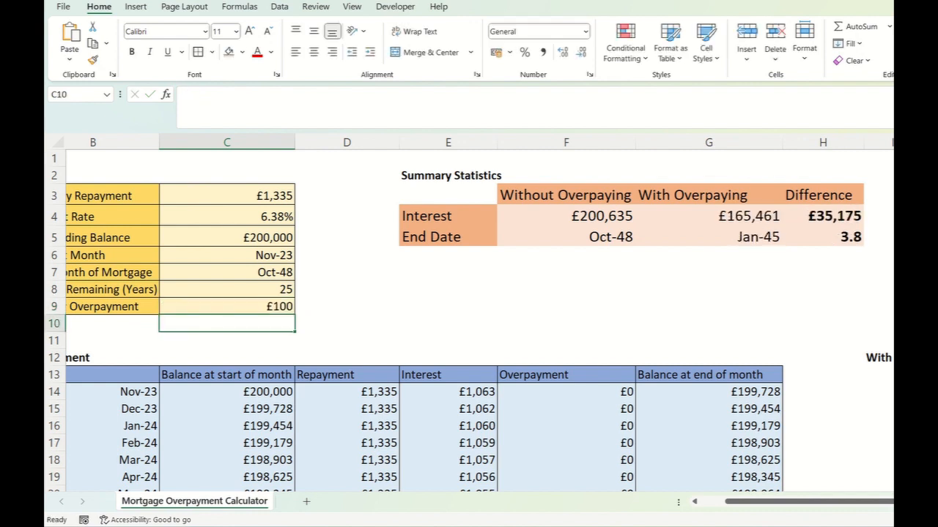
- Set the monthly repayment in C3 to 509
scroll(247, 287, "left", 2)
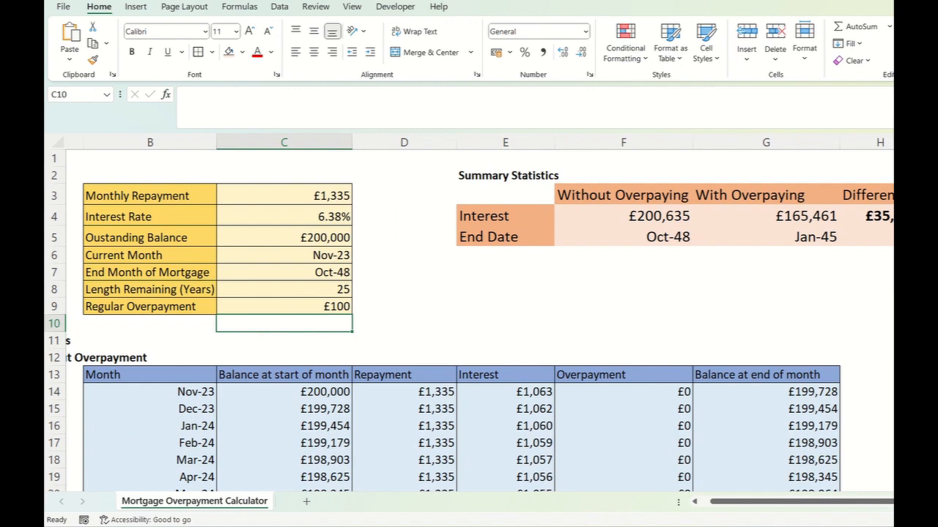
scroll(479, 341, "right", 2)
scroll(479, 341, "left", 2)
left_click(284, 196)
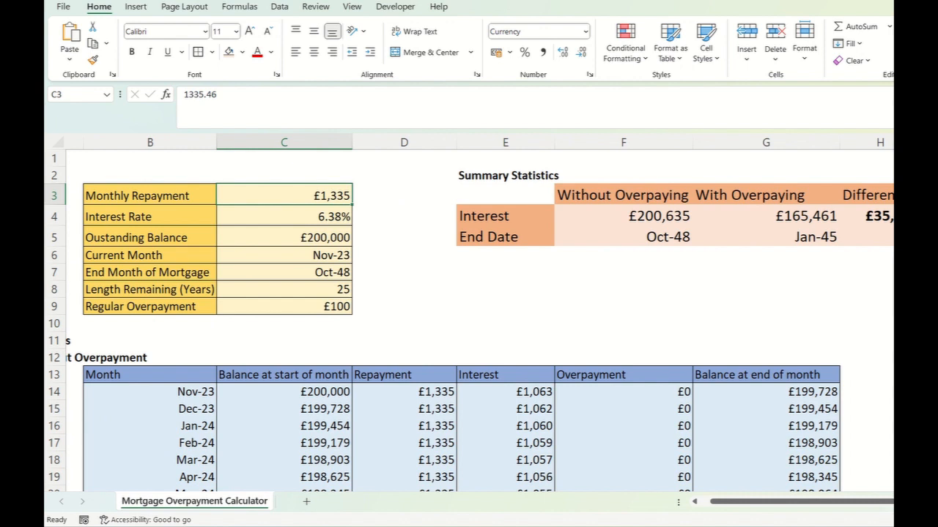
type("509")
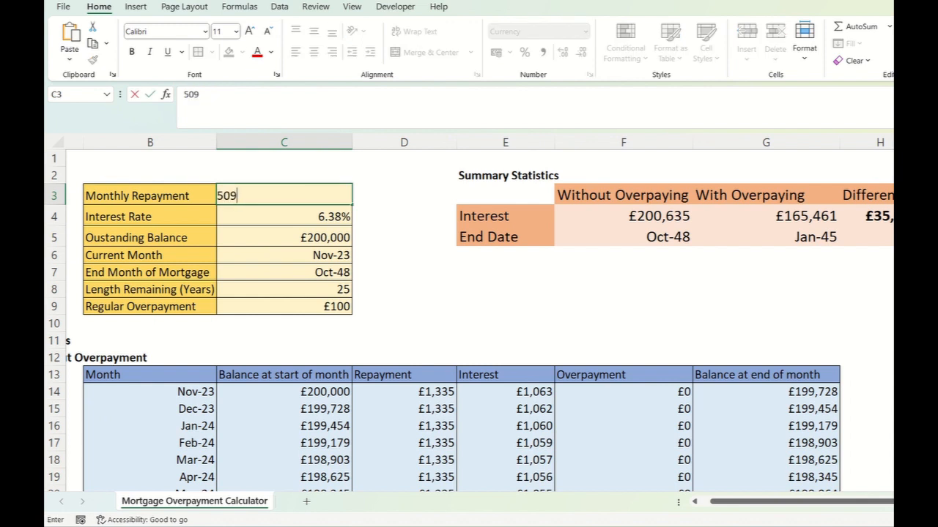
key("Return")
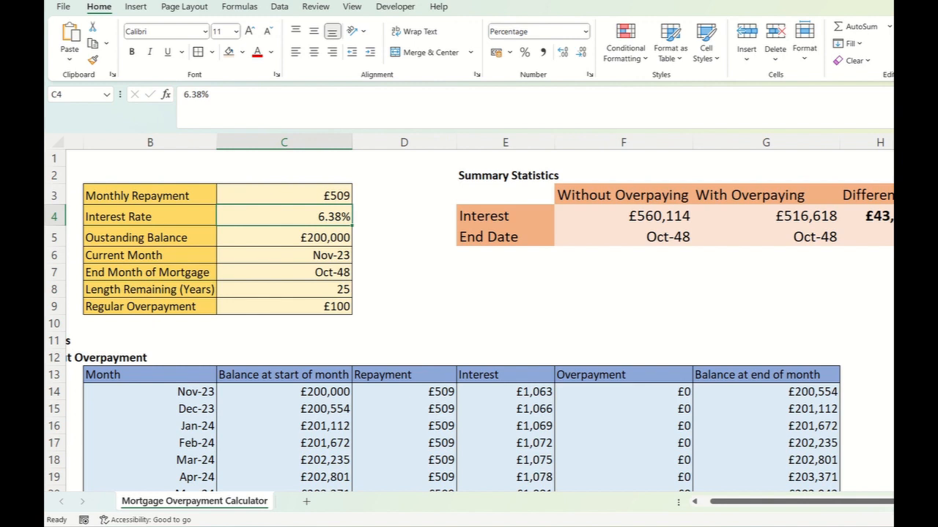
- Try to replace the interest rate in C4 with 1.16, entered without a percent sign
left_click_drag(210, 95, 178, 95)
type("1.16")
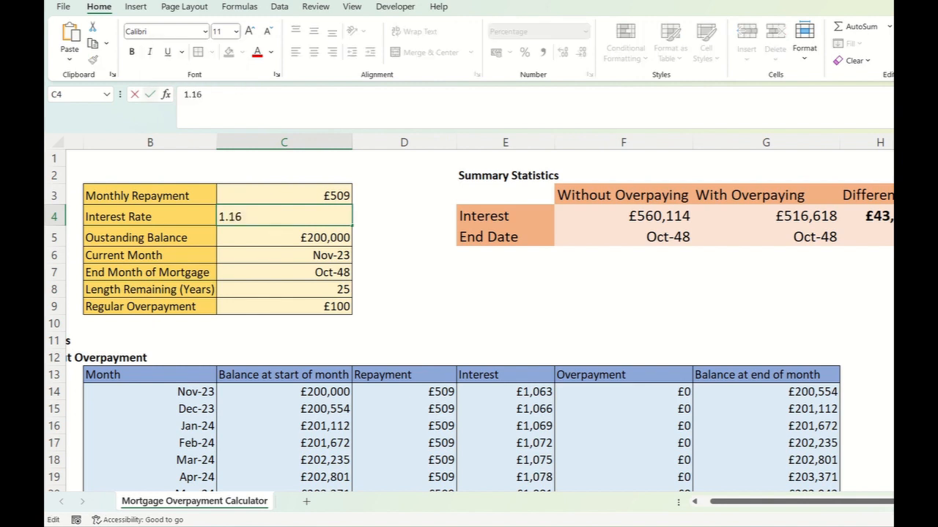
key("Return")
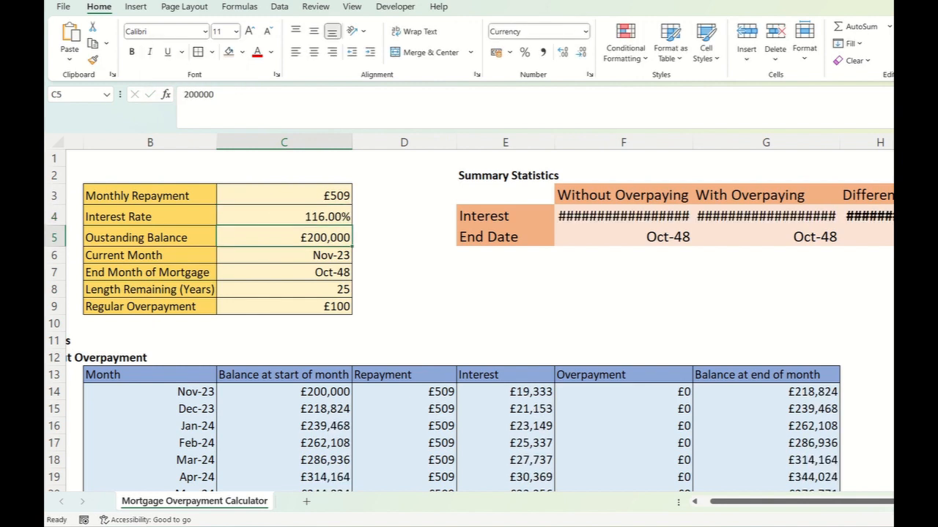
- Set the interest rate in C4 to 1.16%
left_click(285, 216)
type("1.1")
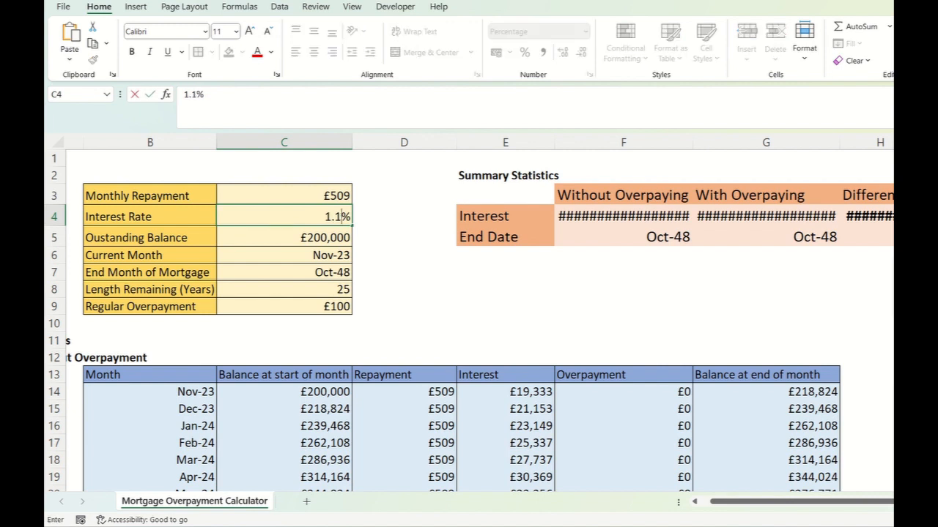
type("6")
key("Return")
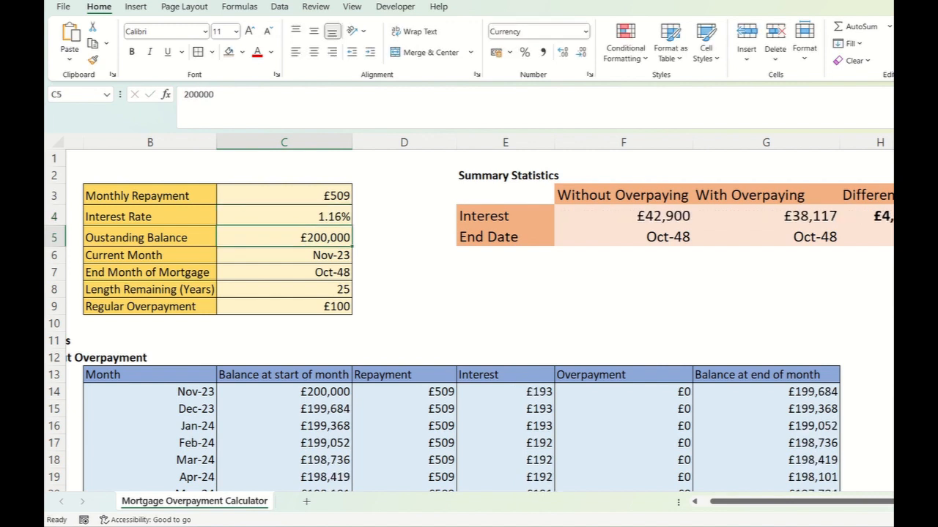
- Set the outstanding balance in C5 to 111000
type("111")
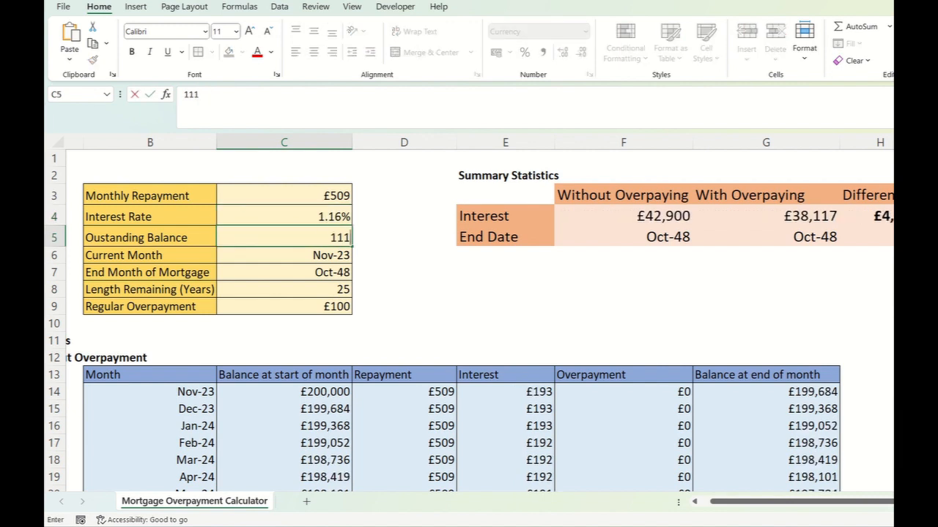
type("9")
key("BackSpace")
key("BackSpace")
type("1000")
key("Return")
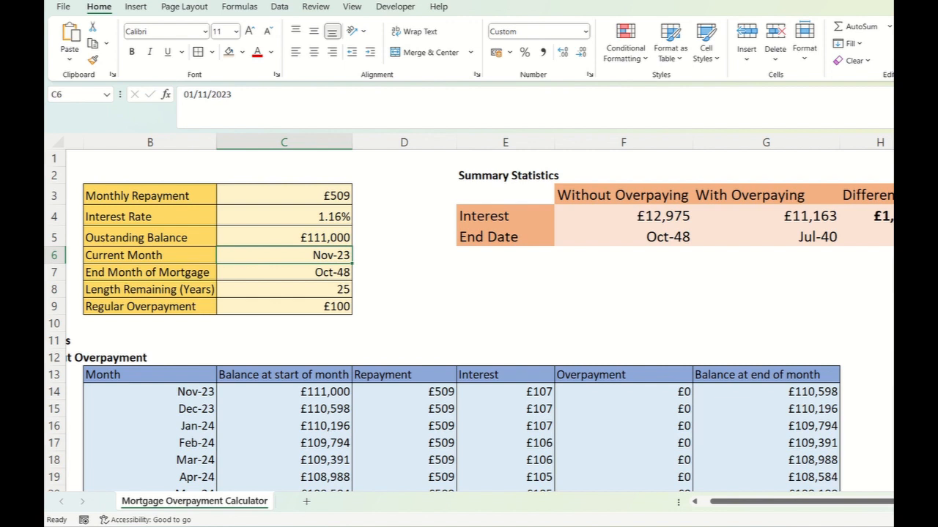
- Set the end month of the mortgage in C7 to Mar-2047
left_click(284, 290)
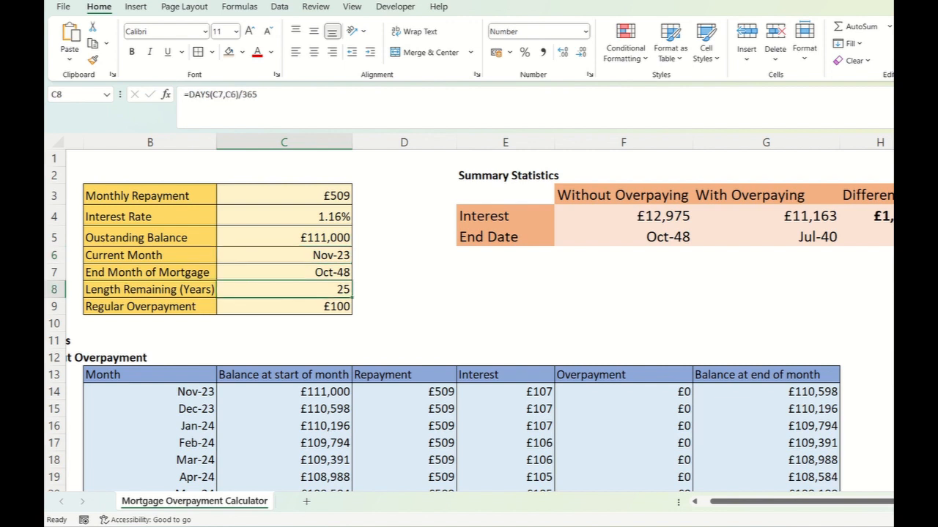
left_click(284, 273)
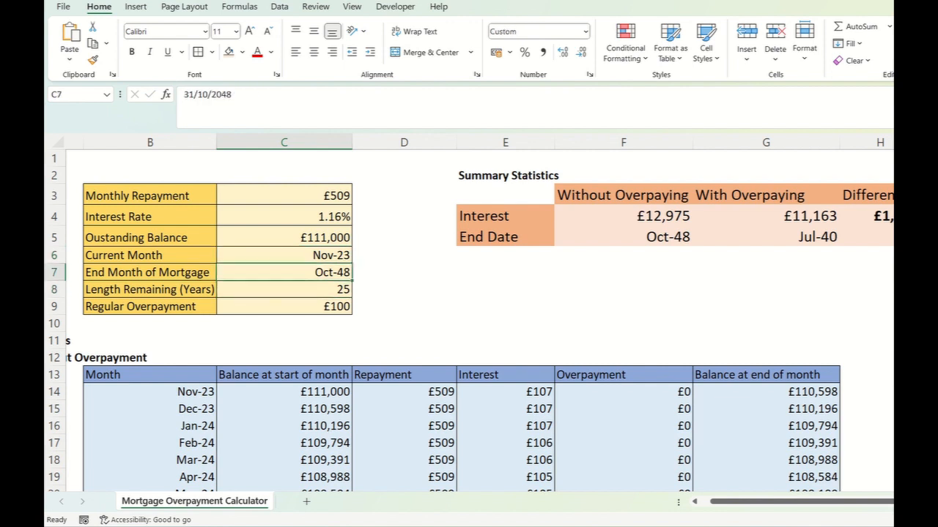
type("Mar-201")
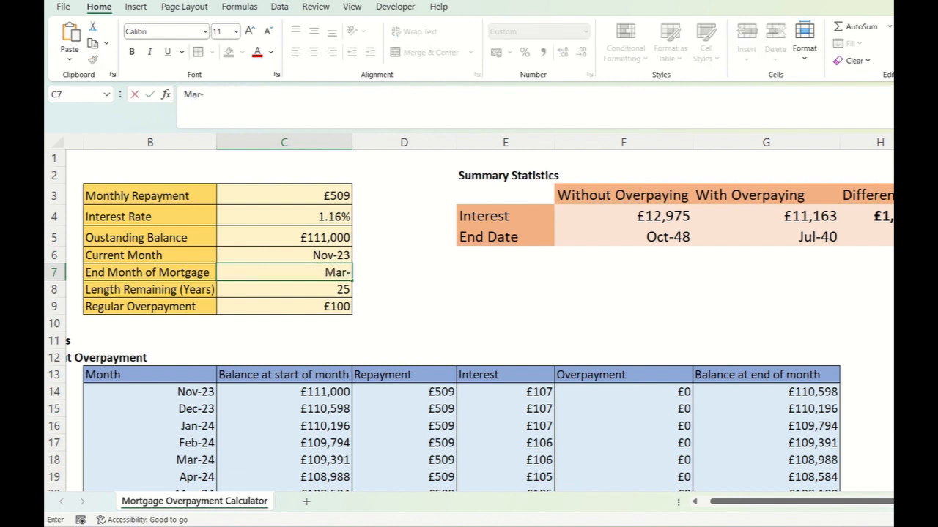
key("BackSpace")
type("47")
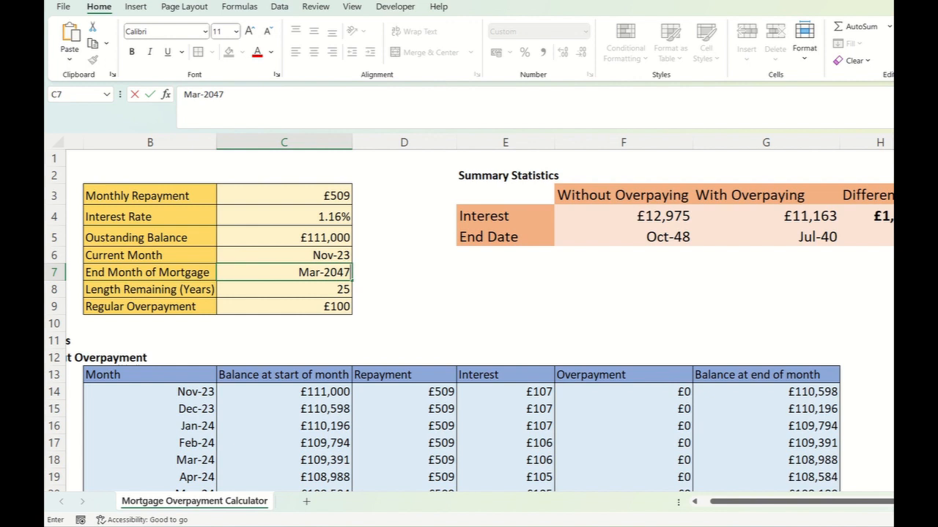
key("Return")
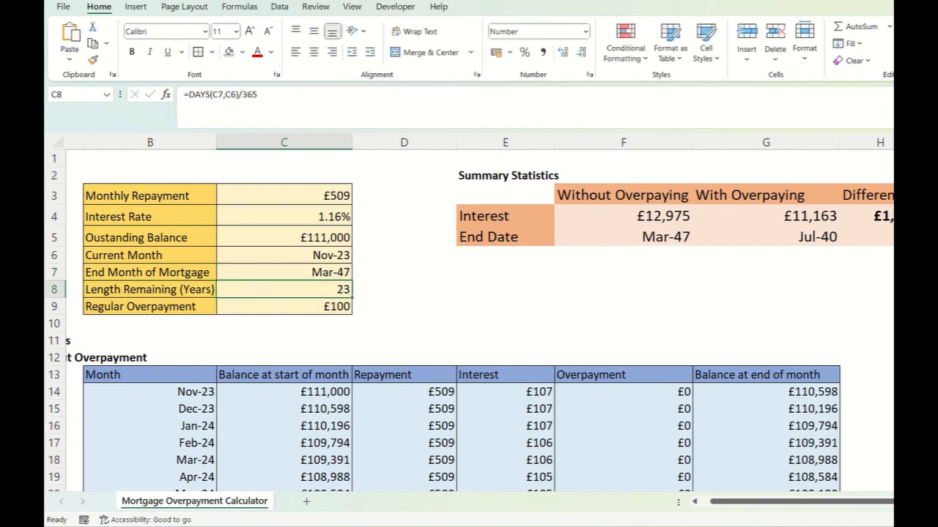
- Check the interest and end date differences in H4 and H5 for the new mortgage details
left_click_drag(802, 502, 816, 502)
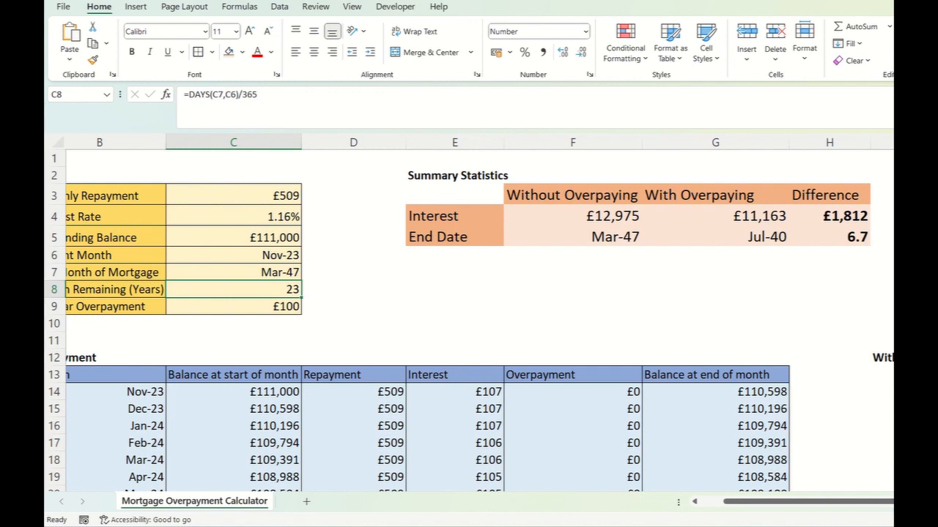
left_click(829, 216)
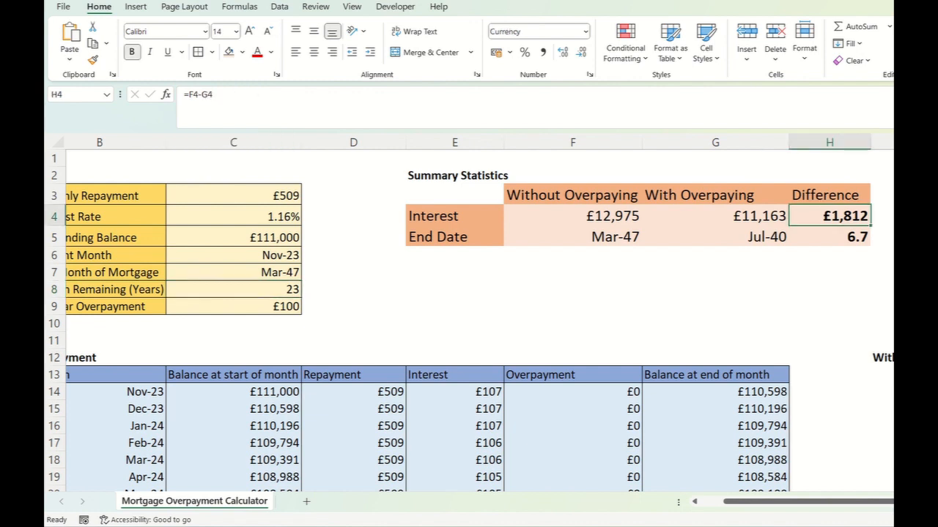
left_click(829, 237)
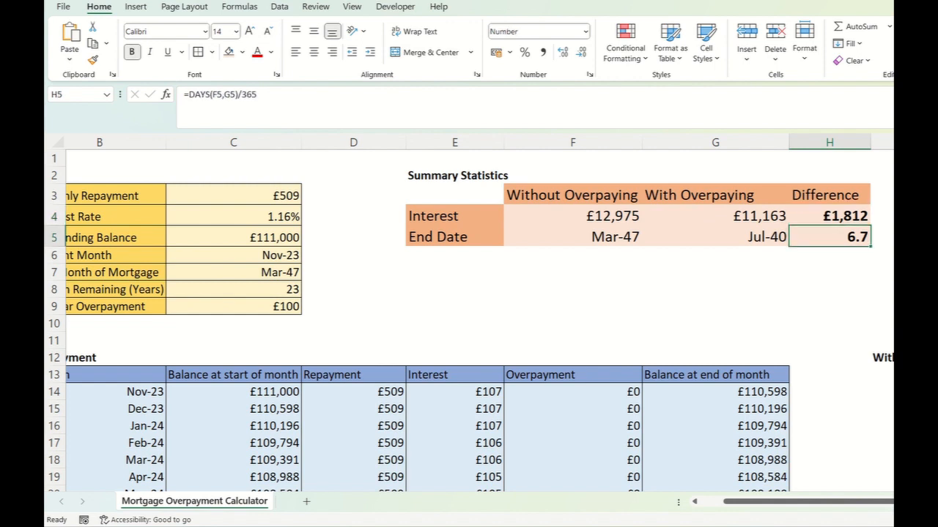
left_click(829, 216)
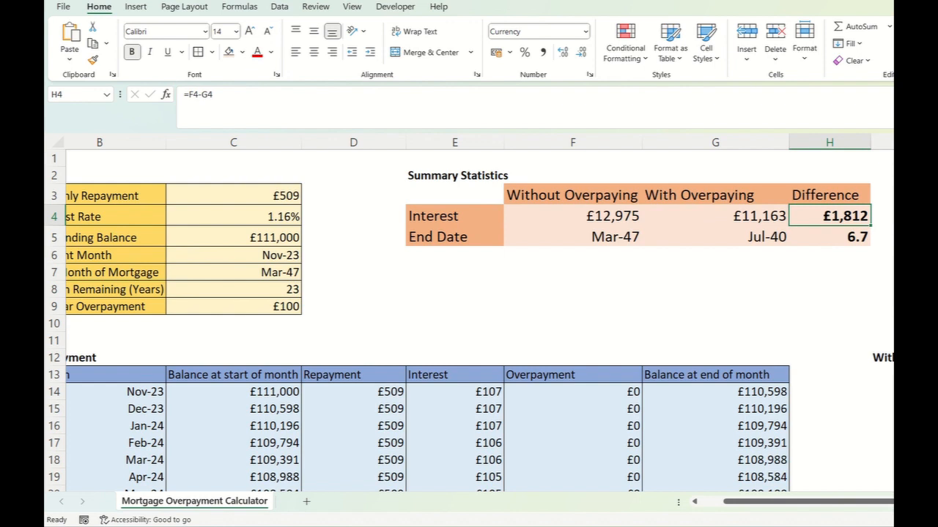
- Set the regular overpayment in C9 to 1000 and check the end dates and the interest difference in the summary
left_click(234, 307)
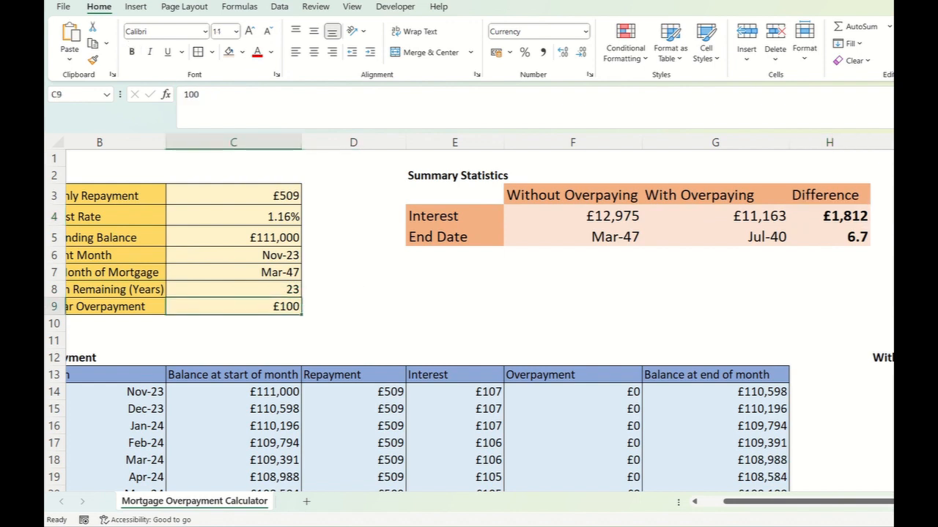
type("1000")
key("Return")
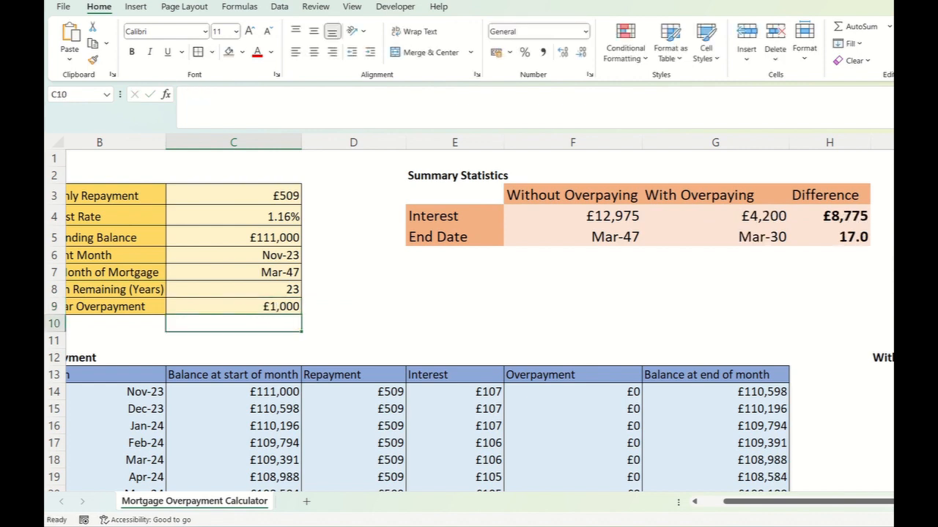
left_click(573, 237)
left_click(715, 236)
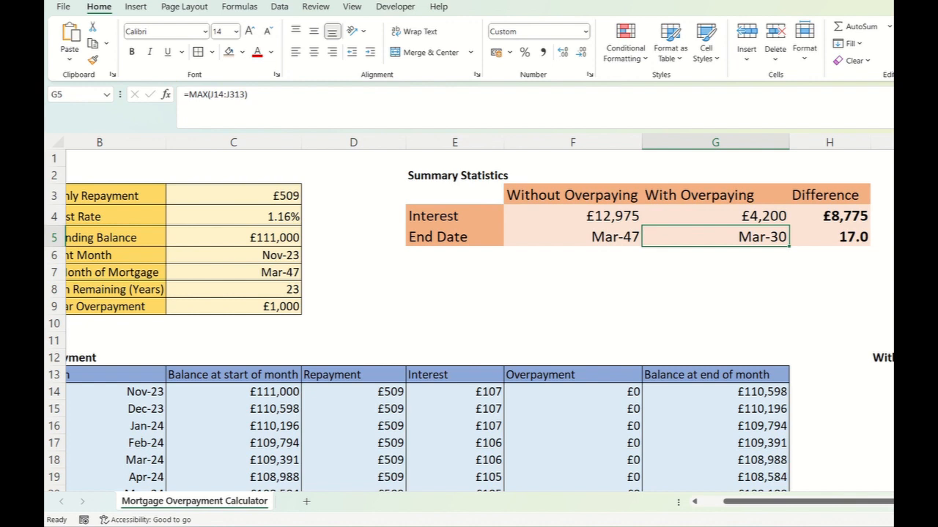
left_click(830, 216)
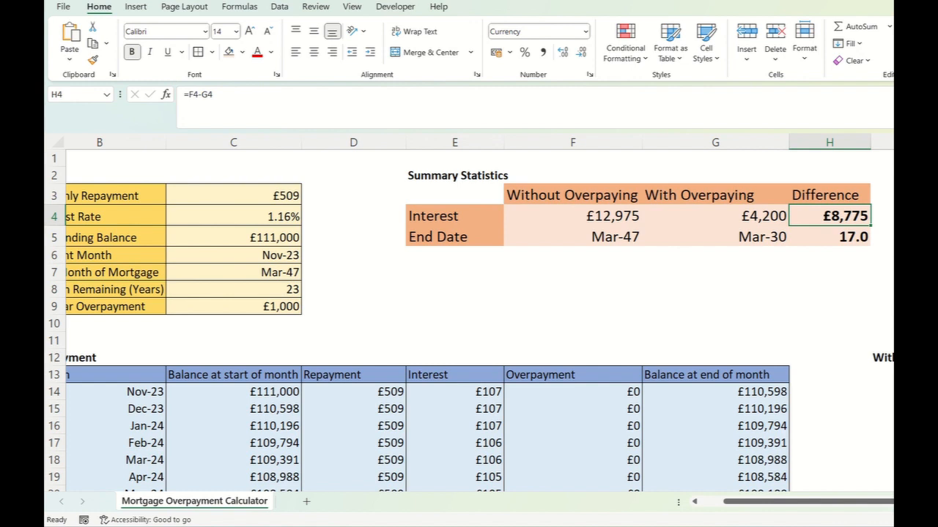
- Select the empty cell E3 beside the summary headers and save the workbook
left_click(234, 217)
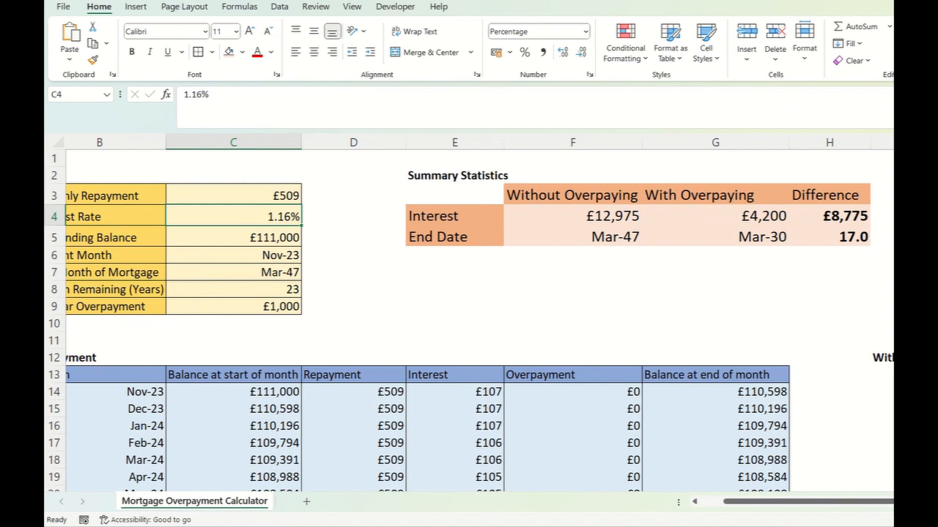
scroll(433, 279, "left", 2)
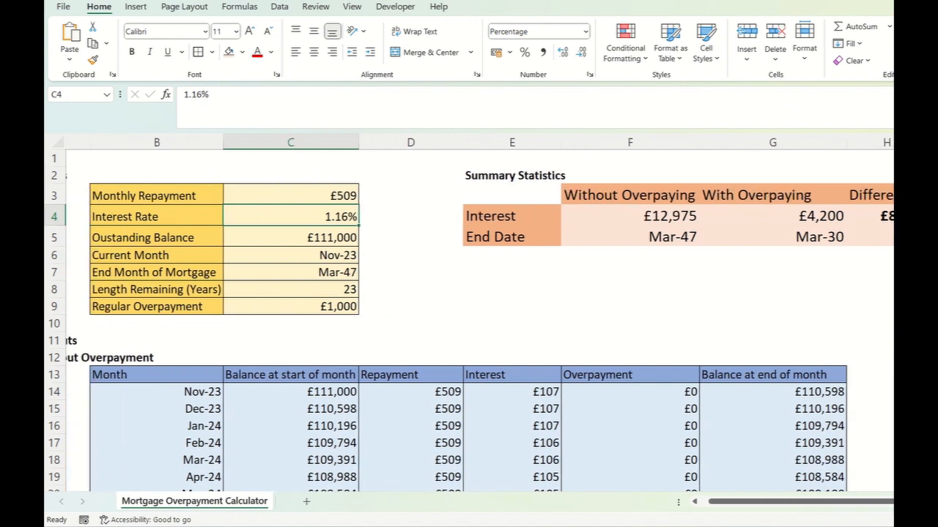
left_click(511, 195)
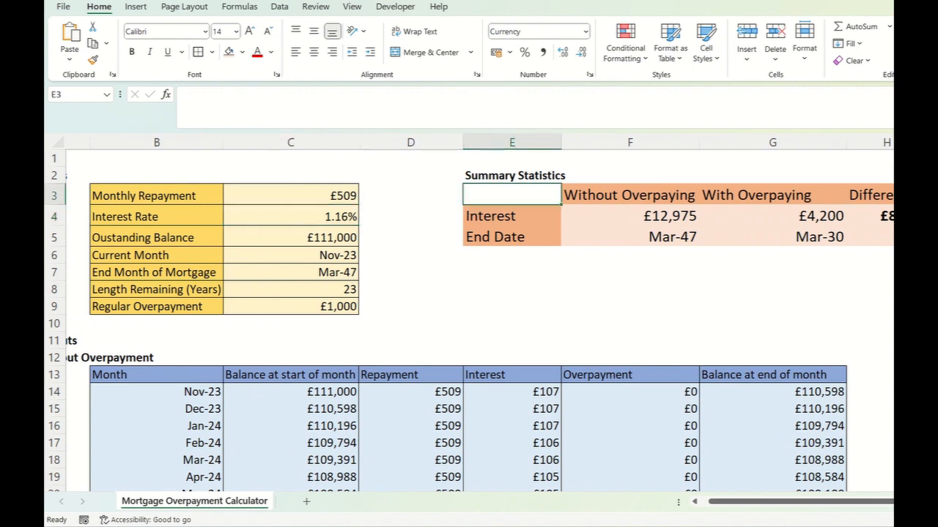
scroll(479, 319, "left", 1)
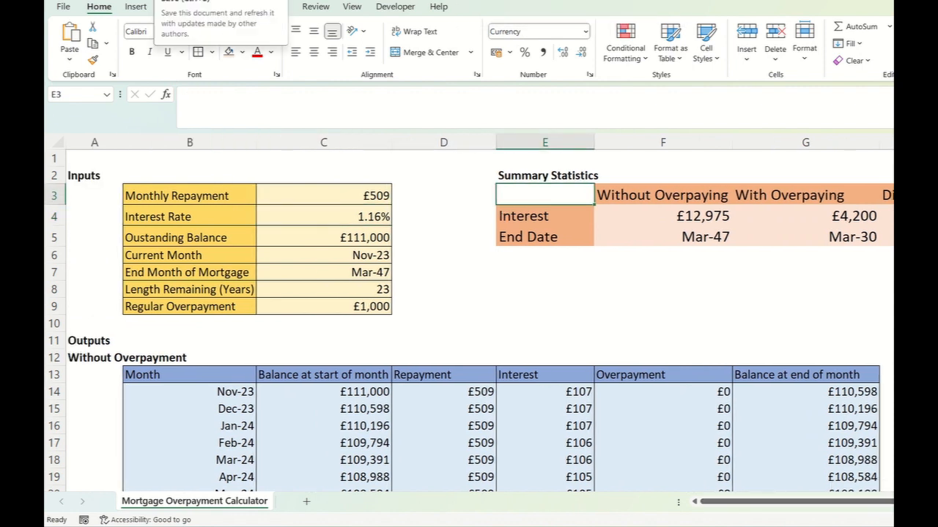
key("ctrl+s")
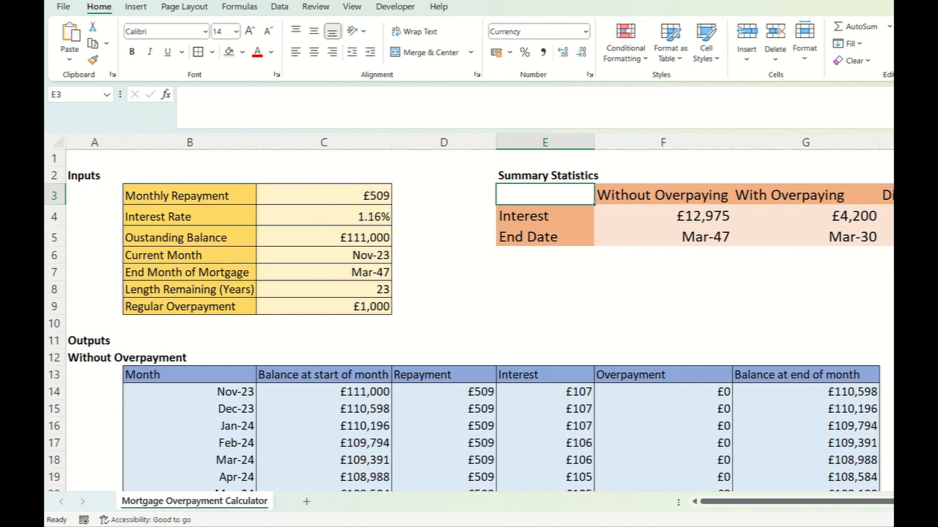
scroll(479, 319, "right", 3)
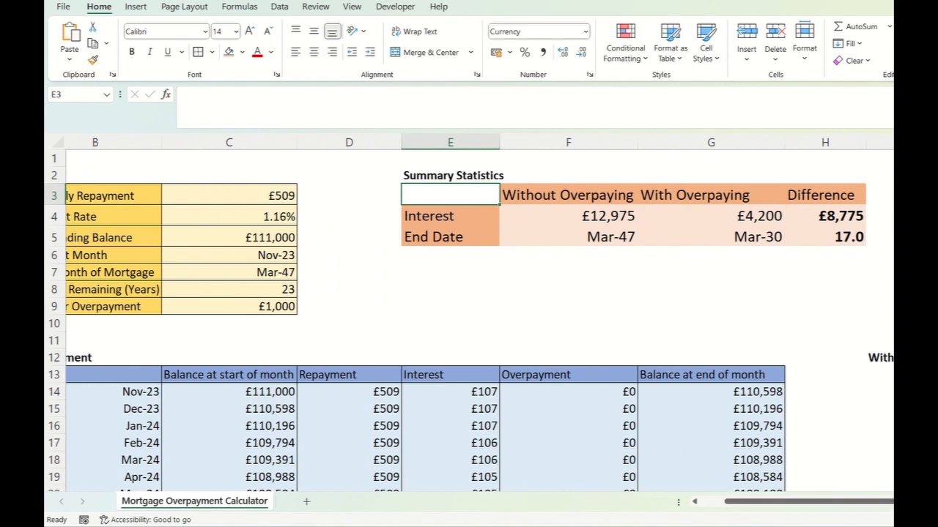
scroll(479, 313, "left", 2)
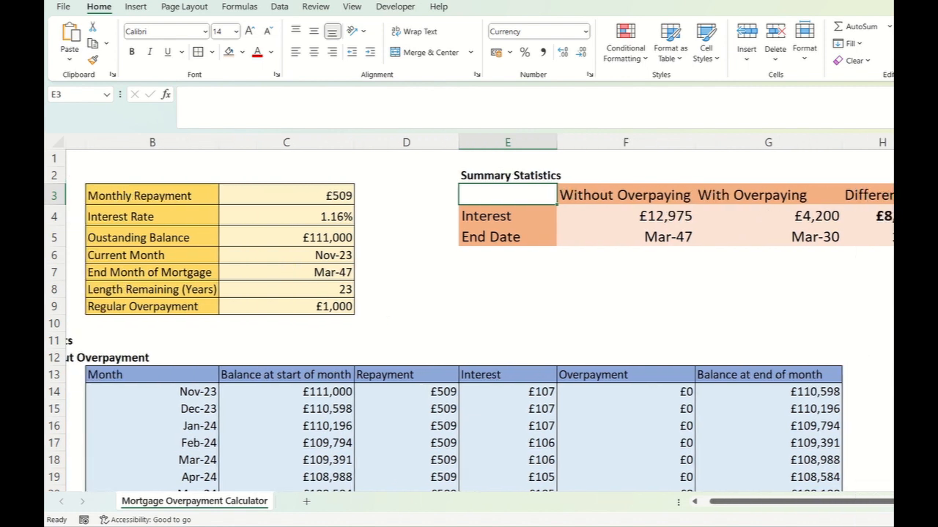
scroll(479, 319, "left", 1)
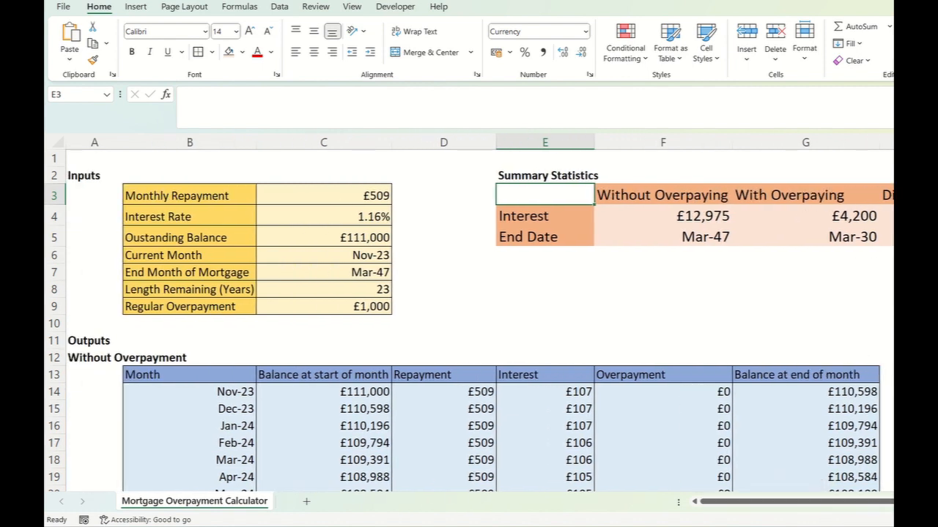